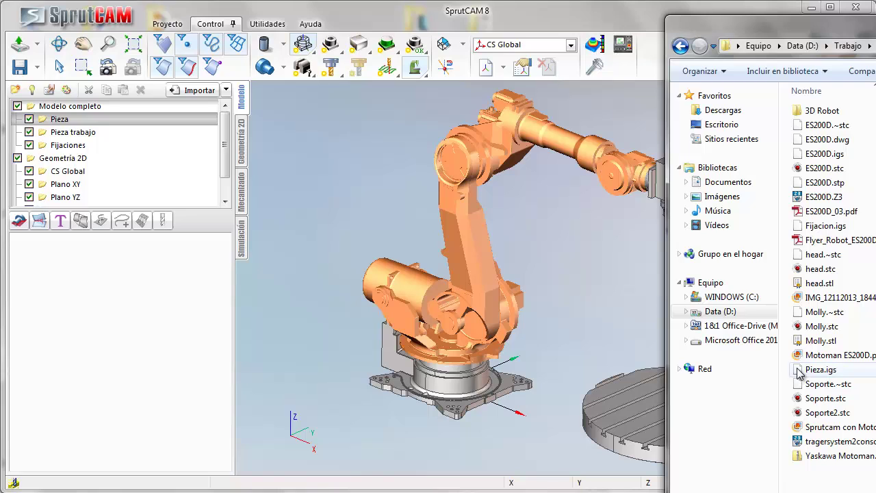
# Step: Import Pieza.igs from the Trabajo folder into the model's Pieza group
pyautogui.moveTo(798, 369); pyautogui.dragTo(60, 122)
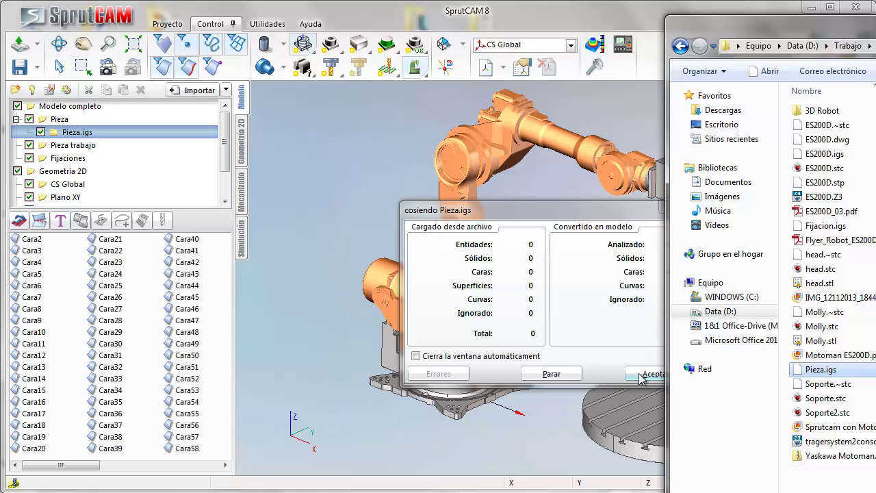
pyautogui.click(642, 378)
pyautogui.click(656, 373)
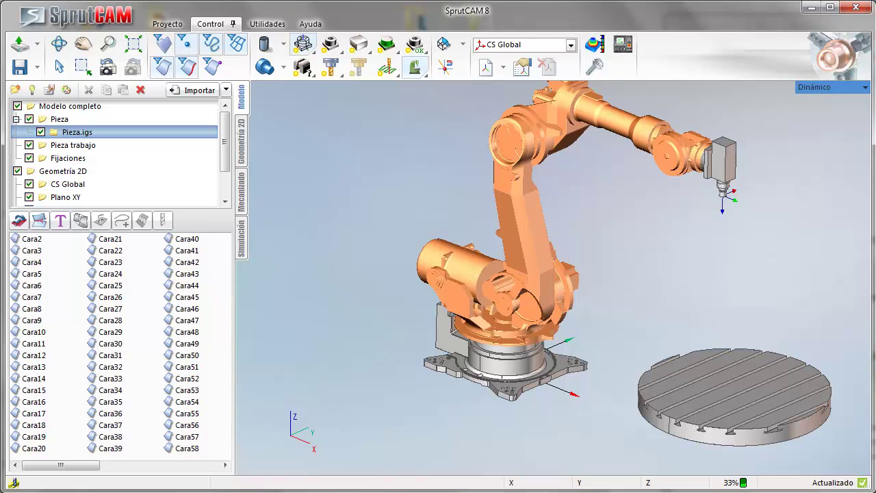
# Step: Import Fijacion.igs from the Trabajo folder into the Fijaciones group, checking the geometry with the robot temporarily hidden
pyautogui.hotkey('alt', 'Tab')
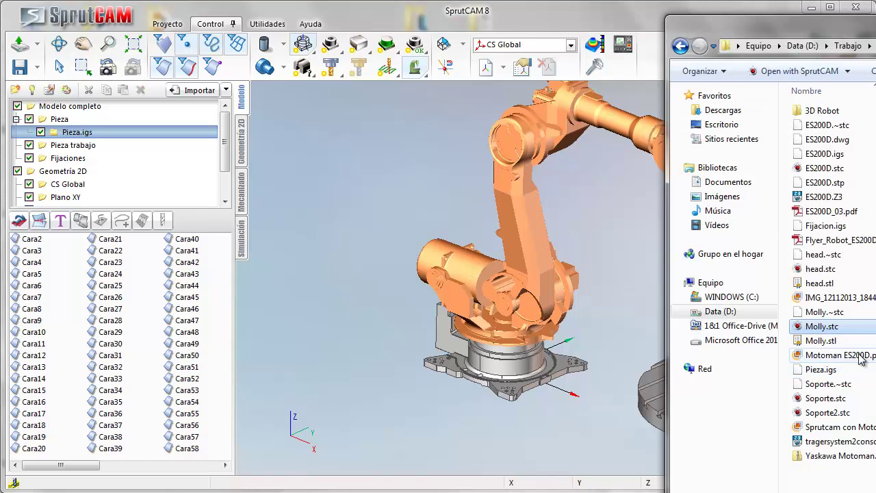
pyautogui.moveTo(809, 233); pyautogui.dragTo(63, 167)
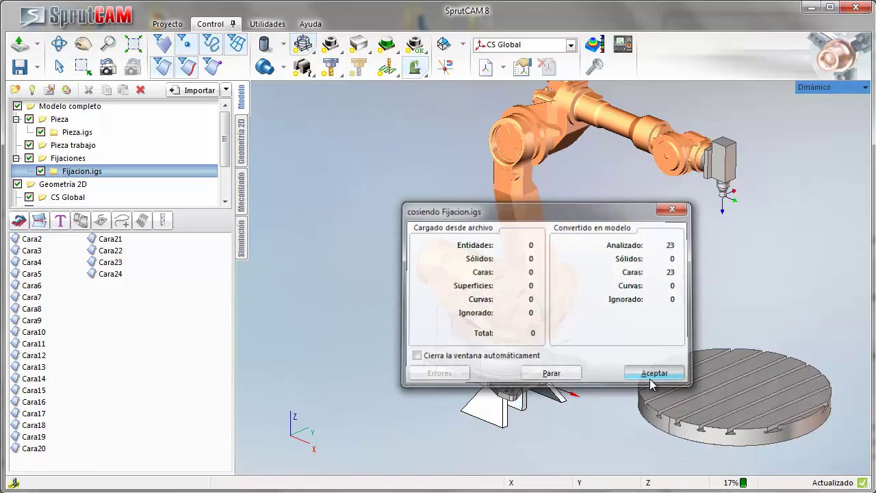
pyautogui.click(651, 374)
pyautogui.click(415, 68)
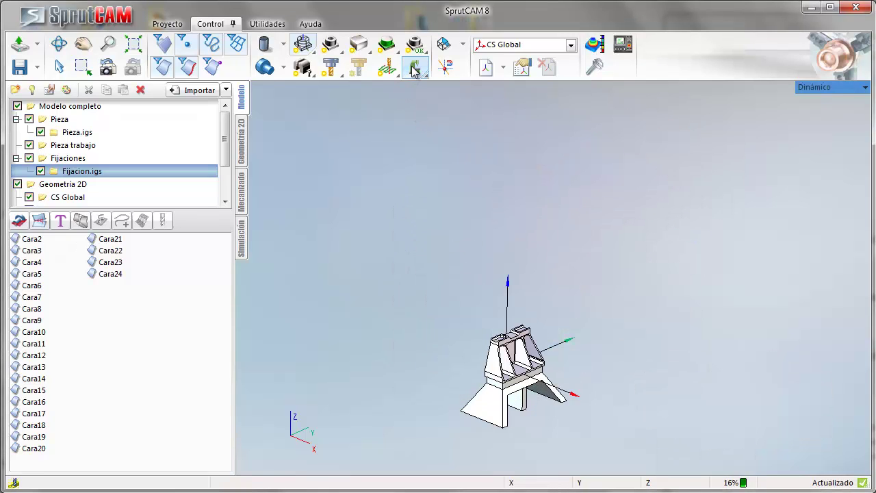
pyautogui.click(415, 68)
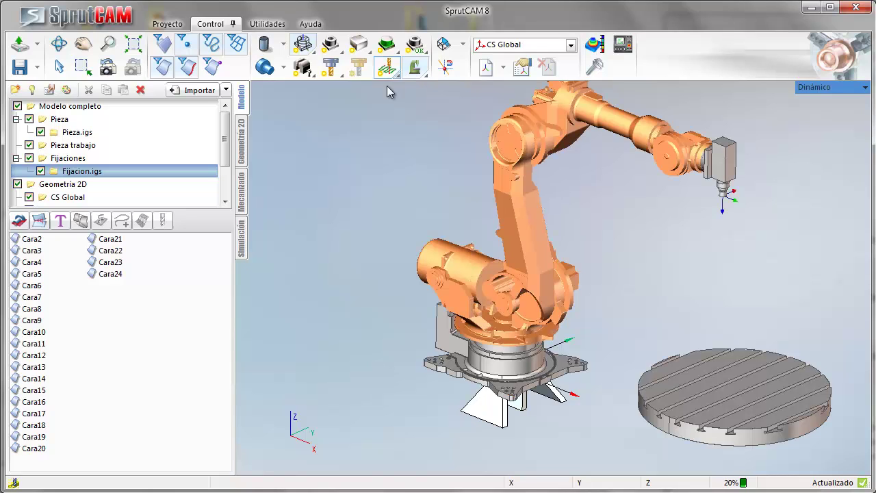
# Step: Set the current workpiece holder of the Motoman ES200D machining setup to option 2, Soporte Pieza
pyautogui.click(241, 191)
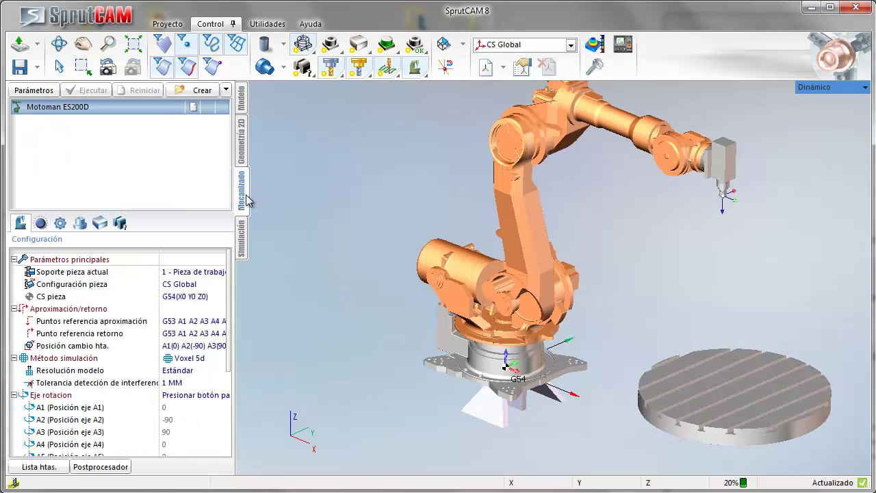
pyautogui.click(96, 273)
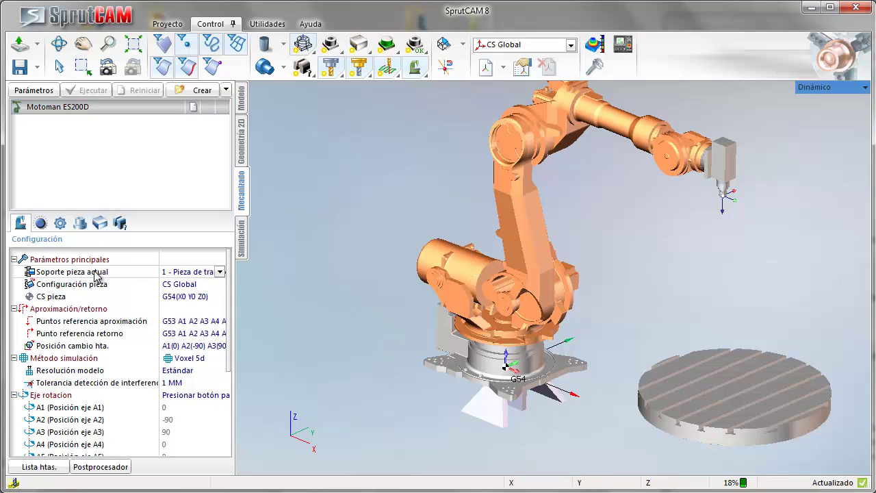
pyautogui.click(219, 273)
pyautogui.click(215, 300)
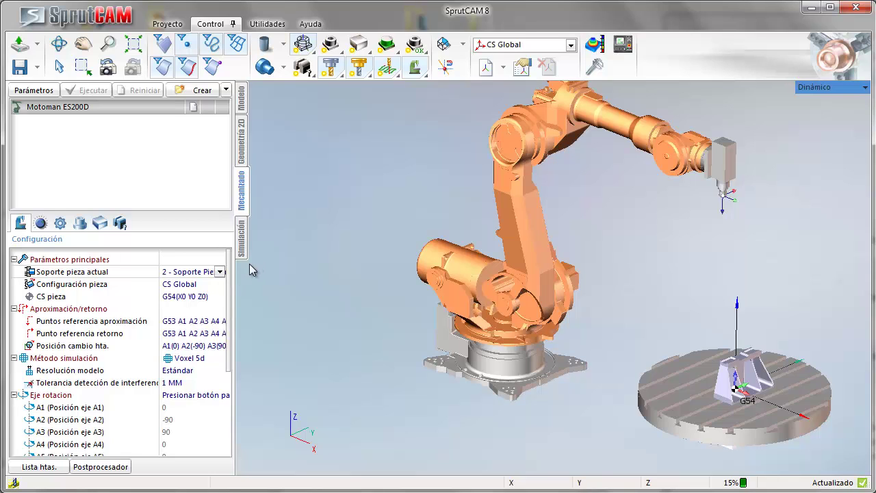
# Step: Set the workpiece setup's Z translation to 750 to raise the part and fixture above the round table
pyautogui.click(211, 284)
pyautogui.click(219, 286)
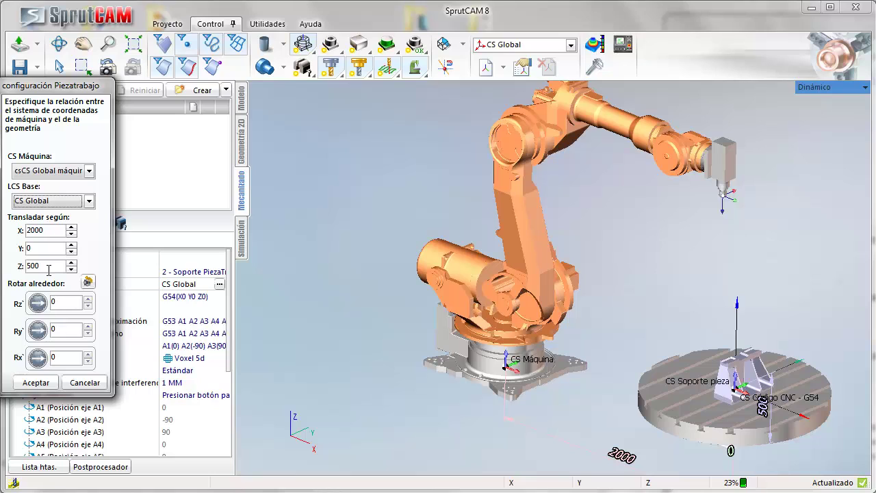
pyautogui.doubleClick(51, 269)
pyautogui.write('560')
pyautogui.doubleClick(51, 268)
pyautogui.write('720')
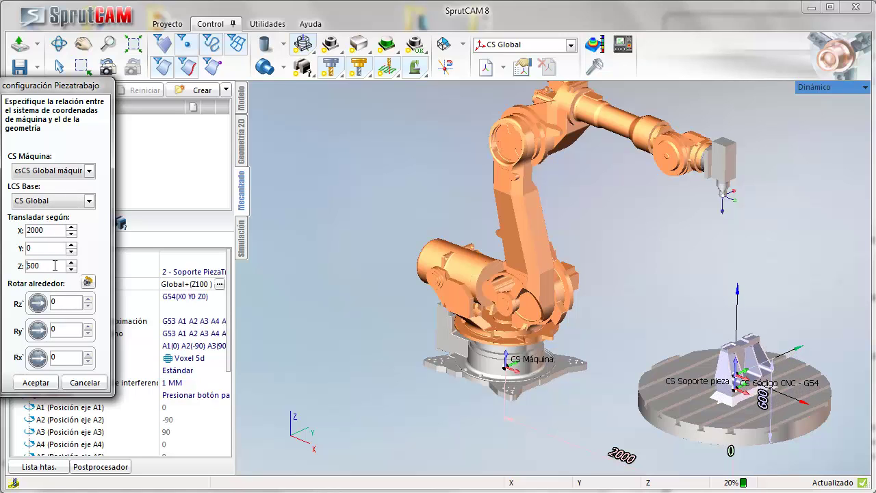
pyautogui.click(72, 263)
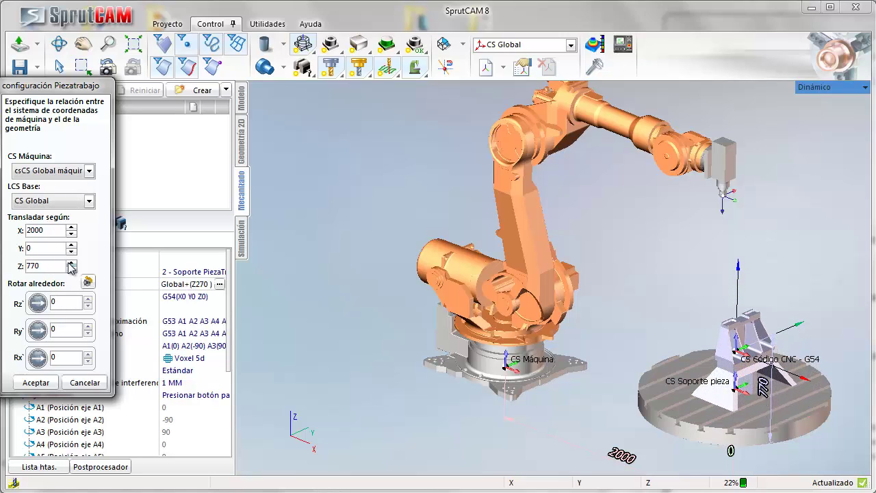
pyautogui.click(71, 263)
pyautogui.click(71, 268)
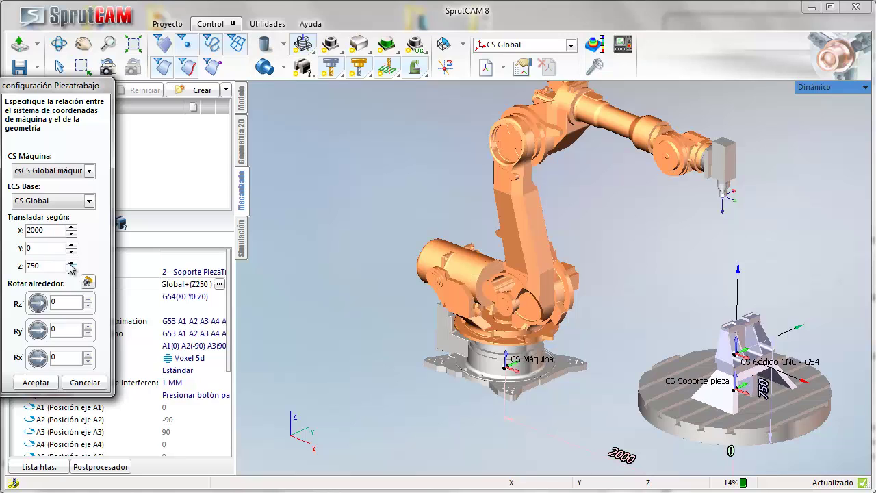
# Step: Rotate the workpiece setup by 180 degrees about Z and accept the configuration
pyautogui.click(63, 299)
pyautogui.write('140')
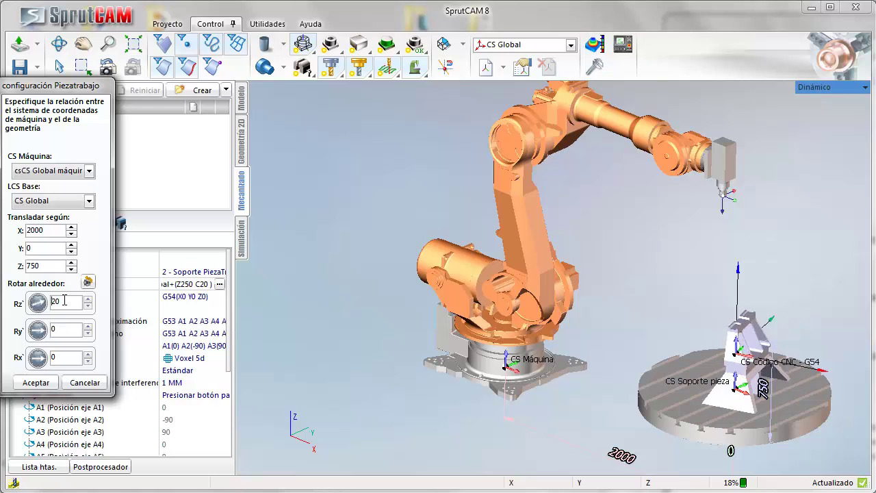
pyautogui.press('BackSpace')
pyautogui.press('BackSpace')
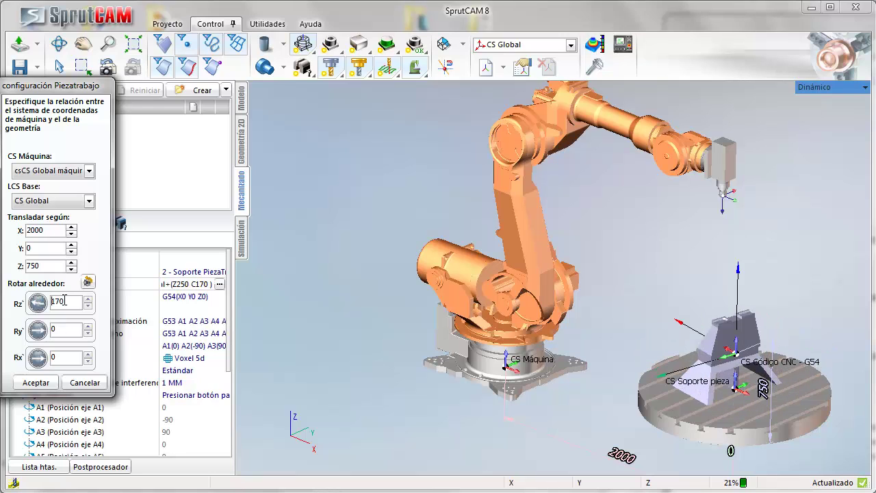
pyautogui.write('80')
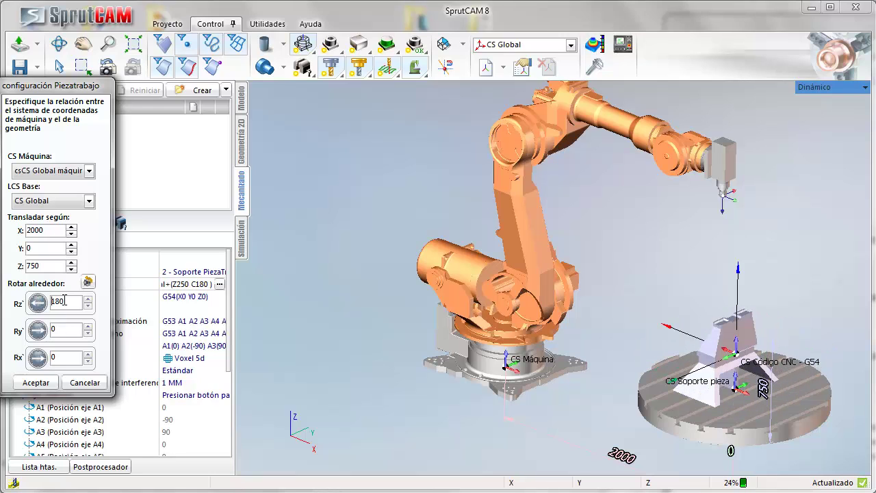
pyautogui.click(36, 387)
# Step: Add a box stock around the part with separate allowances: 0 for negative Z and 2 on all other sides
pyautogui.moveTo(347, 375); pyautogui.dragTo(495, 389, button='middle')
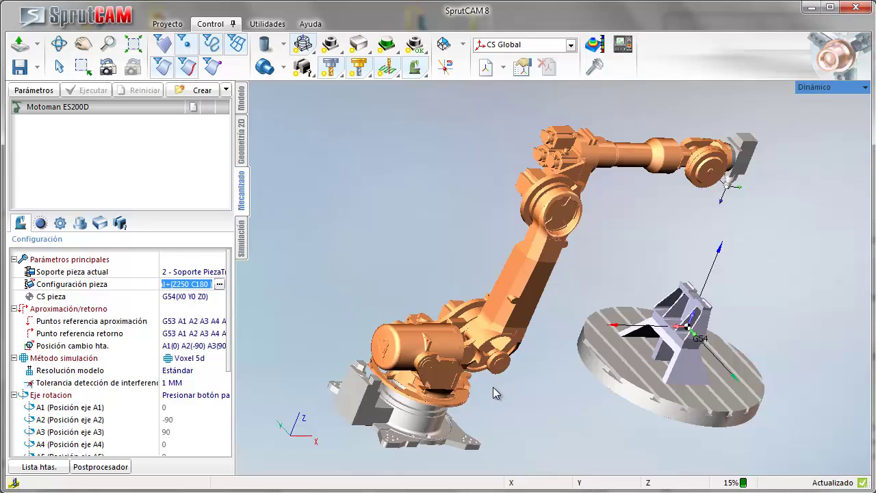
pyautogui.click(100, 224)
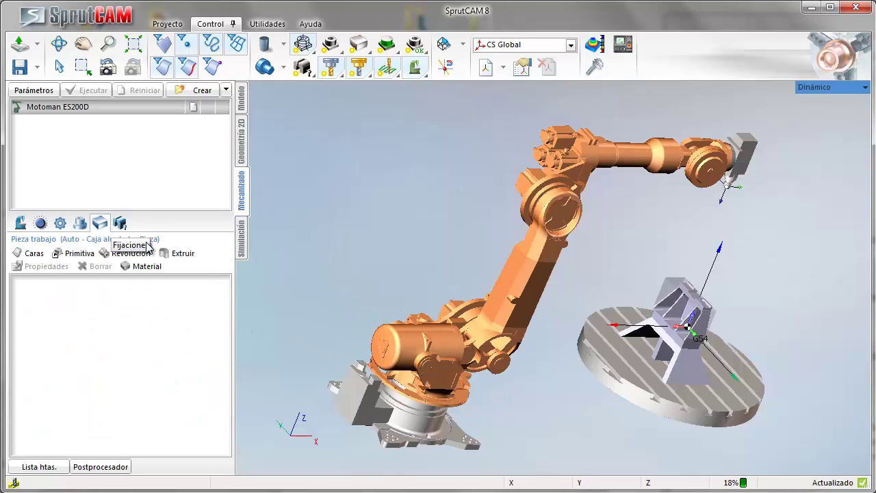
pyautogui.moveTo(540, 396); pyautogui.dragTo(520, 375, button='middle')
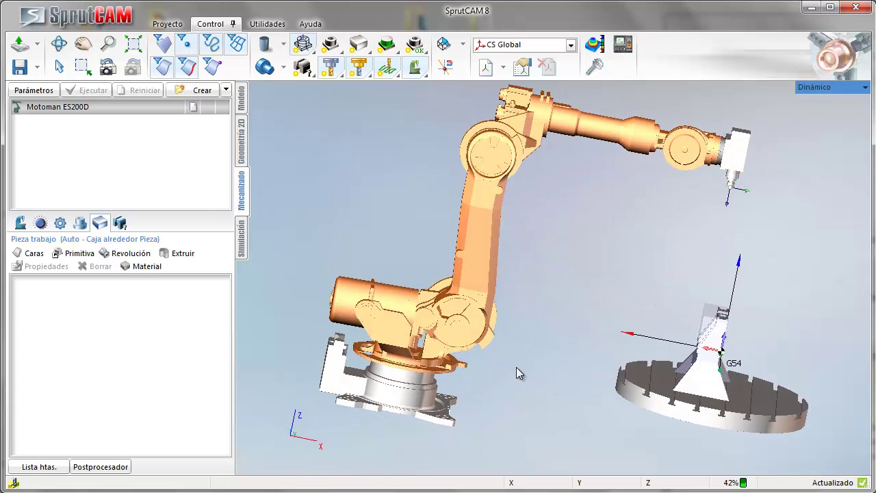
pyautogui.hotkey('ctrl', '1')
pyautogui.scroll(5, 712, 271)
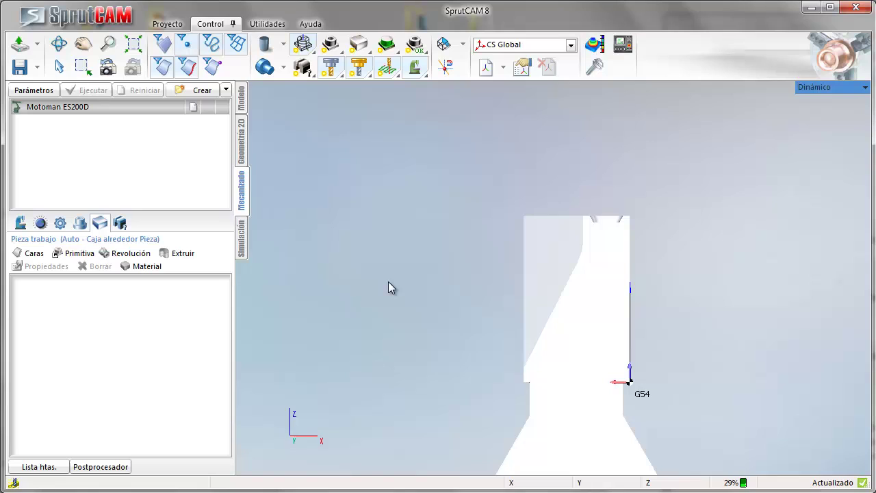
pyautogui.click(77, 254)
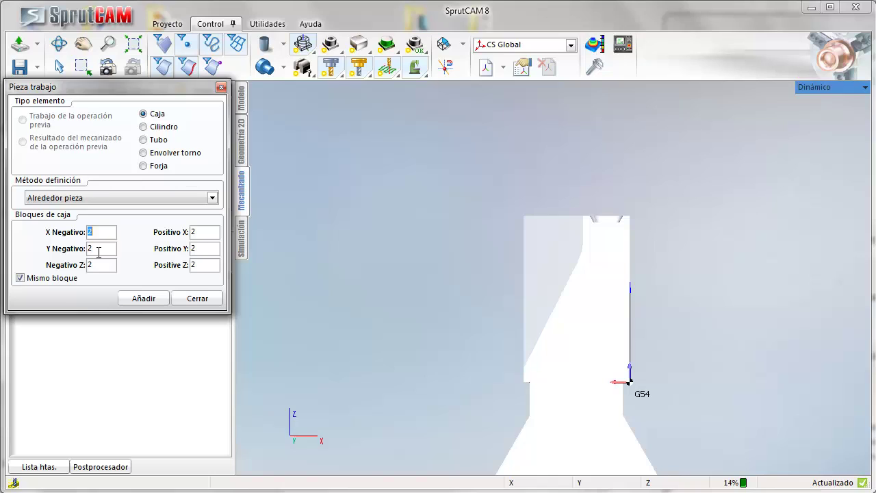
pyautogui.click(39, 278)
pyautogui.click(142, 299)
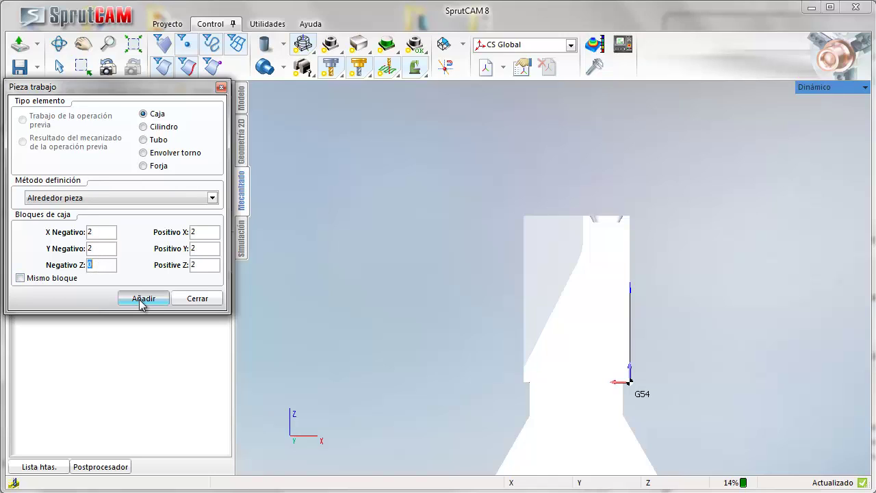
pyautogui.click(198, 299)
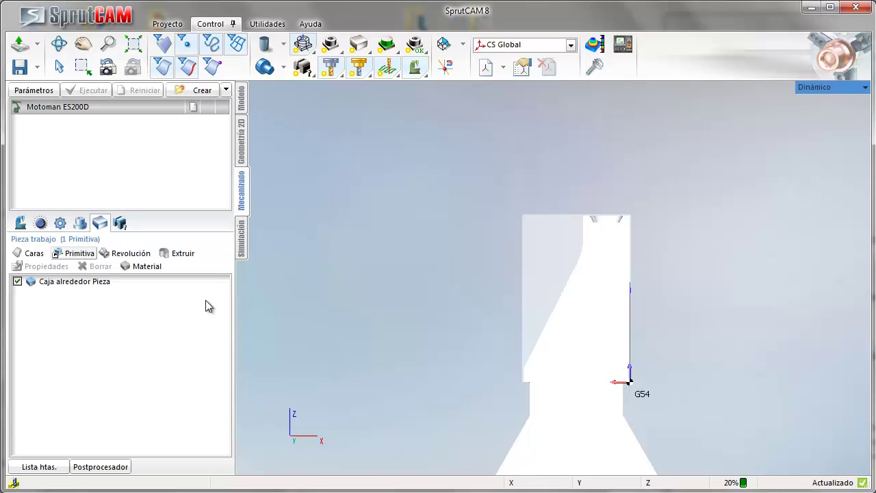
# Step: Create a layer roughing operation named Desbaste por capas
pyautogui.scroll(3, 441, 256)
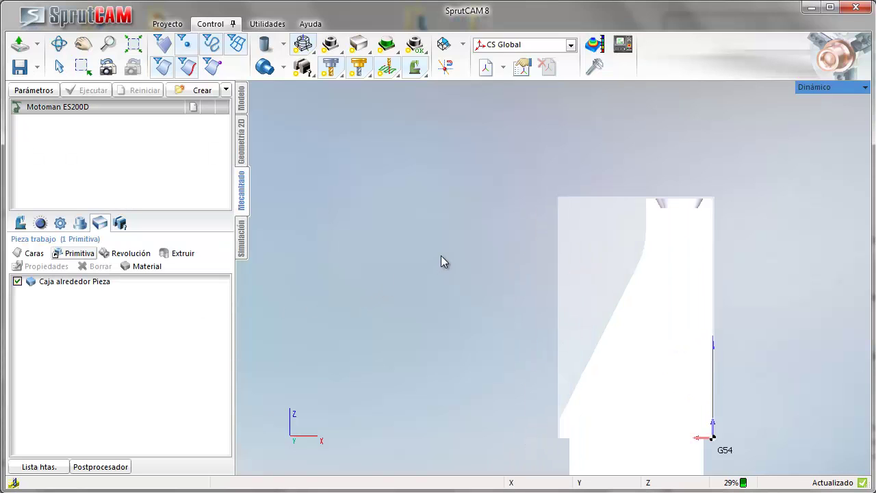
pyautogui.scroll(-5, 411, 203)
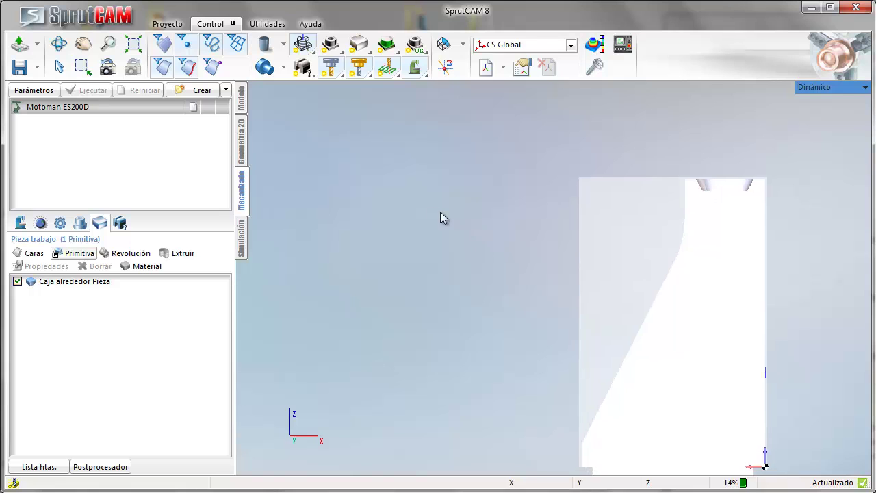
pyautogui.moveTo(378, 288); pyautogui.dragTo(502, 326, button='right')
pyautogui.moveTo(502, 326); pyautogui.dragTo(661, 370, button='middle')
pyautogui.scroll(1, 661, 371)
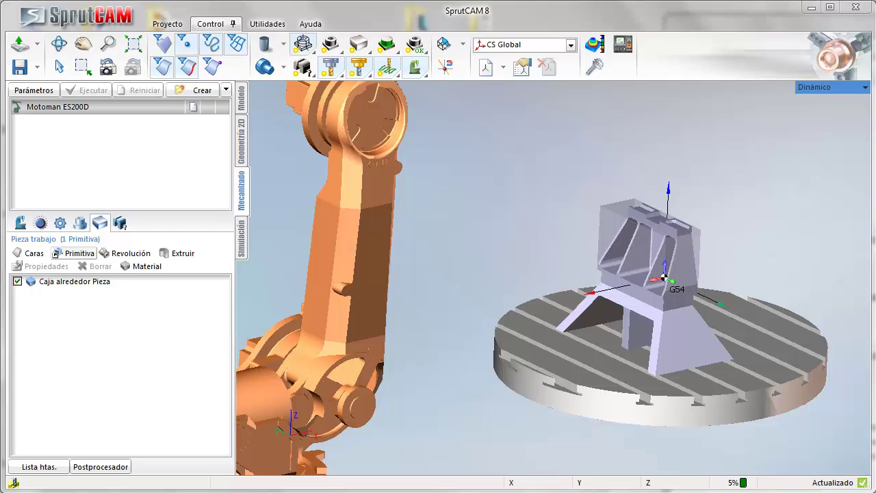
pyautogui.click(203, 91)
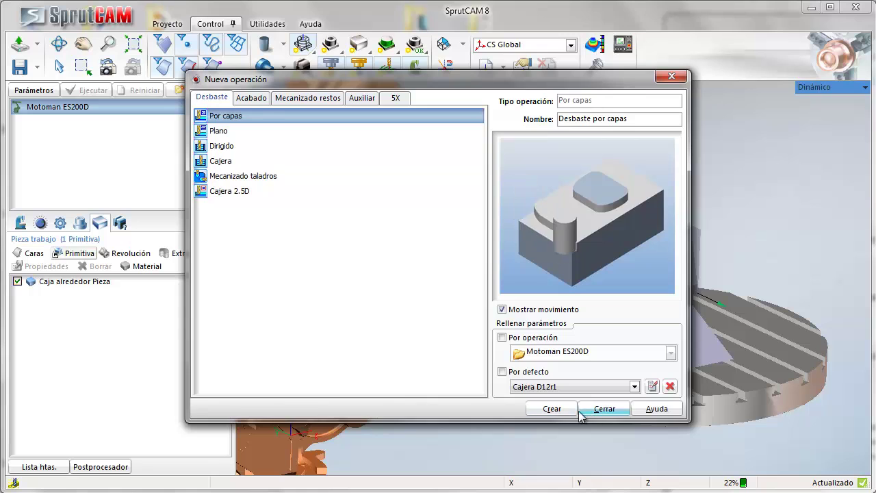
pyautogui.click(552, 410)
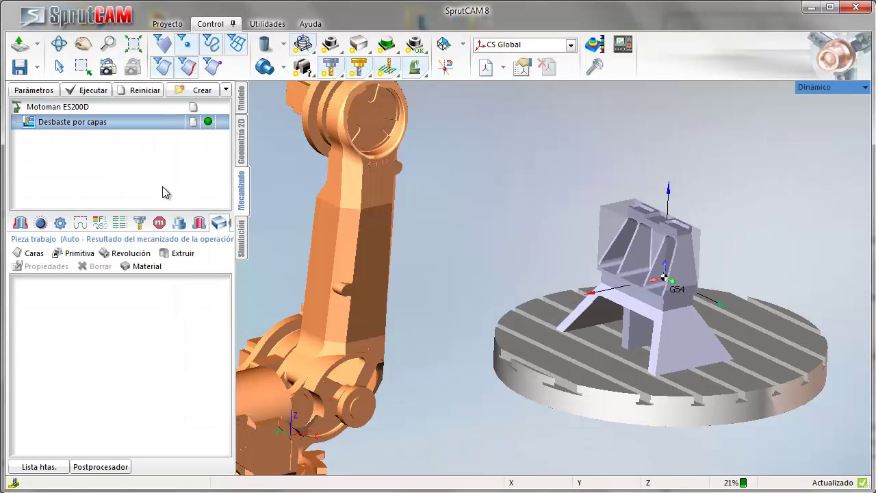
# Step: Switch the model display to shaded with visible edges for a close view of the part
pyautogui.moveTo(497, 295); pyautogui.dragTo(491, 320, button='right')
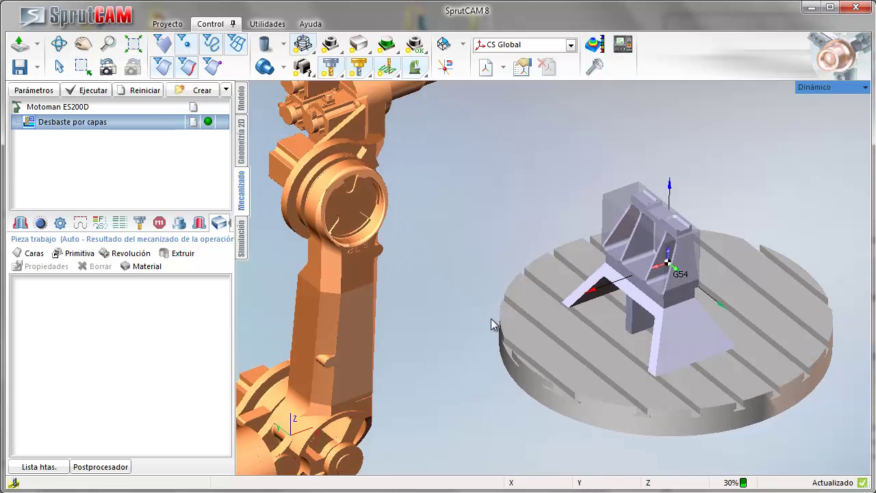
pyautogui.scroll(5, 673, 210)
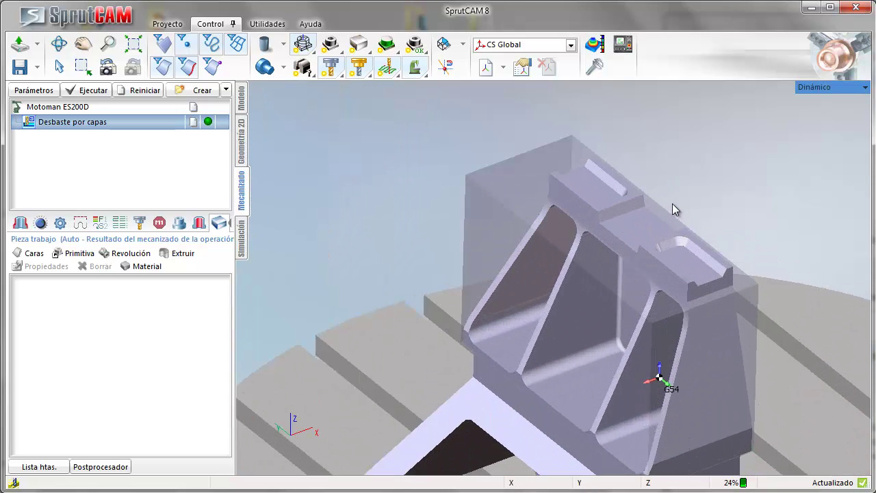
pyautogui.scroll(3, 673, 209)
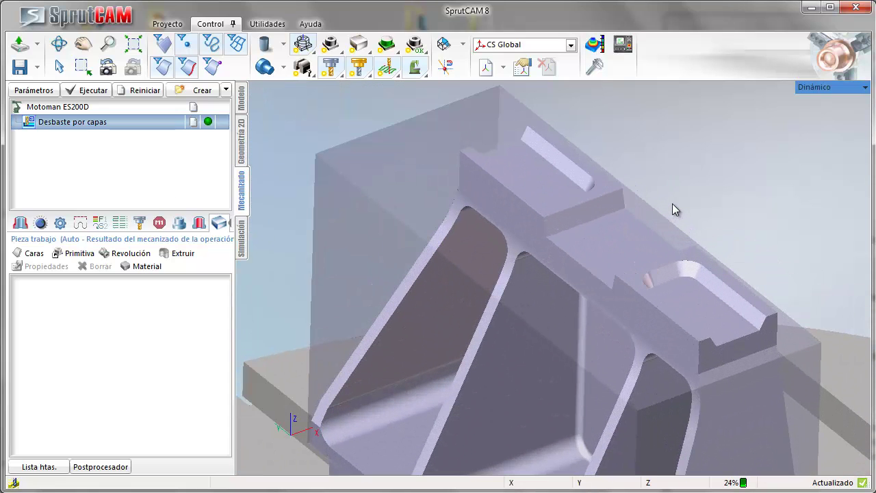
pyautogui.click(284, 44)
pyautogui.click(292, 96)
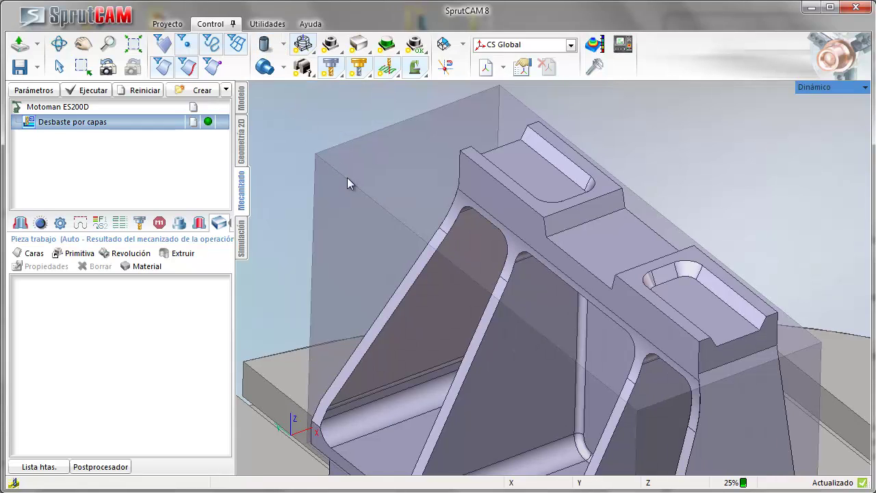
# Step: Assign the U-shaped top face around the part's far pocket as the roughing operation's lower level
pyautogui.click(600, 185)
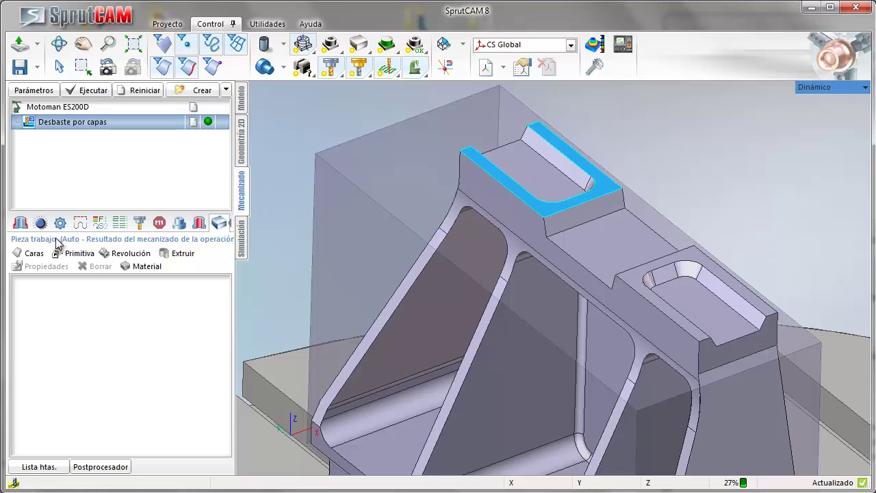
pyautogui.click(20, 224)
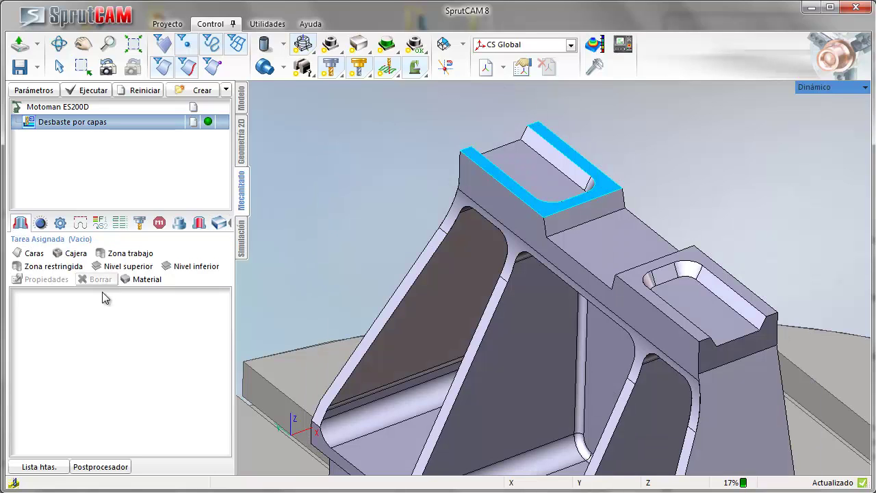
pyautogui.click(185, 271)
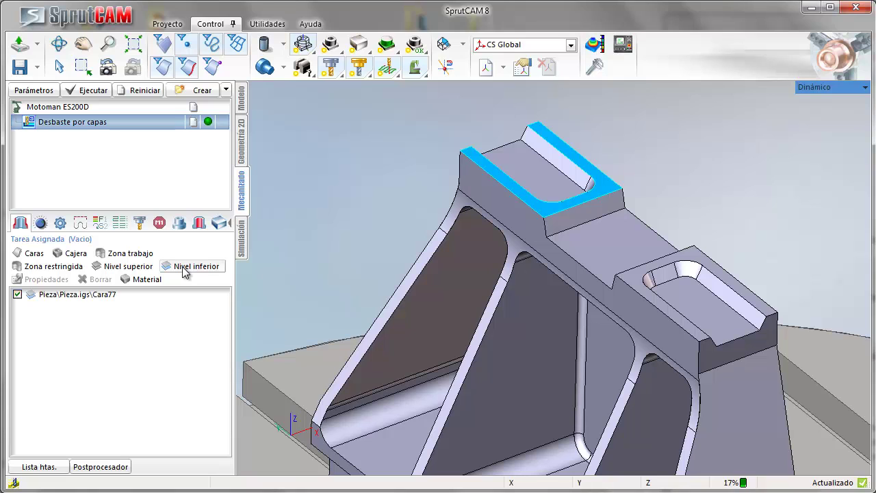
# Step: Set the 20mm Plana cutter's length to 110 mm in the roughing operation and calculate its toolpath
pyautogui.doubleClick(67, 123)
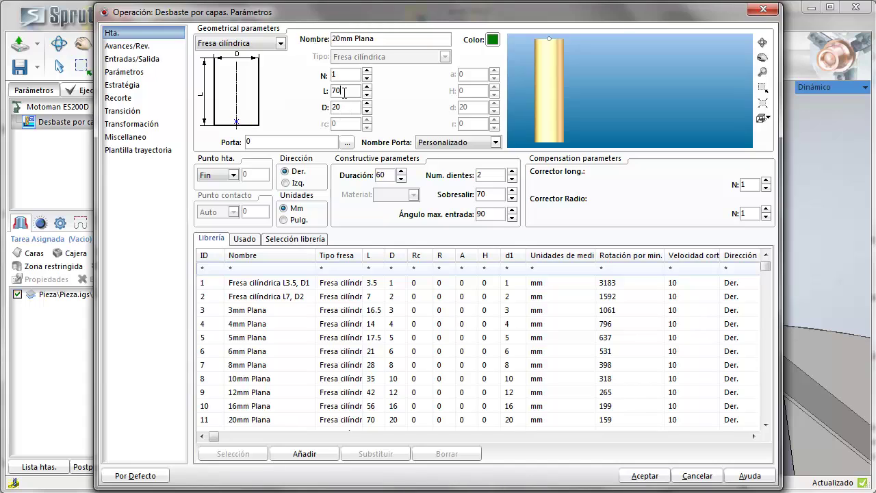
pyautogui.scroll(4, 344, 92)
pyautogui.click(762, 103)
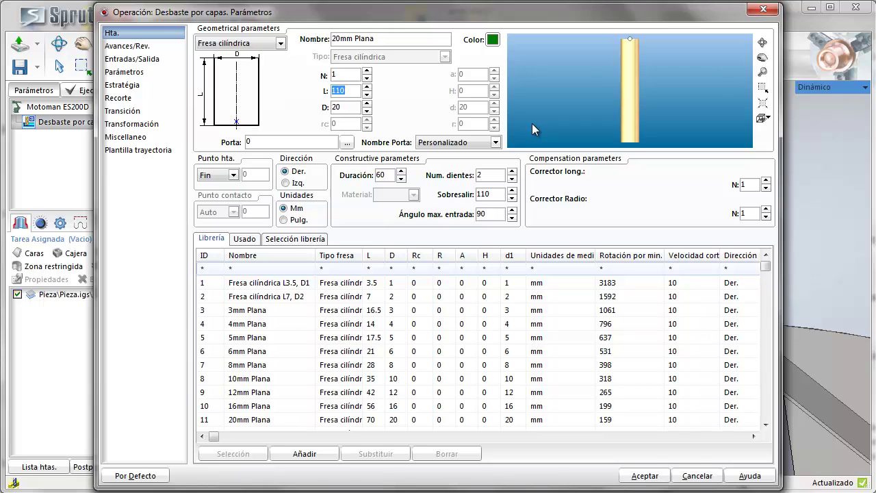
pyautogui.click(646, 479)
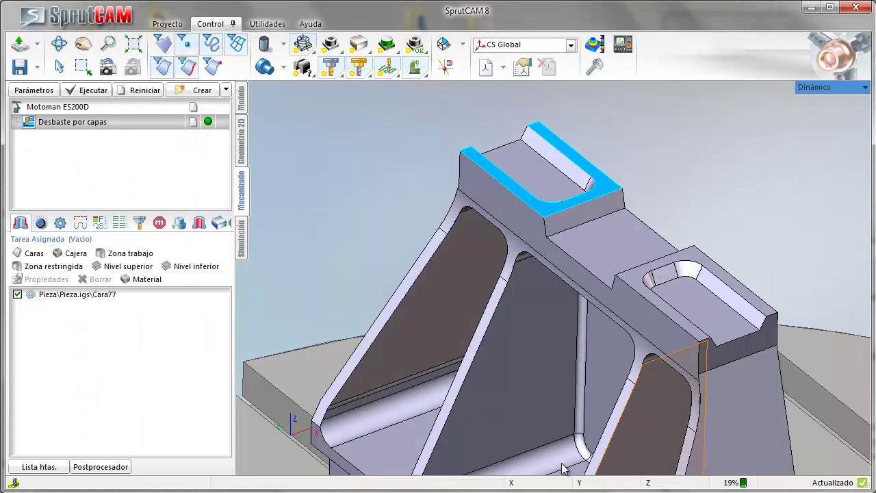
pyautogui.click(84, 91)
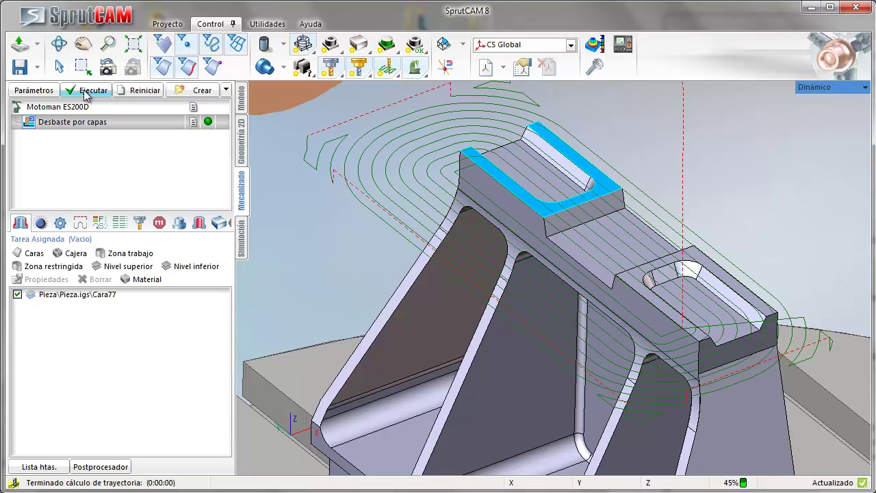
# Step: Change the roughing operation's machining strategy to Paralelo and recalculate the toolpath
pyautogui.doubleClick(65, 124)
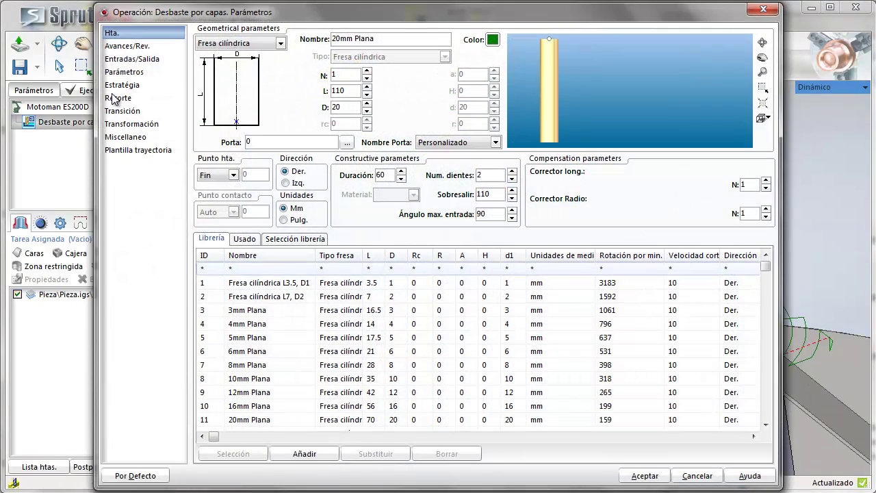
pyautogui.click(116, 87)
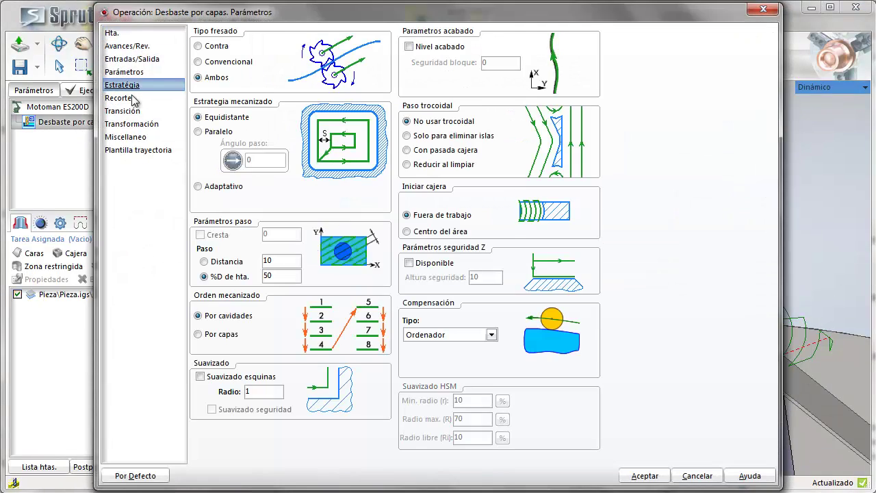
pyautogui.click(198, 131)
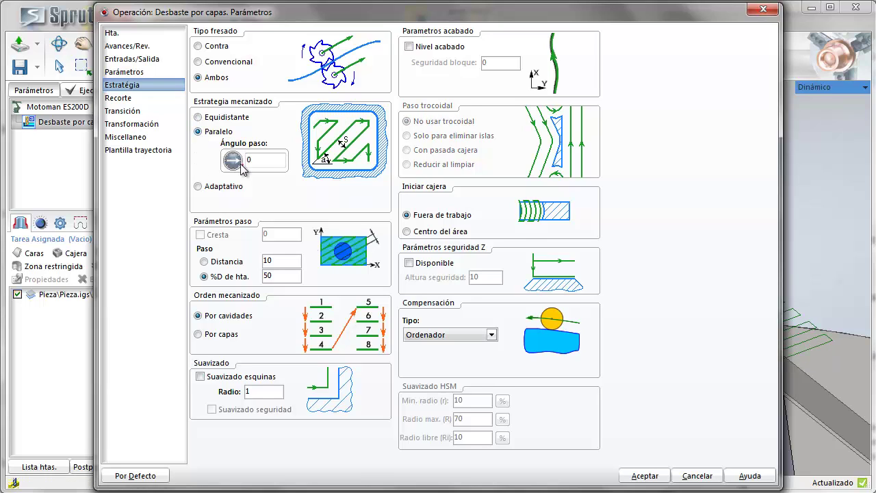
pyautogui.moveTo(244, 167); pyautogui.dragTo(242, 140)
pyautogui.click(635, 476)
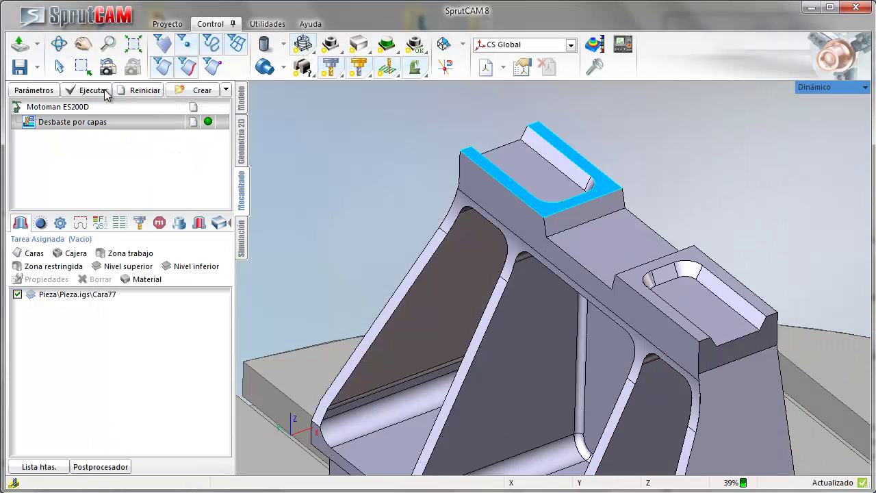
pyautogui.click(86, 90)
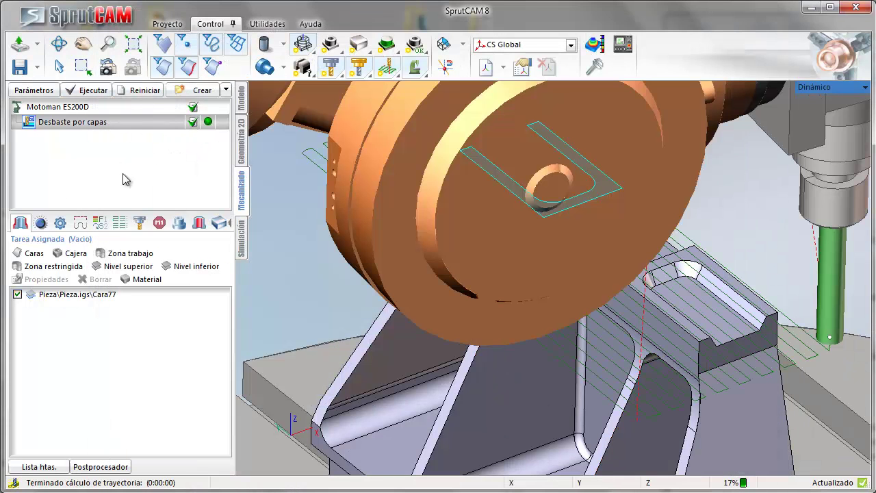
# Step: Start the machining simulation of the Desbaste por capas operation with the robot and table in sight
pyautogui.scroll(3, 678, 273)
pyautogui.scroll(-3, 677, 272)
pyautogui.scroll(-5, 677, 272)
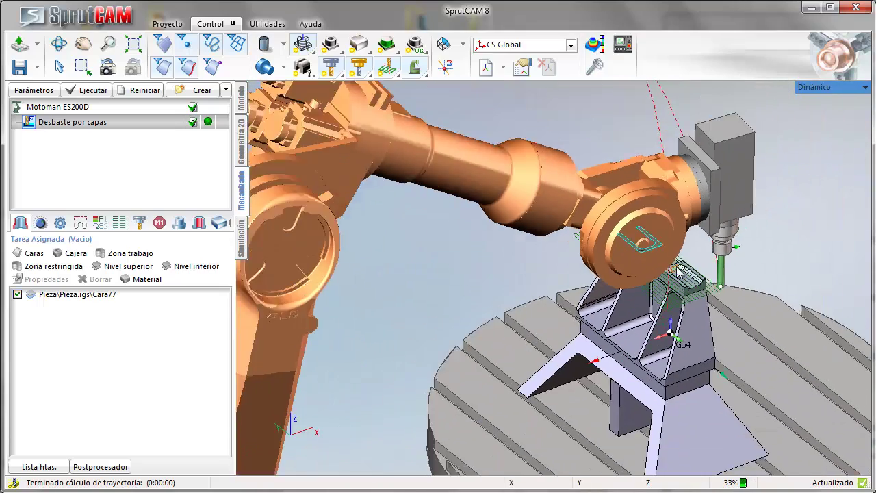
pyautogui.scroll(1, 552, 233)
pyautogui.moveTo(552, 234); pyautogui.dragTo(550, 242, button='right')
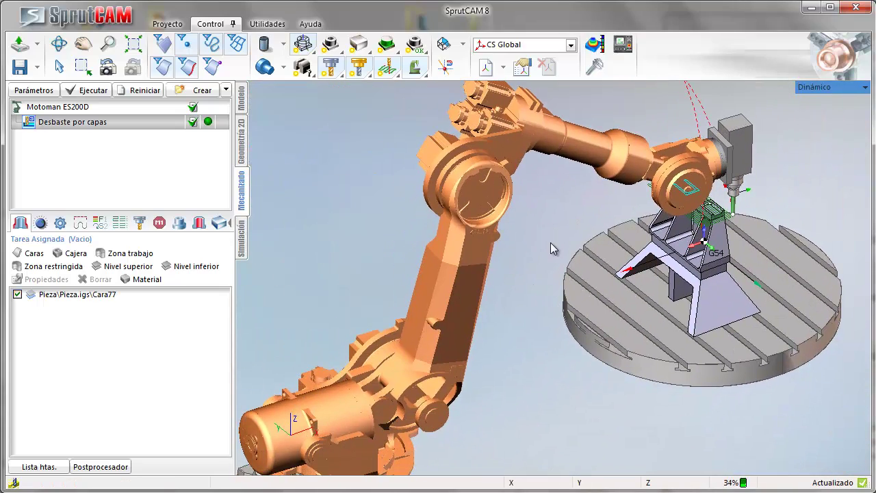
pyautogui.click(242, 238)
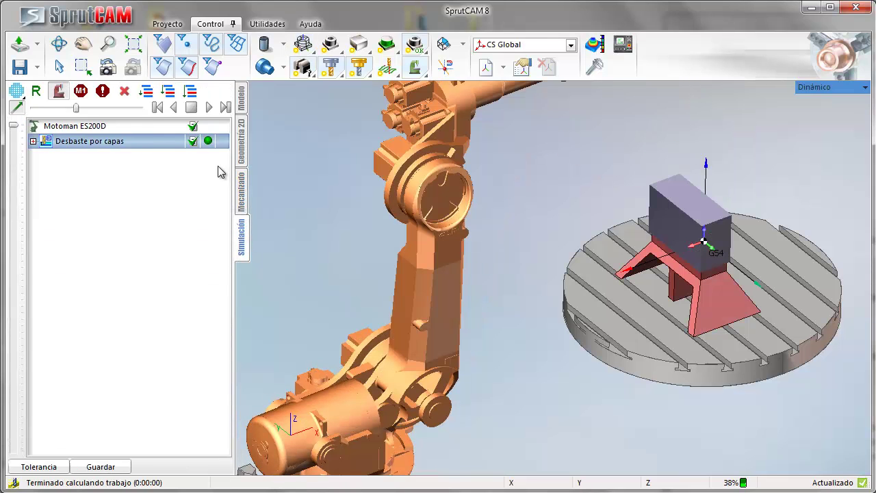
pyautogui.click(209, 107)
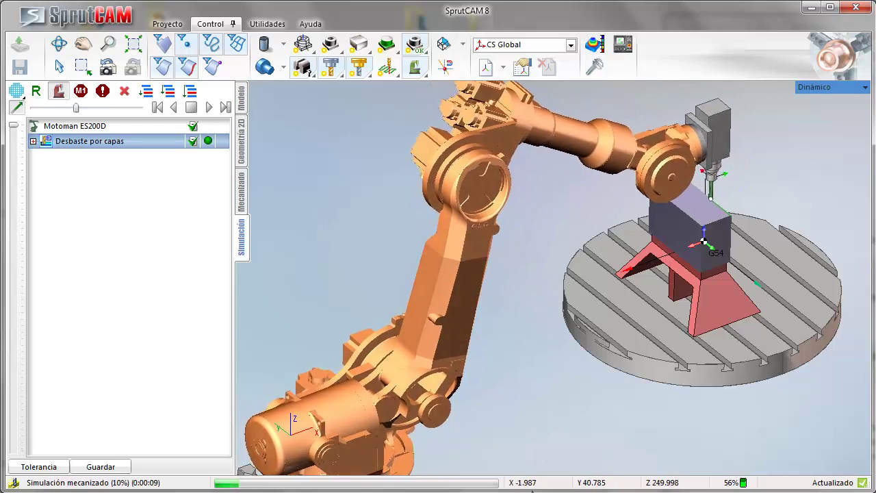
# Step: Speed up the simulation and follow the milling of the stock's top until it finishes
pyautogui.moveTo(459, 348); pyautogui.dragTo(315, 404, button='right')
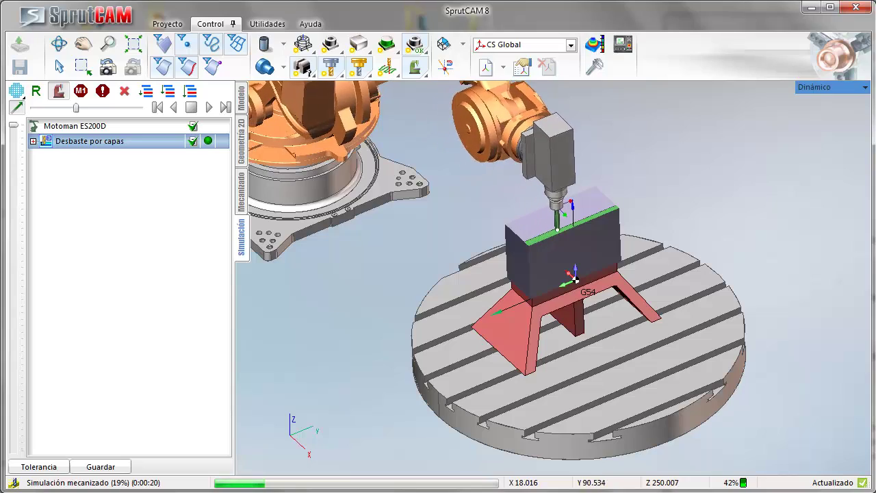
pyautogui.click(109, 108)
pyautogui.scroll(-5, 391, 354)
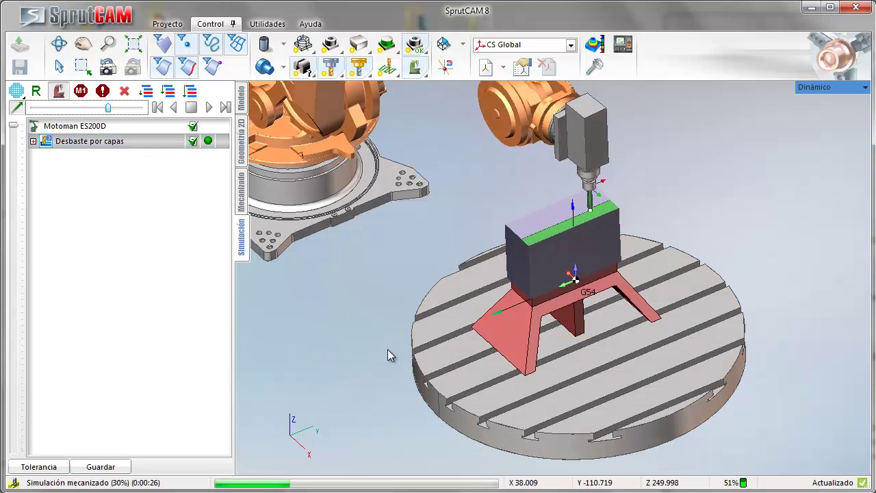
pyautogui.moveTo(489, 388); pyautogui.dragTo(493, 452, button='right')
pyautogui.scroll(5, 438, 339)
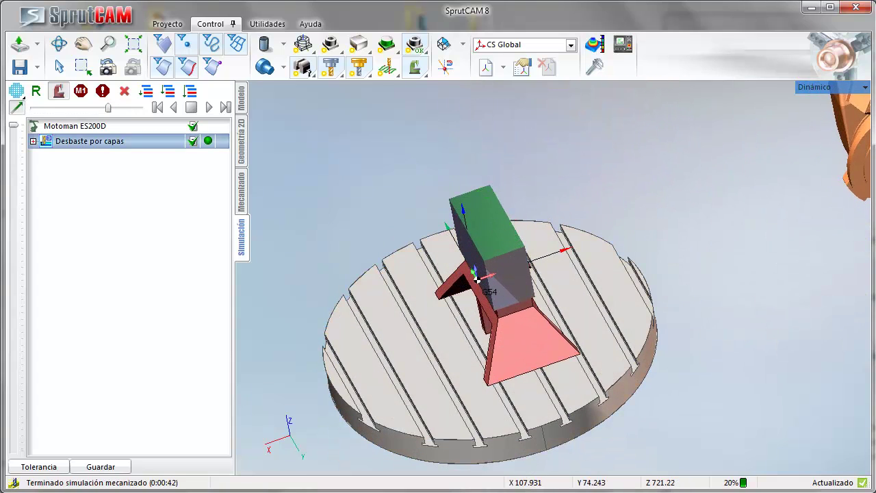
# Step: Return to the machining operations and duplicate the Desbaste por capas operation
pyautogui.click(244, 205)
pyautogui.scroll(3, 361, 337)
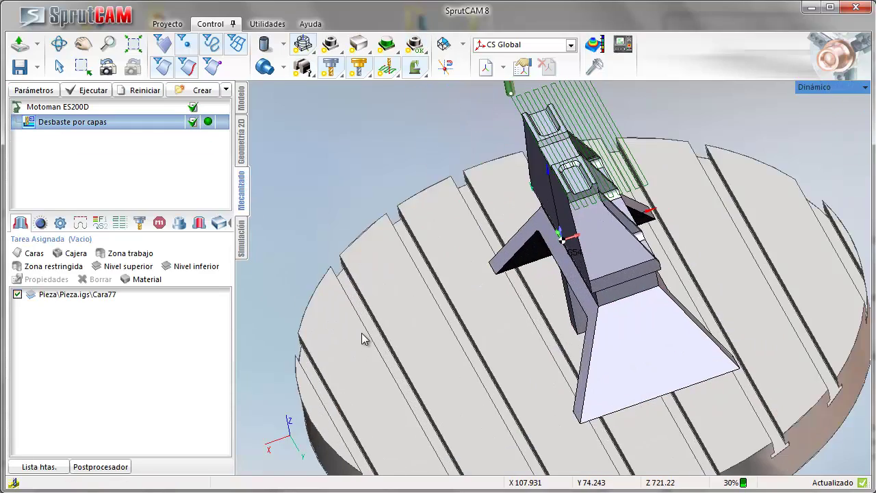
pyautogui.scroll(-4, 338, 400)
pyautogui.moveTo(339, 400); pyautogui.dragTo(383, 301, button='right')
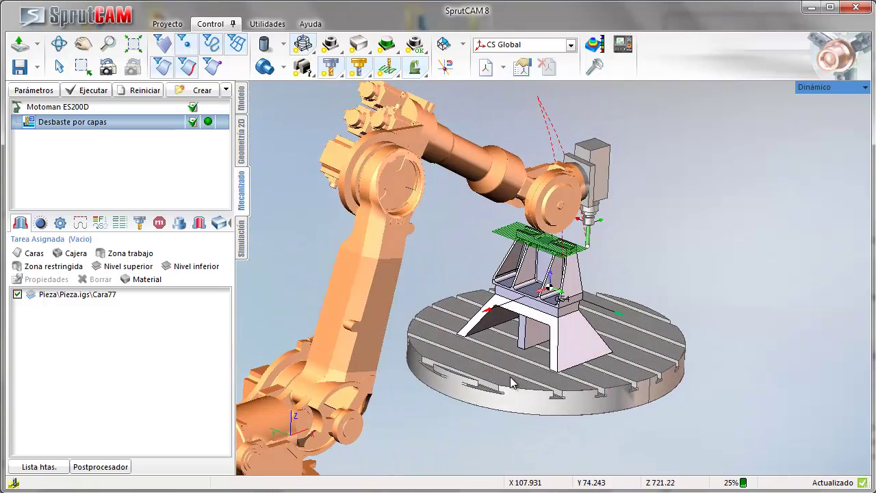
pyautogui.rightClick(50, 130)
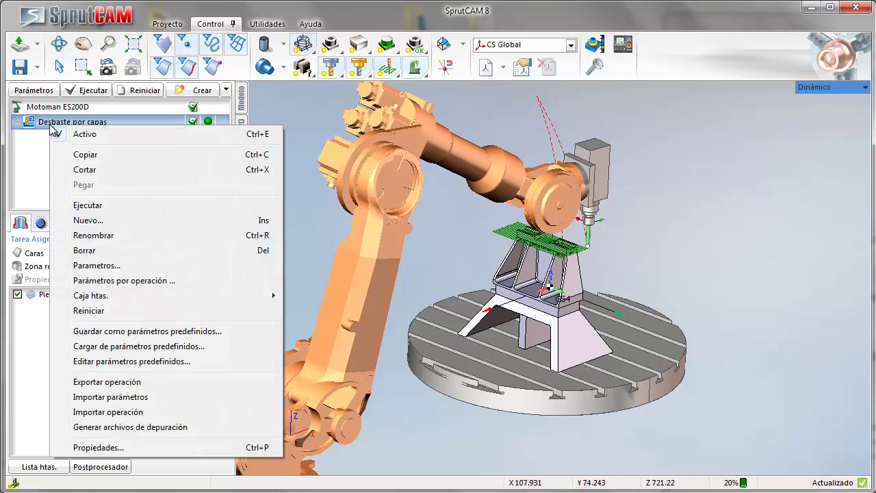
pyautogui.click(85, 155)
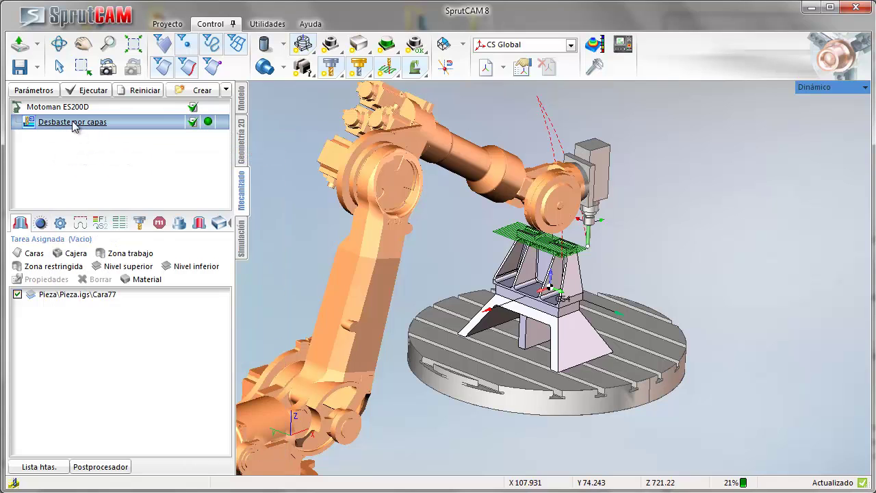
pyautogui.rightClick(72, 122)
pyautogui.click(103, 180)
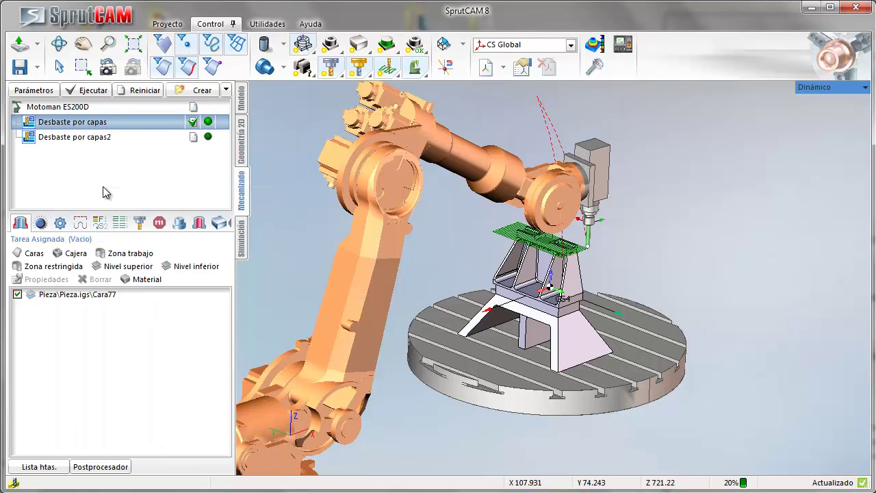
# Step: Align the tool of the Desbaste por capas2 operation to the narrow sloped face of the part's middle rib through its rotation axes
pyautogui.click(74, 137)
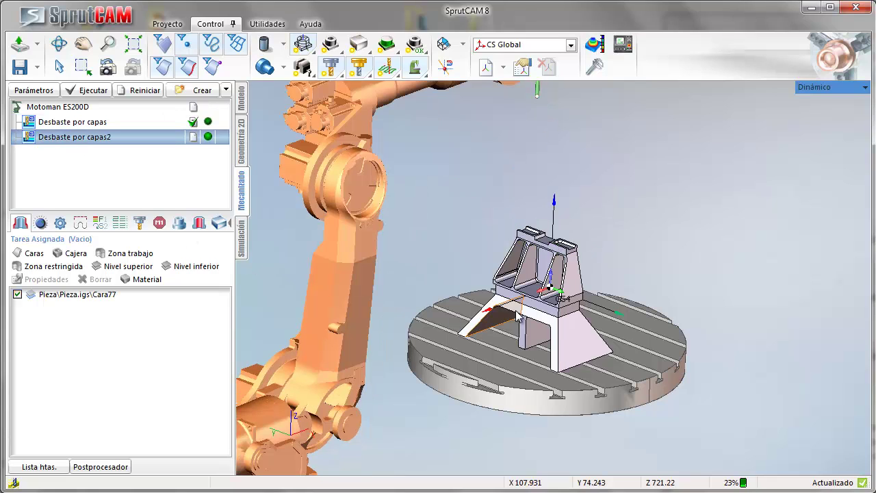
pyautogui.scroll(5, 548, 287)
pyautogui.scroll(-4, 546, 287)
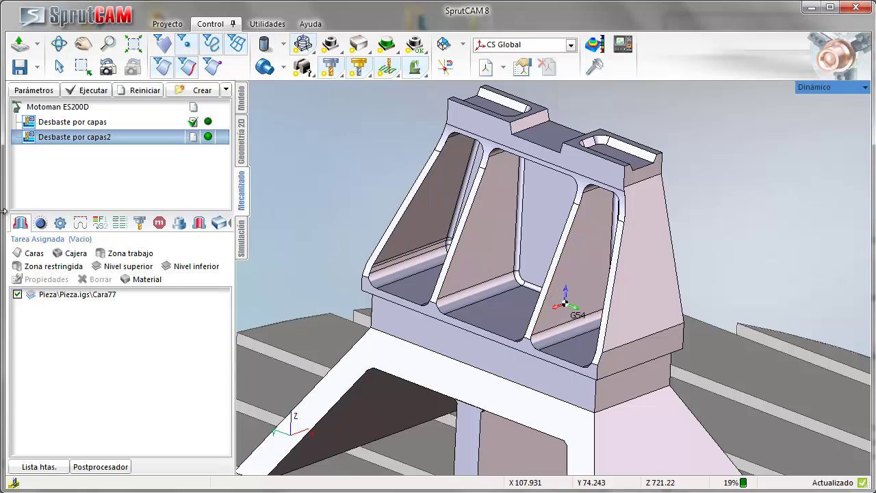
pyautogui.scroll(1, 230, 228)
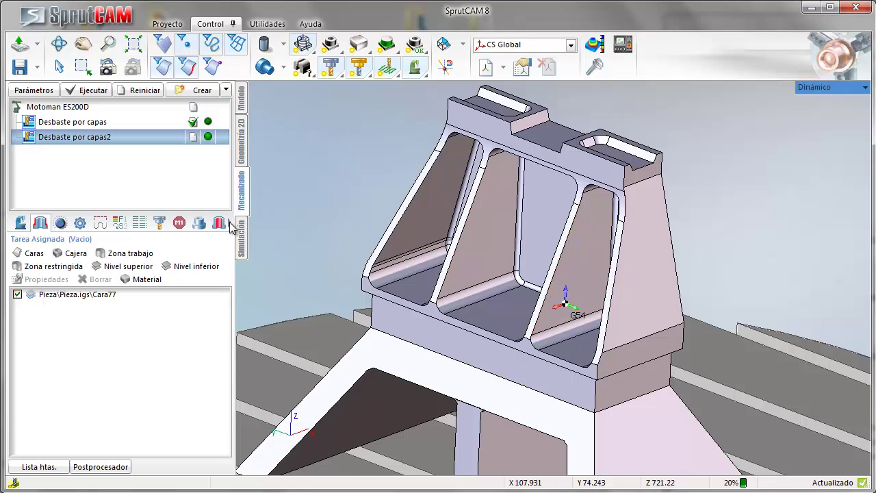
pyautogui.click(20, 224)
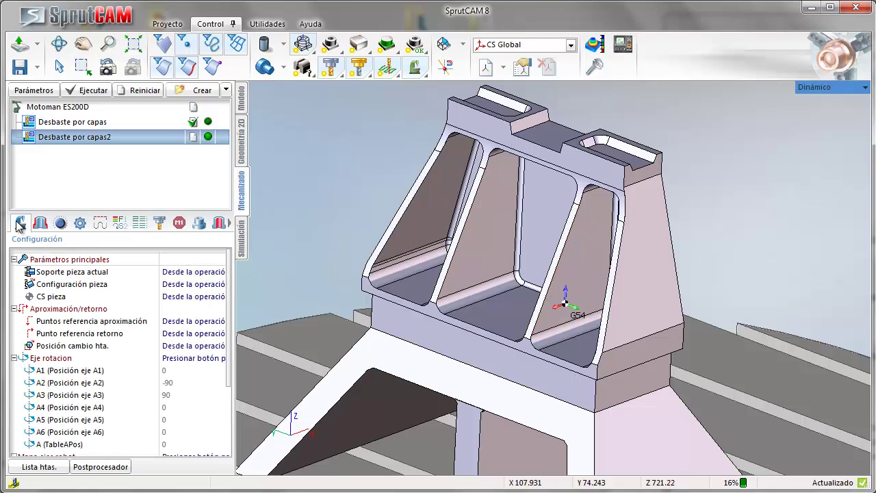
pyautogui.click(35, 362)
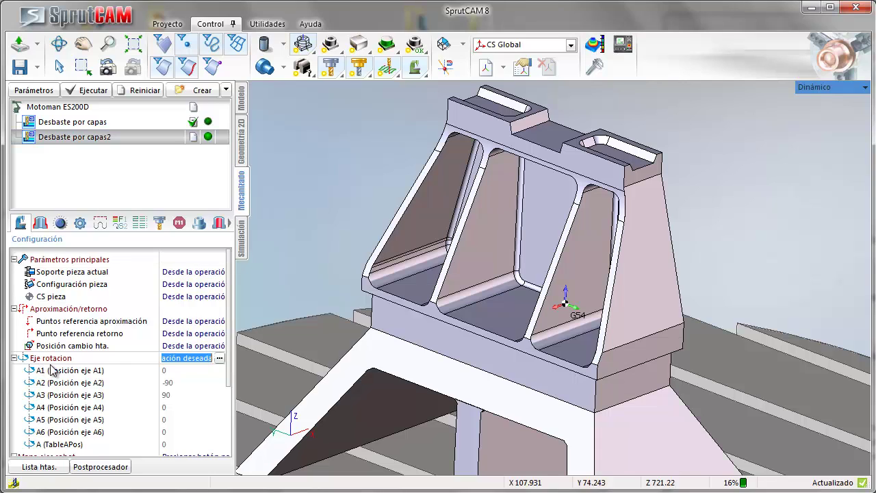
pyautogui.click(219, 361)
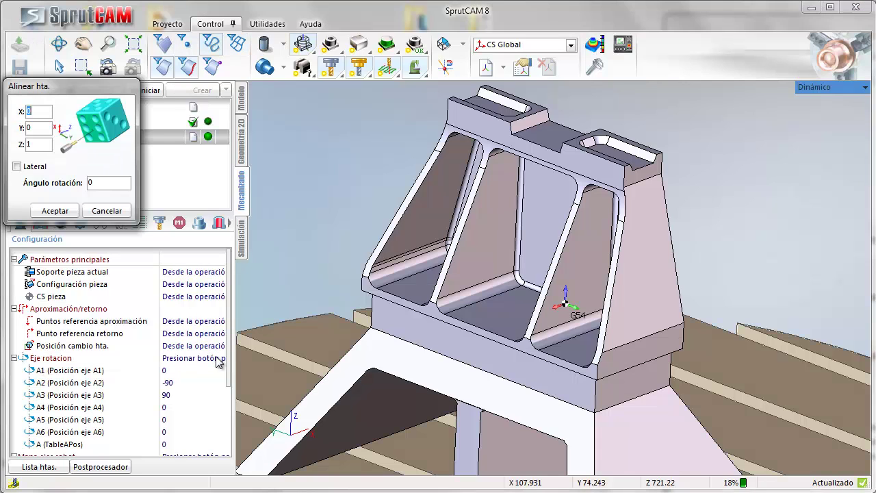
pyautogui.click(442, 286)
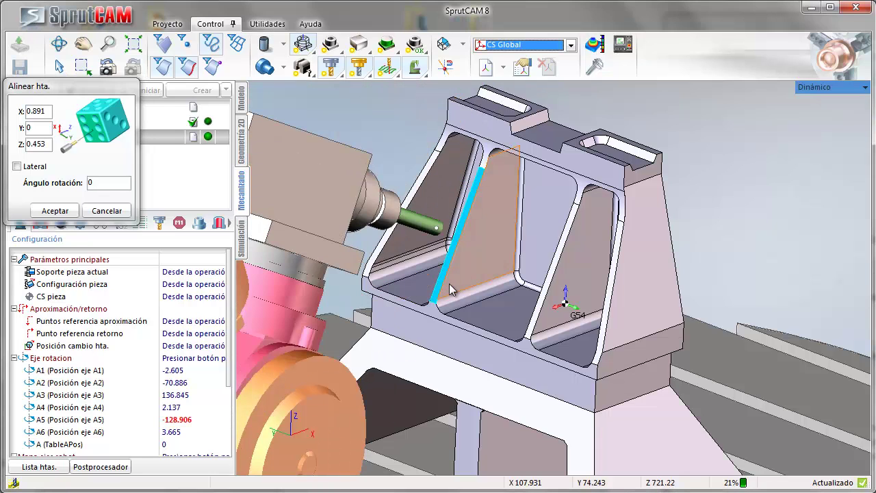
pyautogui.scroll(-5, 449, 284)
pyautogui.scroll(-3, 472, 238)
pyautogui.moveTo(384, 378); pyautogui.dragTo(345, 367, button='right')
pyautogui.scroll(3, 573, 343)
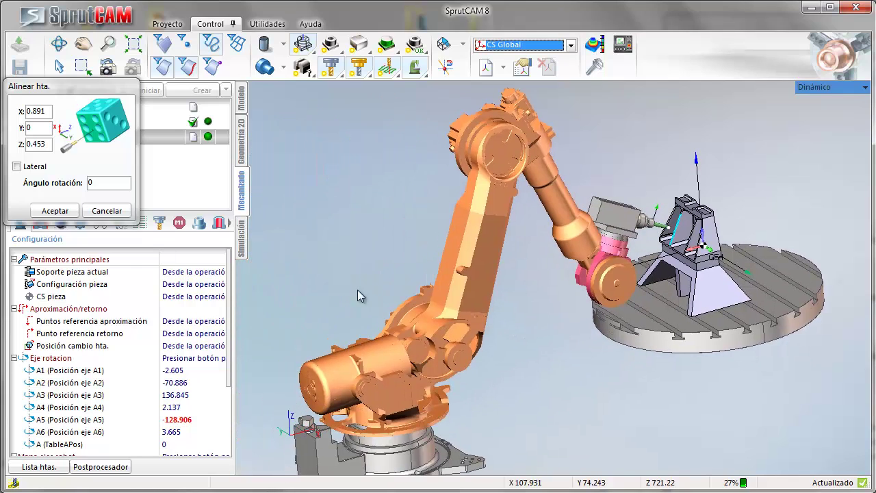
pyautogui.click(30, 210)
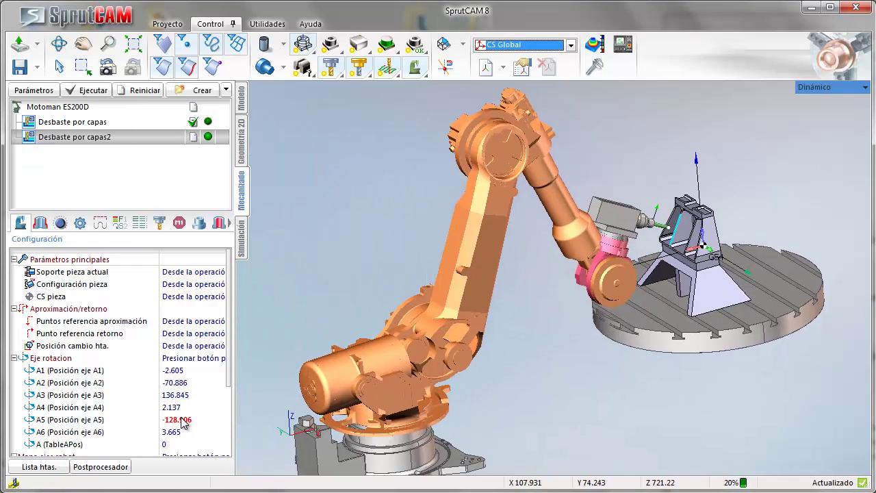
# Step: Set the sixth-axis control of the Desbaste por capas2 operation to Vector fijado
pyautogui.click(228, 440)
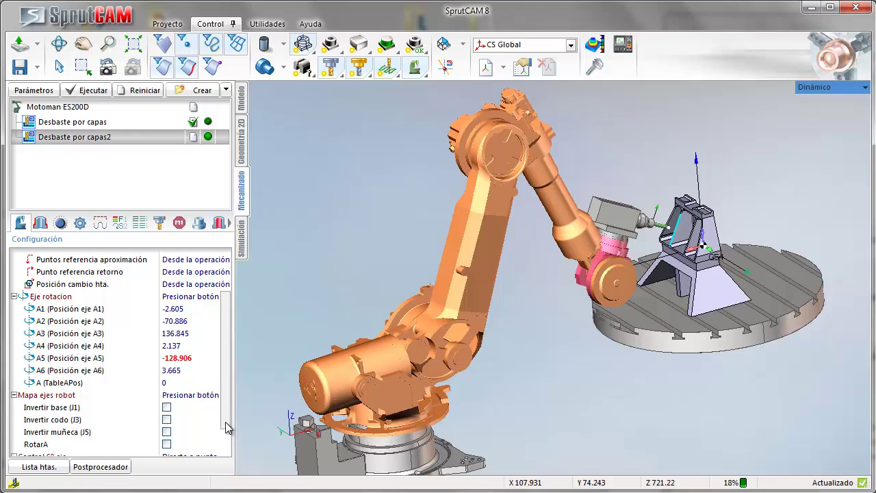
pyautogui.moveTo(228, 425); pyautogui.dragTo(229, 456)
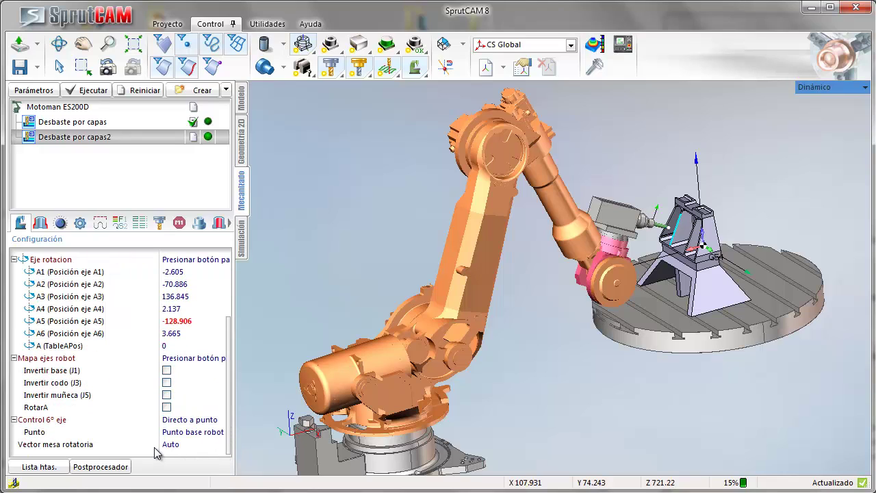
pyautogui.click(198, 421)
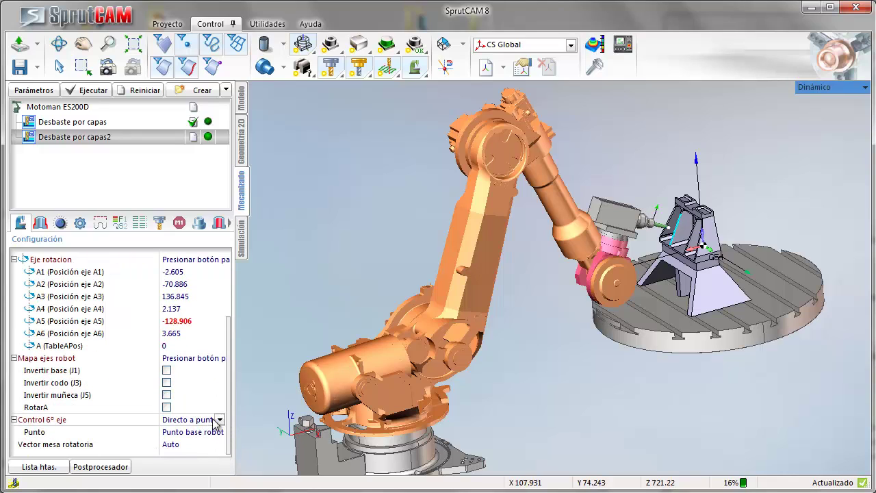
pyautogui.click(218, 420)
pyautogui.click(204, 445)
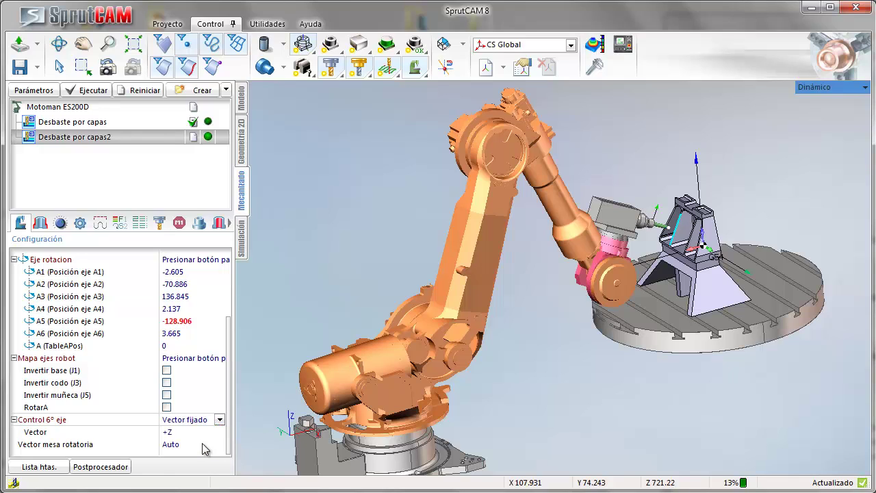
# Step: Reapply the tool alignment to the rotation axes of Desbaste por capas2 and assign the selected narrow rib face as the operation's lower level
pyautogui.click(71, 259)
pyautogui.click(219, 259)
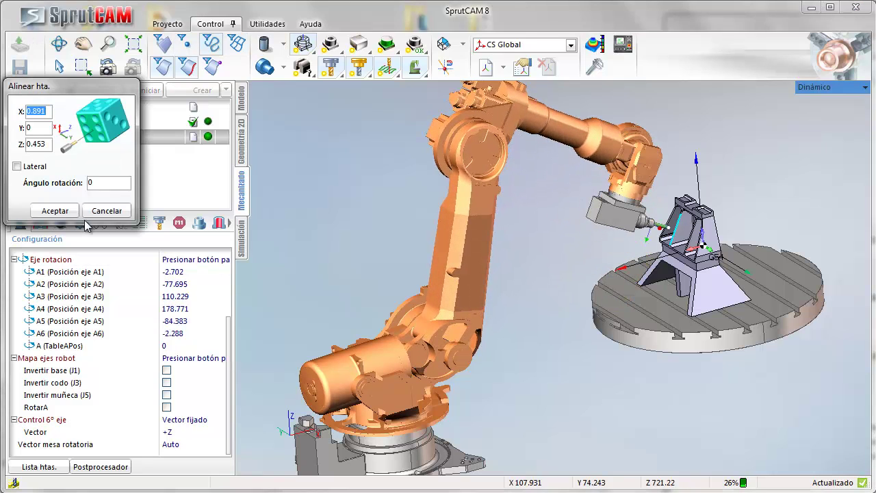
pyautogui.click(58, 211)
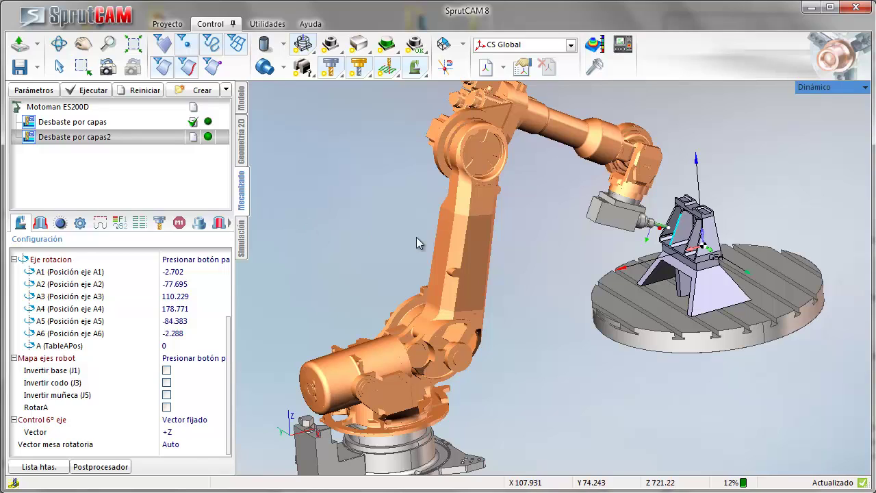
pyautogui.click(41, 223)
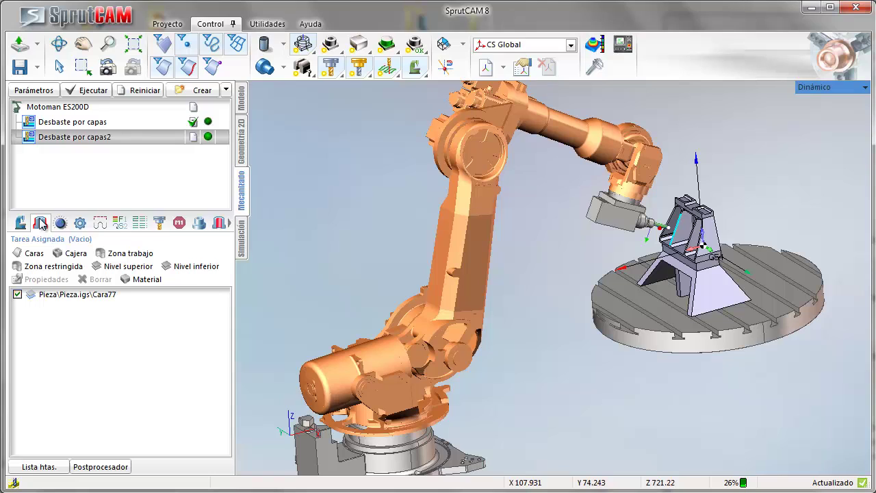
pyautogui.click(184, 268)
# Step: Set the machining strategy of Desbaste por capas2 to Equidistante and calculate its toolpath
pyautogui.doubleClick(63, 137)
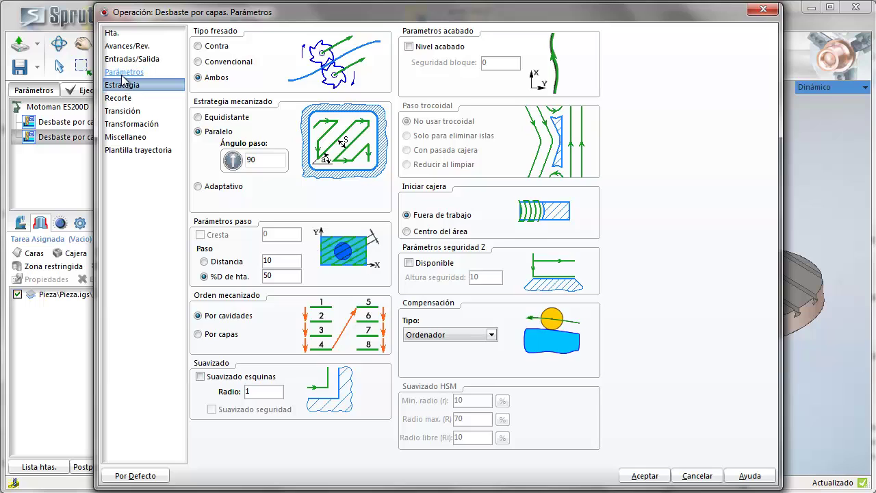
pyautogui.click(122, 74)
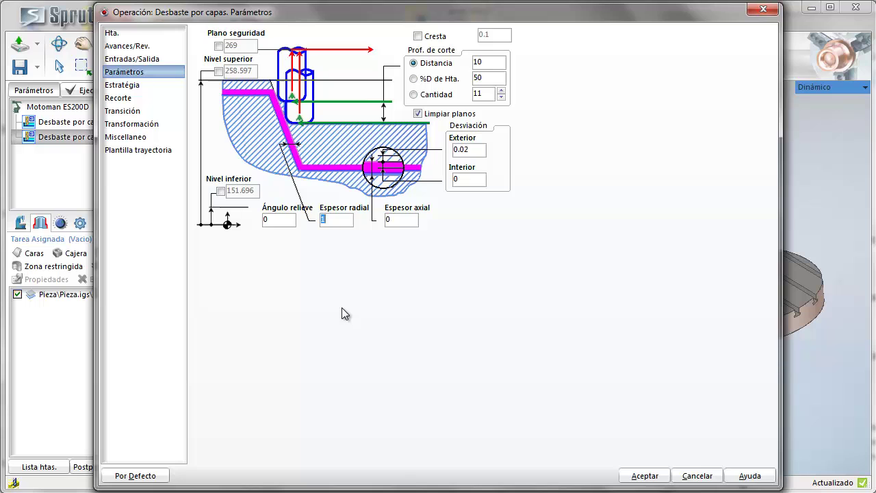
pyautogui.click(117, 85)
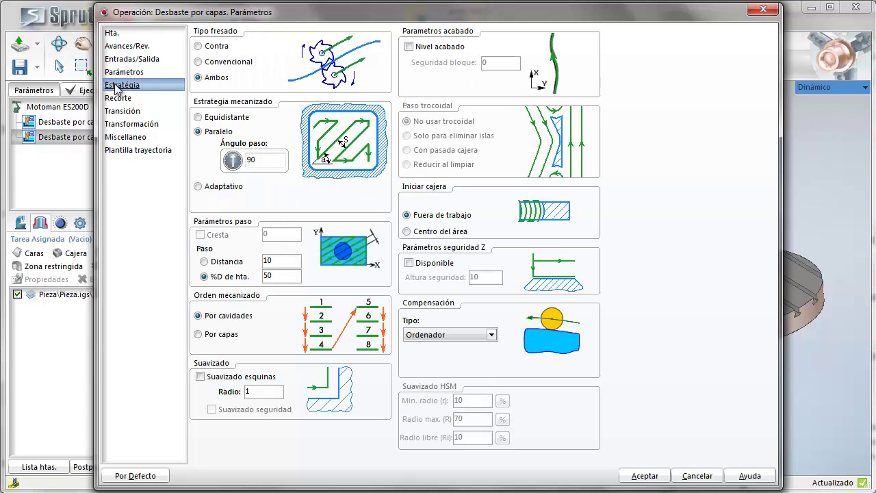
pyautogui.click(199, 118)
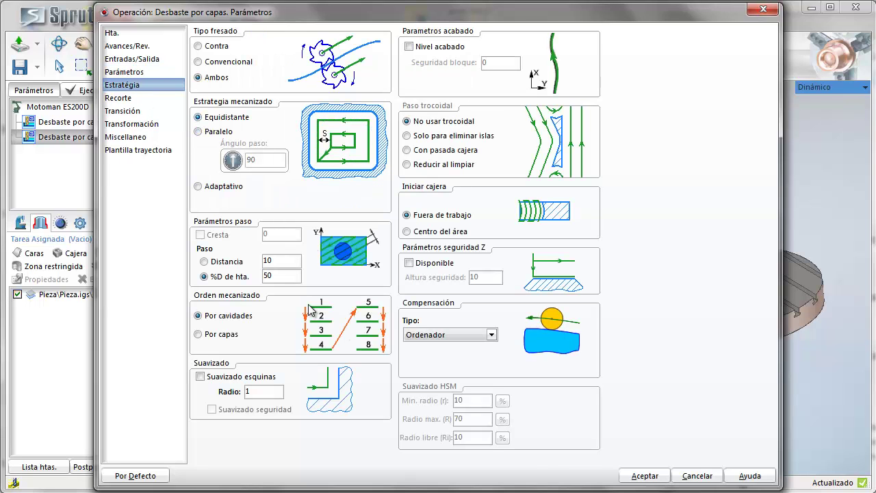
pyautogui.click(631, 477)
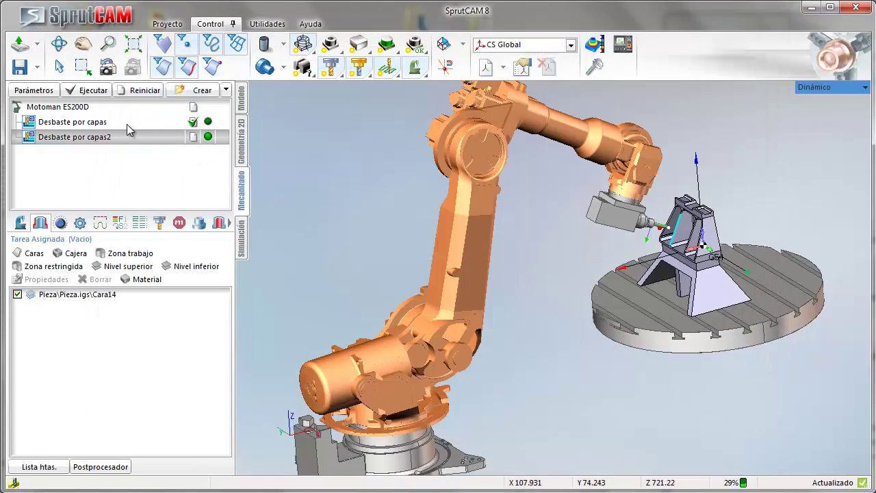
pyautogui.click(89, 90)
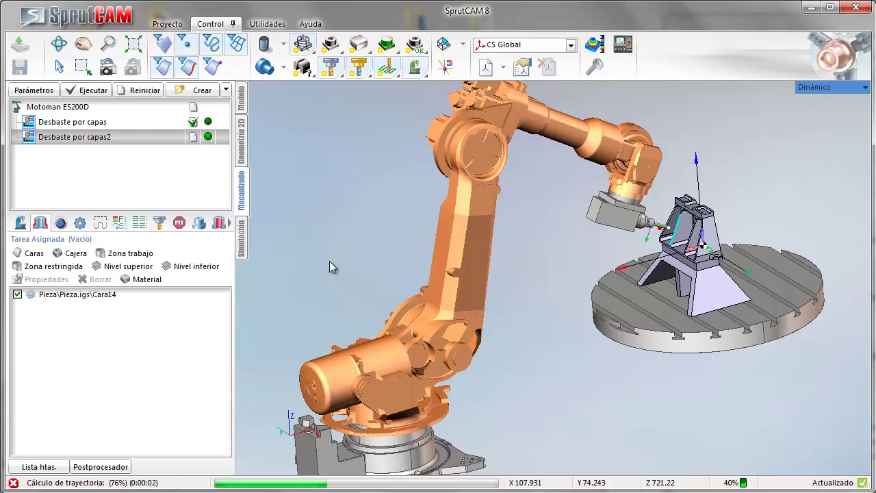
# Step: Start the machining simulation of Desbaste por capas2 at a reduced speed
pyautogui.click(242, 240)
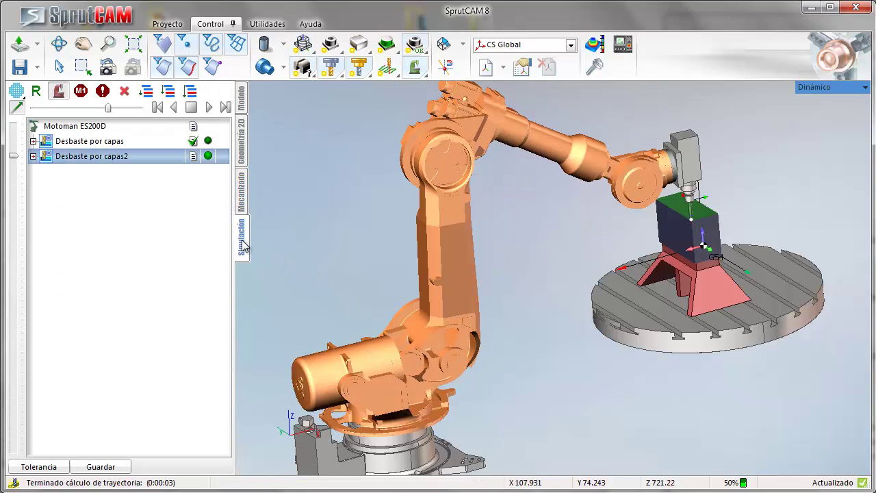
pyautogui.click(191, 107)
pyautogui.click(71, 110)
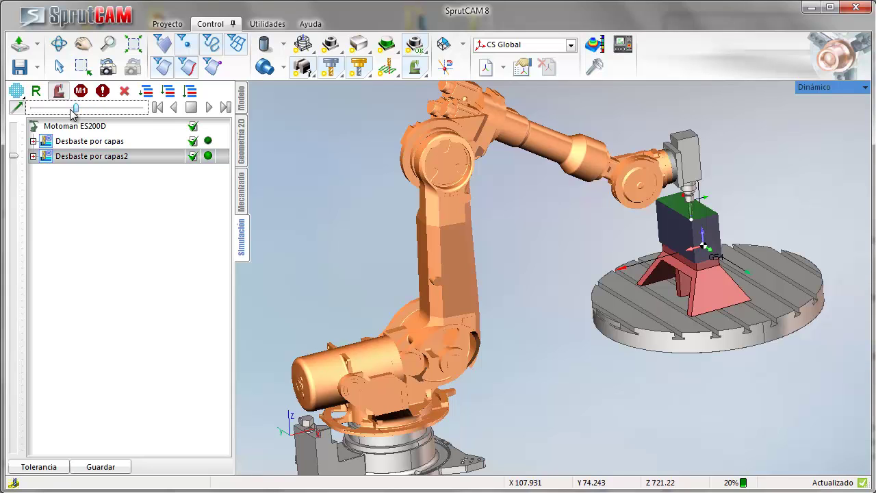
pyautogui.click(208, 108)
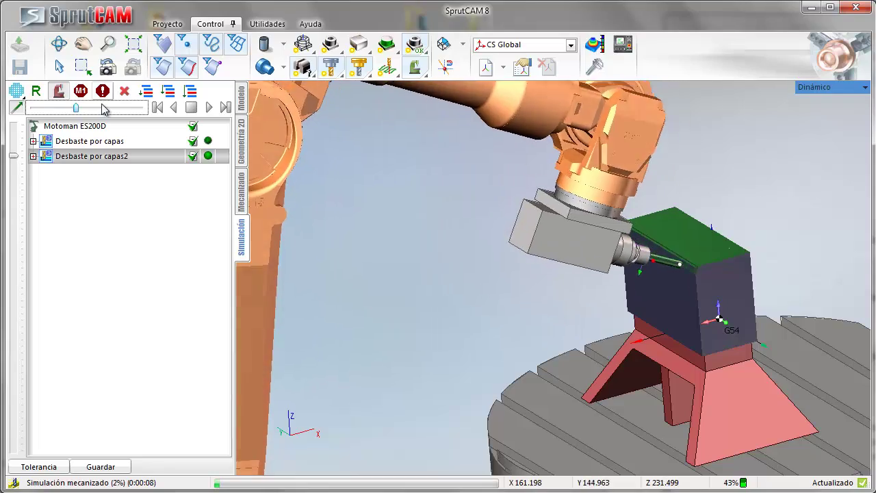
# Step: Raise the simulation speed and follow the roughing of the stock's sloped side from several angles until it ends
pyautogui.click(103, 109)
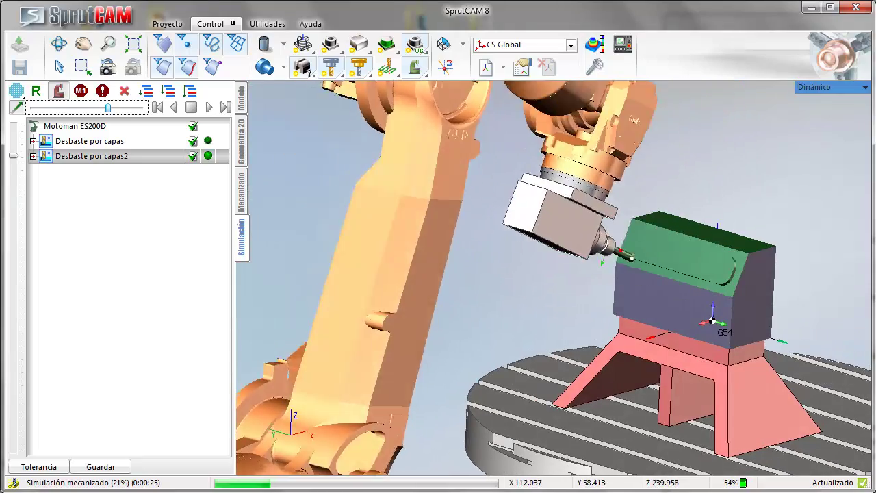
pyautogui.scroll(-1, 495, 342)
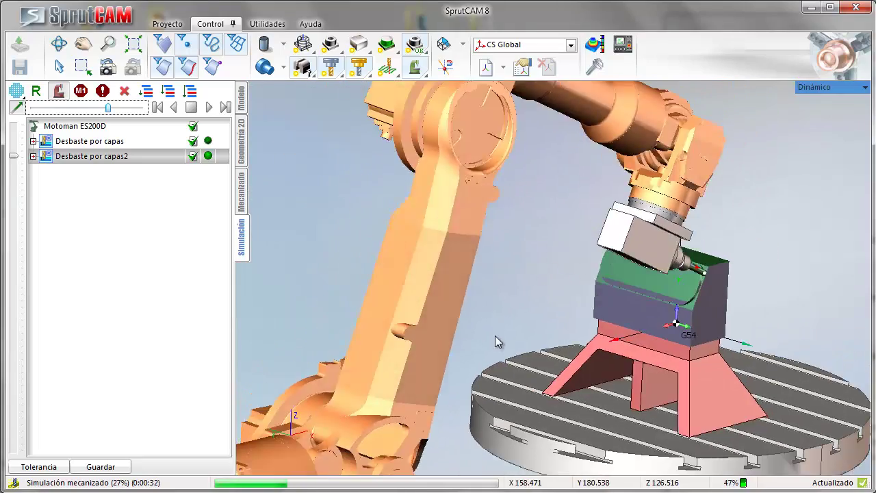
pyautogui.scroll(-2, 495, 335)
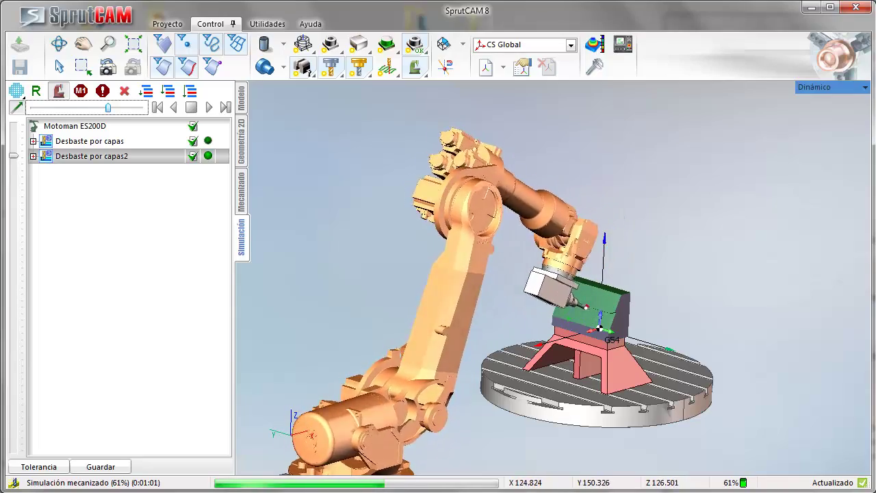
pyautogui.moveTo(488, 447); pyautogui.dragTo(456, 443, button='right')
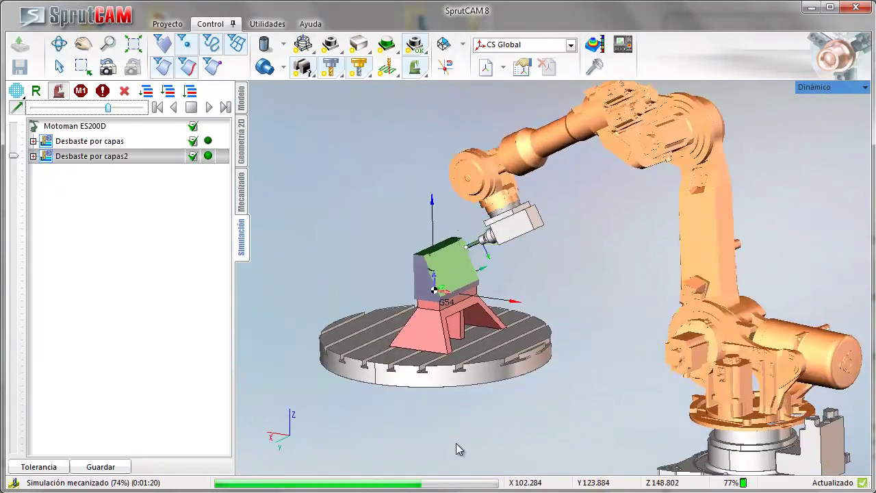
pyautogui.moveTo(575, 430); pyautogui.dragTo(582, 397, button='right')
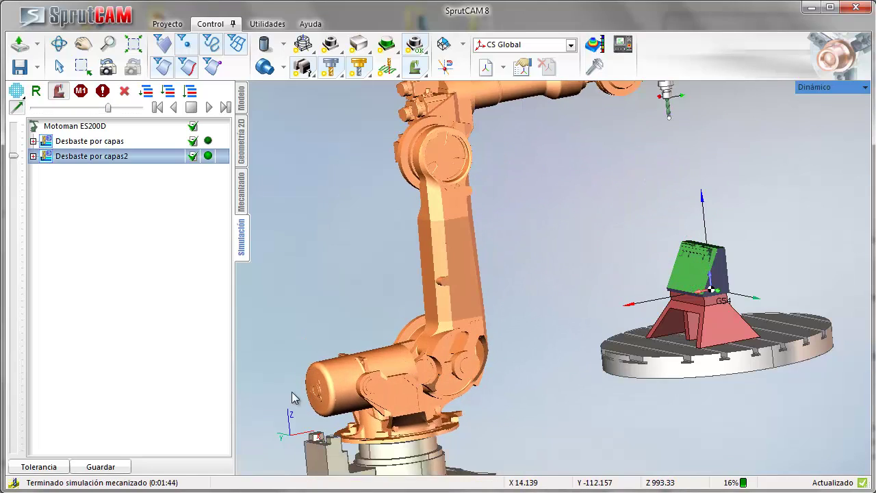
# Step: Return to the machining operations and duplicate the Desbaste por capas2 operation
pyautogui.click(241, 192)
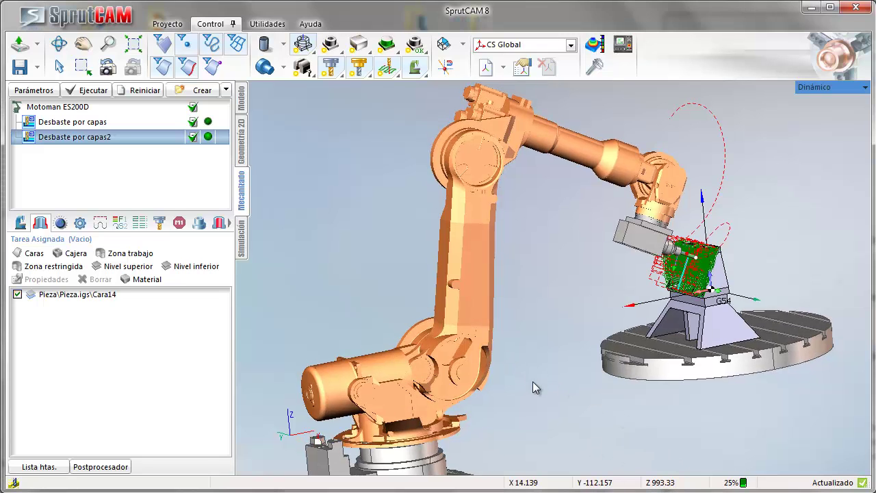
pyautogui.rightClick(47, 138)
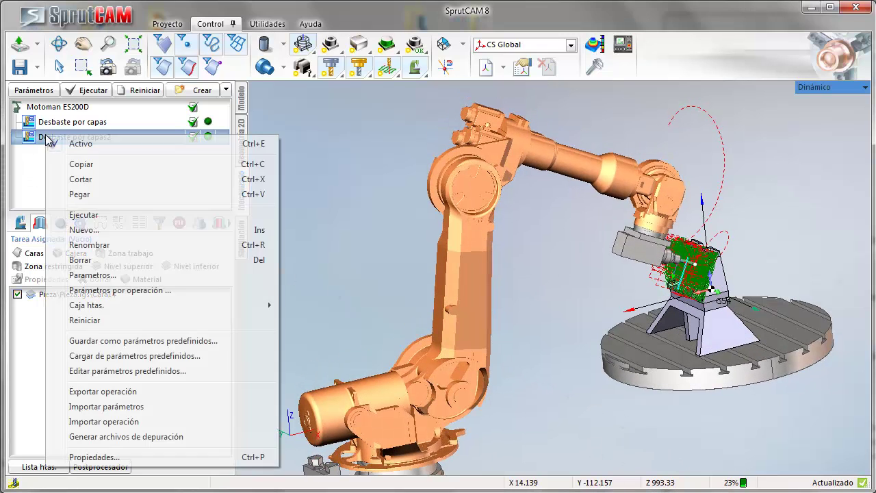
pyautogui.click(78, 164)
pyautogui.rightClick(70, 138)
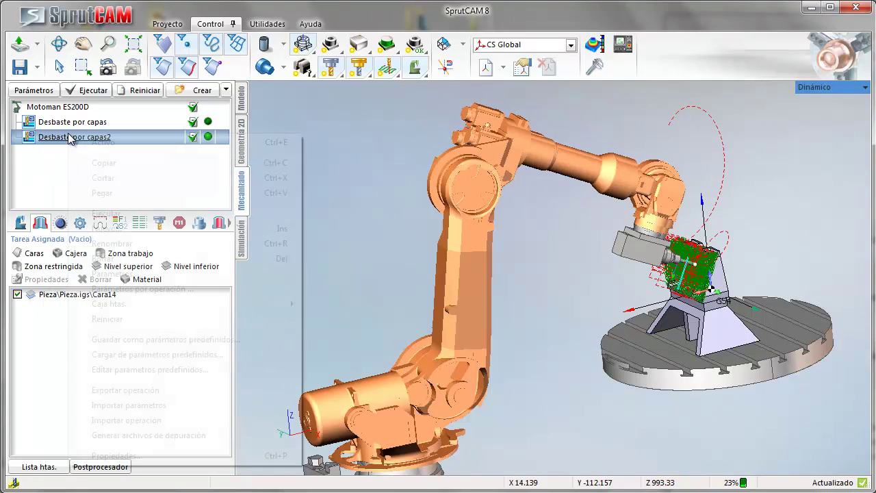
pyautogui.click(104, 196)
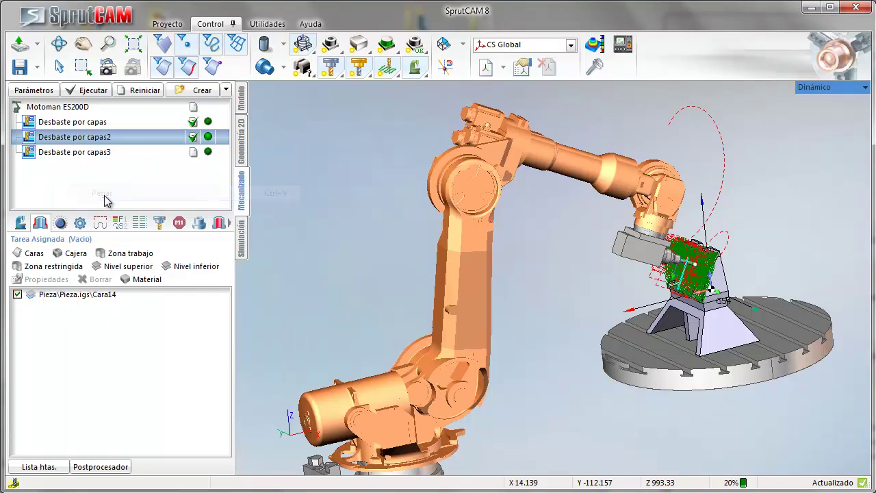
# Step: Align the tool of the Desbaste por capas3 operation to the part's sloped end face on the +Y side through its rotation axes
pyautogui.click(94, 155)
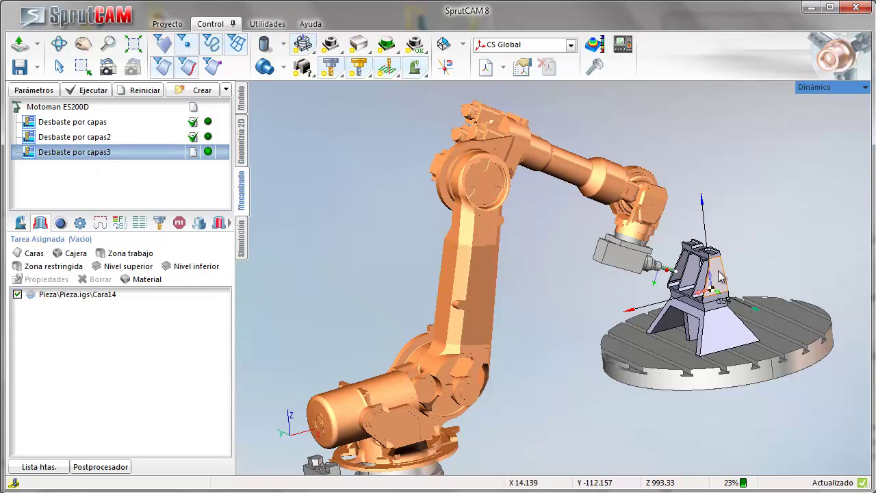
pyautogui.click(22, 223)
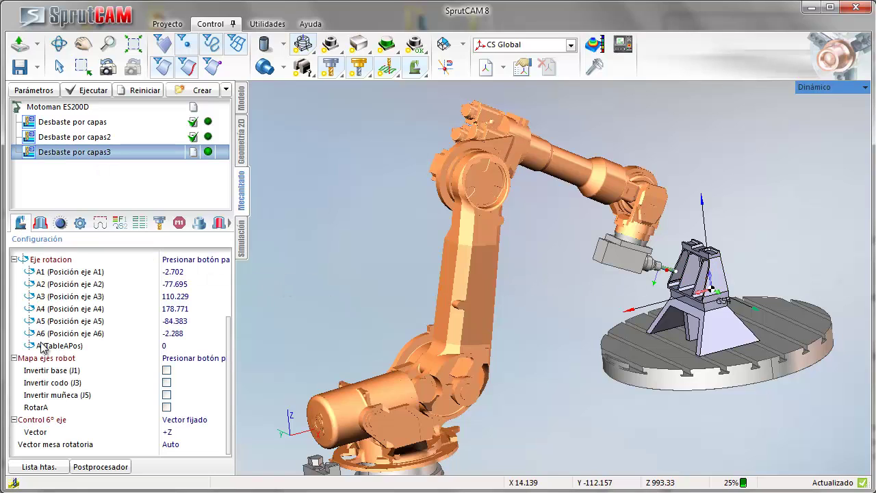
pyautogui.click(63, 263)
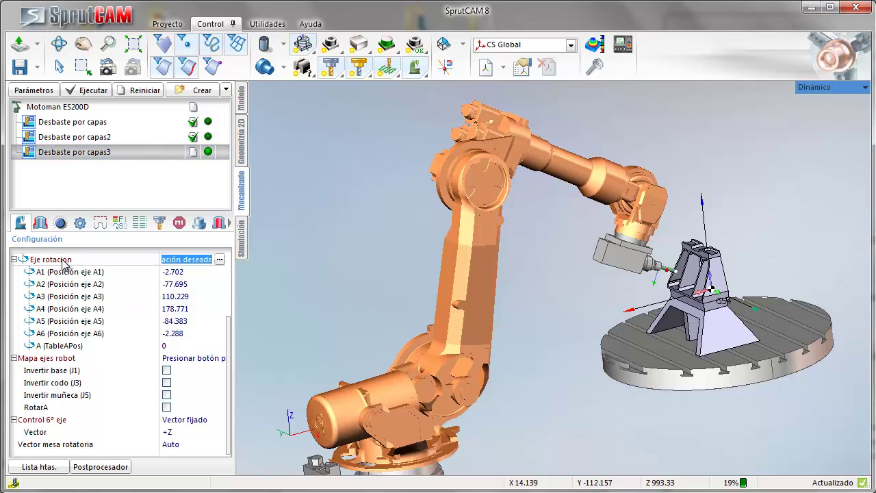
pyautogui.click(219, 260)
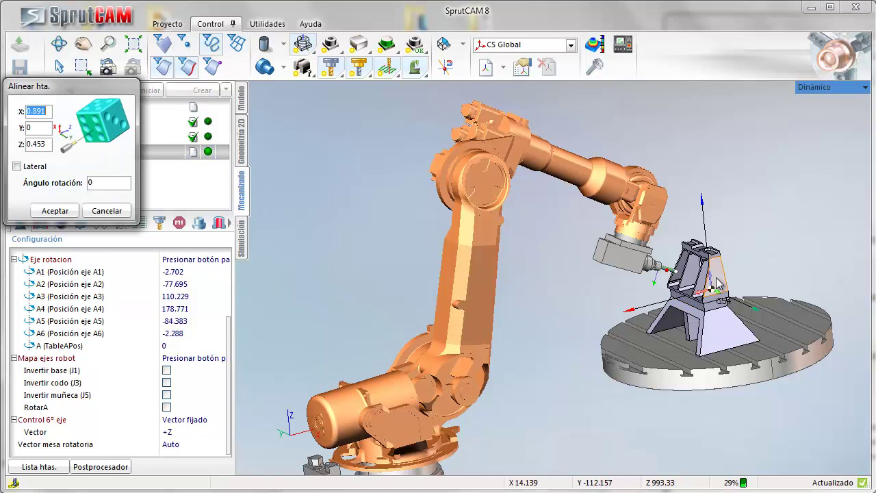
pyautogui.click(717, 284)
pyautogui.click(716, 281)
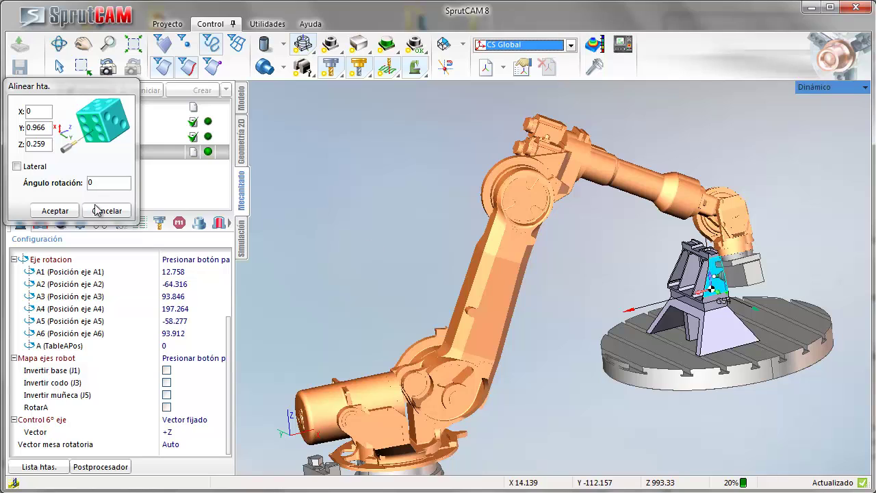
pyautogui.click(55, 210)
# Step: Make the +Y end face the machining level of Desbaste por capas3 and calculate its toolpath
pyautogui.click(40, 223)
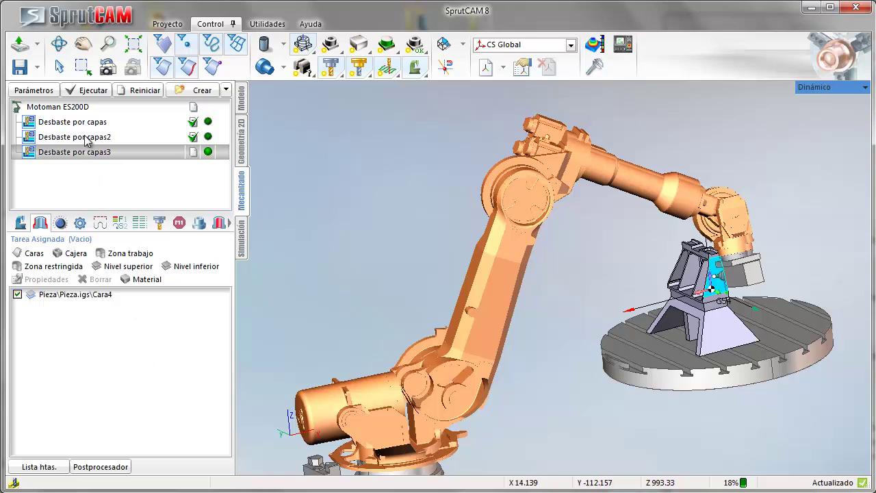
pyautogui.click(91, 90)
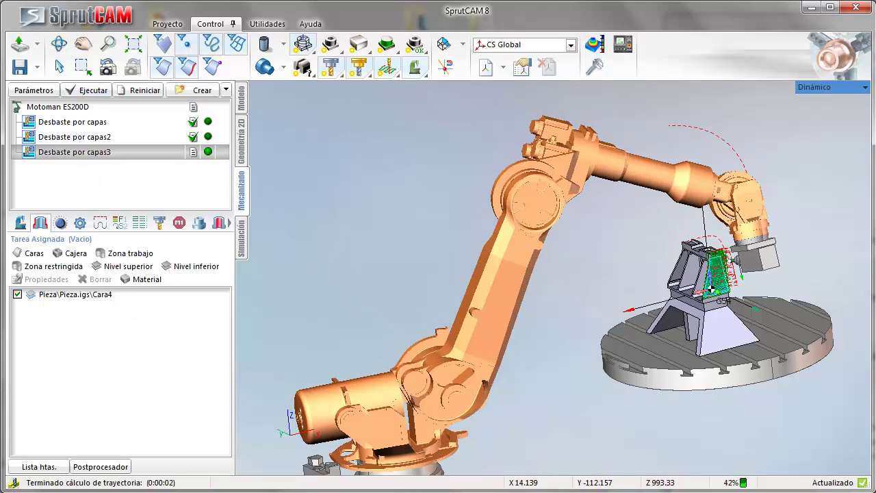
# Step: Duplicate the Desbaste por capas3 operation in the operations list
pyautogui.rightClick(78, 155)
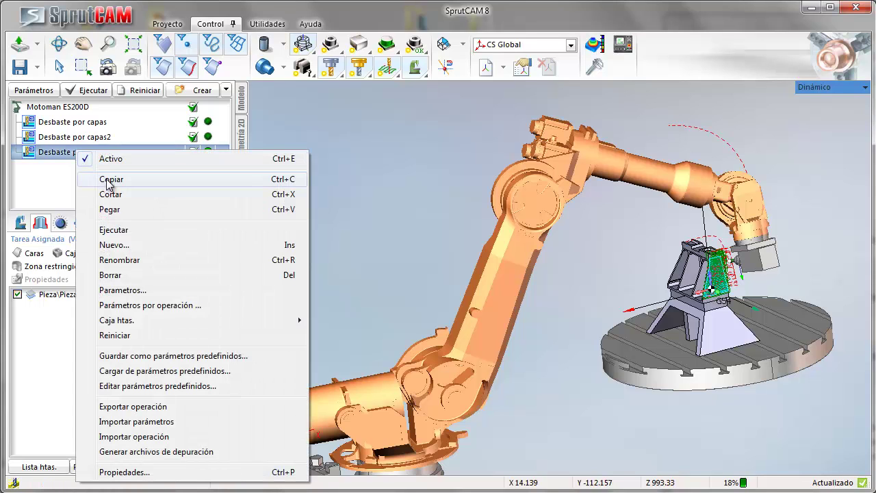
pyautogui.click(108, 183)
pyautogui.rightClick(90, 150)
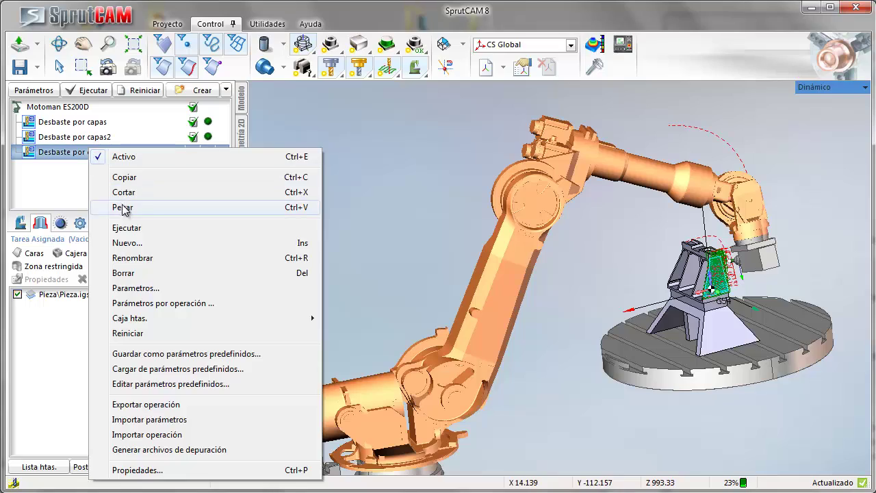
pyautogui.click(123, 209)
# Step: Align the tool of the Desbaste por capas4 operation to the part's sloped end face on the -Y side through its rotation axes
pyautogui.click(76, 169)
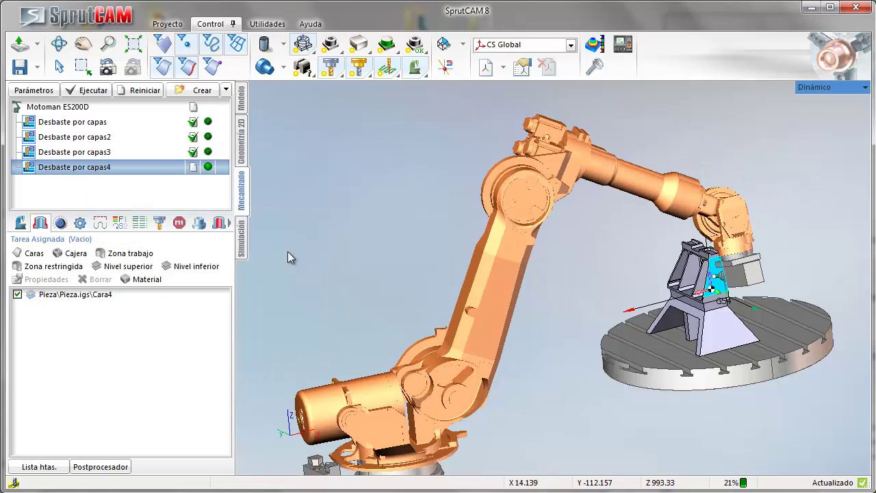
pyautogui.moveTo(573, 391); pyautogui.dragTo(638, 330, button='right')
pyautogui.scroll(5, 546, 284)
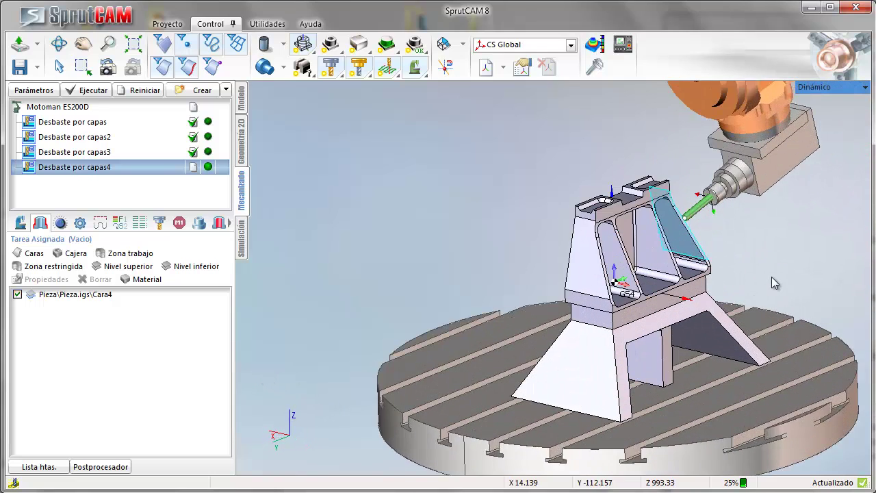
pyautogui.click(19, 225)
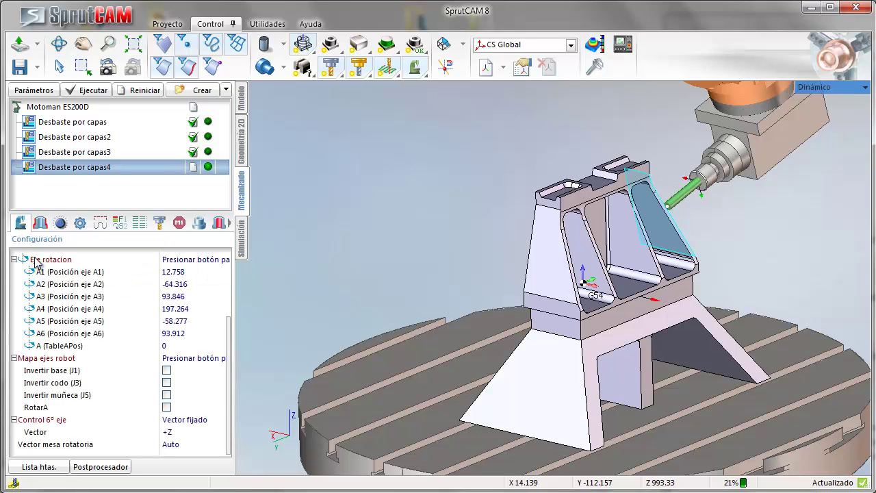
pyautogui.click(188, 260)
pyautogui.click(219, 261)
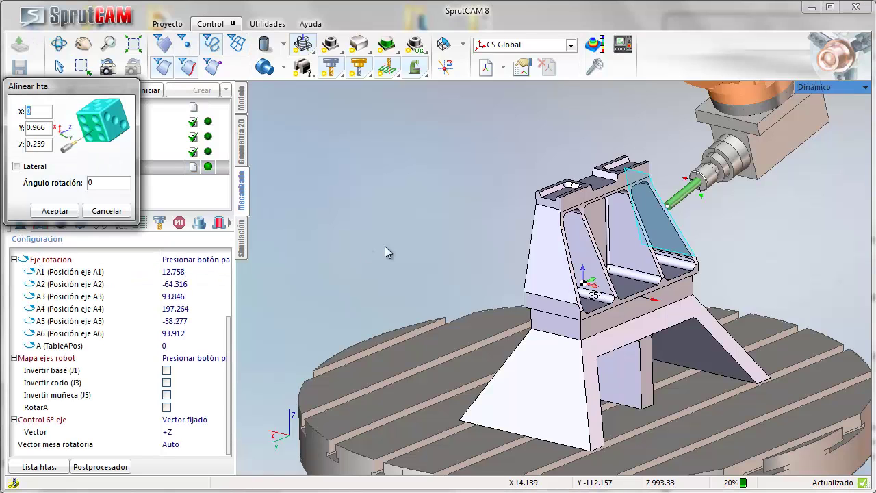
pyautogui.click(545, 253)
pyautogui.click(546, 253)
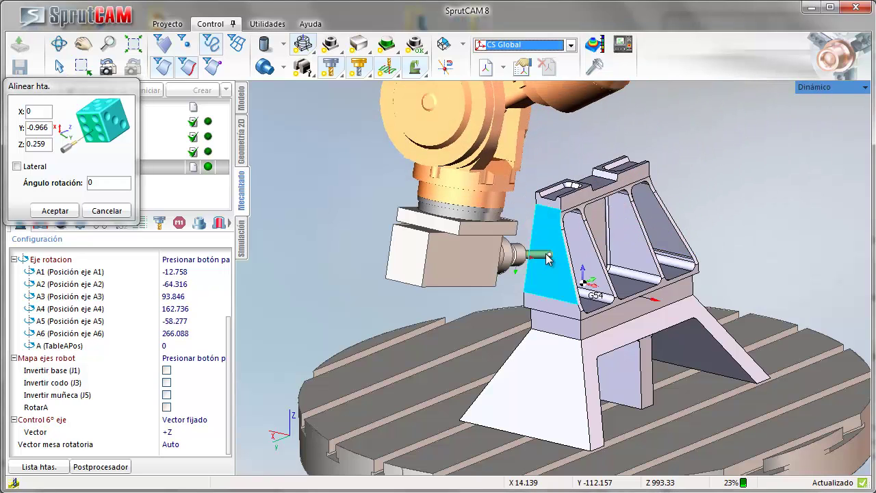
pyautogui.click(56, 213)
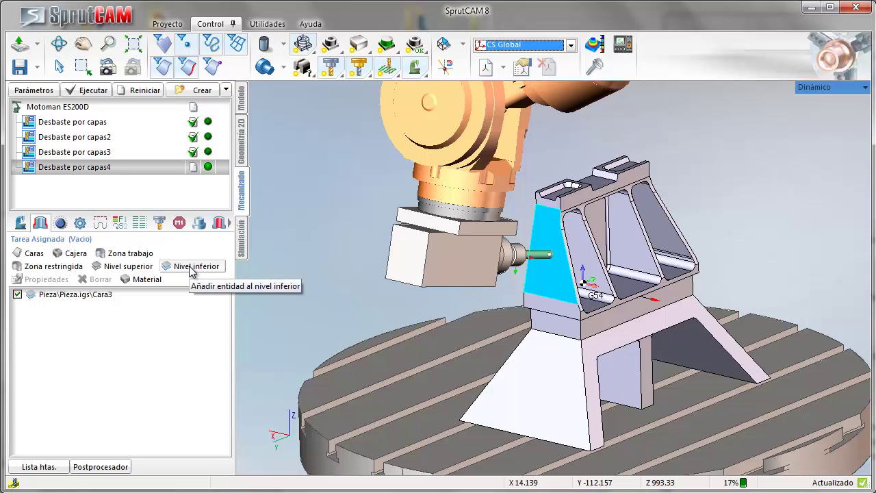
# Step: Make the -Y end face the lower machining level of Desbaste por capas4 and calculate its toolpath
pyautogui.click(95, 91)
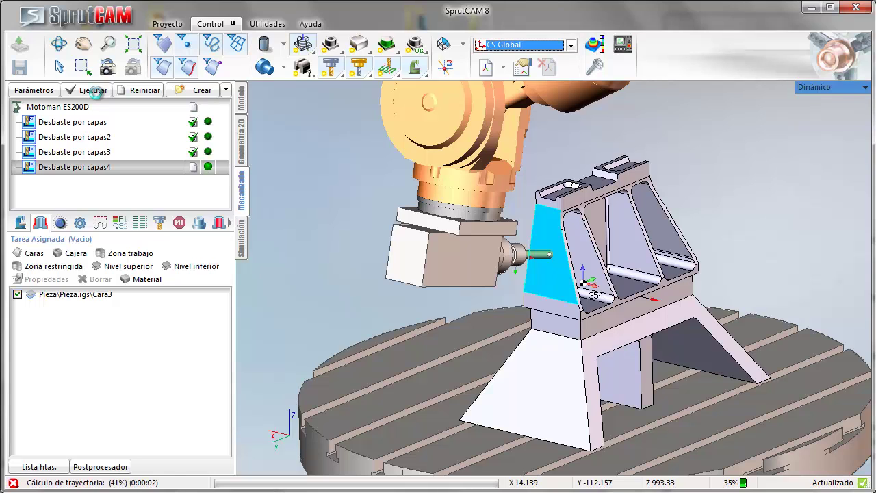
# Step: Simulate the material removal of Desbaste por capas3 on the +Y end face with the robot
pyautogui.click(83, 152)
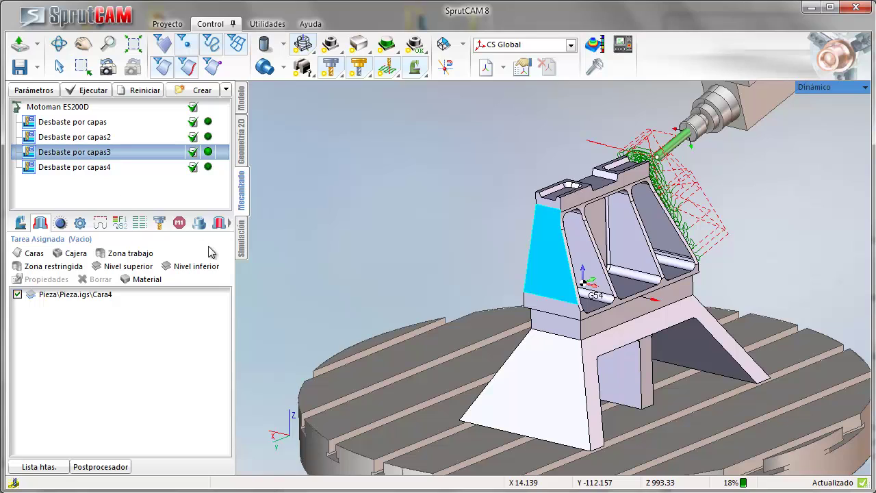
pyautogui.click(242, 248)
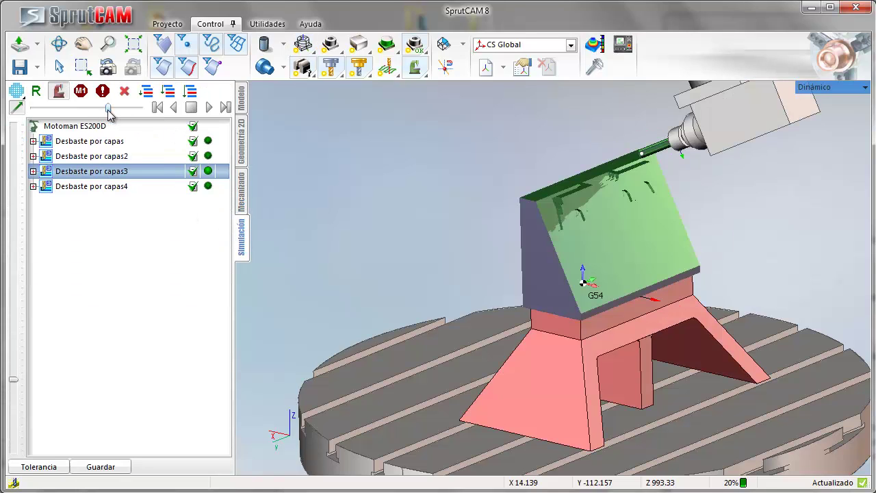
pyautogui.moveTo(108, 109); pyautogui.dragTo(100, 109)
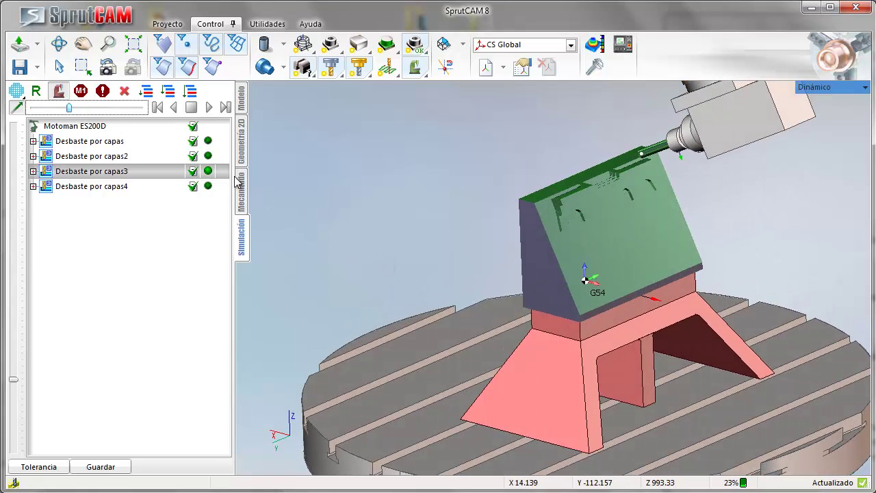
pyautogui.click(209, 108)
pyautogui.scroll(-5, 410, 302)
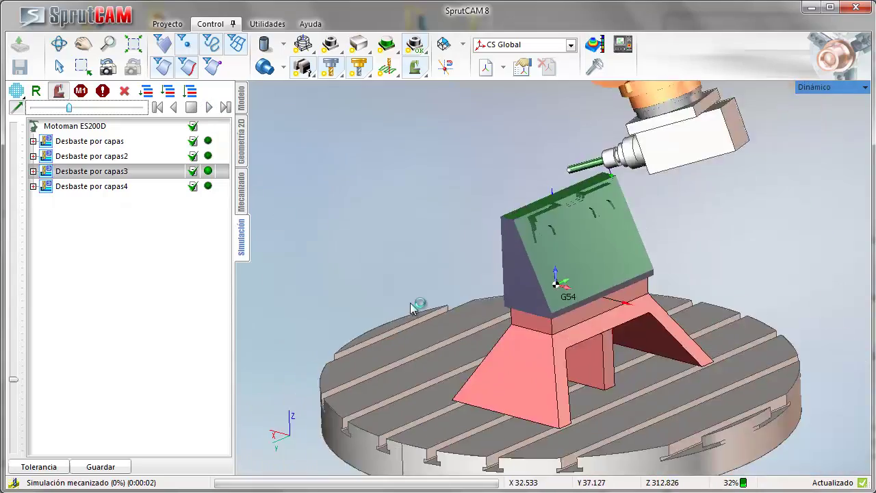
pyautogui.moveTo(393, 301); pyautogui.dragTo(434, 430, button='right')
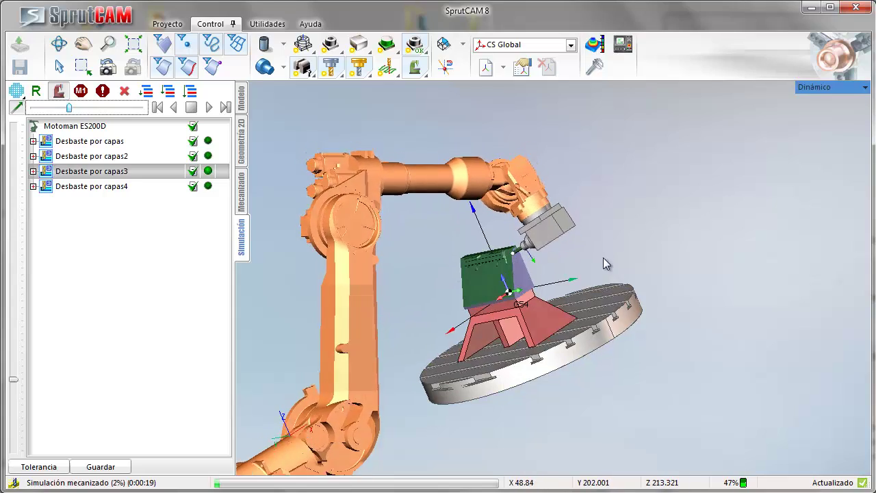
pyautogui.scroll(5, 469, 273)
pyautogui.moveTo(69, 108); pyautogui.dragTo(101, 109)
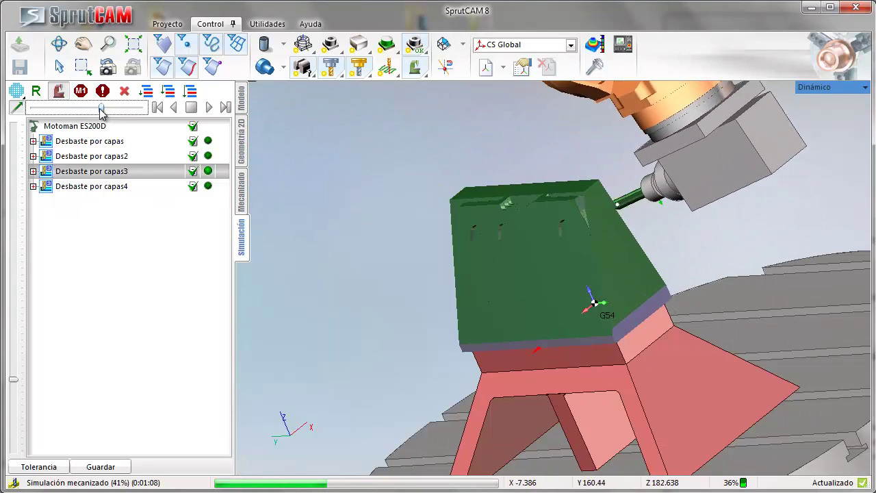
# Step: Continue the simulation through Desbaste por capas4 to its end, adjusting the playback speed, and inspect the roughed stock
pyautogui.moveTo(101, 108); pyautogui.dragTo(67, 108)
pyautogui.scroll(-5, 390, 387)
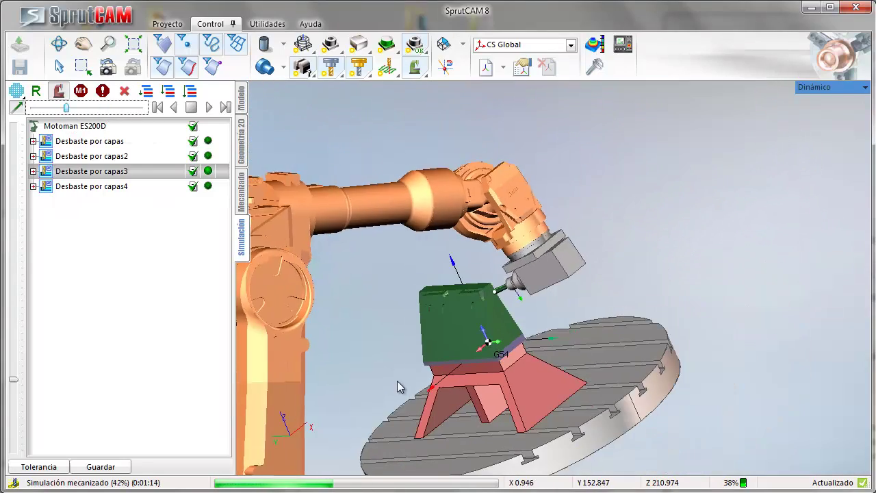
pyautogui.moveTo(397, 381); pyautogui.dragTo(384, 409, button='middle')
pyautogui.scroll(-3, 371, 419)
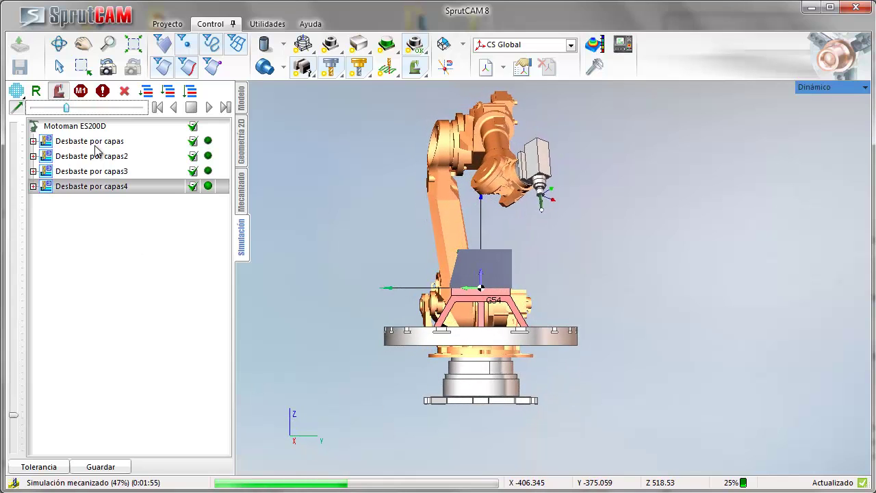
pyautogui.moveTo(66, 108); pyautogui.dragTo(102, 110)
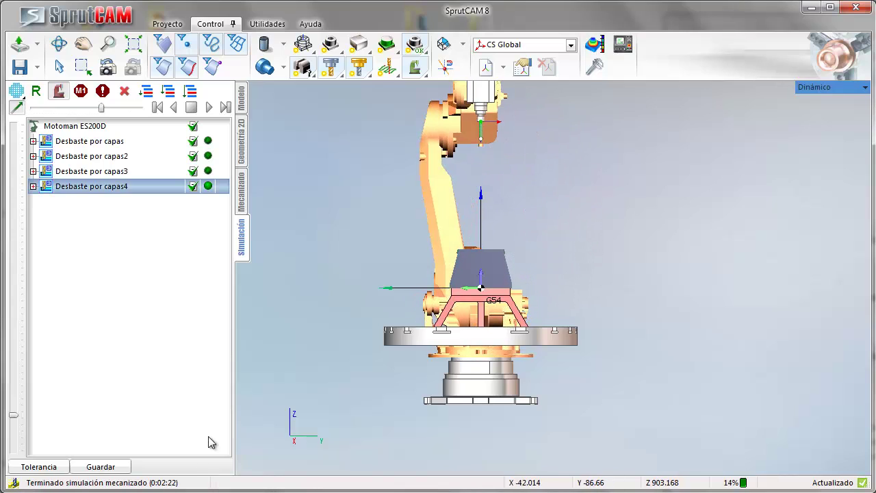
pyautogui.moveTo(312, 381); pyautogui.dragTo(539, 384, button='right')
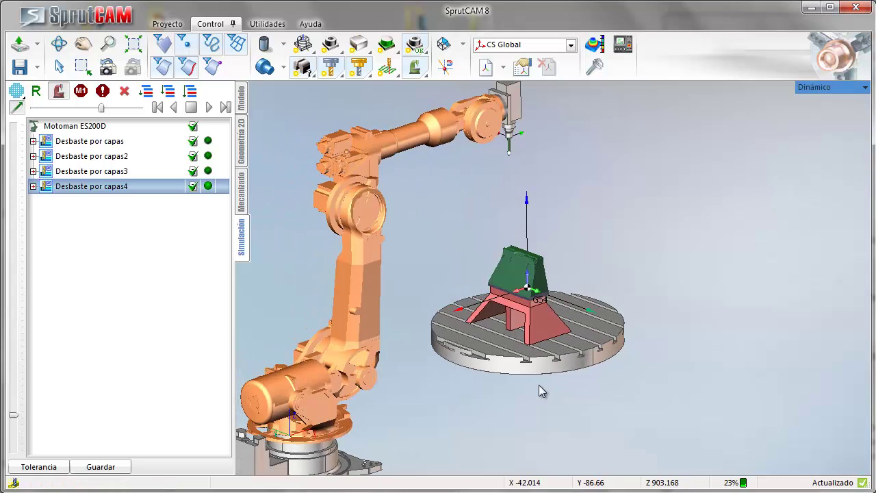
# Step: Return to the machining operations and create a new Contorneado 2D finishing operation
pyautogui.click(239, 204)
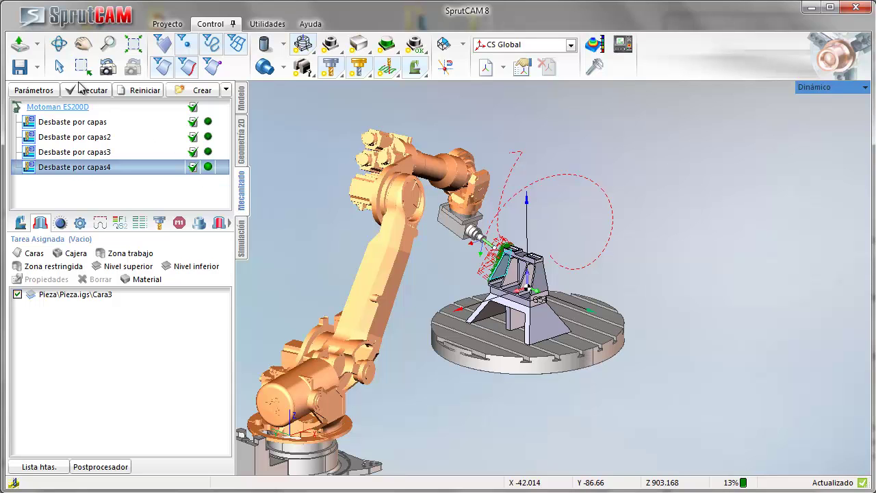
pyautogui.scroll(3, 498, 251)
pyautogui.scroll(3, 497, 251)
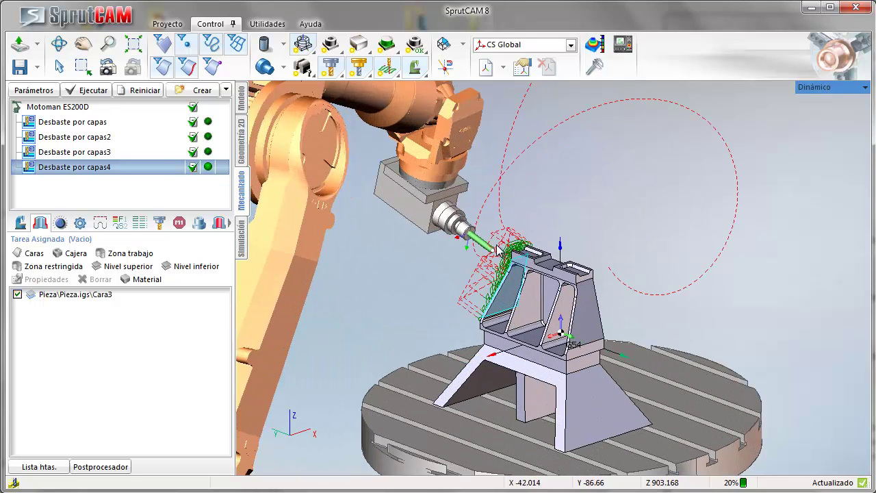
pyautogui.scroll(1, 497, 251)
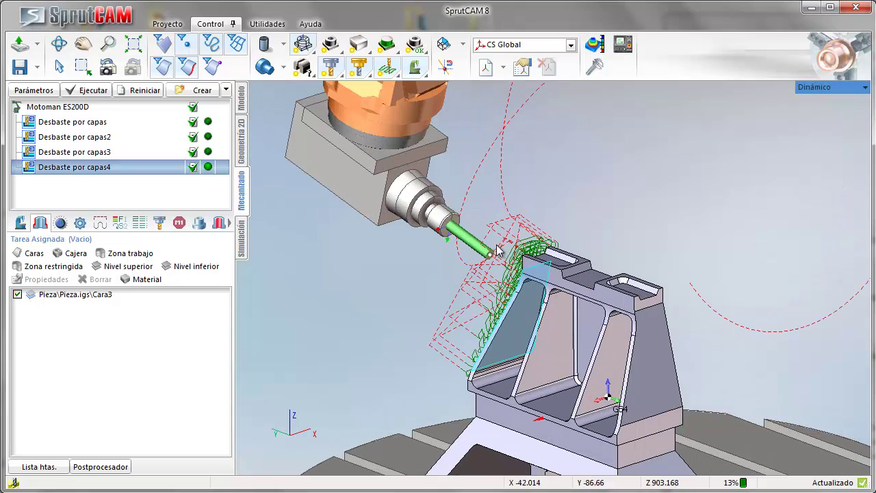
pyautogui.click(200, 93)
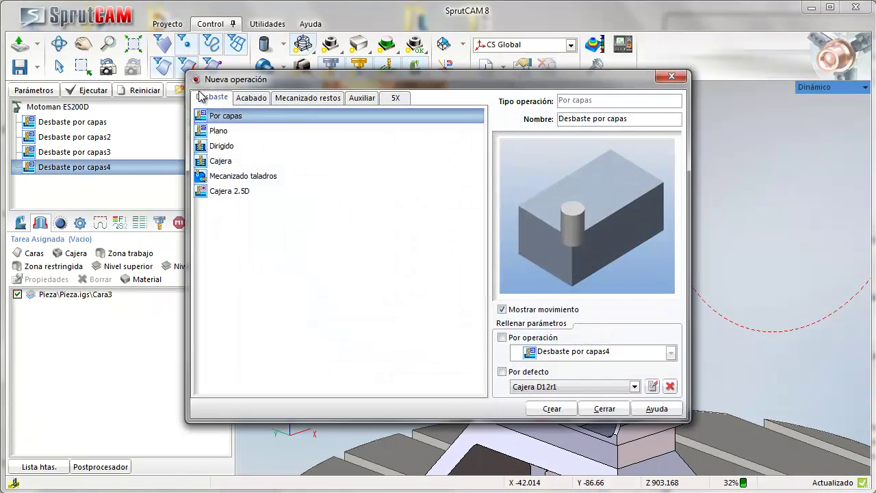
pyautogui.click(252, 99)
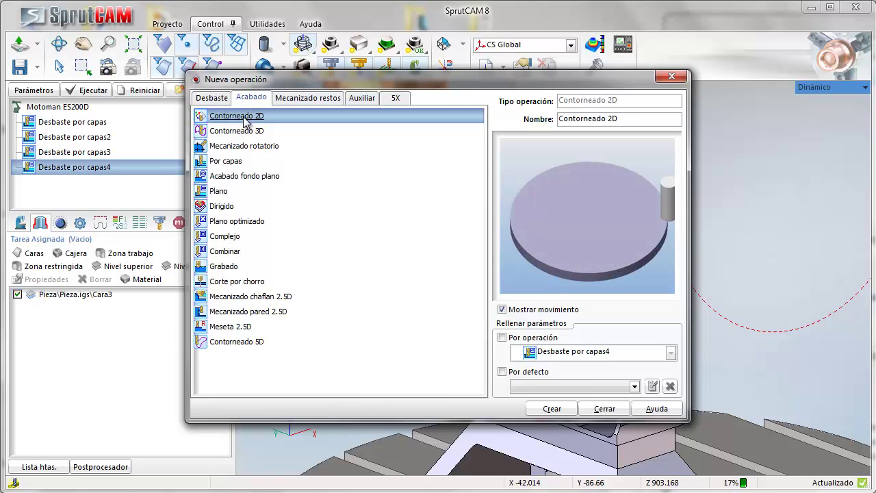
pyautogui.click(552, 409)
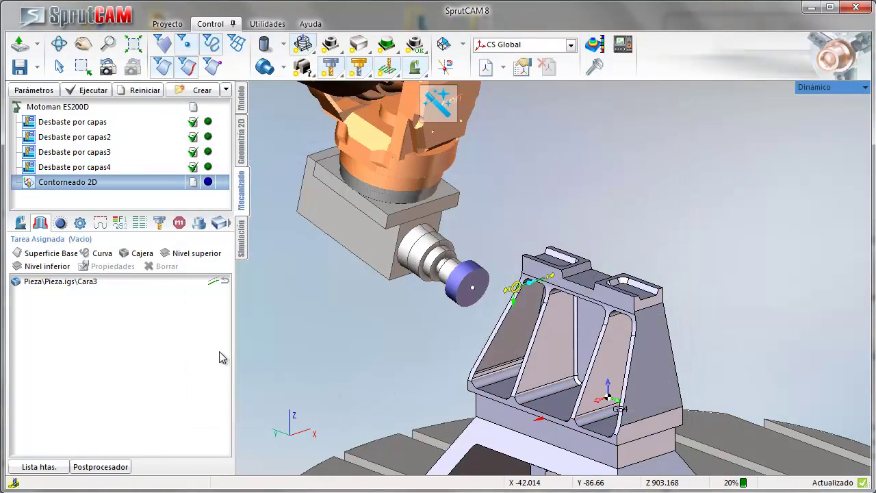
# Step: Align the tool of the Contorneado 2D operation to the part's flat top face through its rotation axes
pyautogui.click(21, 223)
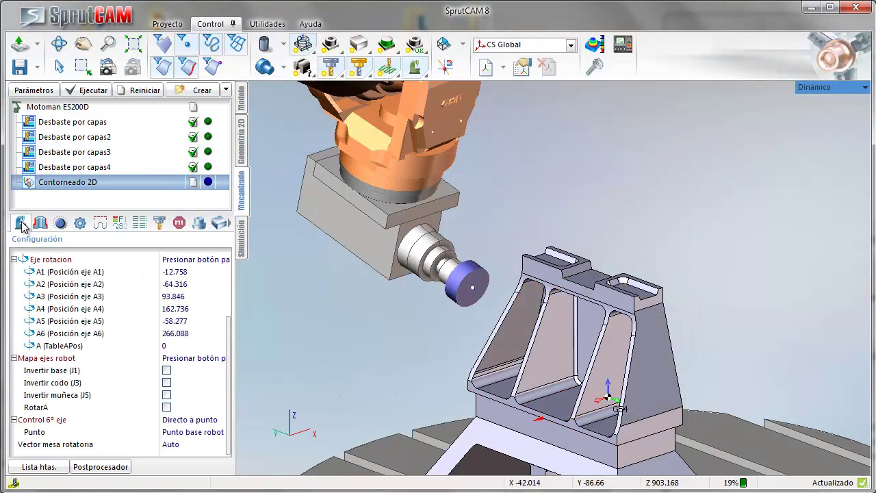
pyautogui.click(39, 260)
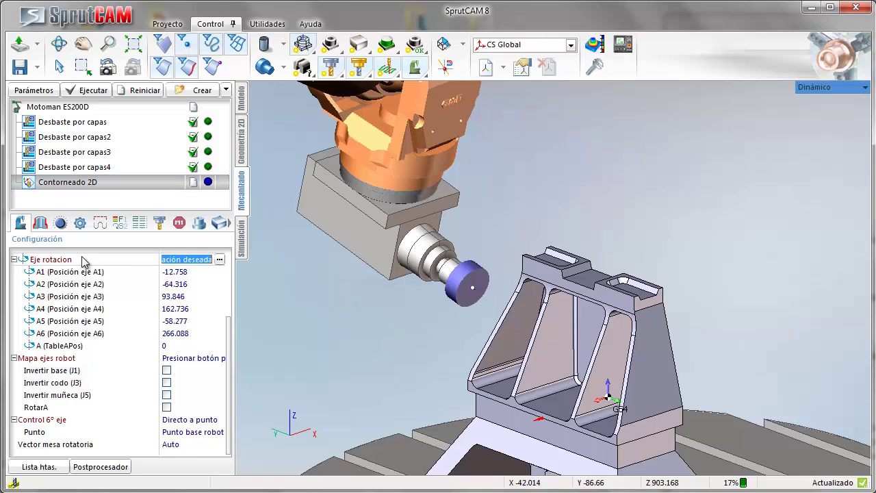
pyautogui.click(219, 259)
pyautogui.click(584, 281)
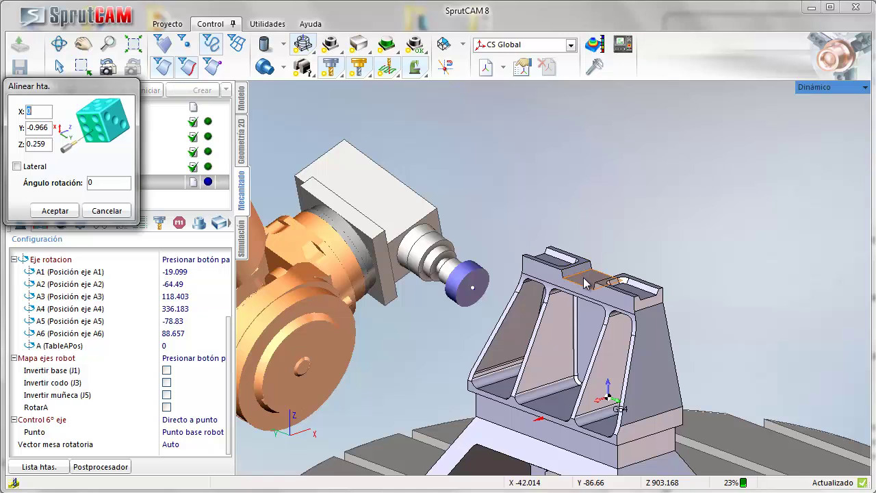
pyautogui.click(585, 283)
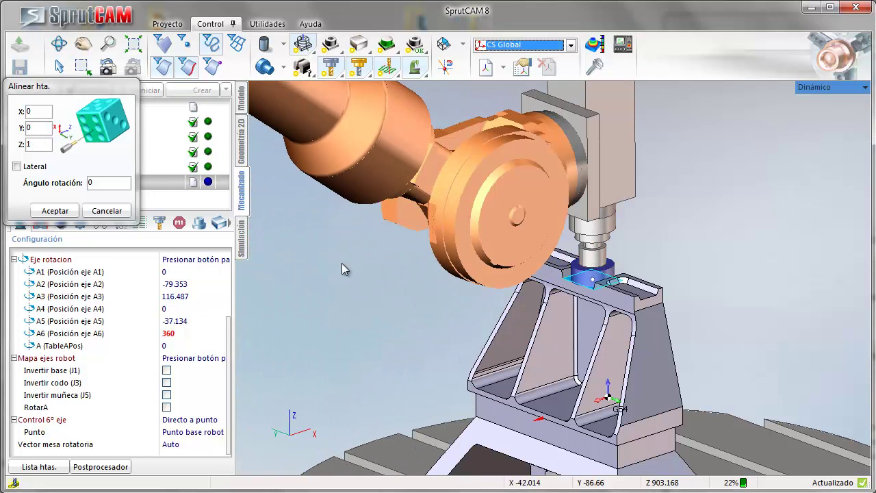
pyautogui.click(54, 211)
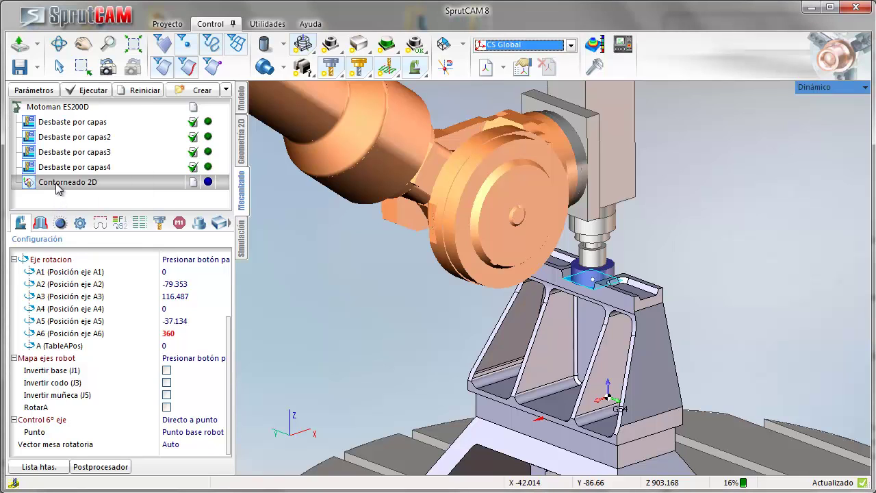
# Step: Assign the already used 20mm Plana cutter to Contorneado 2D, check its cutting depth and strategy, and accept the parameters
pyautogui.doubleClick(59, 186)
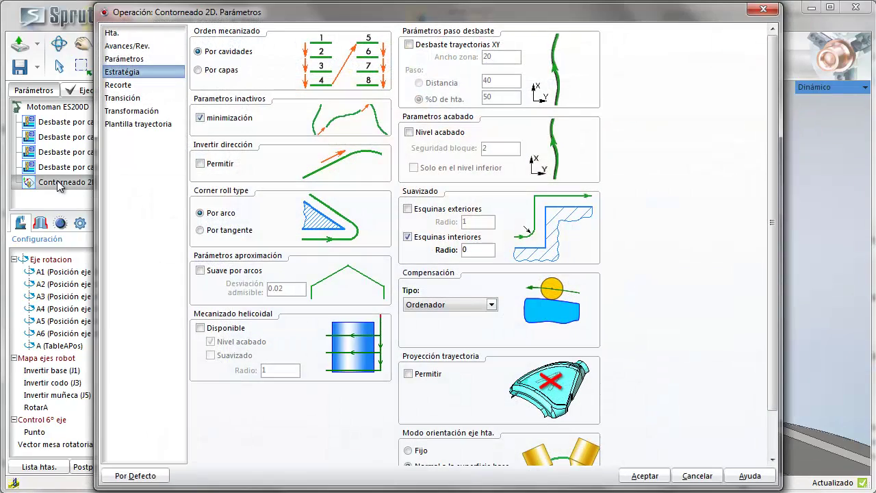
pyautogui.click(112, 34)
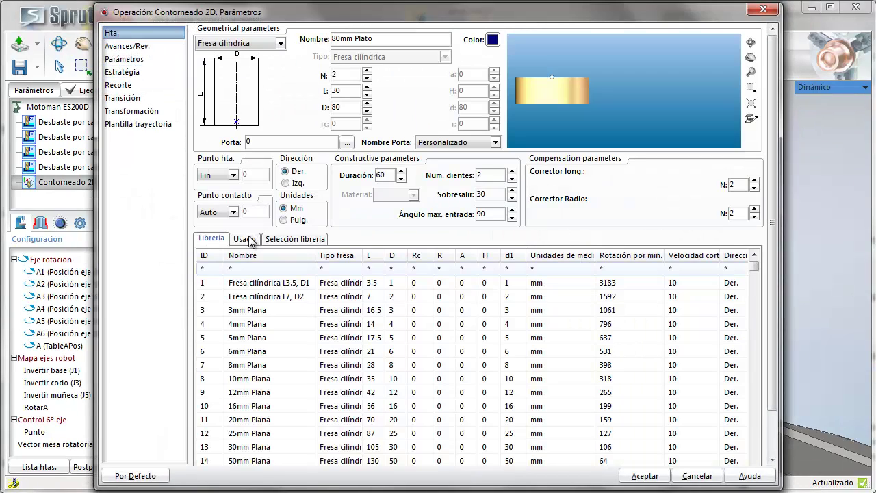
pyautogui.click(245, 239)
pyautogui.click(247, 268)
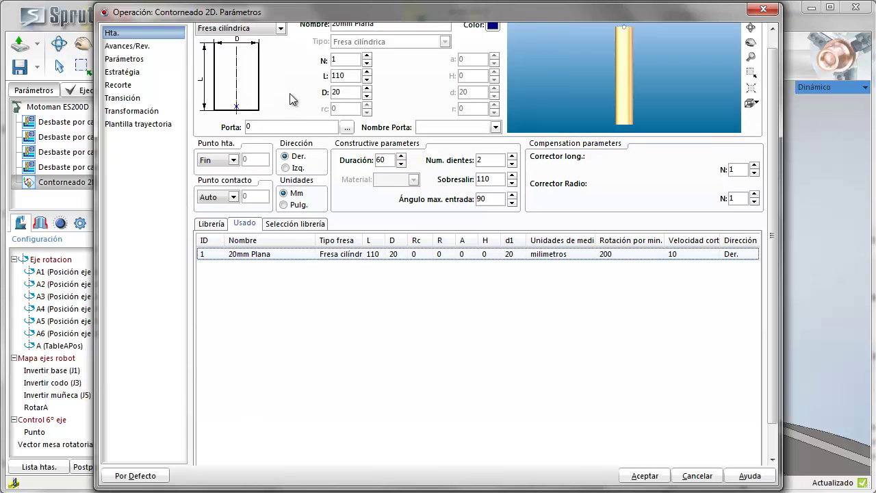
pyautogui.moveTo(767, 53); pyautogui.dragTo(771, 43)
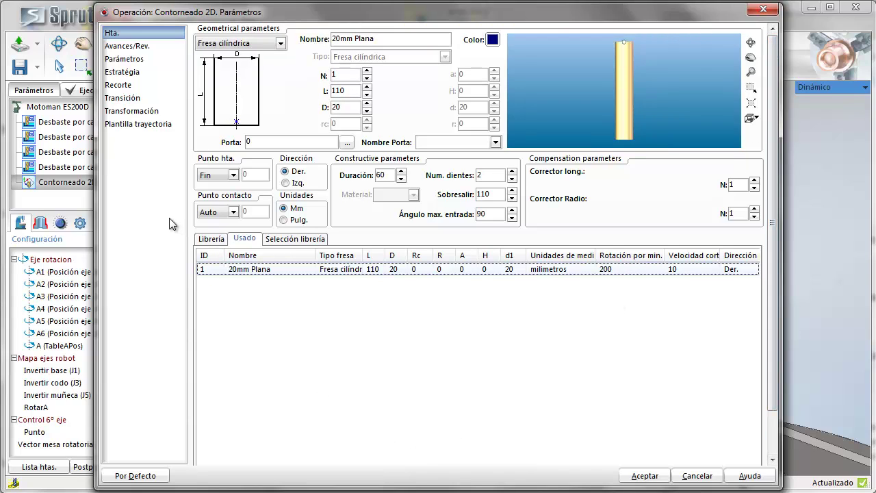
pyautogui.click(126, 59)
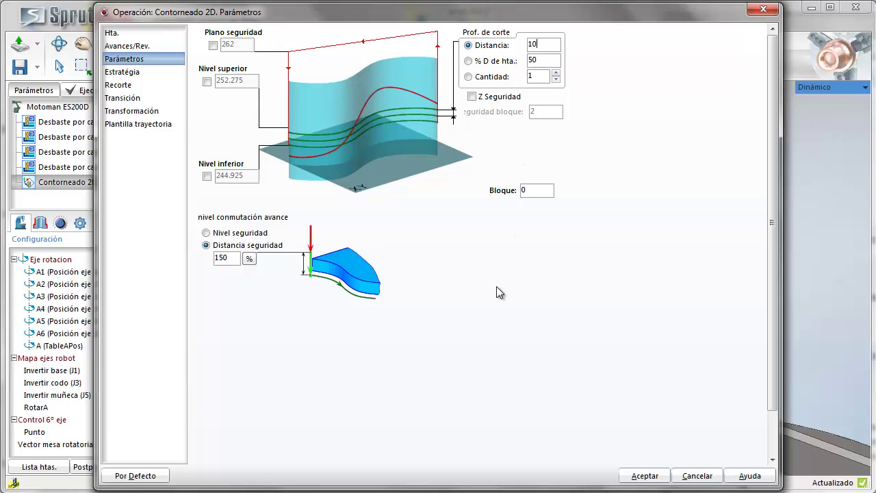
pyautogui.click(133, 74)
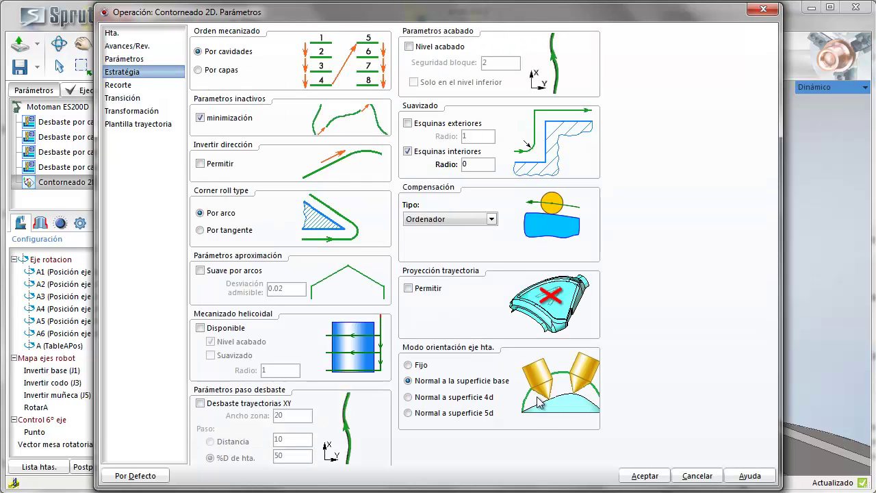
pyautogui.click(643, 475)
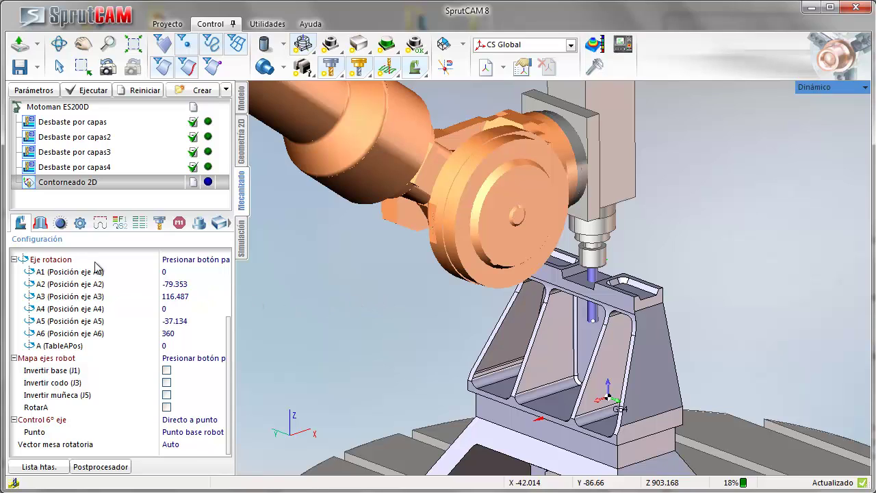
# Step: Clear the preassigned geometry from the job assignment of the Contorneado 2D operation
pyautogui.click(40, 224)
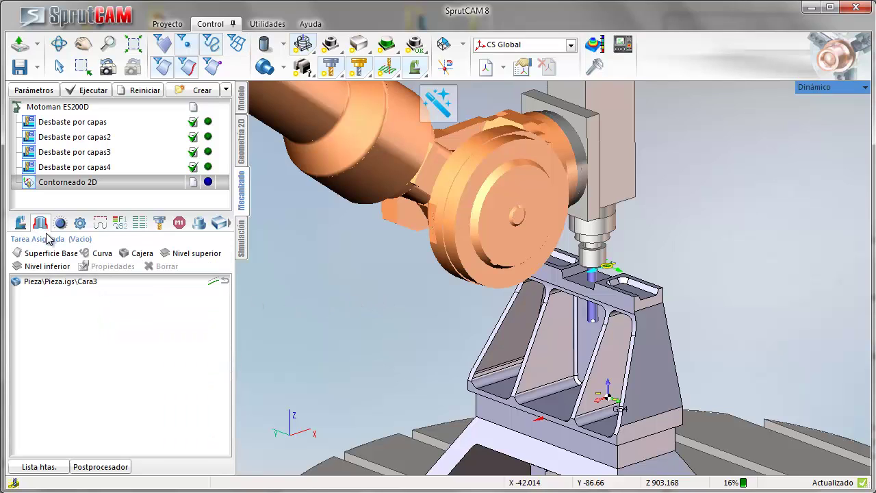
pyautogui.rightClick(83, 324)
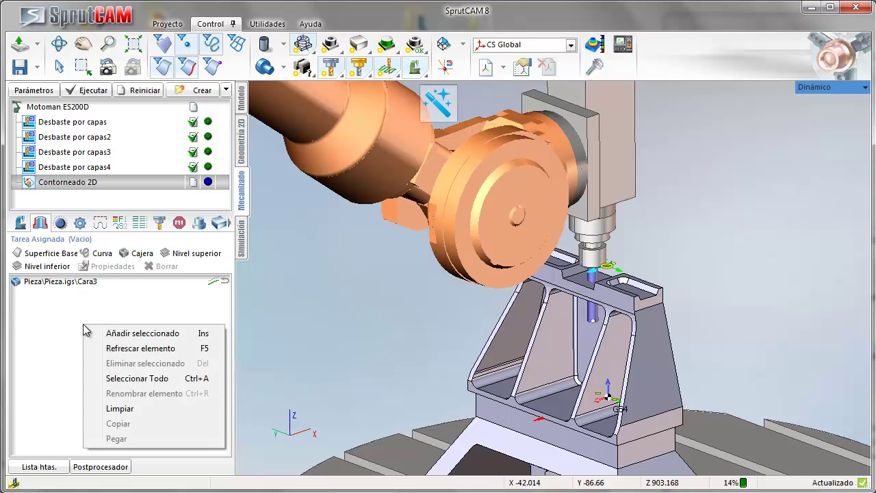
pyautogui.click(124, 410)
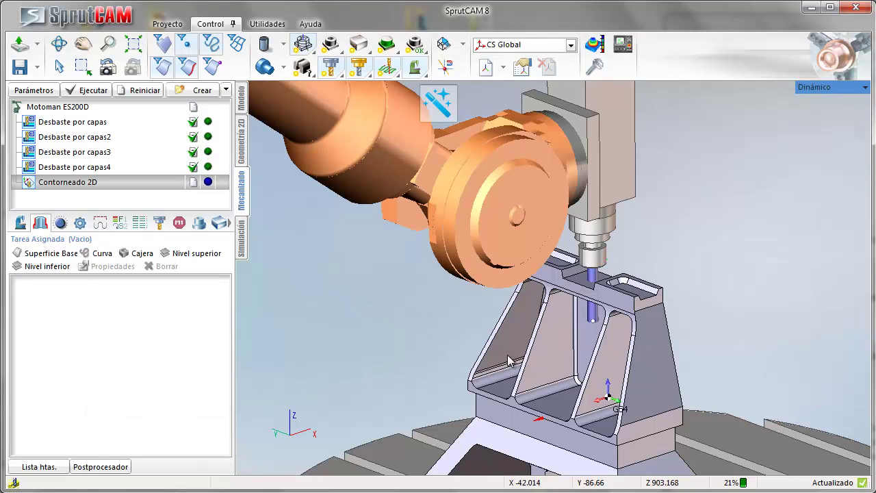
# Step: Assign the part's long upper side face as a curve and its lower edge as the bottom level, and calculate the Contorneado 2D toolpath
pyautogui.click(620, 305)
pyautogui.click(103, 253)
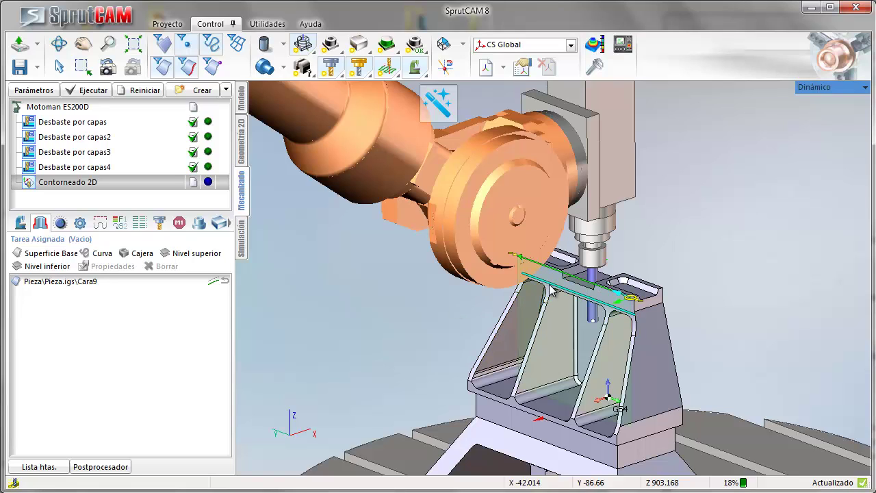
pyautogui.click(45, 270)
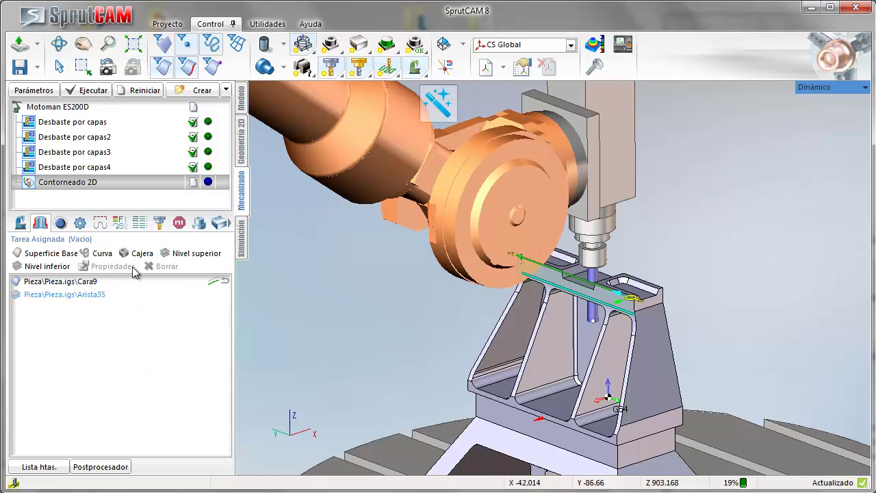
pyautogui.click(94, 96)
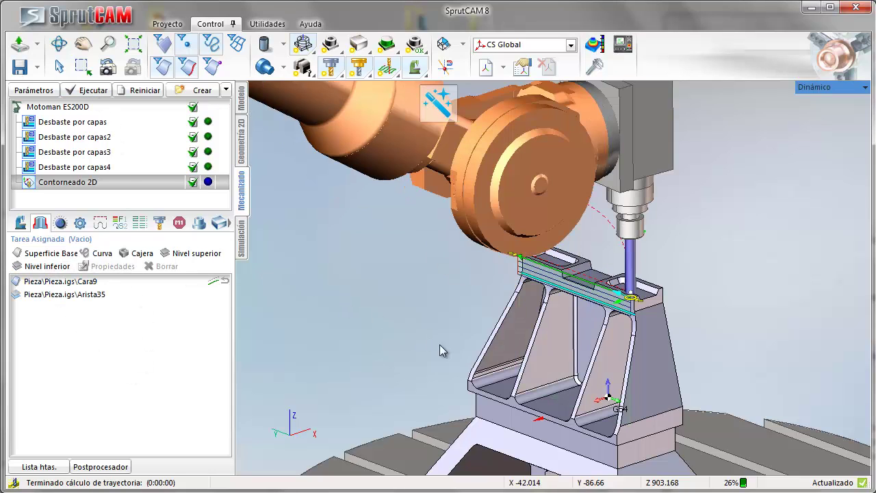
# Step: Extend the Contorneado 2D contour by 40 past both ends, recalculate the toolpath, and inspect it along the side face
pyautogui.scroll(5, 488, 277)
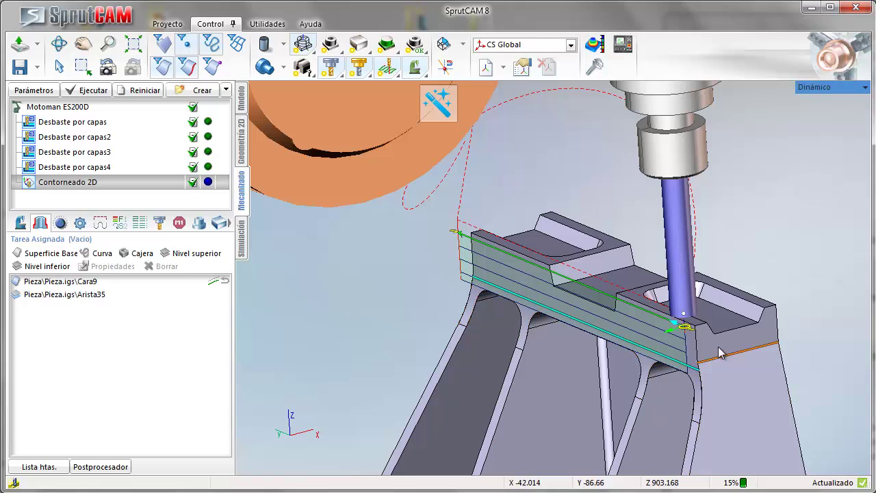
pyautogui.click(691, 336)
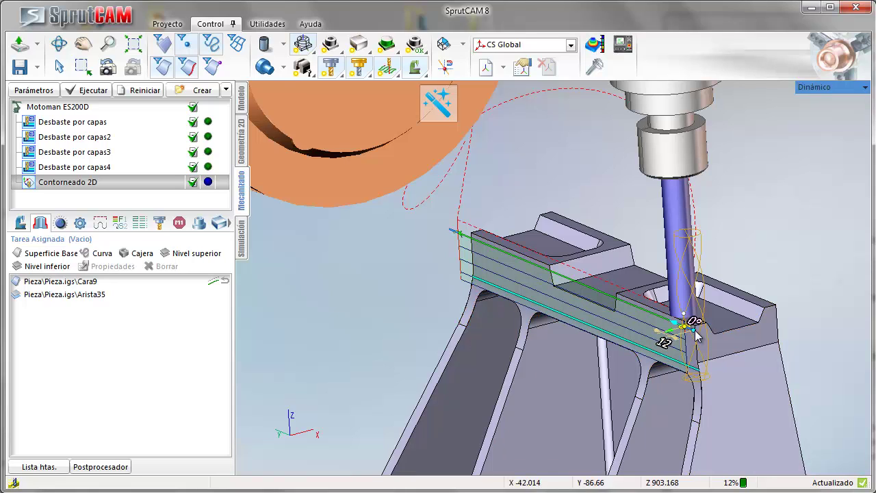
pyautogui.moveTo(709, 344); pyautogui.dragTo(714, 341)
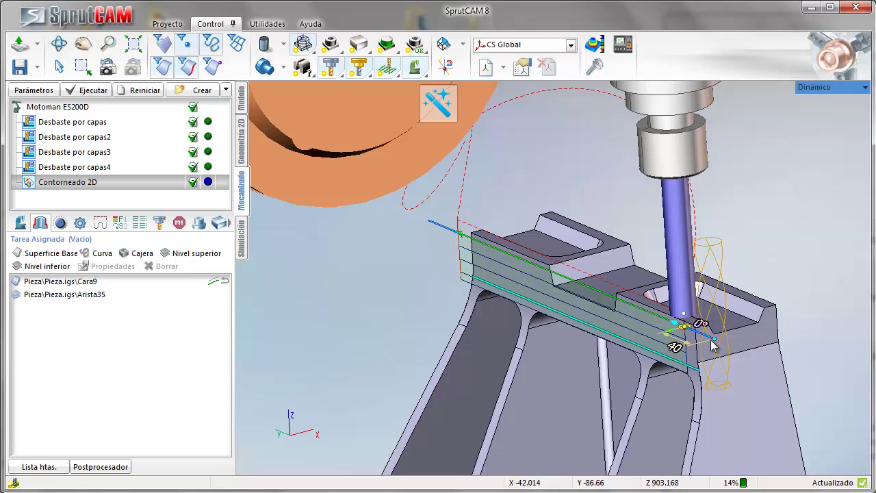
pyautogui.click(140, 91)
pyautogui.click(92, 90)
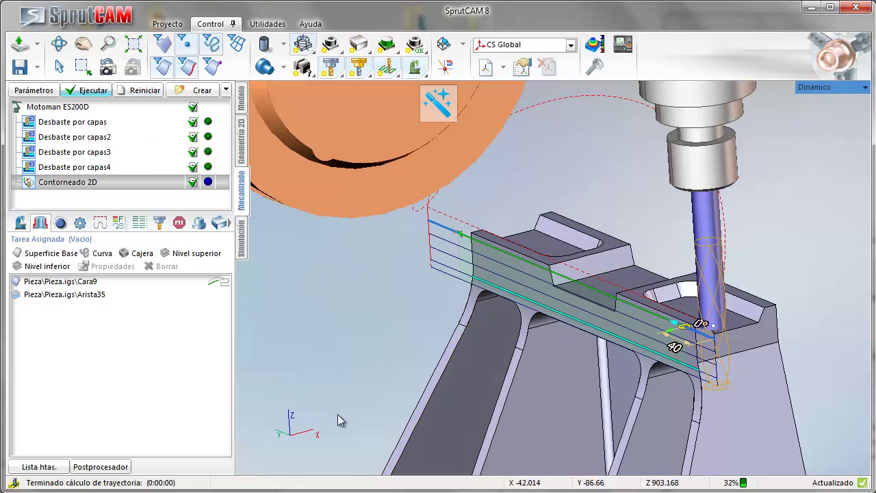
pyautogui.moveTo(334, 380); pyautogui.dragTo(359, 365, button='right')
pyautogui.scroll(3, 366, 364)
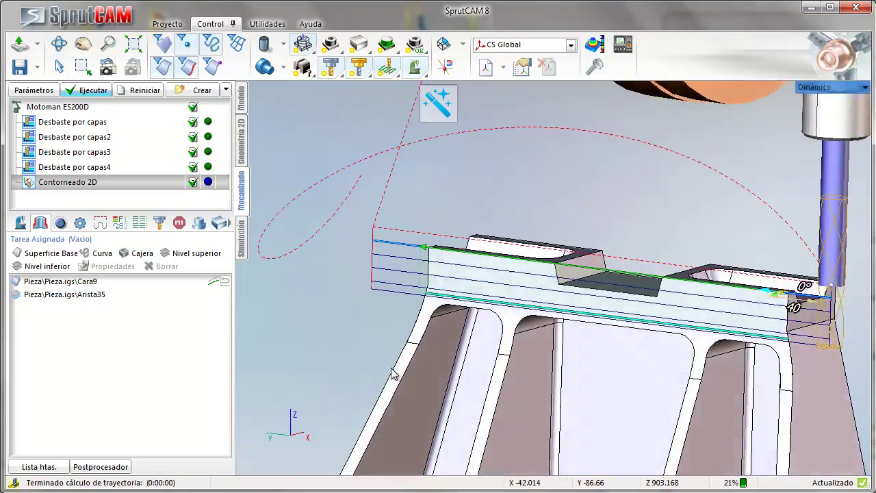
pyautogui.scroll(-5, 416, 371)
pyautogui.moveTo(416, 371); pyautogui.dragTo(347, 373, button='right')
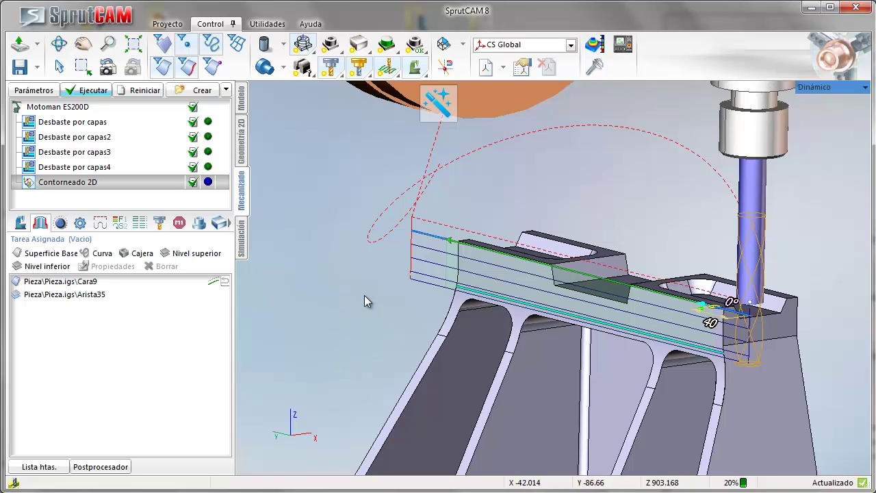
pyautogui.scroll(-4, 364, 296)
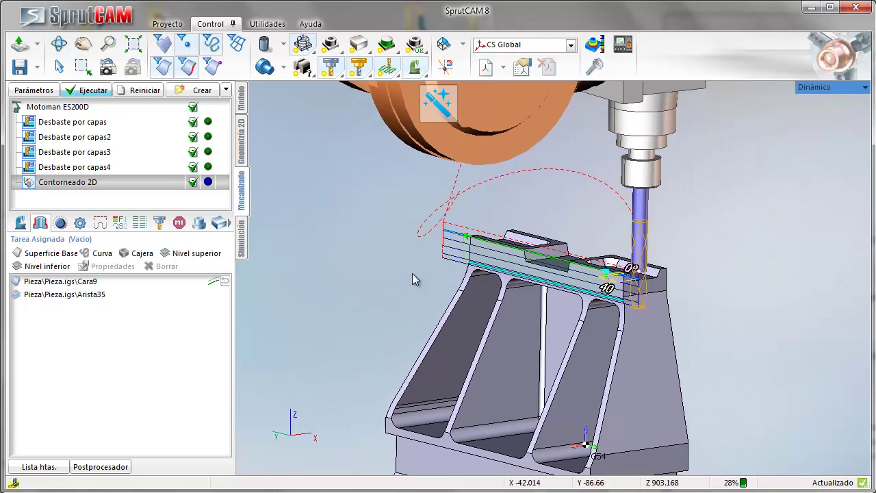
pyautogui.moveTo(412, 273); pyautogui.dragTo(422, 257, button='middle')
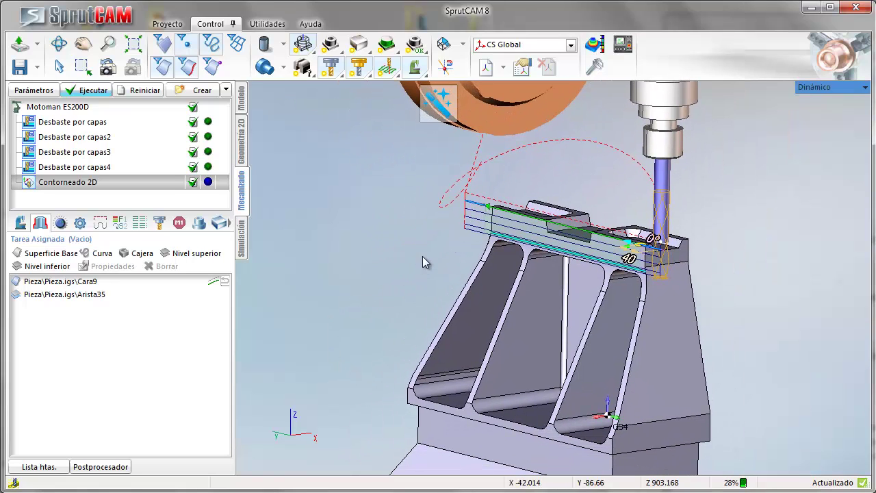
# Step: Duplicate the Contorneado 2D operation, activate the copy, and clear the copy's assigned geometry
pyautogui.rightClick(61, 189)
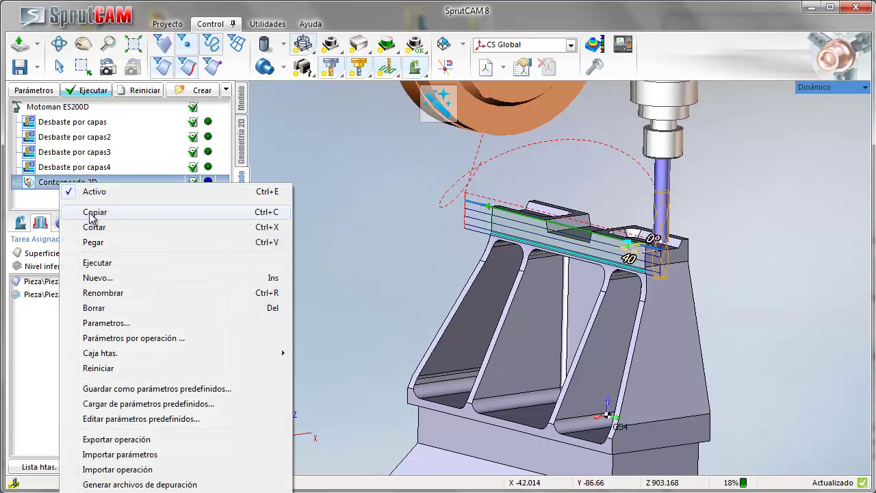
pyautogui.click(92, 213)
pyautogui.rightClick(75, 187)
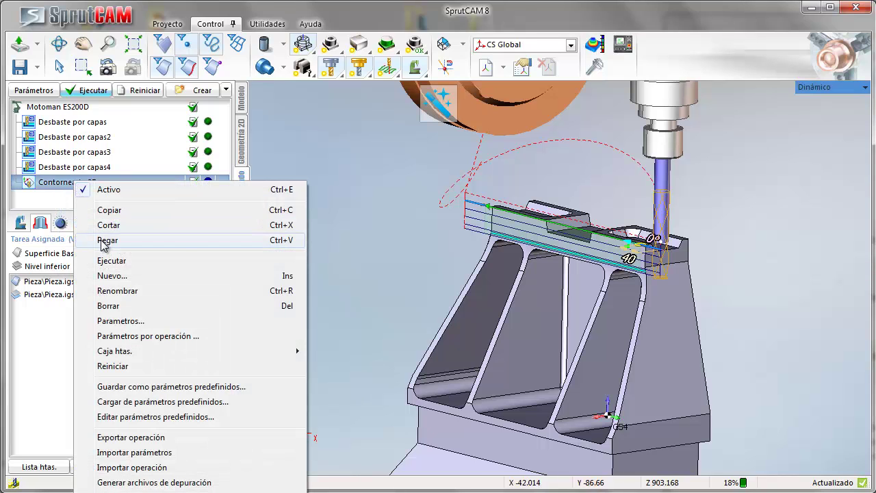
pyautogui.click(78, 242)
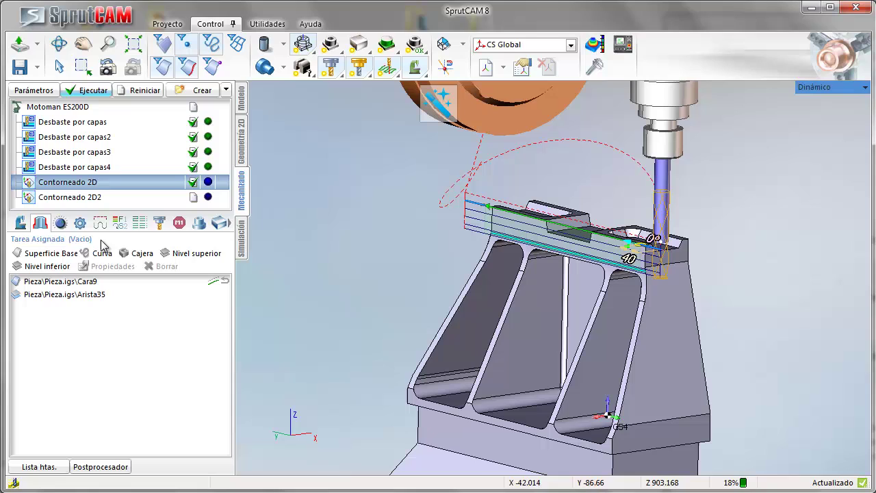
pyautogui.click(68, 197)
pyautogui.rightClick(85, 349)
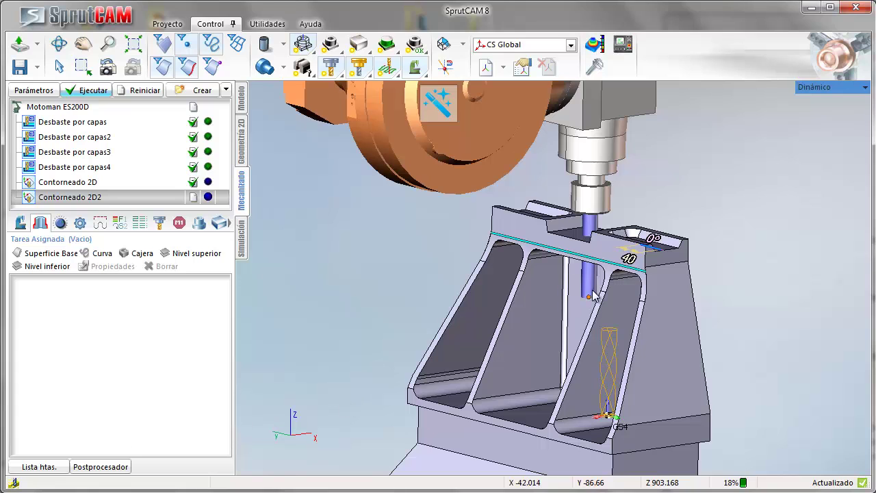
# Step: Assign the two opposite upper end faces as curves in Contorneado 2D2 and an end face's lower edge as the bottom level
pyautogui.click(659, 265)
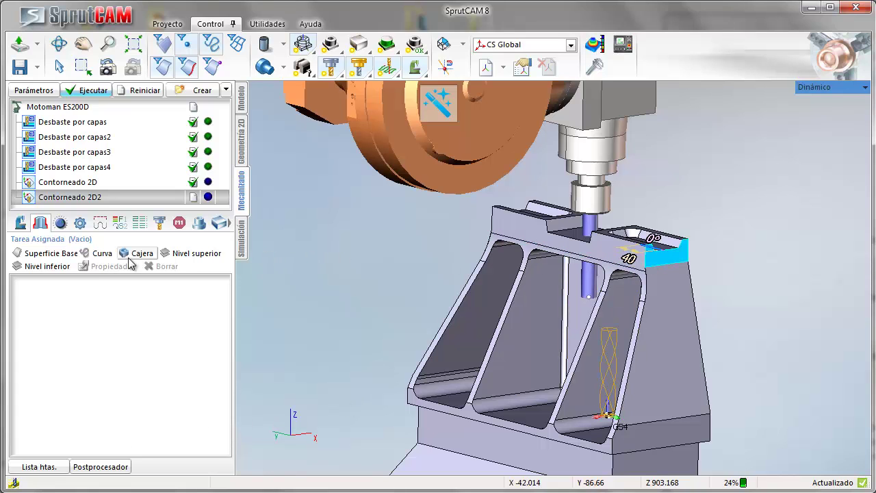
pyautogui.click(101, 254)
pyautogui.moveTo(328, 336); pyautogui.dragTo(489, 334, button='right')
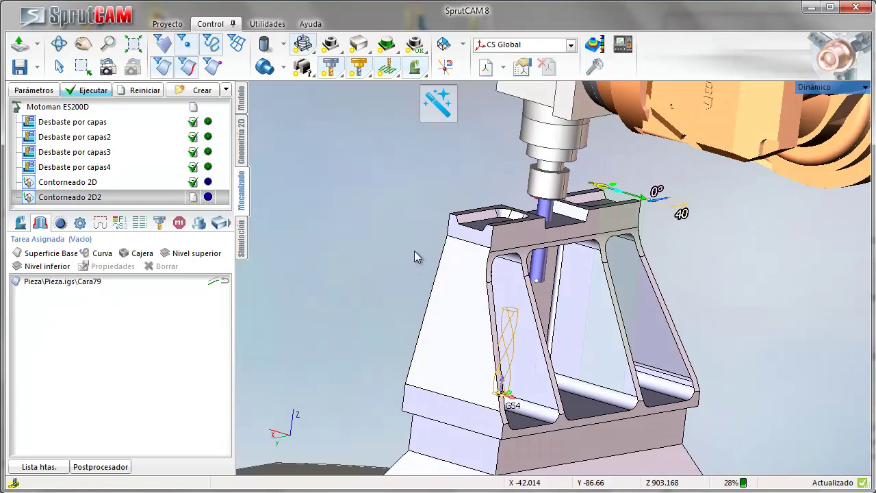
pyautogui.click(464, 236)
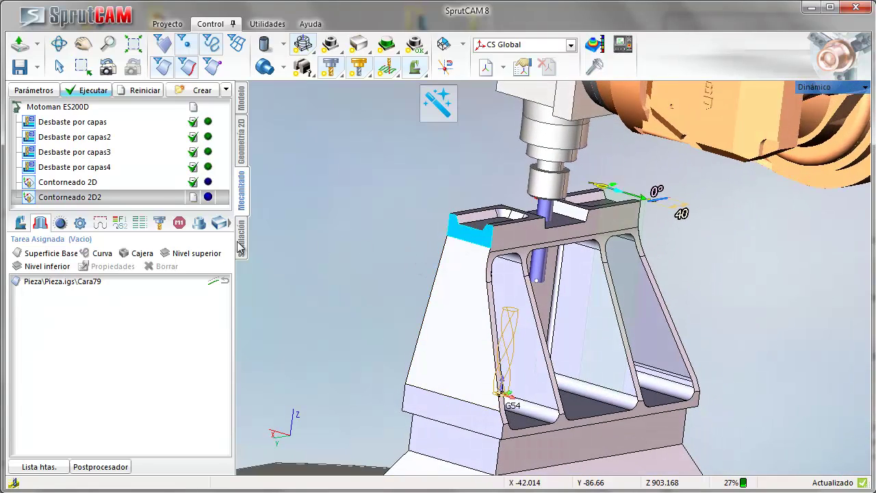
pyautogui.click(101, 254)
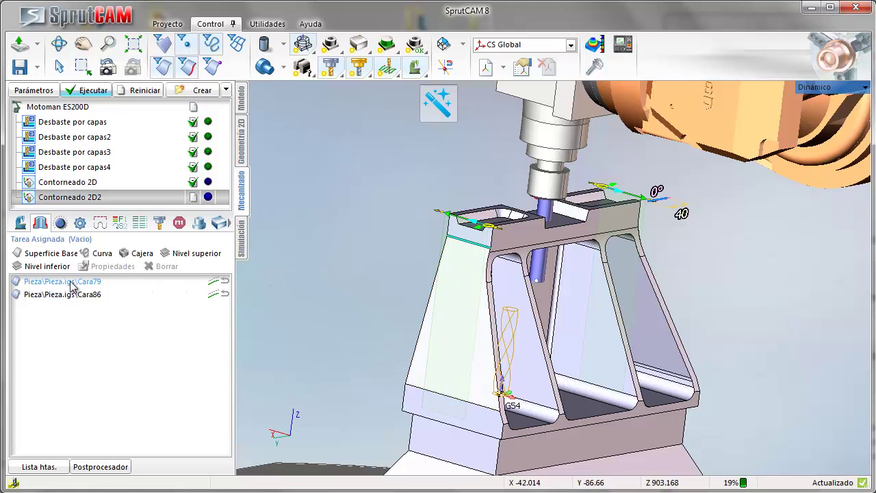
pyautogui.click(46, 267)
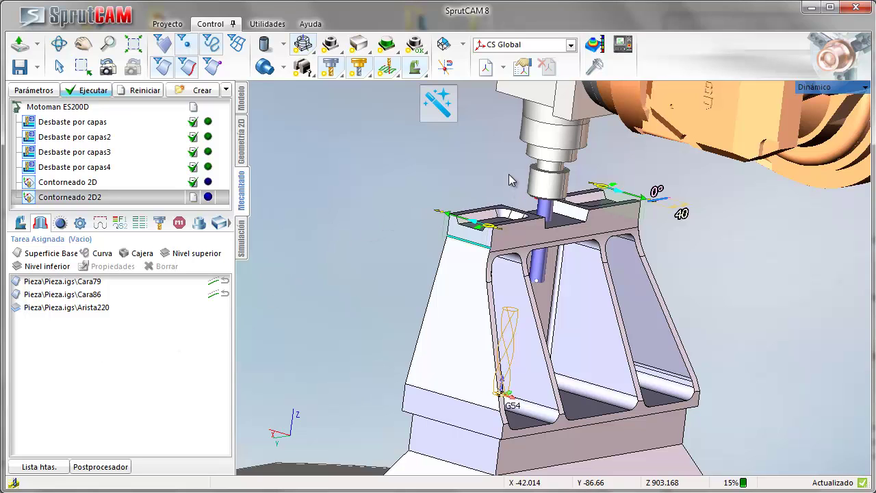
# Step: Extend both end-face contours by 40 past their ends, calculate the Contorneado 2D2 toolpath, and inspect it
pyautogui.scroll(3, 510, 173)
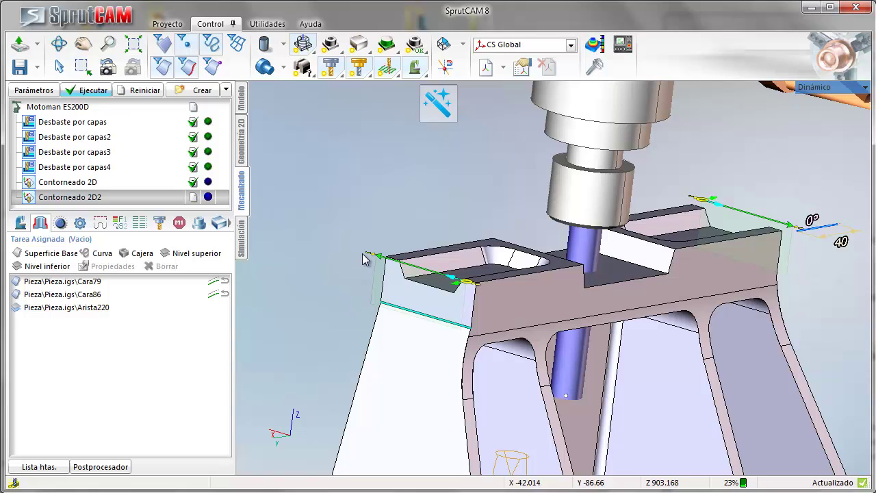
pyautogui.moveTo(368, 258); pyautogui.dragTo(325, 241)
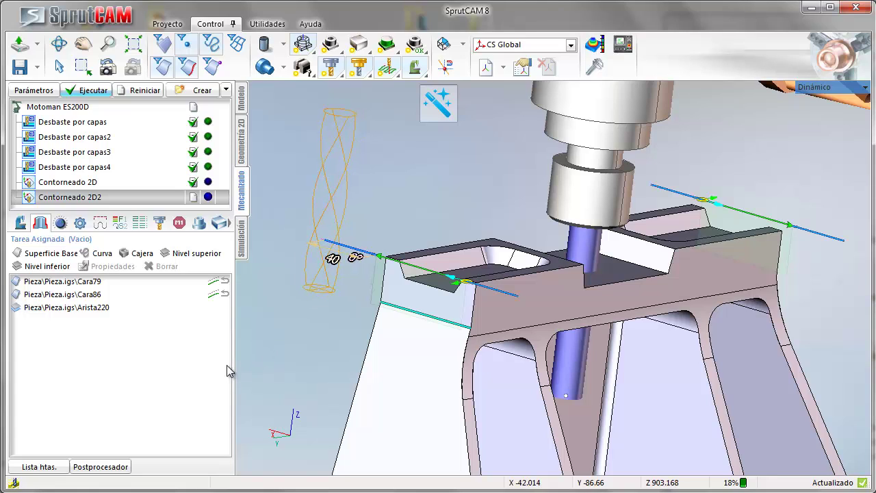
pyautogui.click(95, 91)
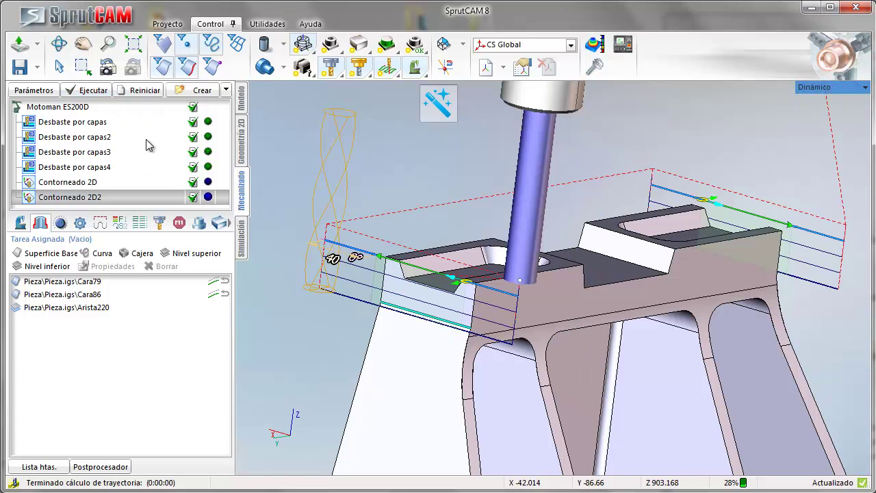
pyautogui.scroll(3, 272, 231)
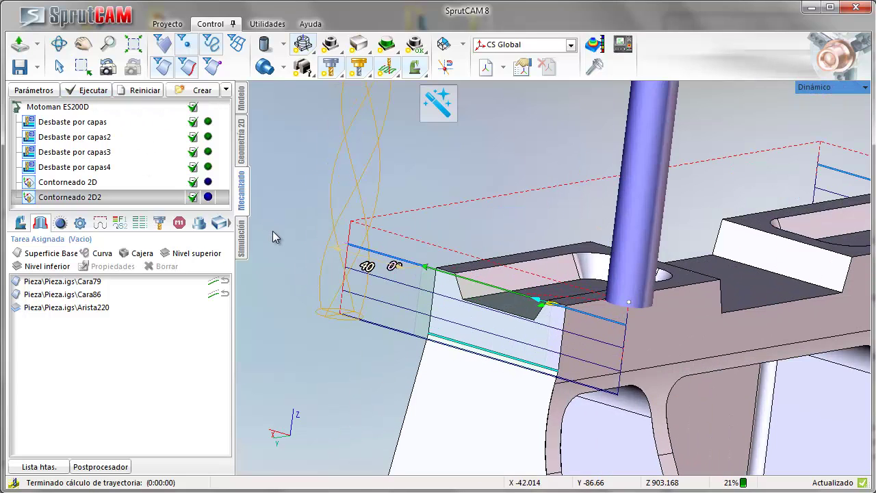
pyautogui.scroll(-4, 385, 216)
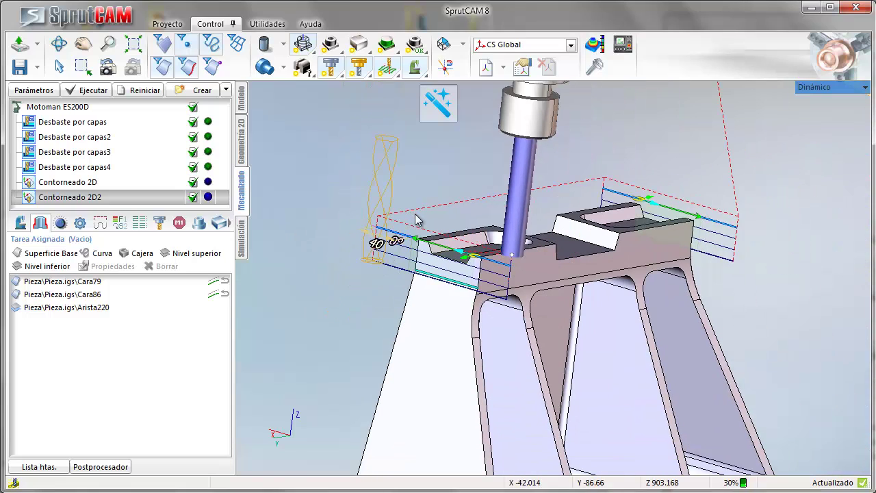
# Step: Increase the number of depth passes in the Contorneado 2D2 parameters, recalculate the toolpath, and inspect it around the part
pyautogui.doubleClick(74, 197)
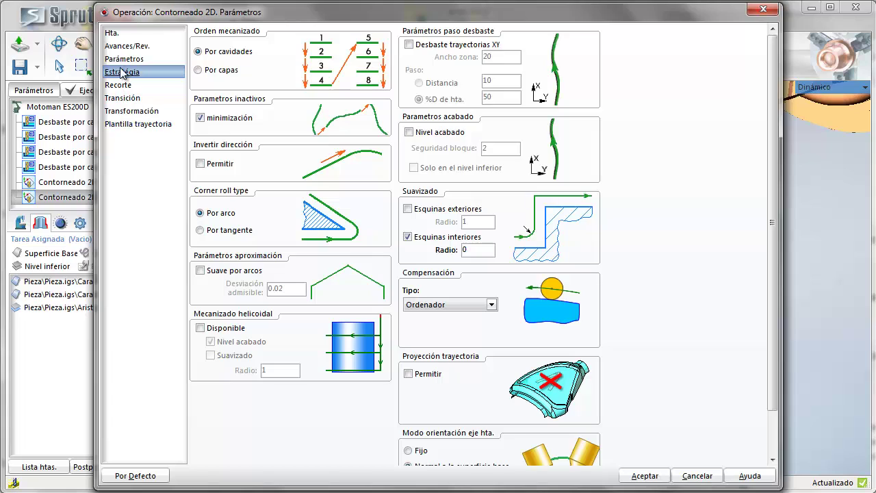
pyautogui.click(124, 59)
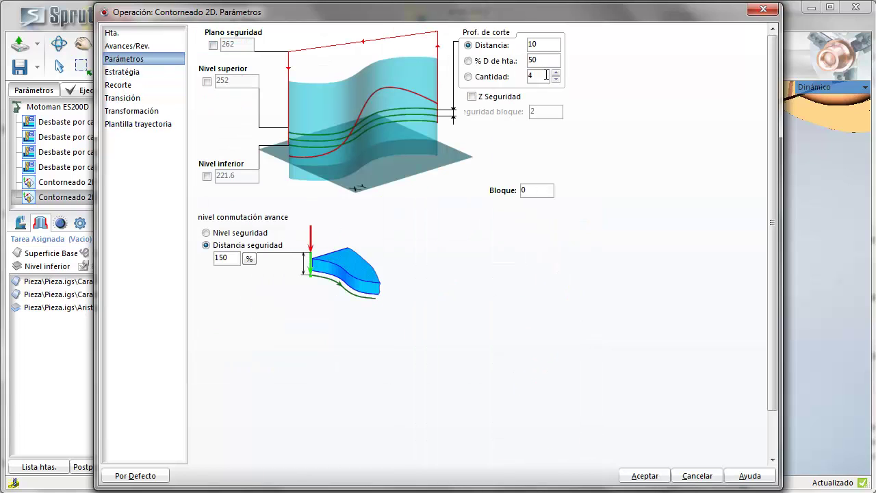
pyautogui.click(634, 475)
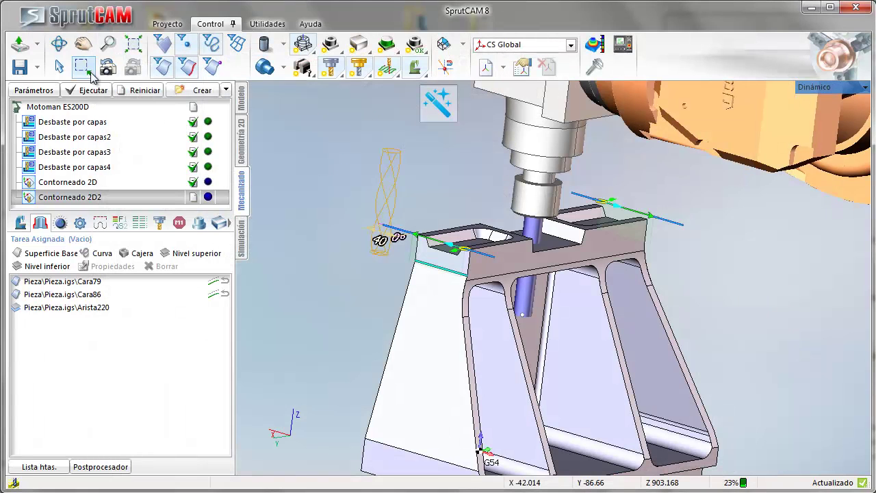
pyautogui.click(87, 92)
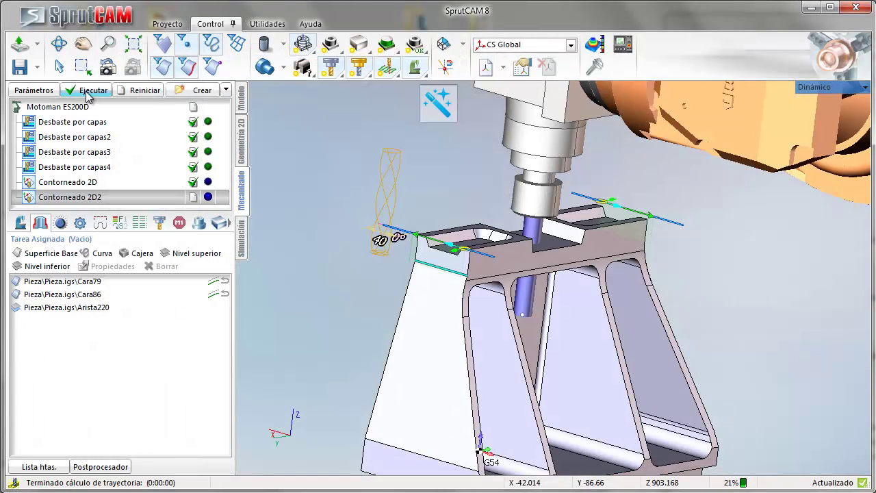
pyautogui.click(87, 91)
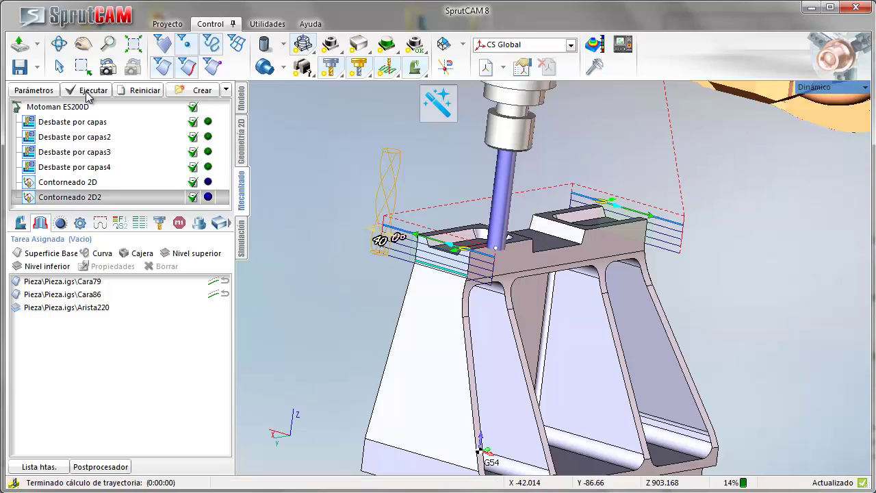
pyautogui.moveTo(324, 355); pyautogui.dragTo(284, 354, button='right')
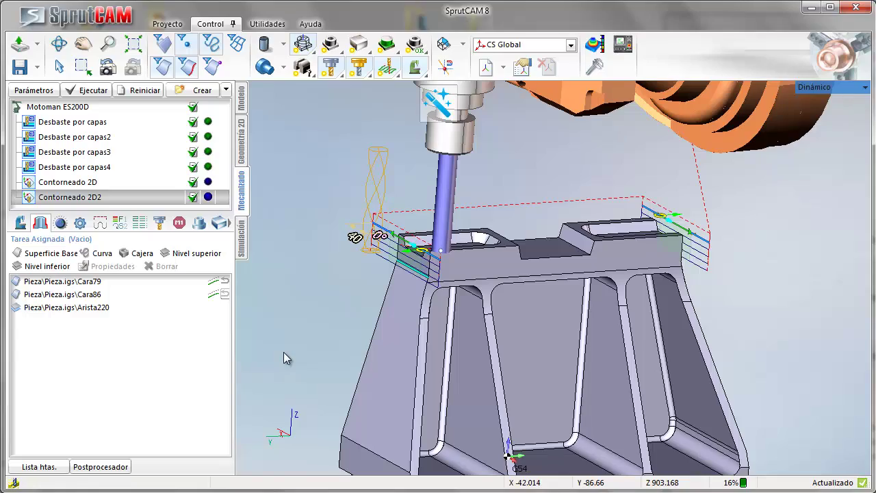
pyautogui.moveTo(283, 352); pyautogui.dragTo(507, 364, button='right')
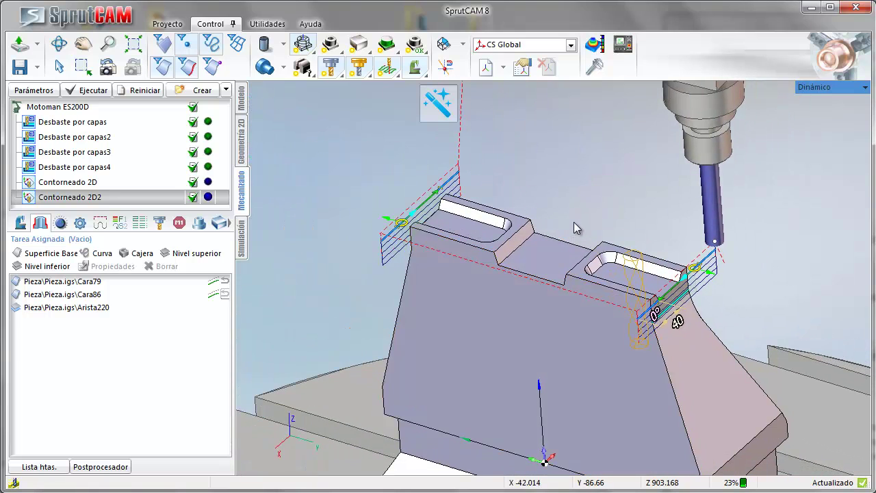
# Step: Create another layer roughing operation (Desbaste, Por capas) after Contorneado 2D2
pyautogui.scroll(5, 574, 222)
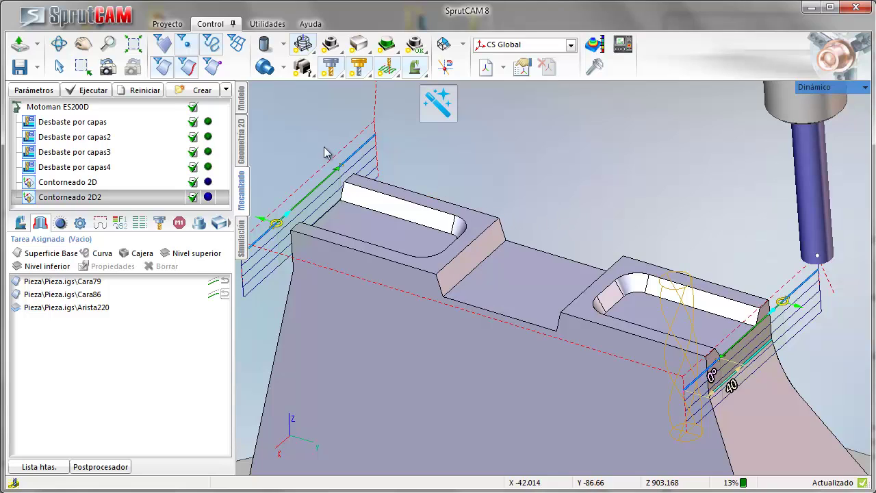
pyautogui.click(226, 90)
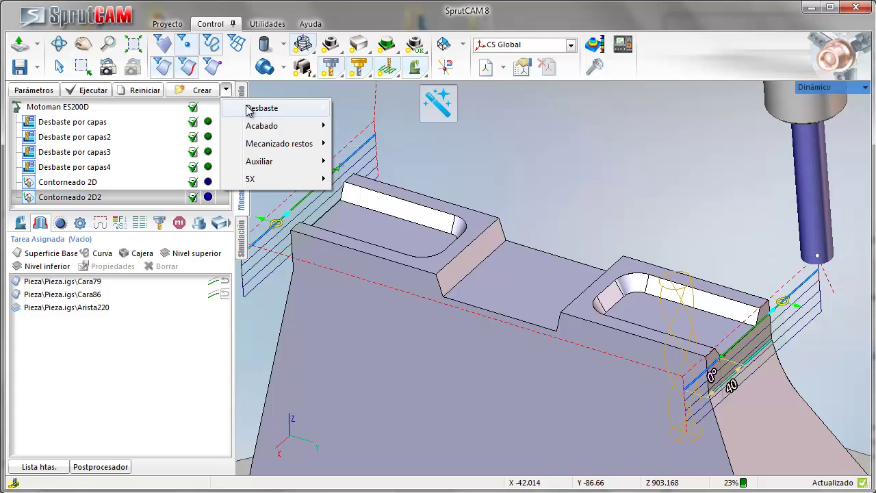
pyautogui.moveTo(250, 110)
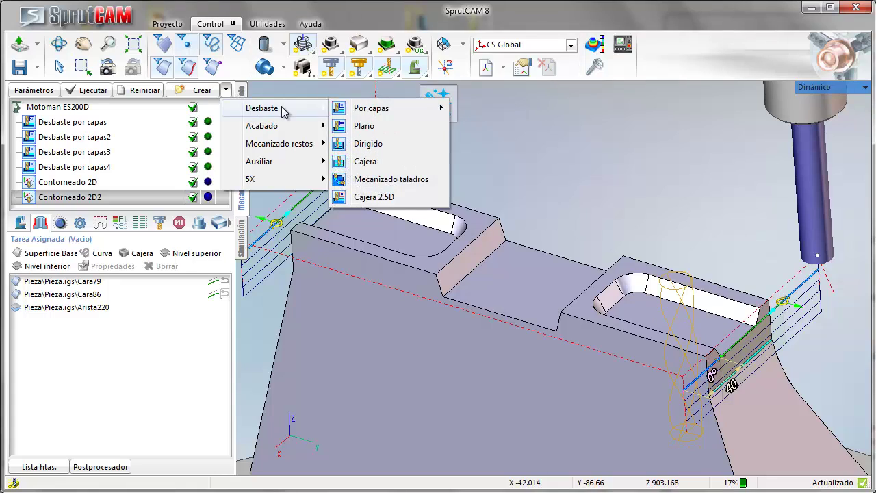
pyautogui.click(362, 113)
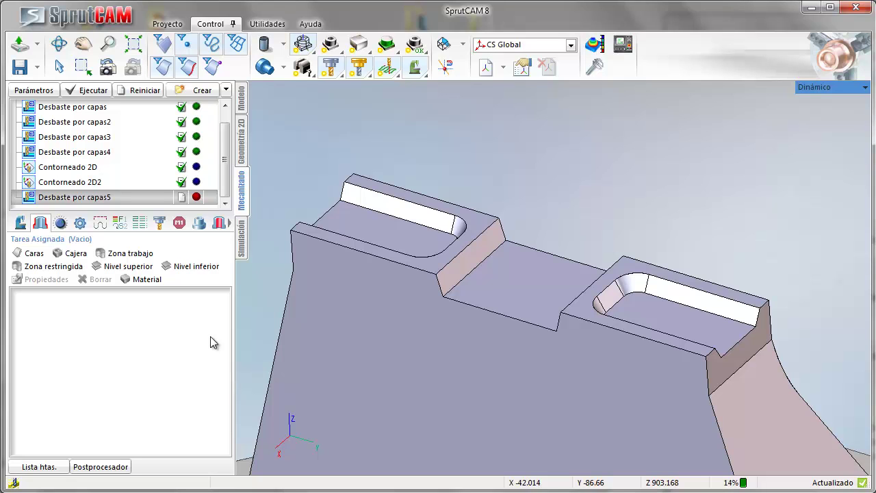
# Step: Assign the recessed middle face on the part's upper side as the bottom level of Desbaste por capas5 and calculate its toolpath
pyautogui.scroll(-2, 542, 219)
pyautogui.scroll(-3, 493, 320)
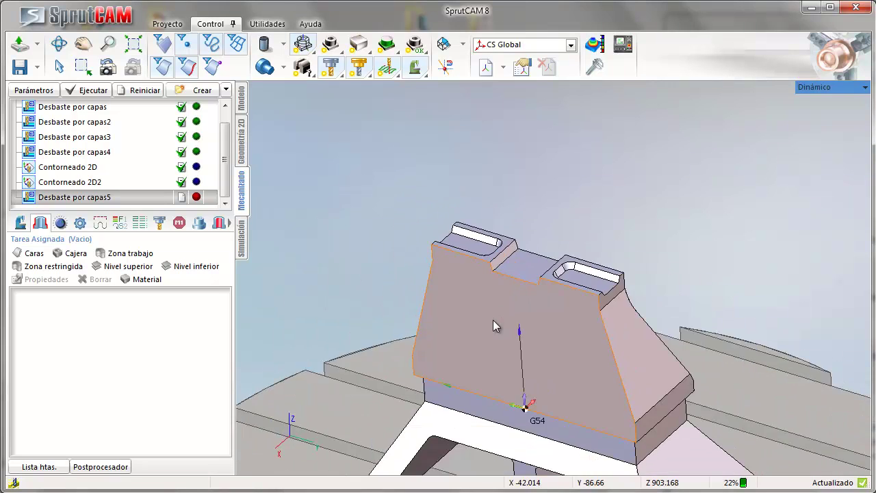
pyautogui.scroll(2, 419, 415)
pyautogui.scroll(5, 418, 415)
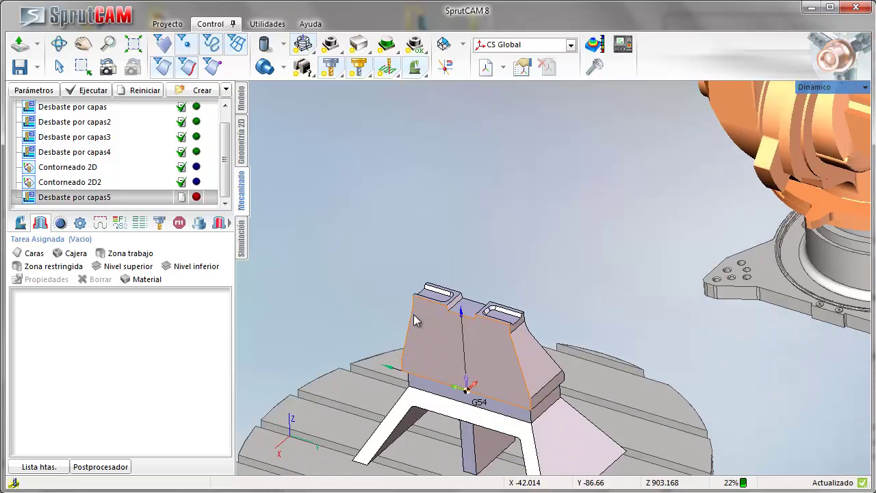
pyautogui.click(503, 296)
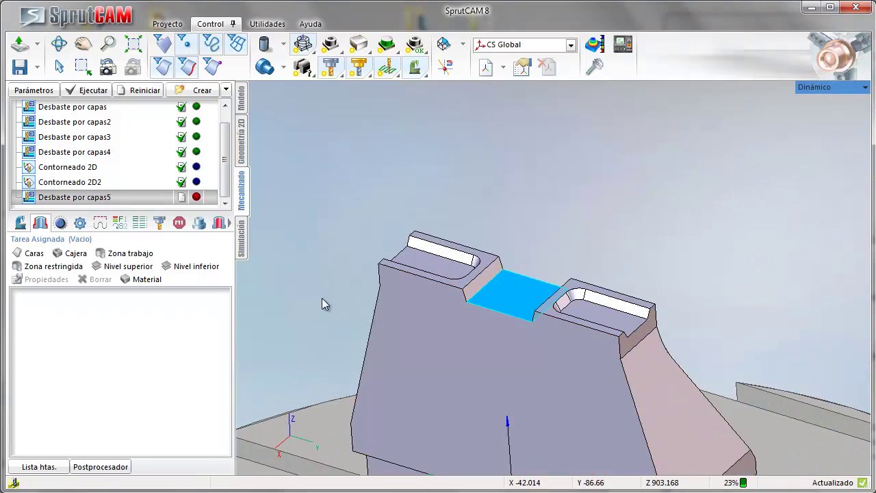
pyautogui.click(185, 268)
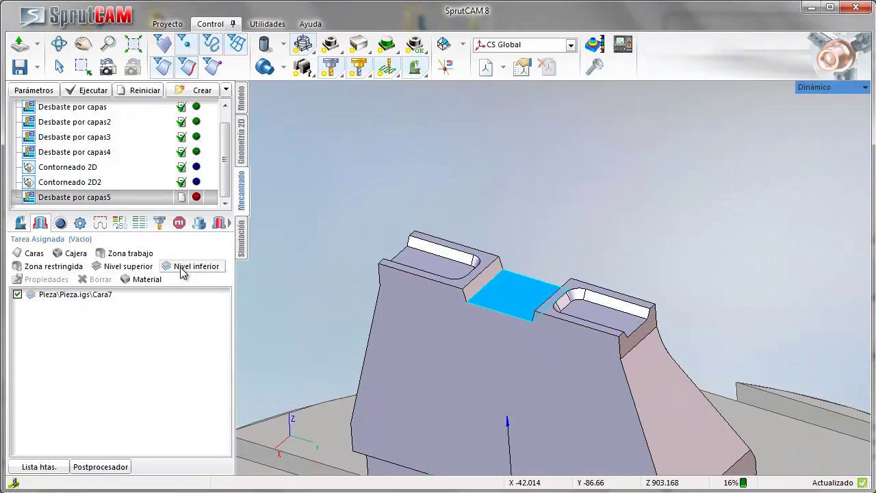
pyautogui.click(80, 91)
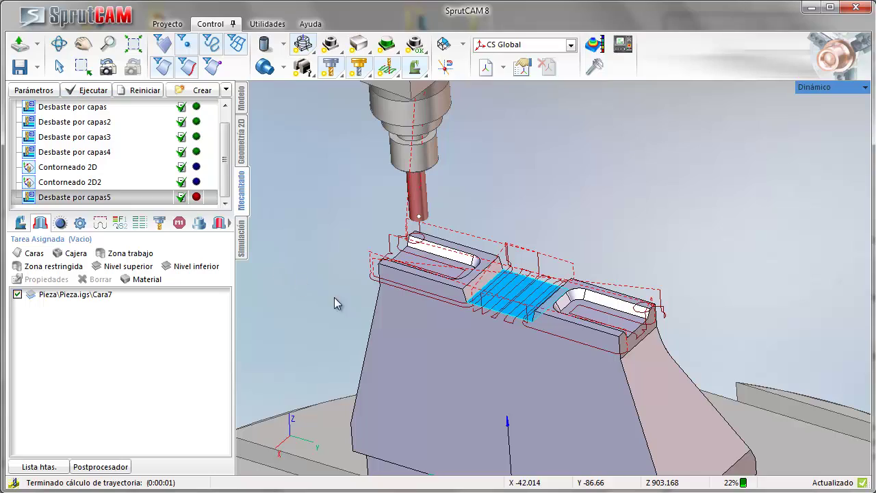
pyautogui.moveTo(427, 371)
pyautogui.mouseDown(button='right')
pyautogui.moveTo(348, 360)
pyautogui.moveTo(426, 361)
pyautogui.mouseUp(button='right')
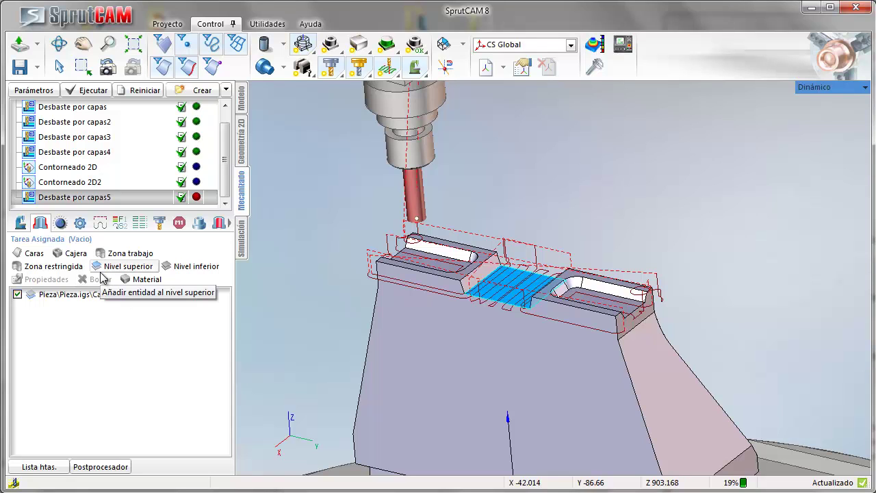
# Step: Give Desbaste por capas5 the already used 20mm Plana tool, 5 depth of cut and 1 radial stock, and recalculate the toolpath
pyautogui.doubleClick(84, 199)
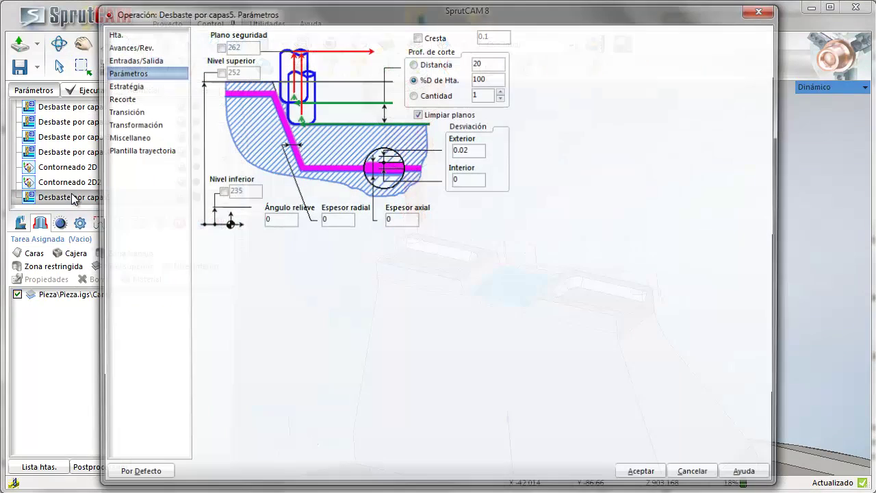
pyautogui.click(112, 33)
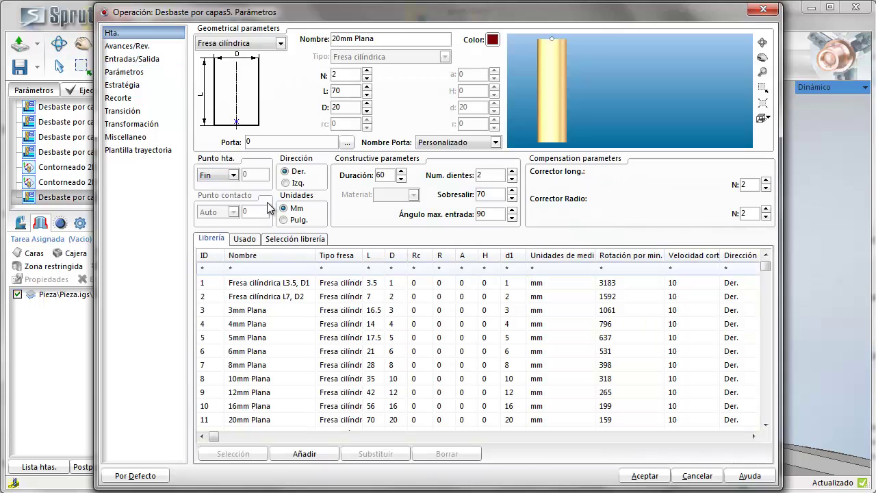
pyautogui.click(241, 240)
pyautogui.click(247, 270)
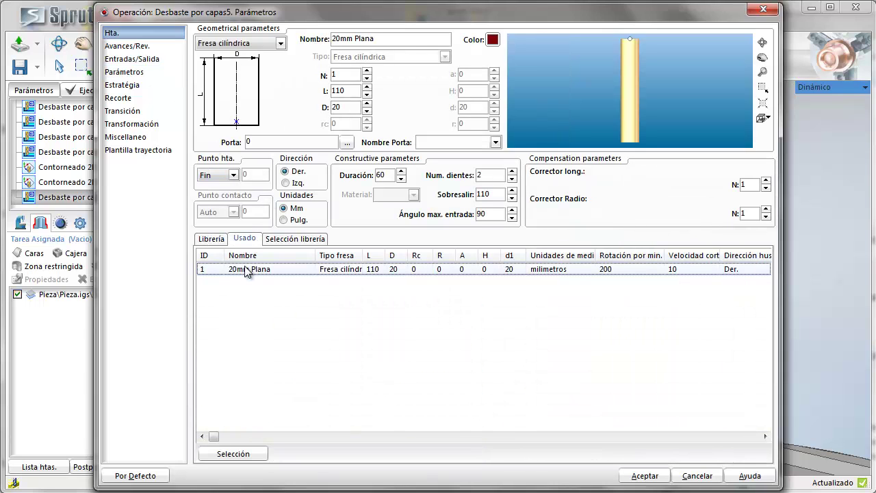
pyautogui.click(124, 72)
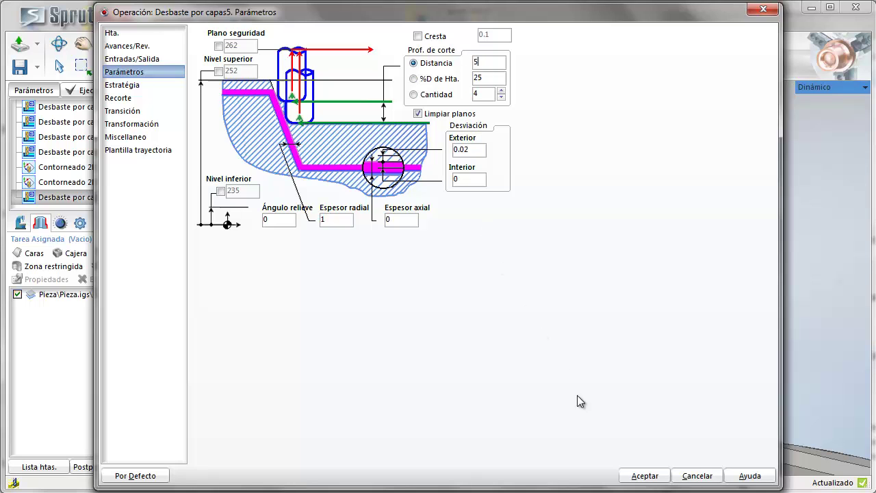
pyautogui.click(644, 475)
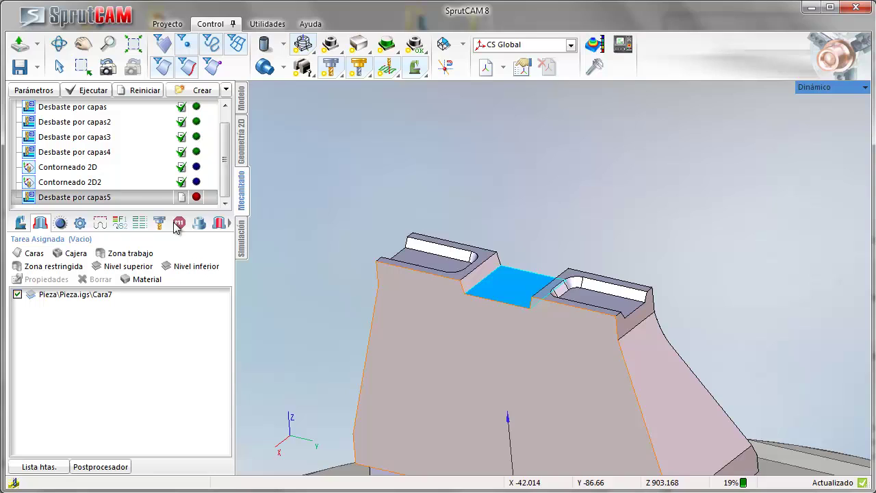
pyautogui.click(82, 91)
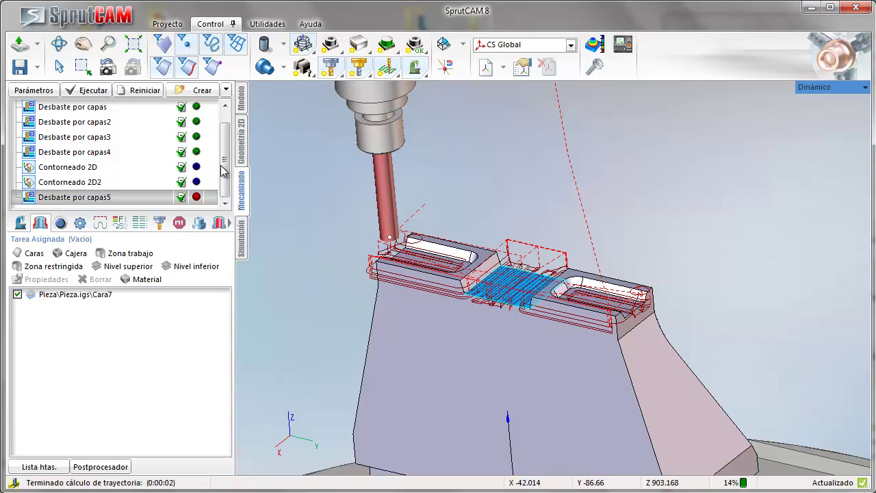
# Step: Simulate the machining from Contorneado 2D through Desbaste por capas5 at a reduced speed and inspect the machined upper side
pyautogui.click(68, 168)
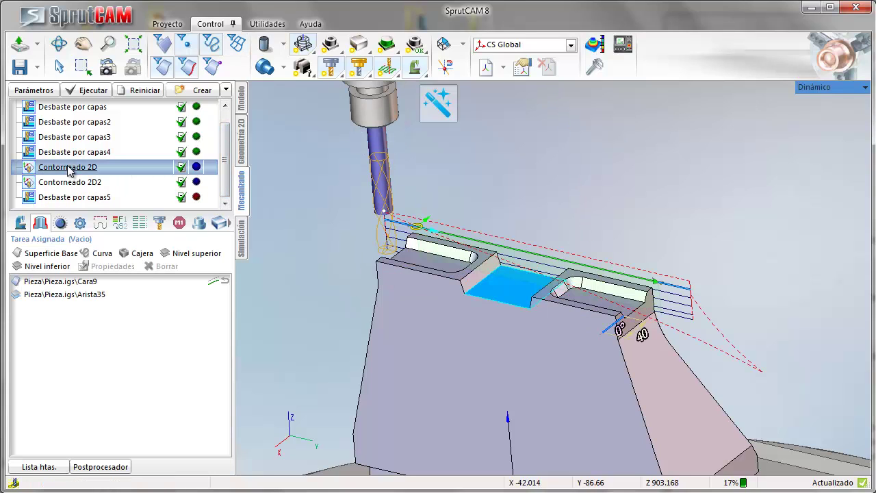
pyautogui.click(241, 240)
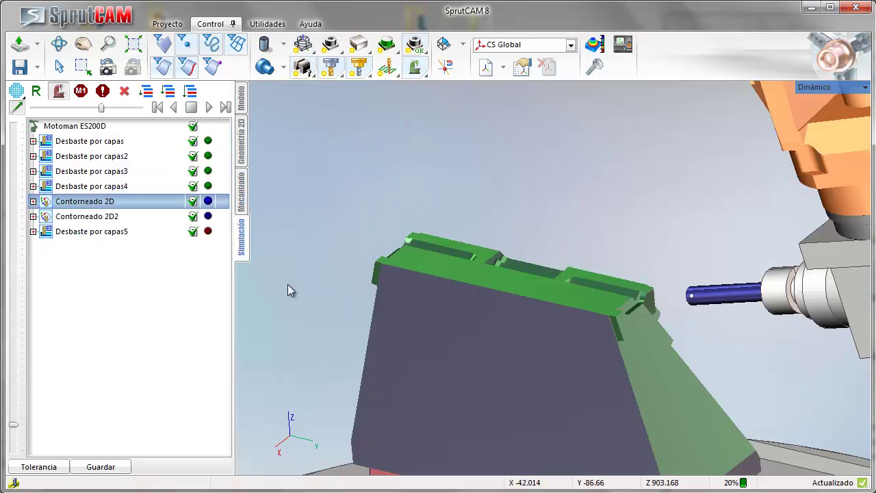
pyautogui.scroll(-6, 477, 234)
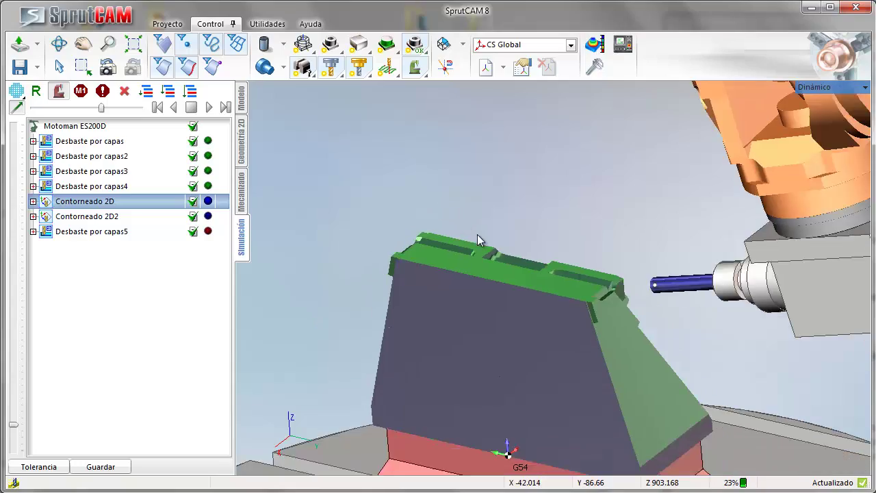
pyautogui.moveTo(417, 323); pyautogui.dragTo(609, 331, button='right')
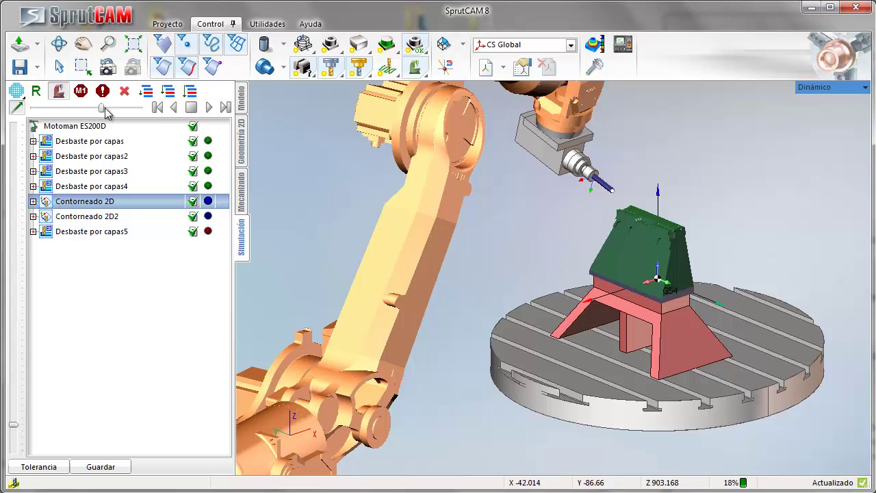
pyautogui.moveTo(101, 109); pyautogui.dragTo(94, 110)
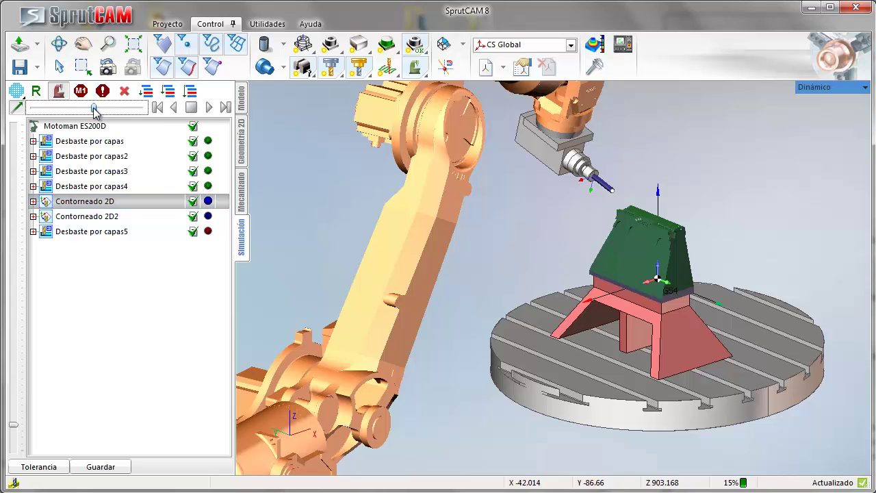
pyautogui.click(209, 107)
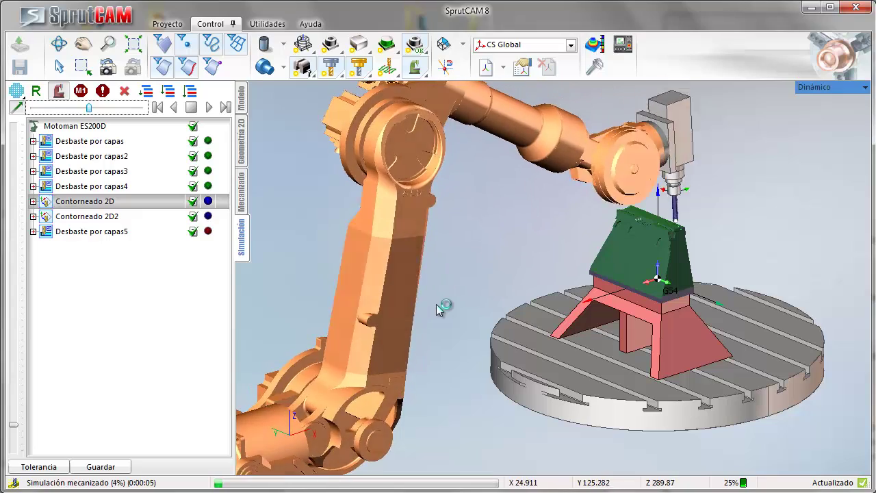
pyautogui.scroll(3, 662, 205)
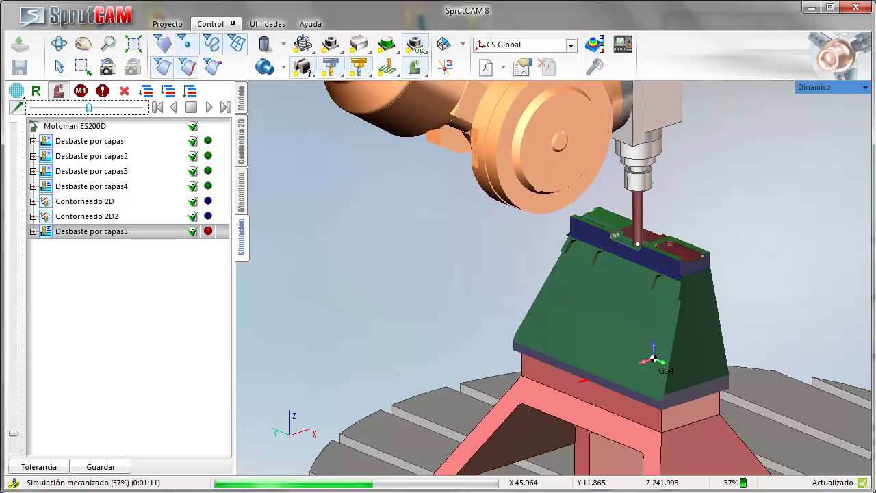
pyautogui.moveTo(706, 420); pyautogui.dragTo(452, 364, button='right')
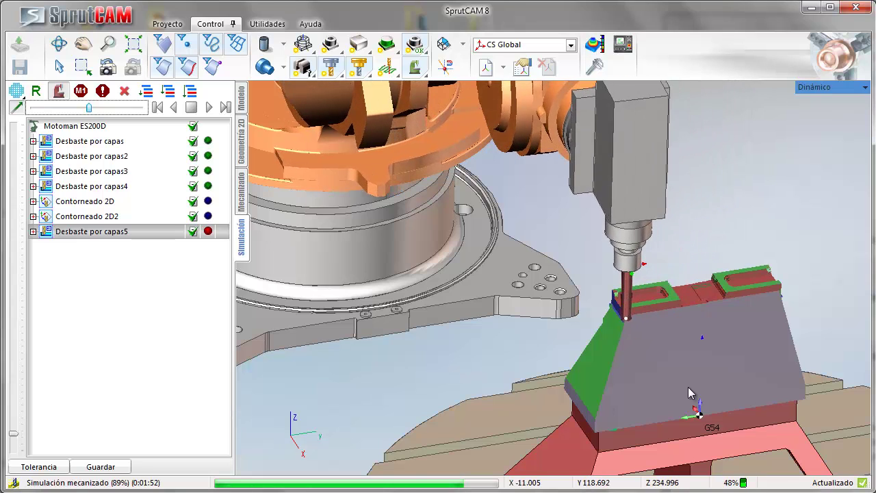
pyautogui.scroll(5, 757, 301)
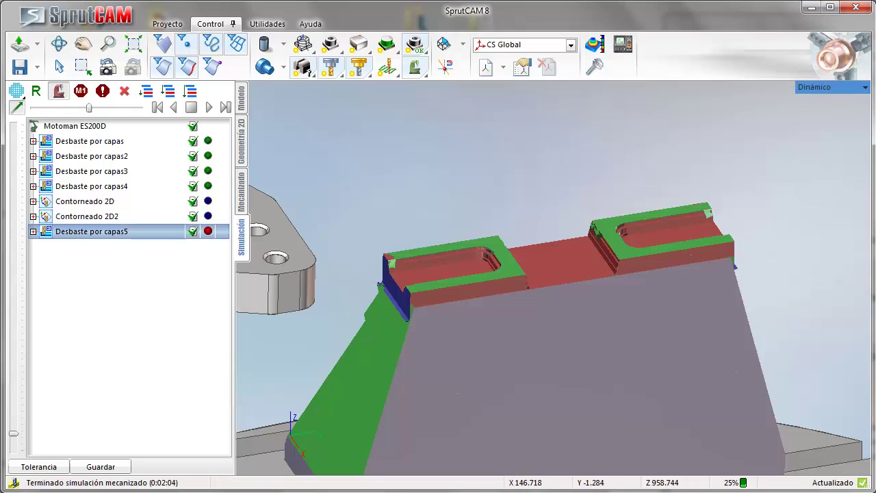
pyautogui.scroll(-5, 675, 318)
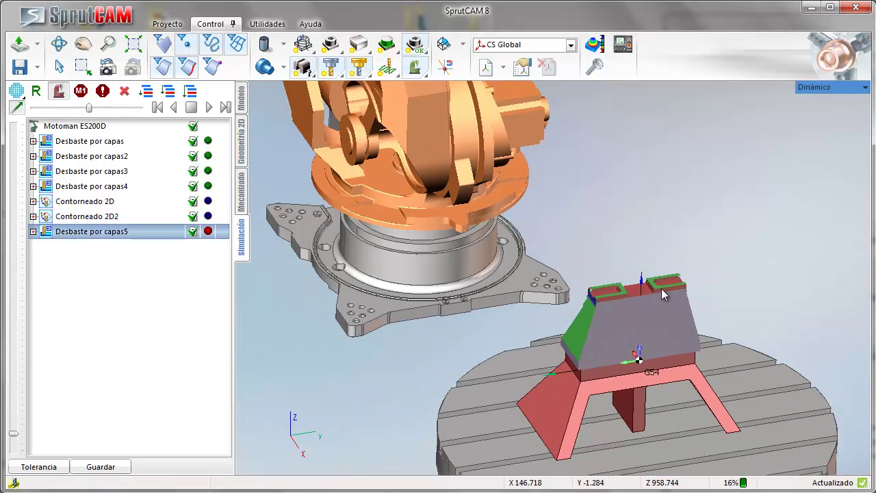
# Step: Duplicate the Desbaste por capas5 operation in the machining list and select the copy
pyautogui.click(241, 192)
pyautogui.moveTo(345, 396); pyautogui.dragTo(428, 403, button='right')
pyautogui.scroll(-3, 413, 301)
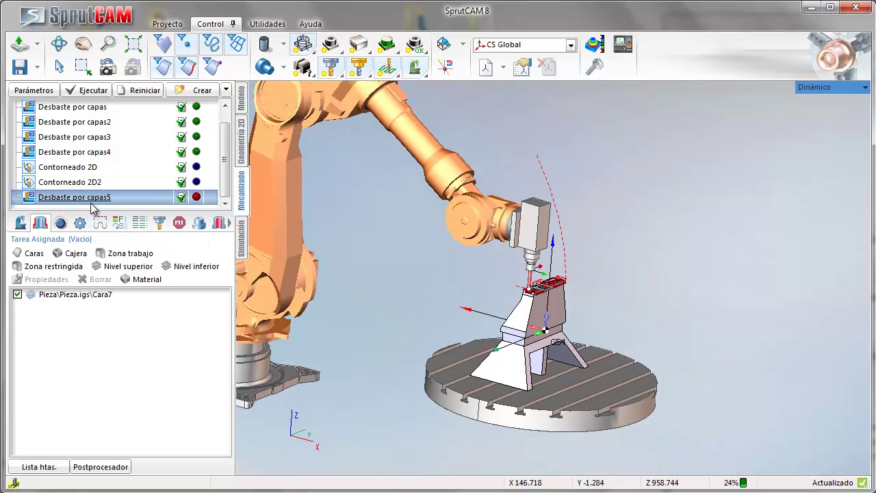
pyautogui.rightClick(91, 204)
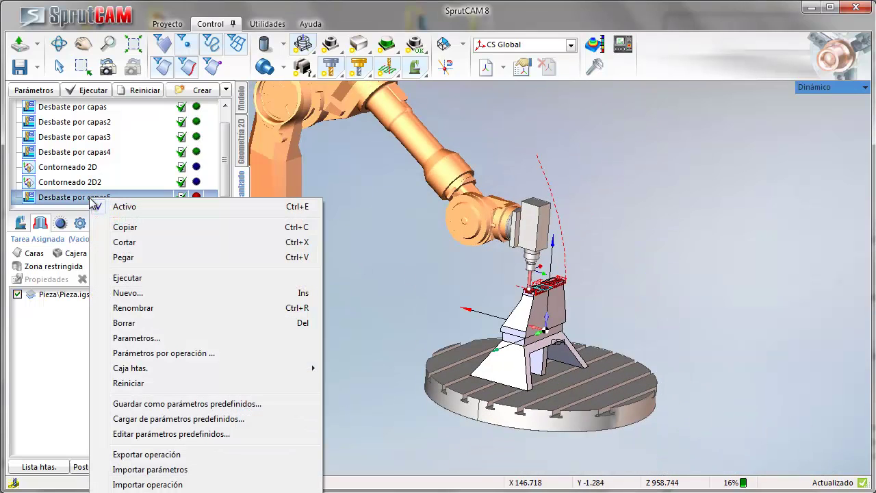
pyautogui.click(125, 228)
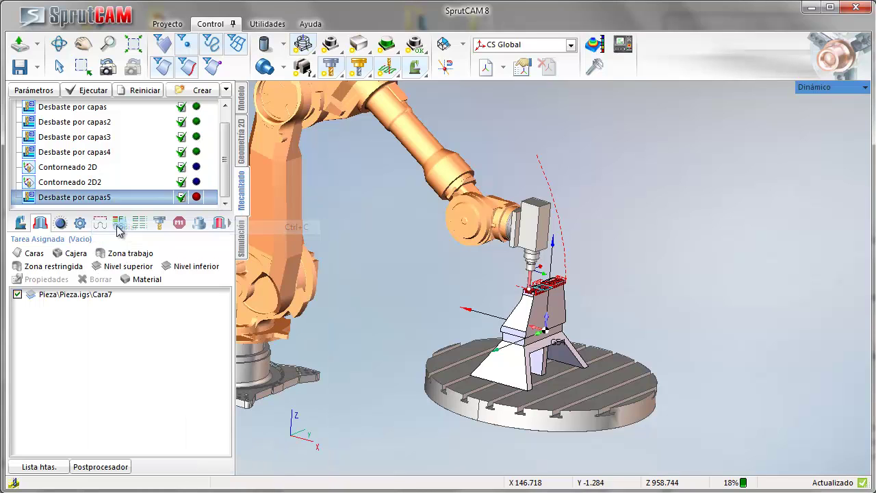
pyautogui.rightClick(82, 199)
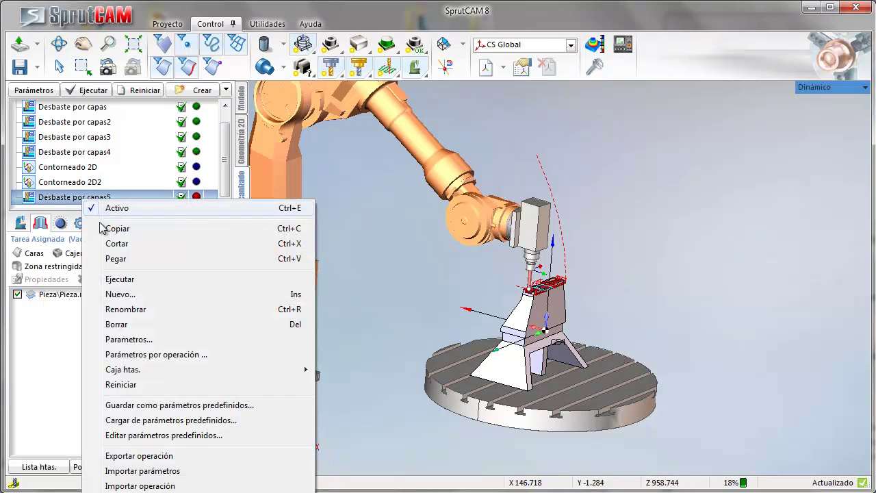
pyautogui.click(118, 260)
pyautogui.scroll(-1, 227, 199)
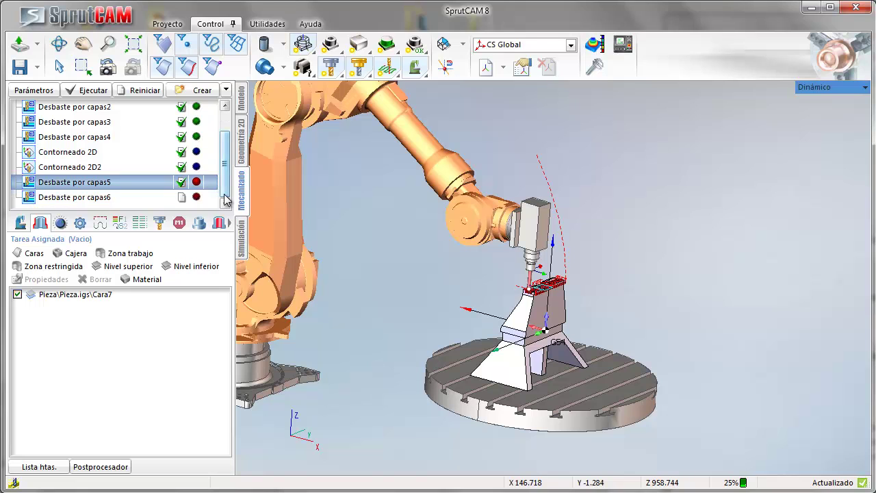
pyautogui.click(87, 199)
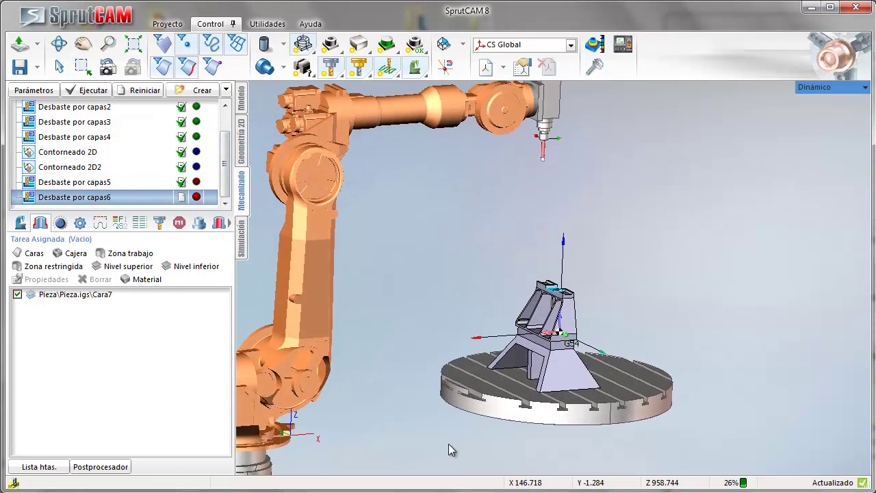
# Step: Set the rotary table position A (TableAPos) of Desbaste por capas6 to 180
pyautogui.click(22, 223)
pyautogui.click(202, 345)
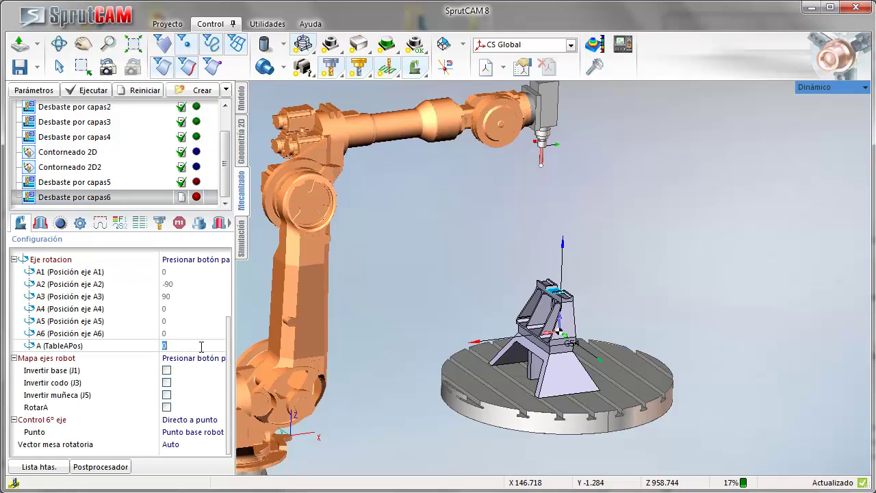
pyautogui.write('180')
pyautogui.press('Return')
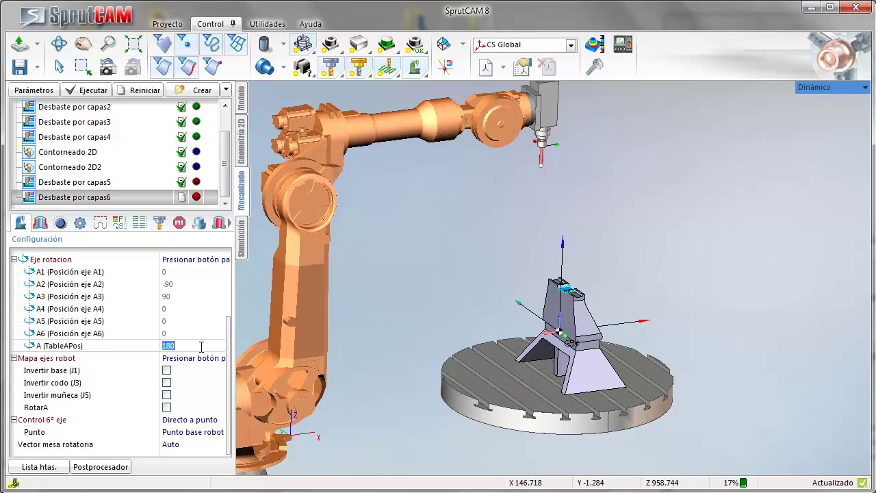
pyautogui.click(44, 260)
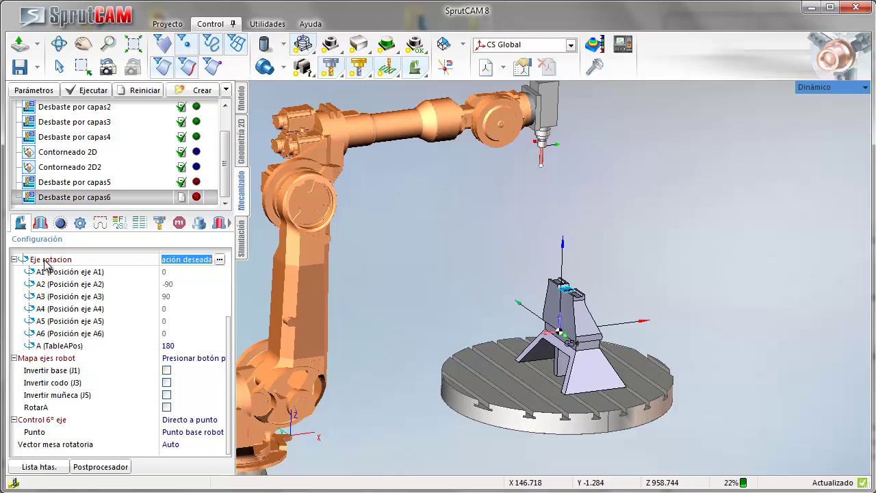
# Step: Align the tool of Desbaste por capas6 to the large side face of the part with vector X -1, Y 0, Z 0
pyautogui.click(219, 261)
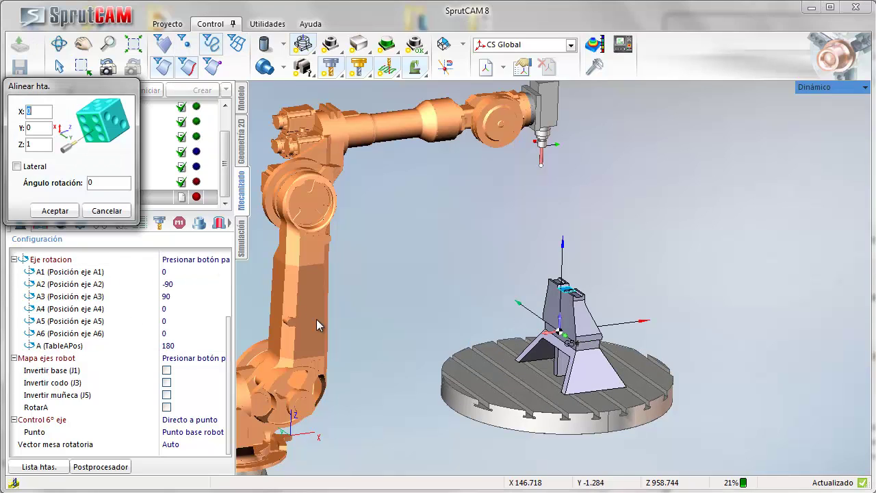
pyautogui.click(542, 316)
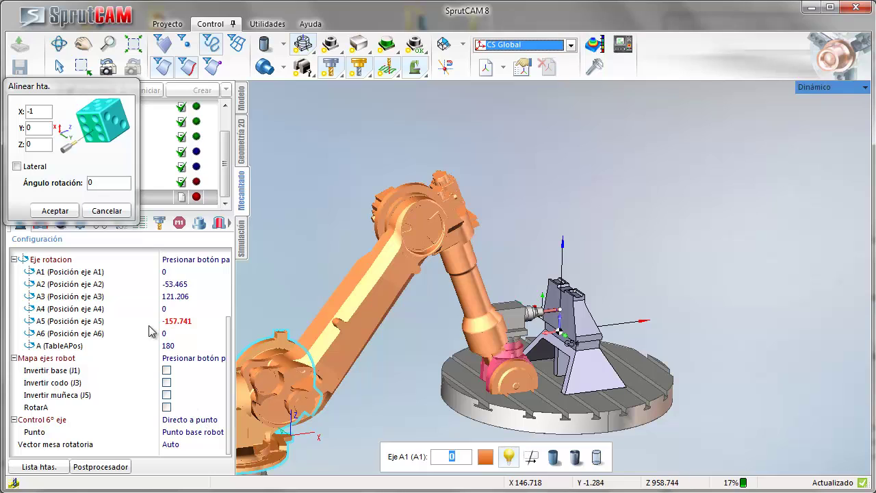
pyautogui.press('Return')
# Step: Set the 6th axis control of Desbaste por capas6 to Vector fijado and reapply the tool alignment to update the robot axis positions
pyautogui.click(192, 420)
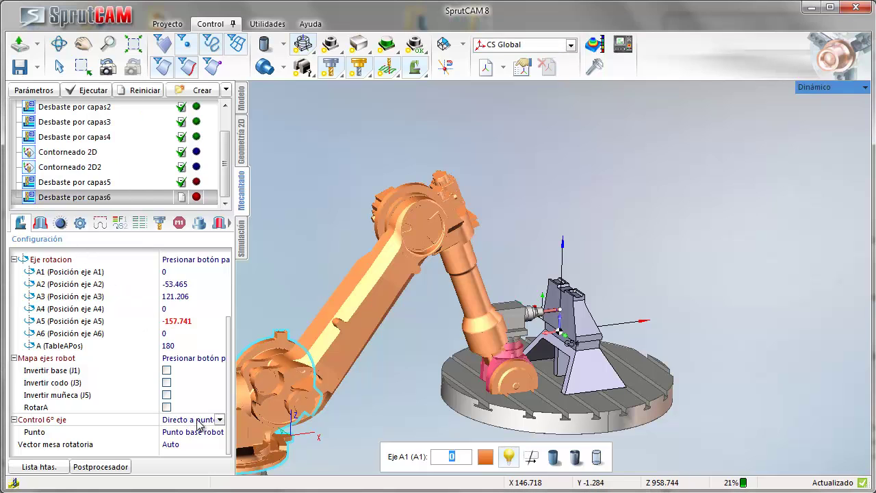
pyautogui.click(220, 420)
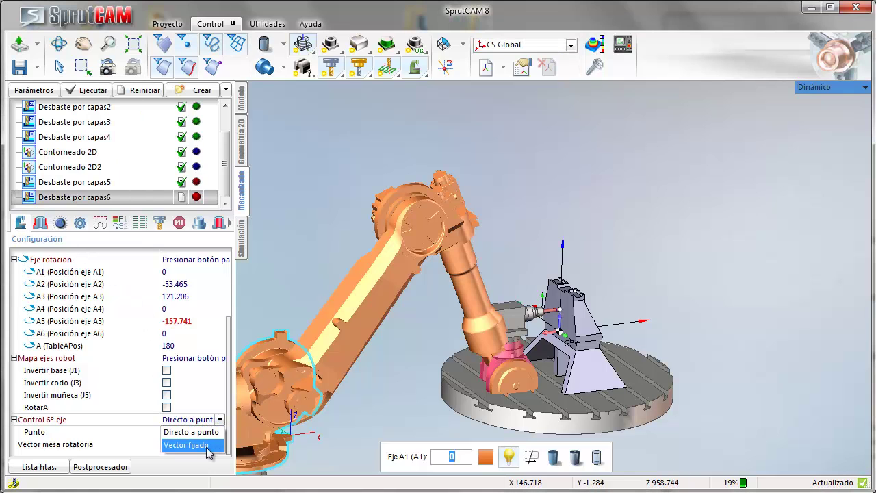
pyautogui.click(211, 446)
pyautogui.click(180, 262)
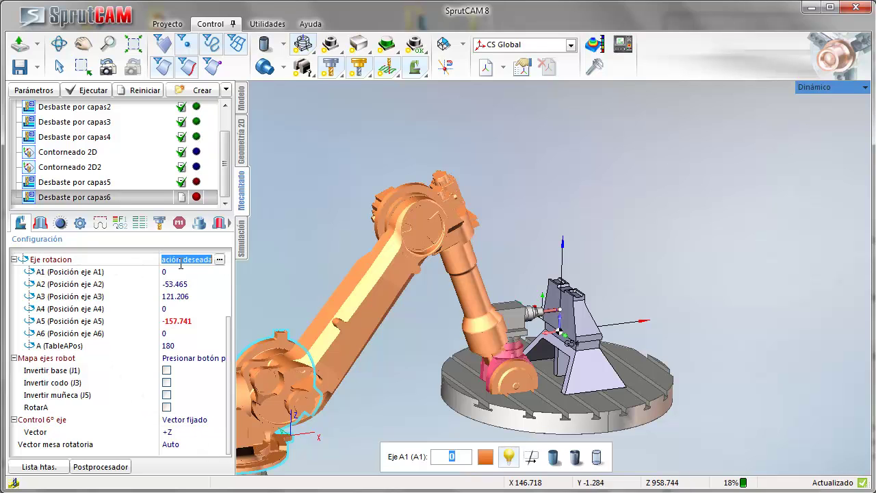
pyautogui.click(219, 261)
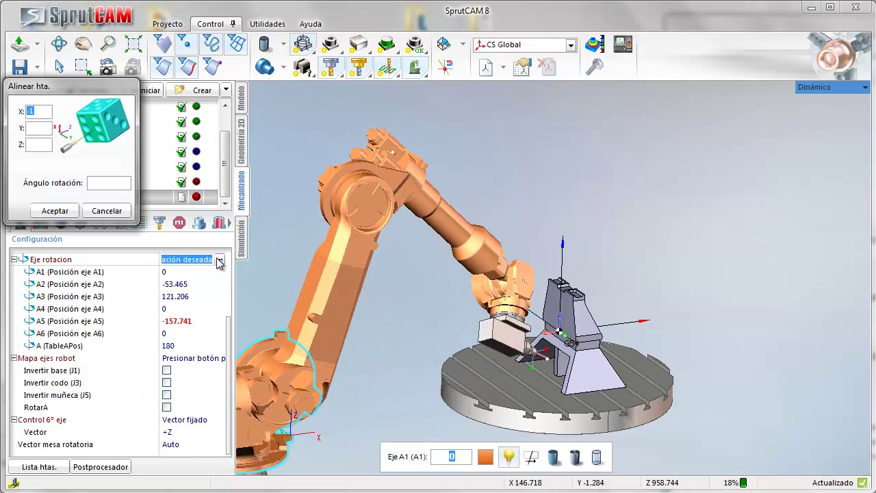
pyautogui.click(54, 211)
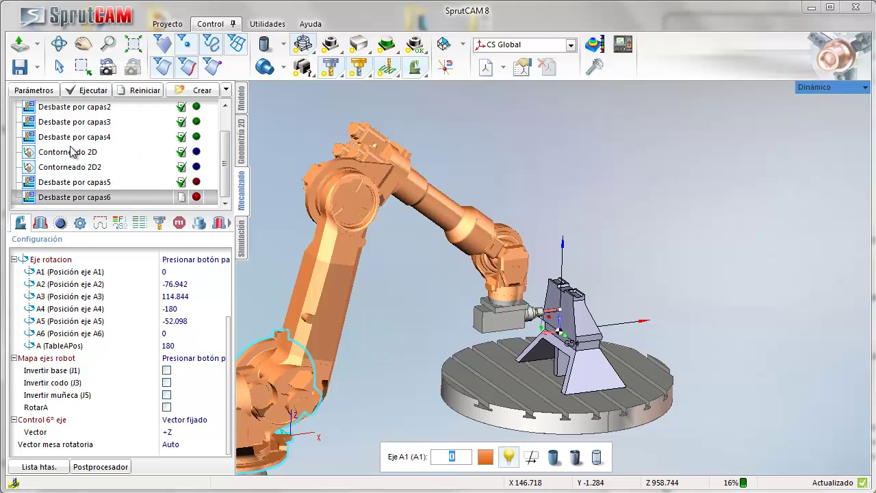
# Step: Calculate the Desbaste por capas6 toolpath and inspect the passes on the side face up close
pyautogui.click(87, 93)
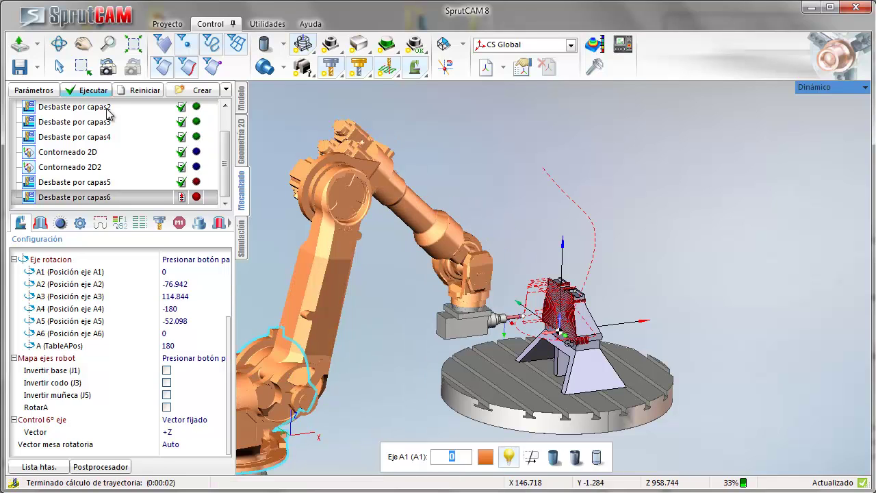
pyautogui.scroll(5, 563, 318)
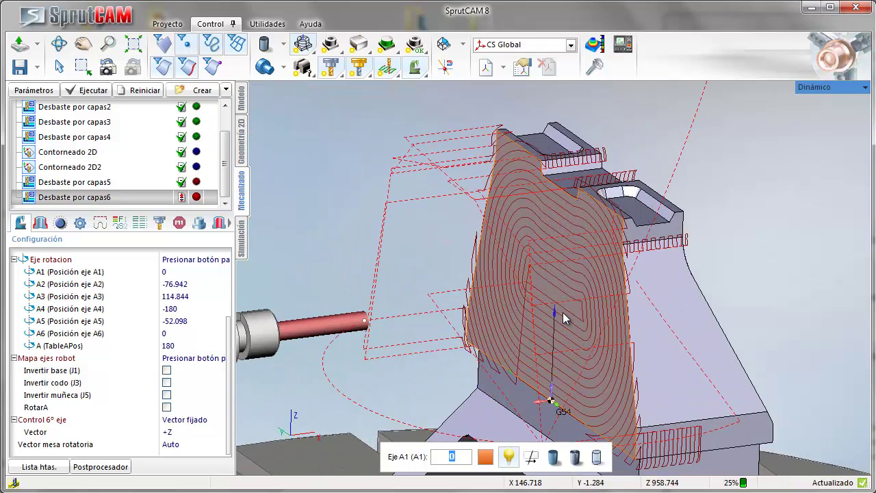
pyautogui.scroll(-2, 564, 317)
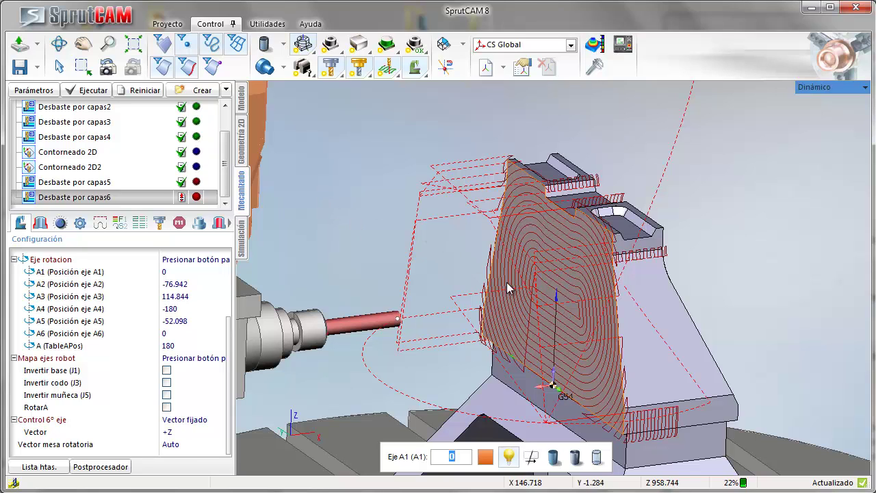
# Step: Replace the assigned face Cara7 in the Desbaste por capas6 job with the large side face in front of the tool, Cara11
pyautogui.click(541, 295)
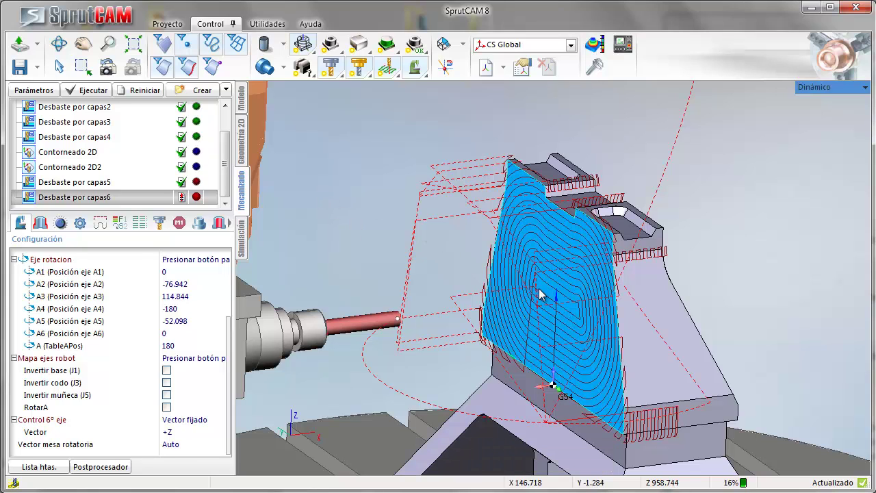
pyautogui.click(40, 223)
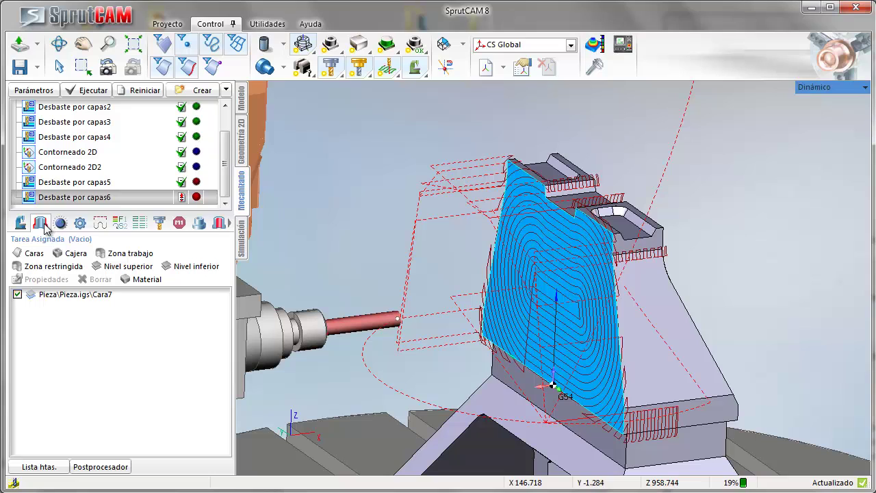
pyautogui.click(192, 269)
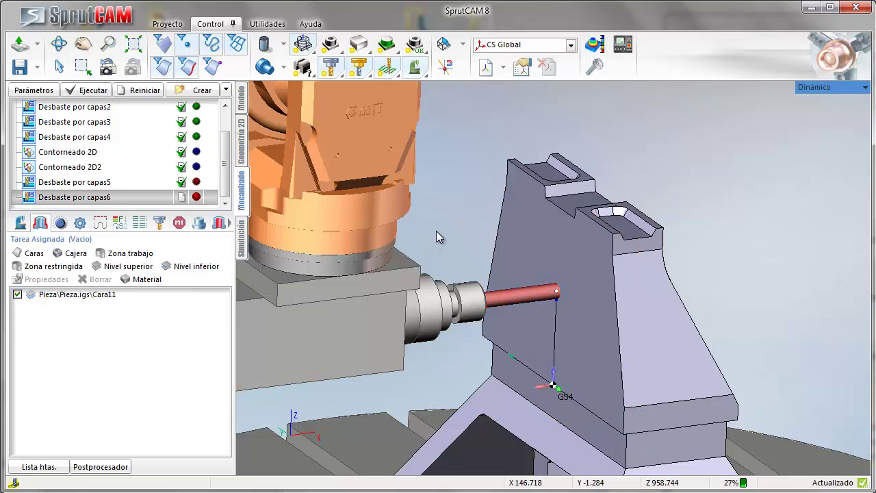
# Step: Change the machining strategy of Desbaste por capas6 to Paralelo with a new step angle and recalculate the toolpath
pyautogui.click(46, 198)
pyautogui.doubleClick(46, 198)
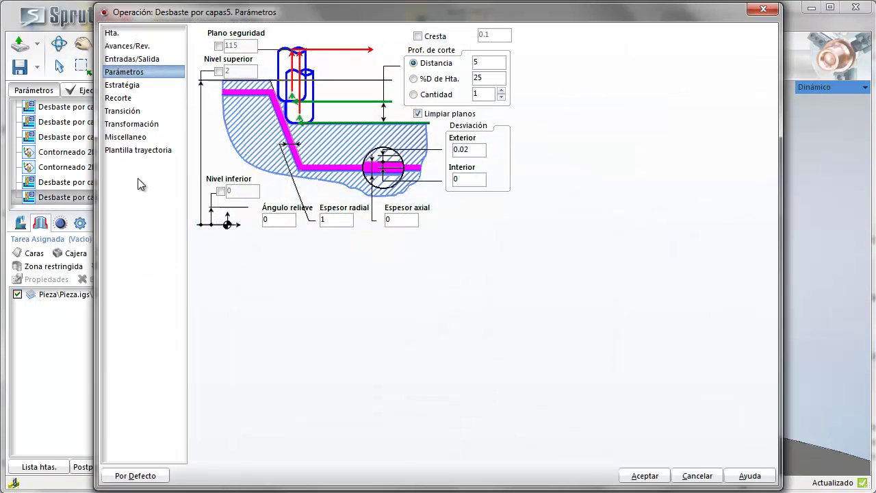
pyautogui.click(128, 85)
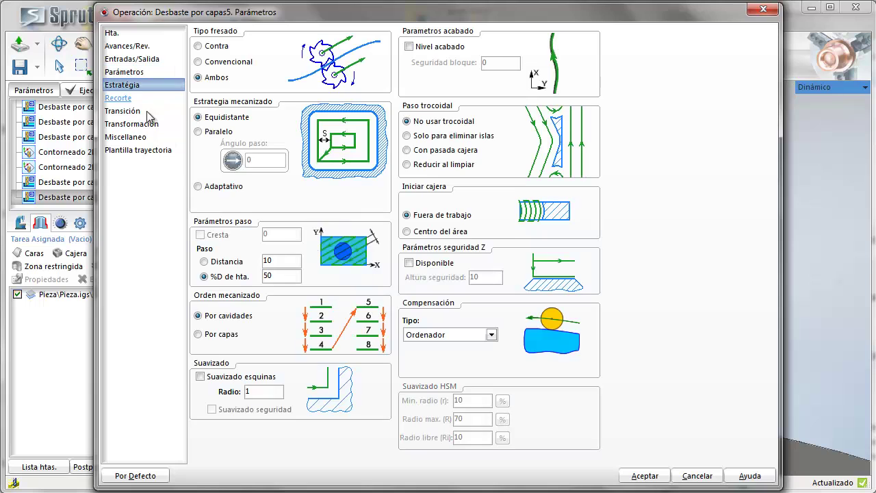
pyautogui.click(209, 132)
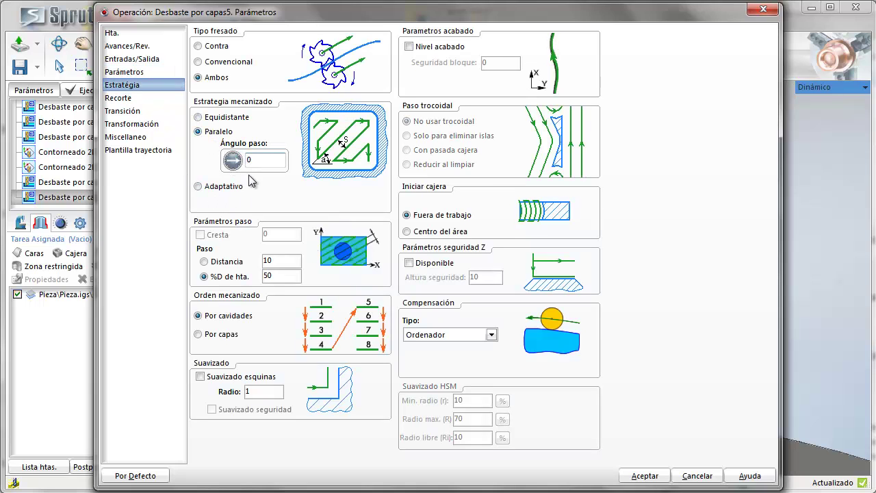
pyautogui.write('9')
pyautogui.click(645, 475)
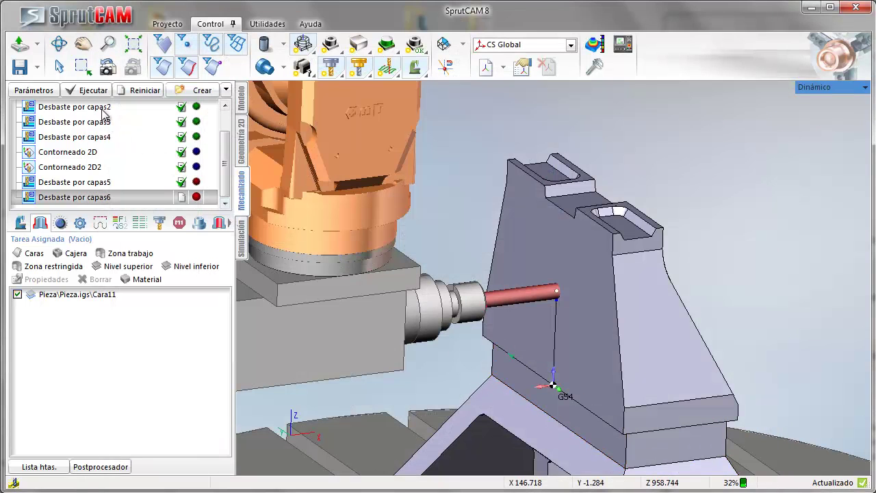
pyautogui.click(92, 90)
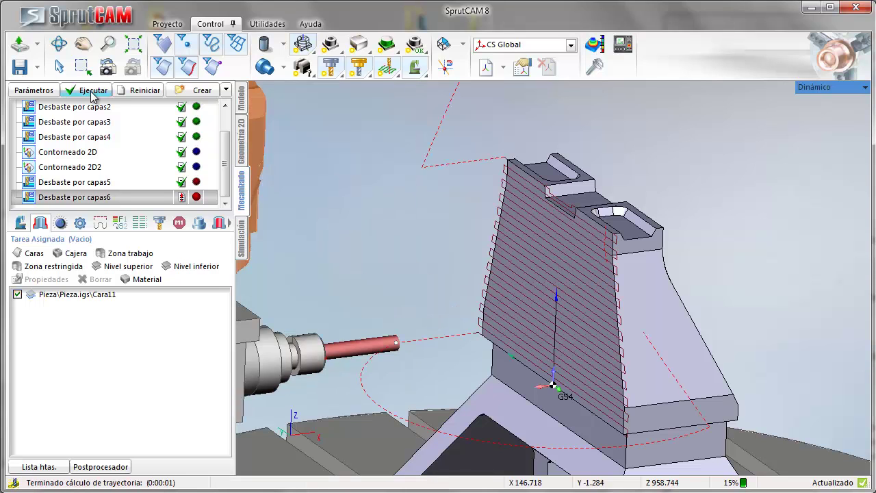
pyautogui.moveTo(507, 362); pyautogui.dragTo(557, 351, button='right')
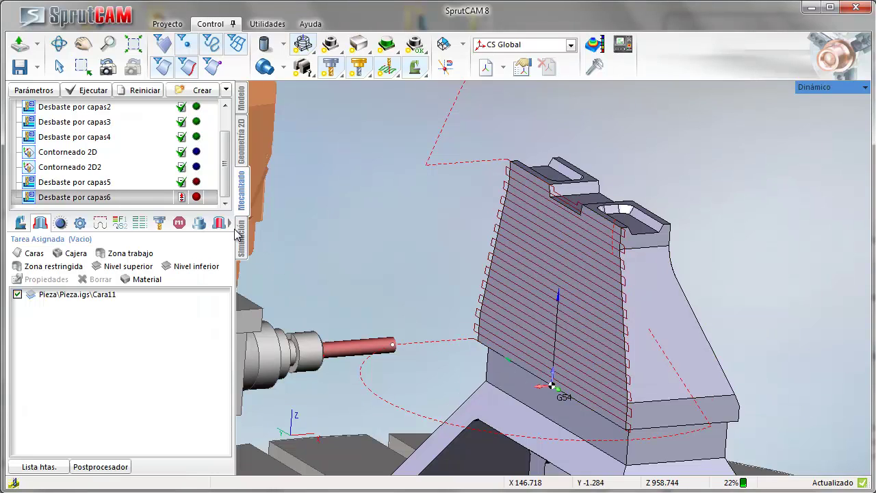
# Step: Check the status details of Desbaste por capas6 and simulate the operation at a reduced speed, watching the side being machined
pyautogui.click(163, 199)
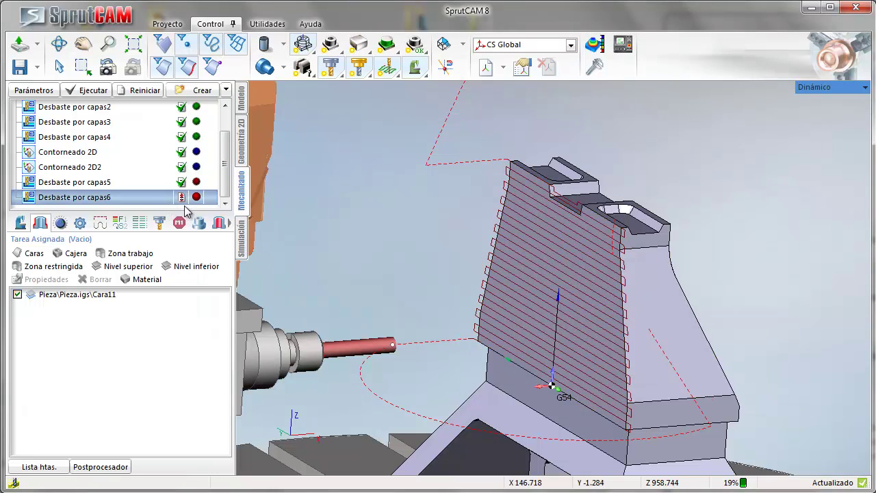
pyautogui.moveTo(183, 204)
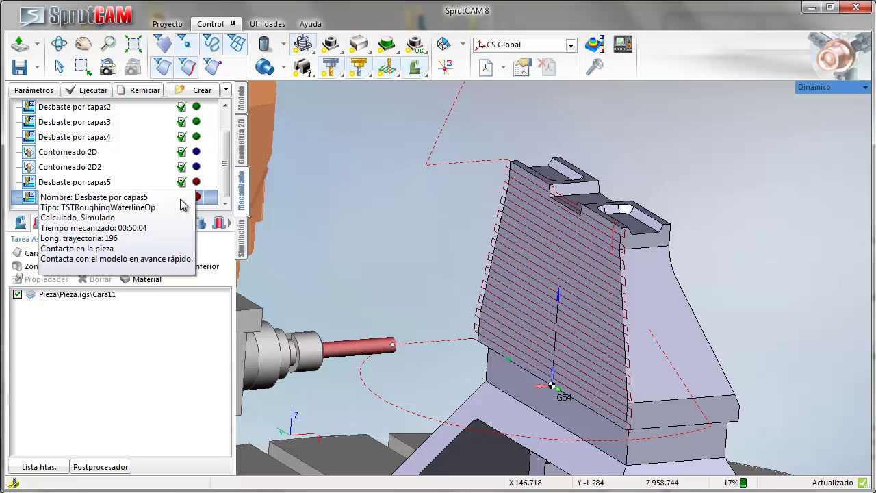
pyautogui.click(241, 236)
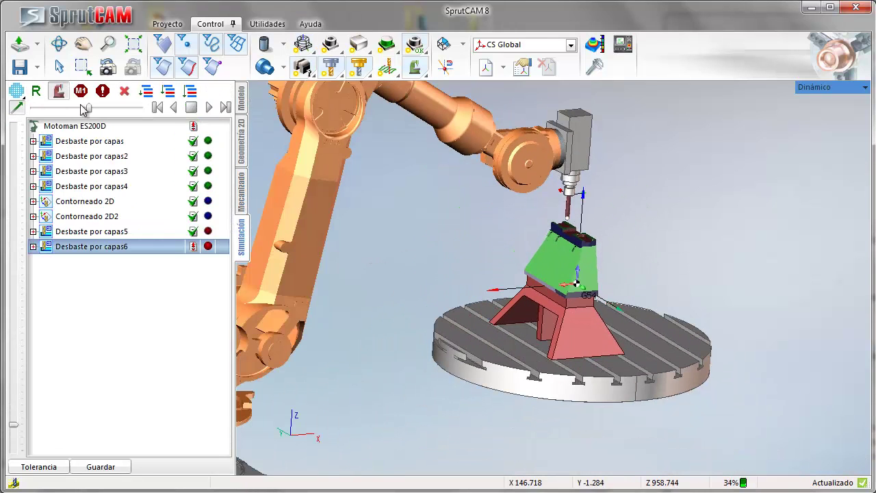
pyautogui.moveTo(88, 108); pyautogui.dragTo(66, 108)
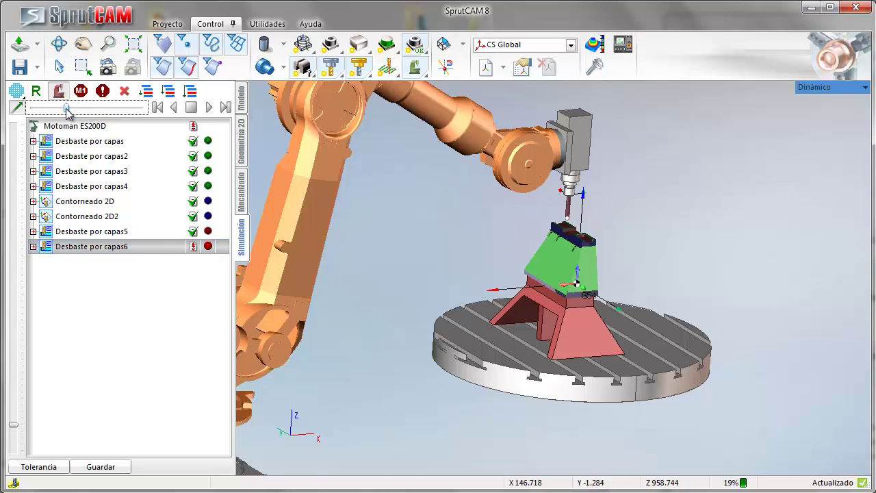
pyautogui.click(210, 108)
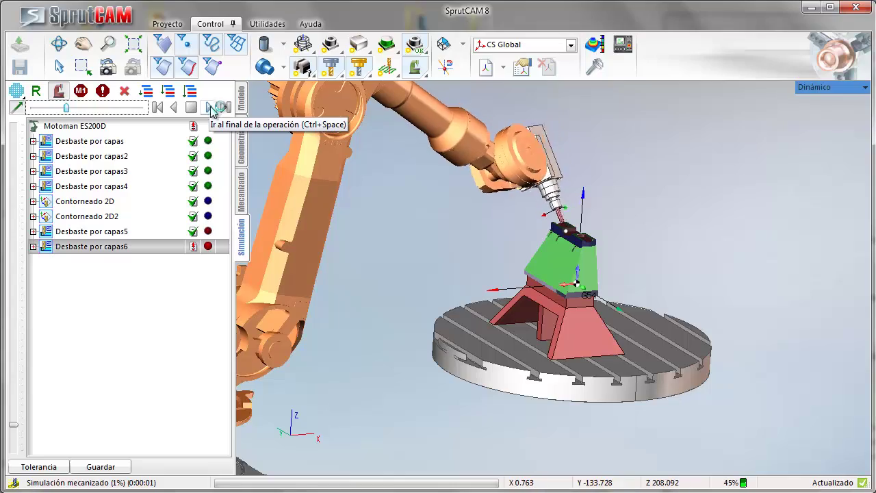
pyautogui.moveTo(510, 449); pyautogui.dragTo(288, 473, button='right')
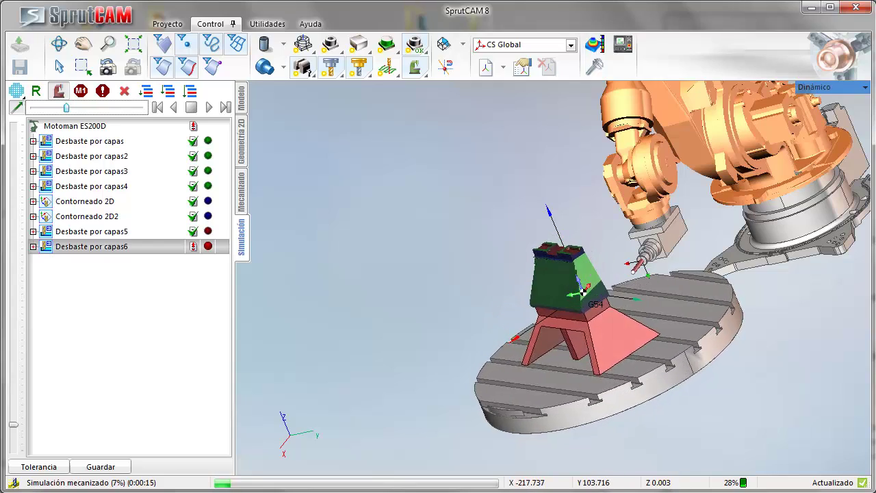
# Step: Open the machine configuration of Desbaste por capas6 at its approach reference points setting
pyautogui.moveTo(324, 404); pyautogui.dragTo(575, 360, button='right')
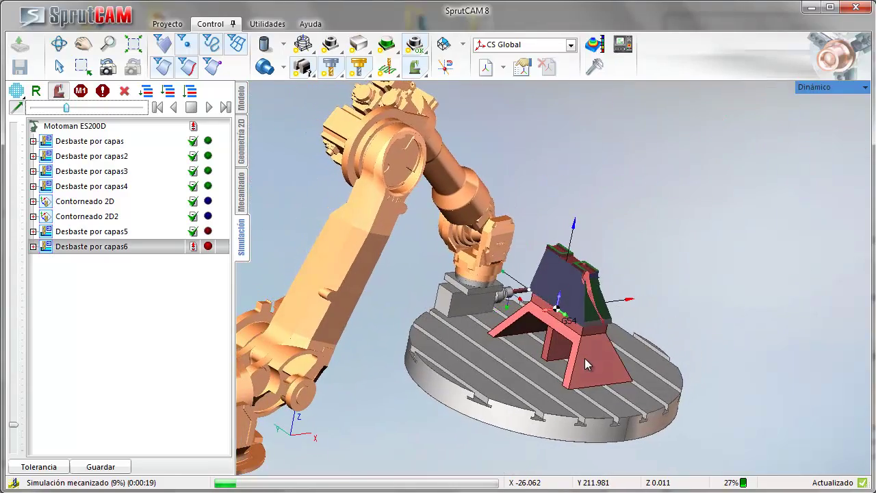
pyautogui.click(242, 200)
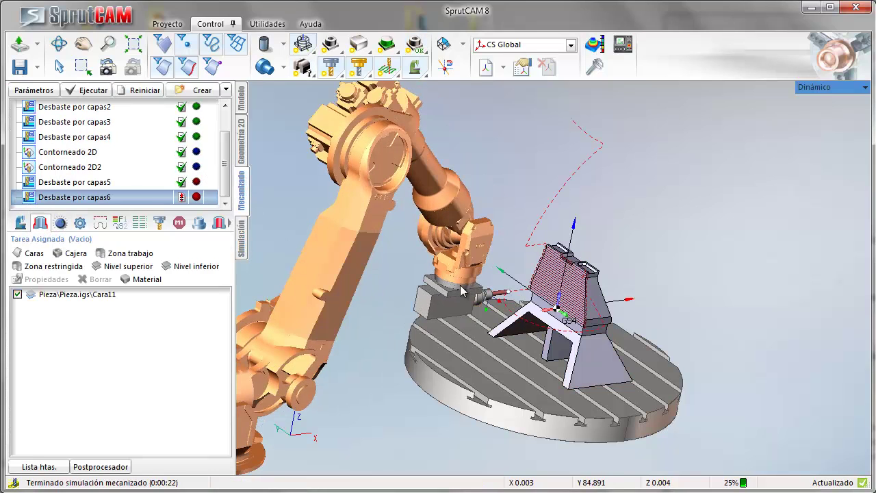
pyautogui.click(21, 224)
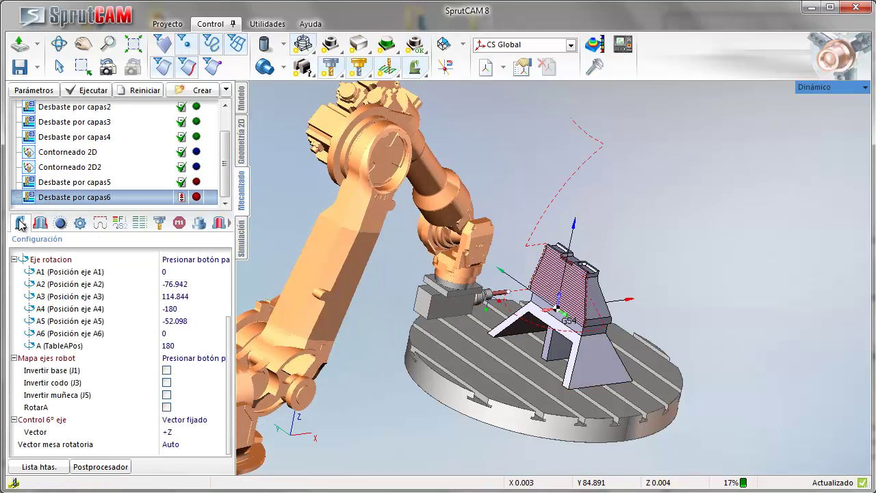
pyautogui.scroll(2, 228, 306)
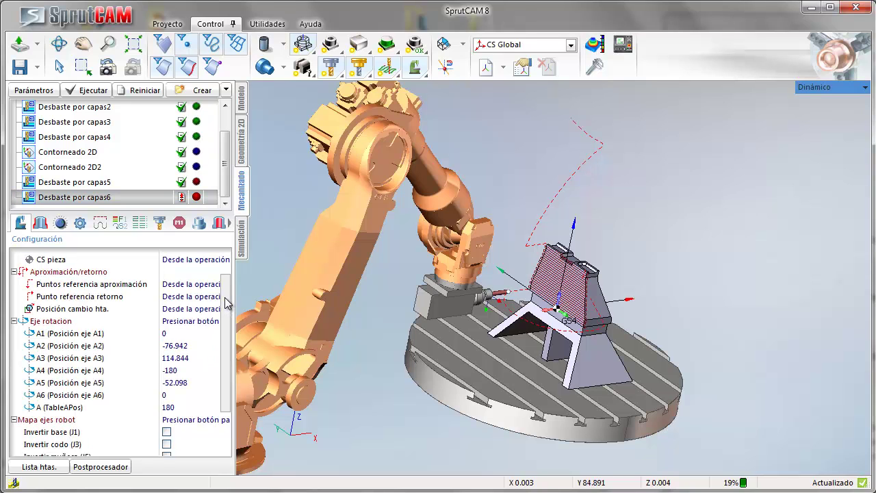
pyautogui.click(127, 287)
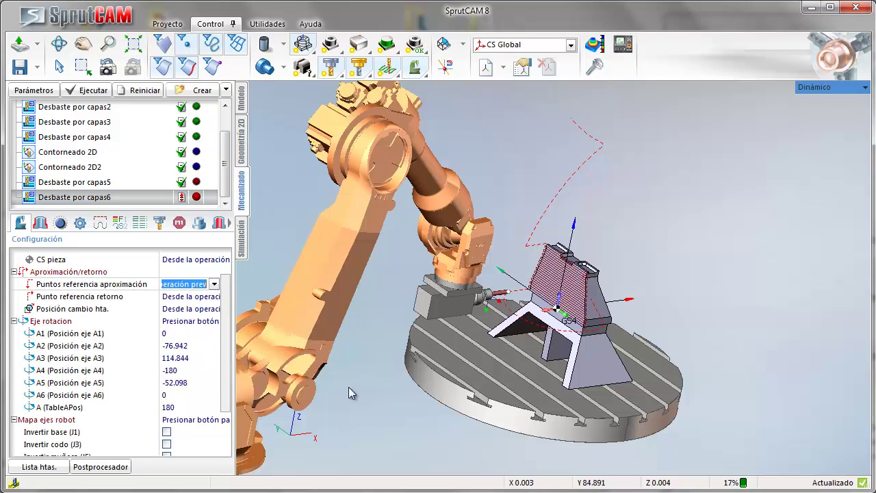
# Step: Swing robot axes A2 and A3 so the tool stands horizontal and well clear of the part
pyautogui.scroll(-3, 597, 323)
pyautogui.moveTo(597, 327); pyautogui.dragTo(518, 343, button='right')
pyautogui.scroll(4, 531, 196)
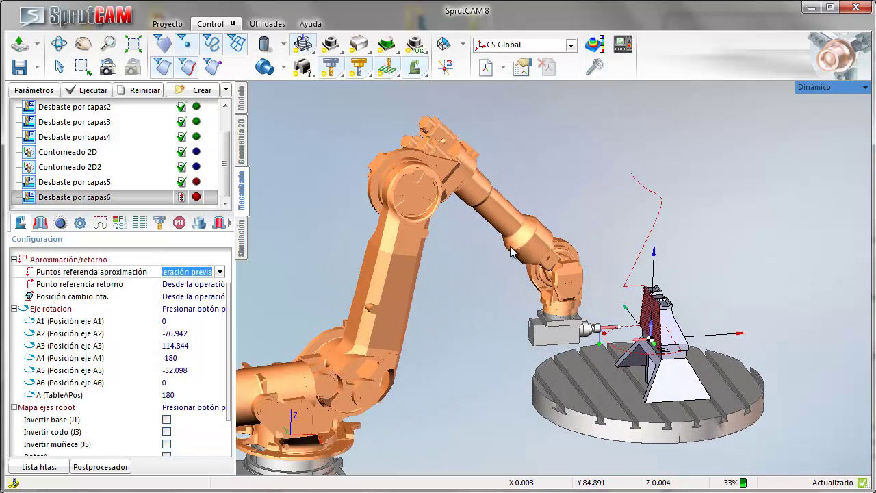
pyautogui.moveTo(405, 260); pyautogui.dragTo(362, 265)
pyautogui.moveTo(457, 192); pyautogui.dragTo(427, 284)
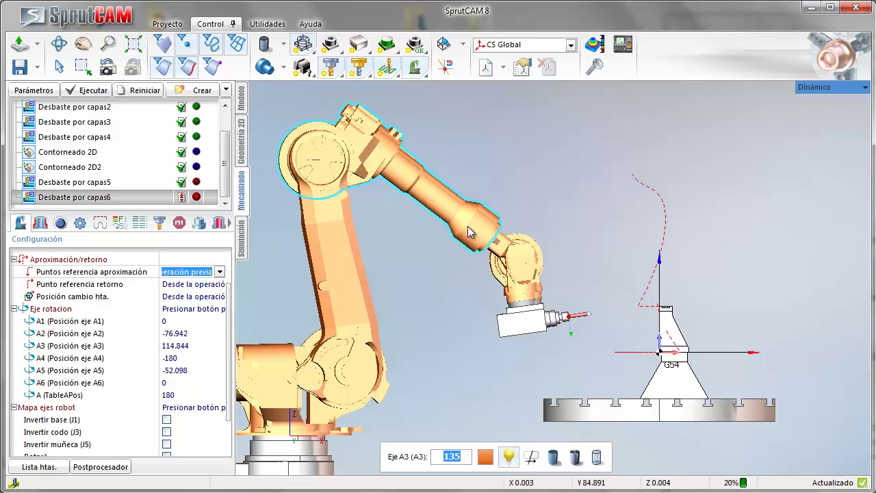
pyautogui.moveTo(465, 233); pyautogui.dragTo(432, 369)
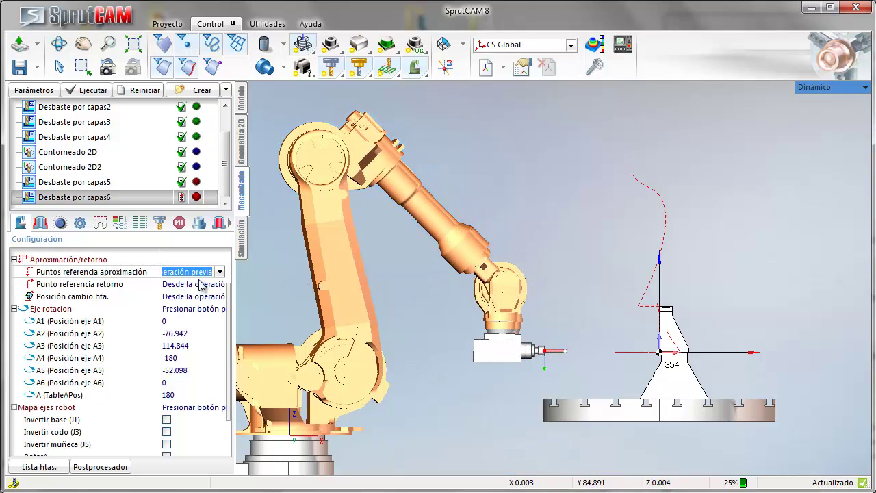
# Step: Set the approach reference points of Desbaste por capas6 to a custom point from the current robot state and recalculate the operation
pyautogui.click(220, 272)
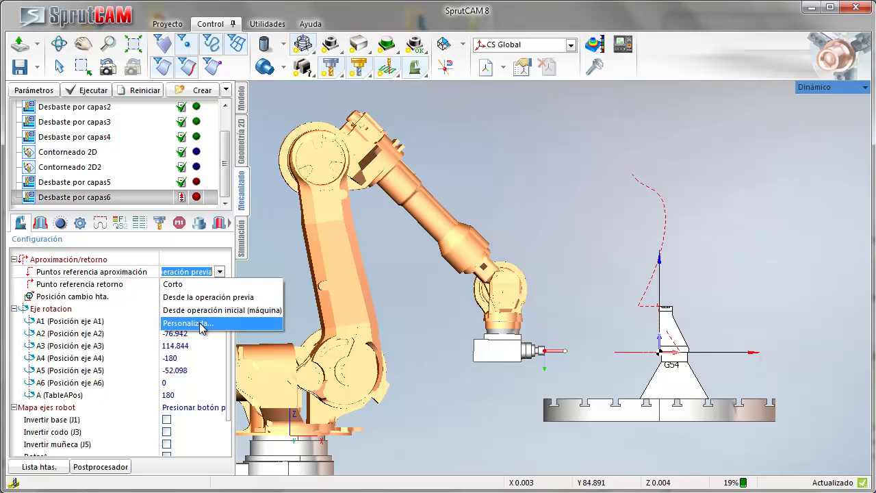
pyautogui.click(195, 323)
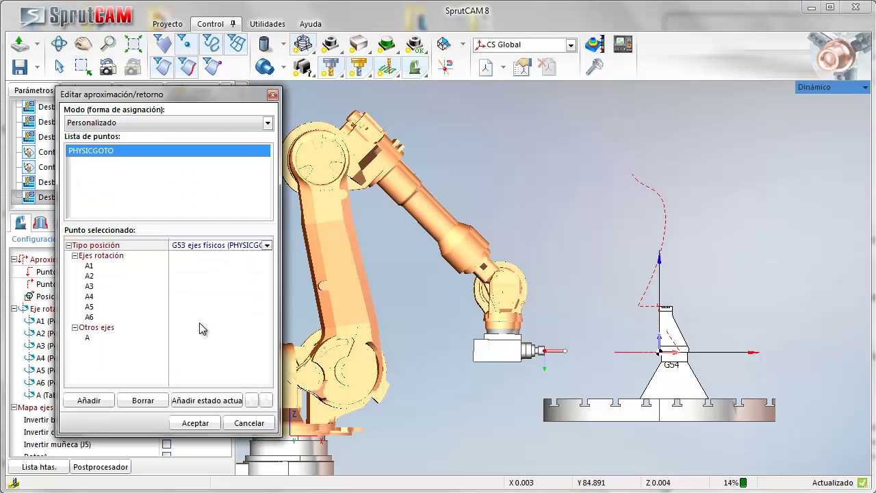
pyautogui.click(207, 400)
pyautogui.click(198, 423)
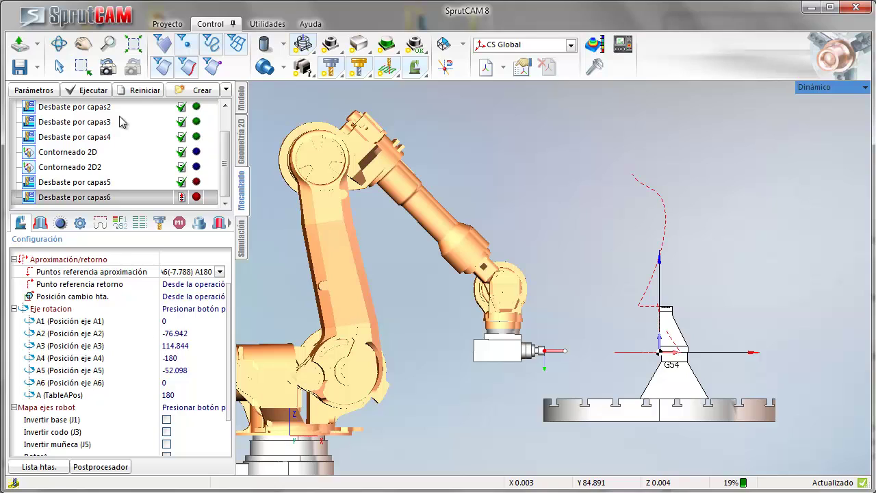
pyautogui.click(87, 90)
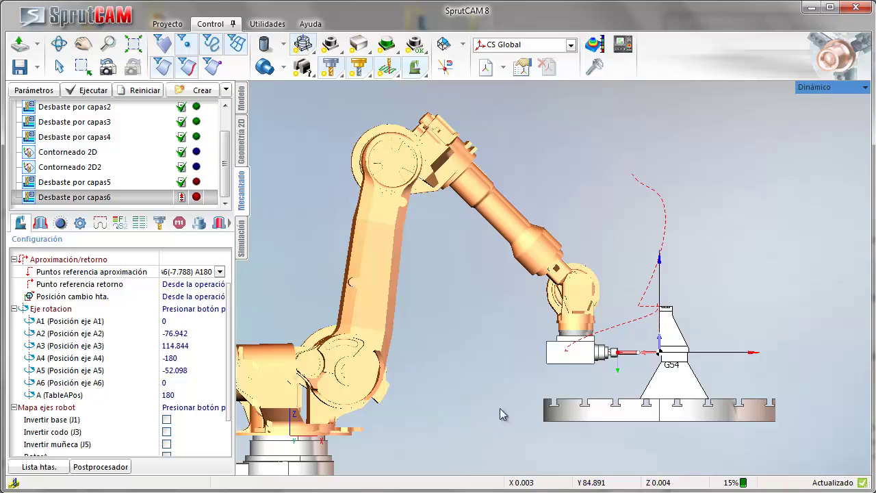
# Step: Simulate Desbaste por capas6 and examine the robot's approach to the part
pyautogui.moveTo(630, 375); pyautogui.dragTo(662, 429, button='right')
pyautogui.scroll(6, 663, 428)
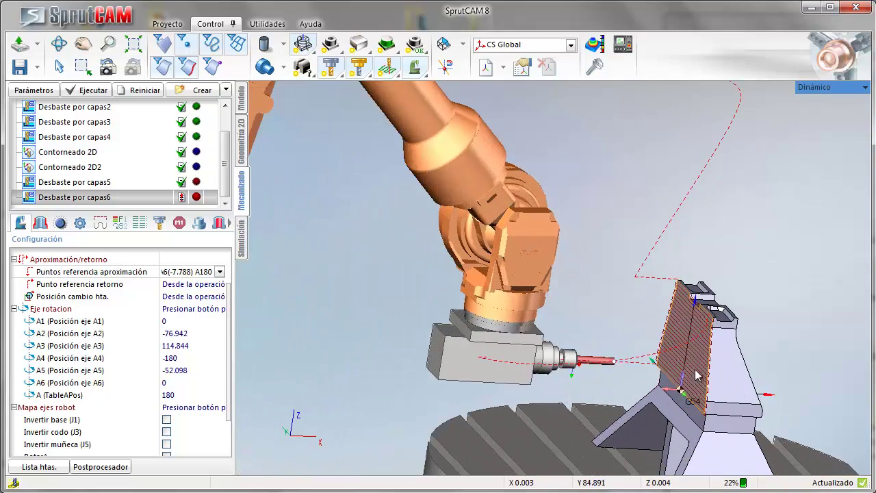
pyautogui.moveTo(731, 387); pyautogui.dragTo(728, 325, button='right')
pyautogui.scroll(-6, 728, 326)
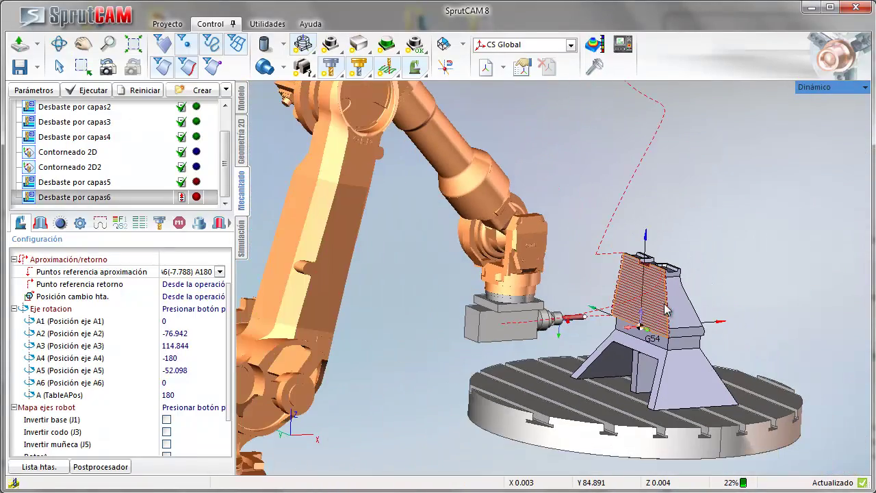
pyautogui.click(241, 243)
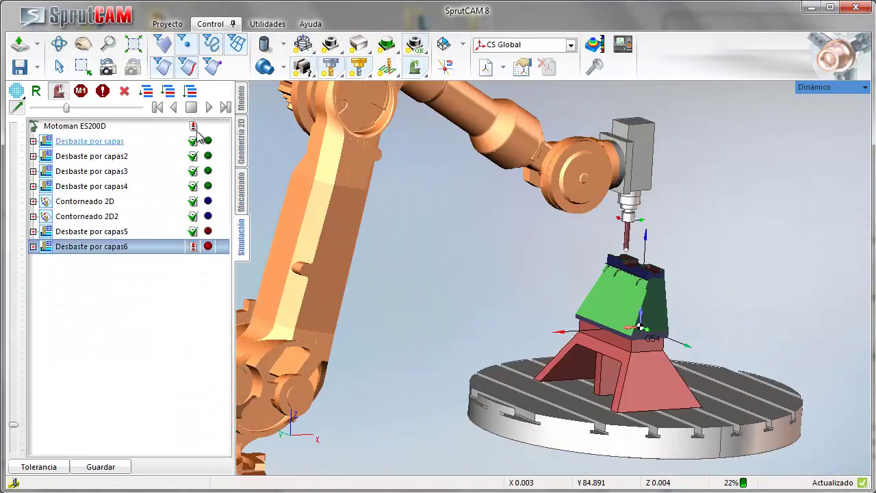
pyautogui.click(209, 108)
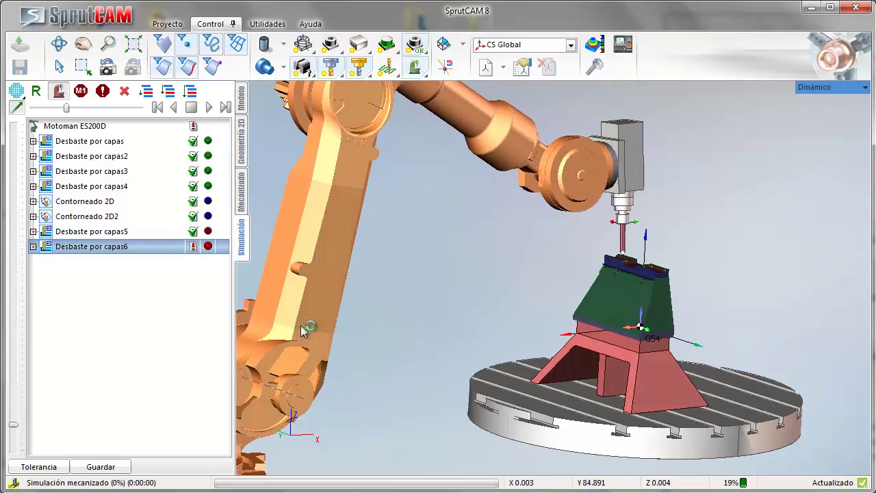
pyautogui.moveTo(381, 365); pyautogui.dragTo(664, 421, button='right')
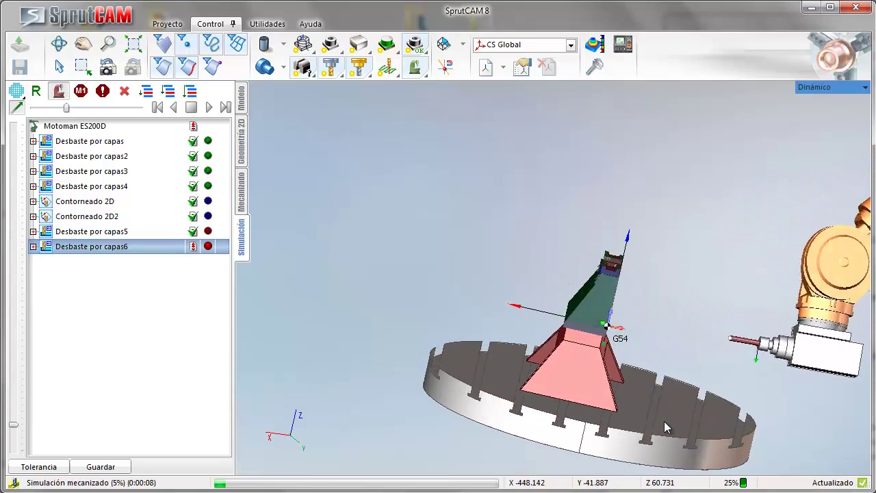
pyautogui.moveTo(643, 414); pyautogui.dragTo(322, 397, button='right')
pyautogui.scroll(2, 464, 385)
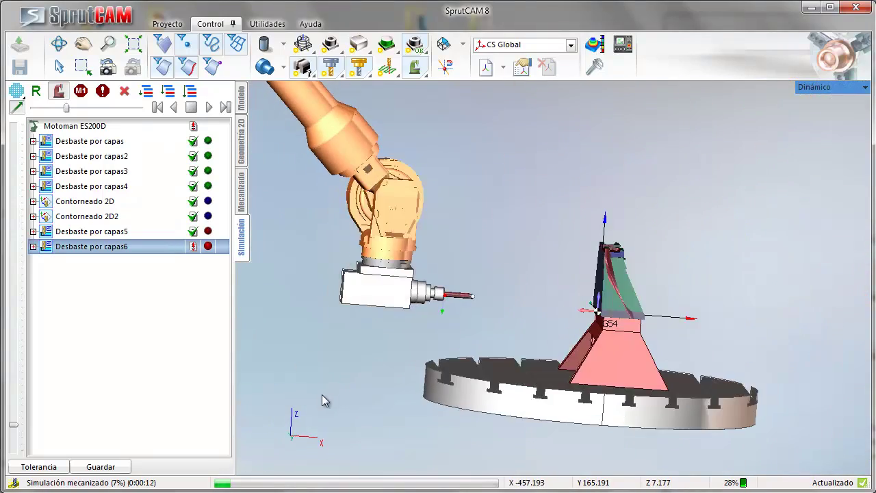
# Step: Select Desbaste por capas5 and, in a side view, rotate robot axis A2 back to -96 to clear the part
pyautogui.click(242, 200)
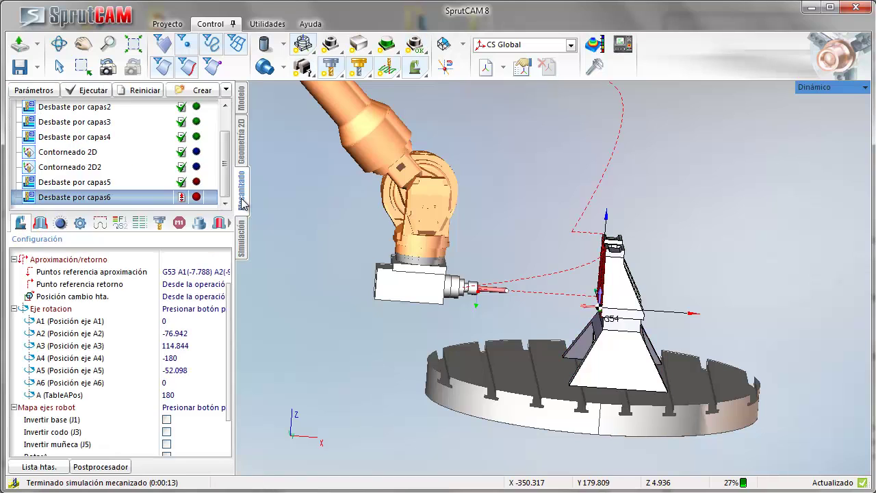
pyautogui.click(72, 182)
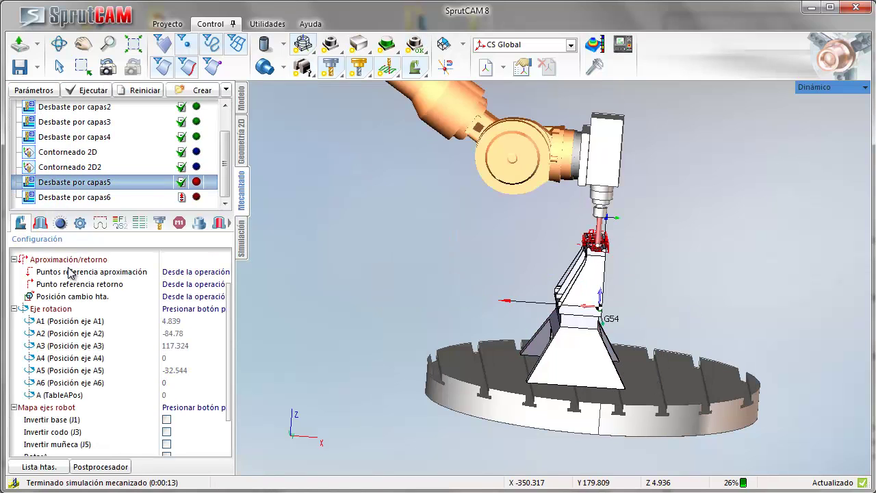
pyautogui.hotkey('ctrl', '1')
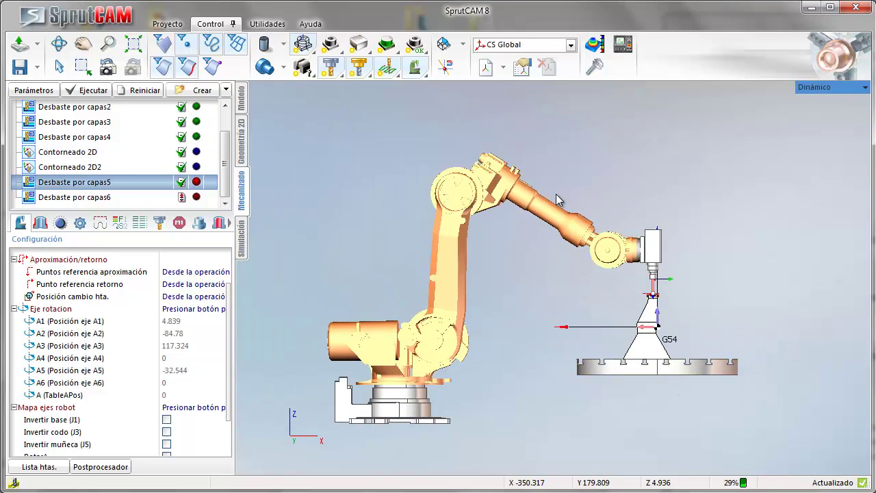
pyautogui.scroll(3, 558, 199)
pyautogui.moveTo(396, 259); pyautogui.dragTo(370, 264)
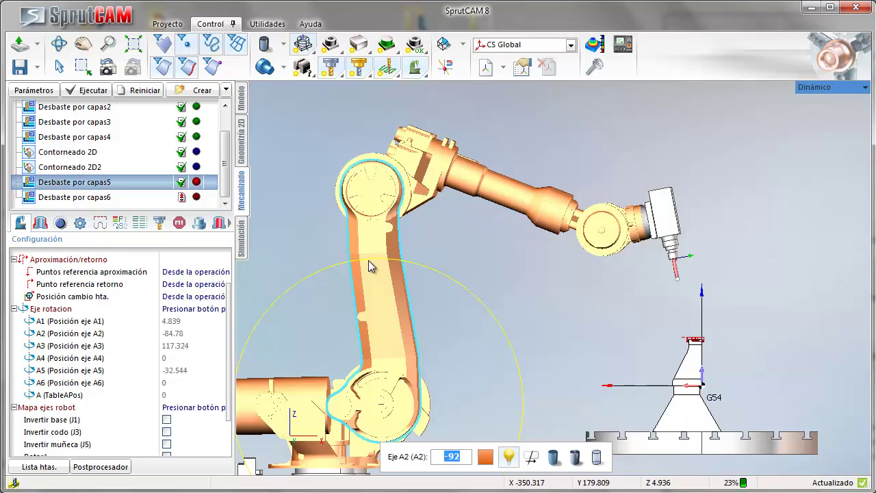
pyautogui.moveTo(369, 260); pyautogui.dragTo(359, 265)
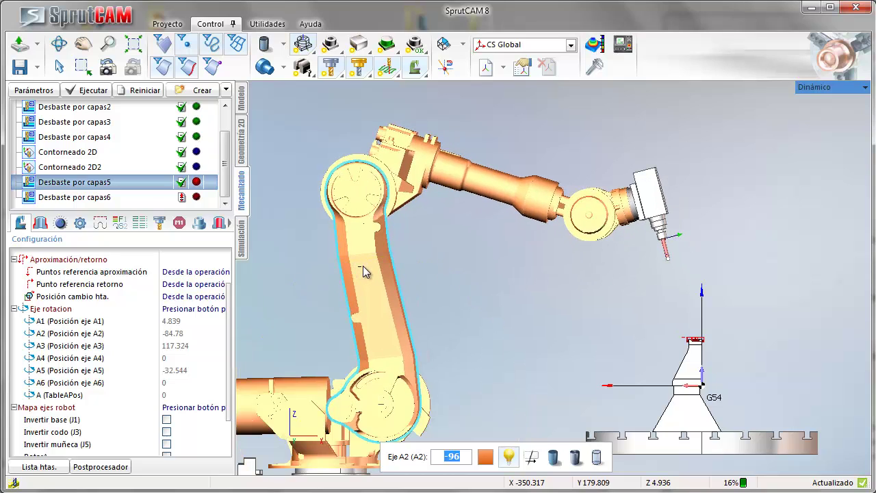
# Step: Set the return reference point of Desbaste por capas5 to a custom point from the current robot state
pyautogui.click(101, 272)
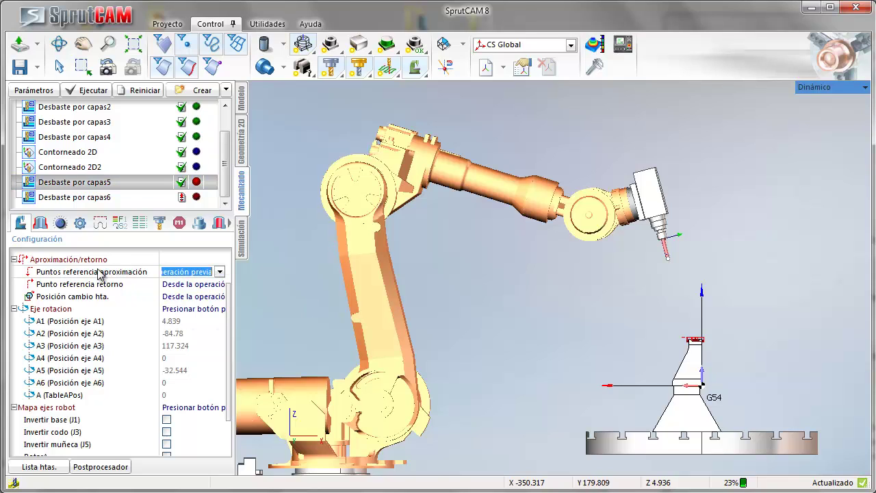
pyautogui.click(100, 284)
pyautogui.click(219, 285)
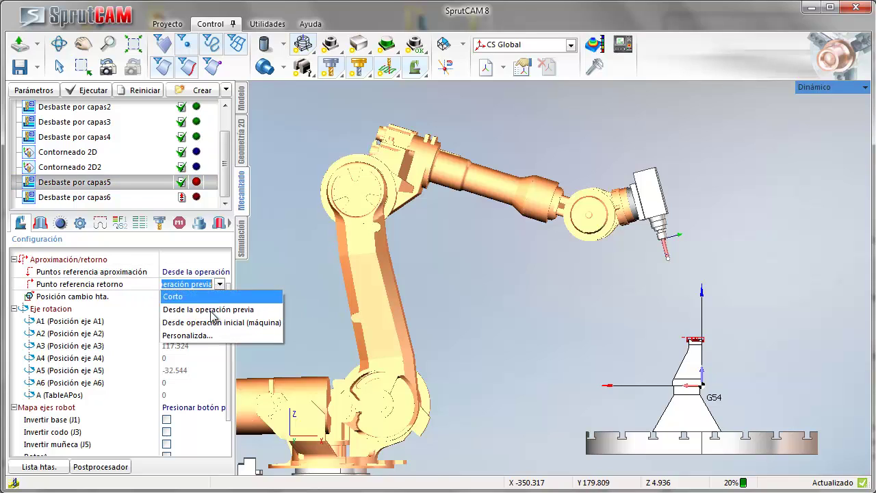
pyautogui.click(212, 334)
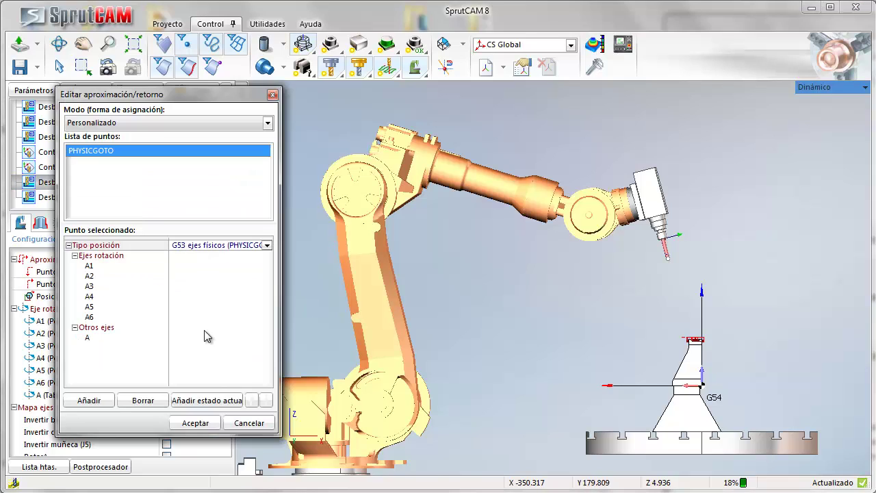
pyautogui.click(208, 401)
pyautogui.click(196, 423)
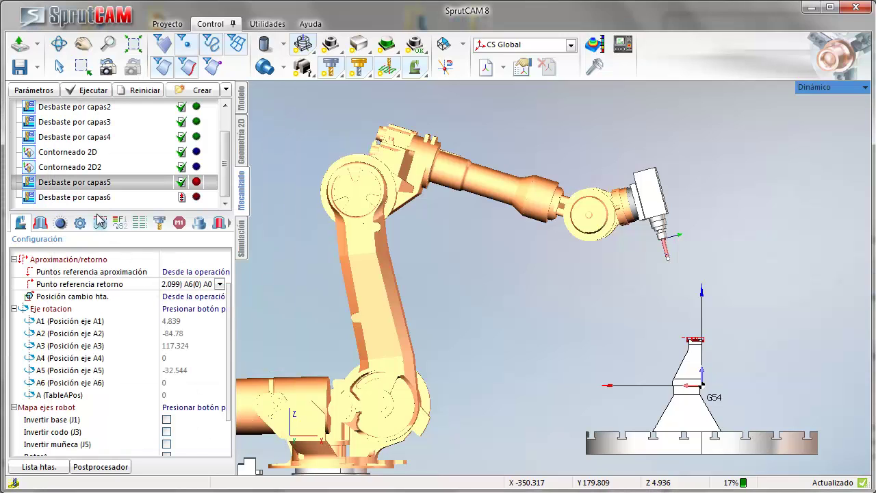
# Step: Reset Desbaste por capas5, then recalculate the toolpaths of Desbaste por capas5 and Desbaste por capas6
pyautogui.click(130, 95)
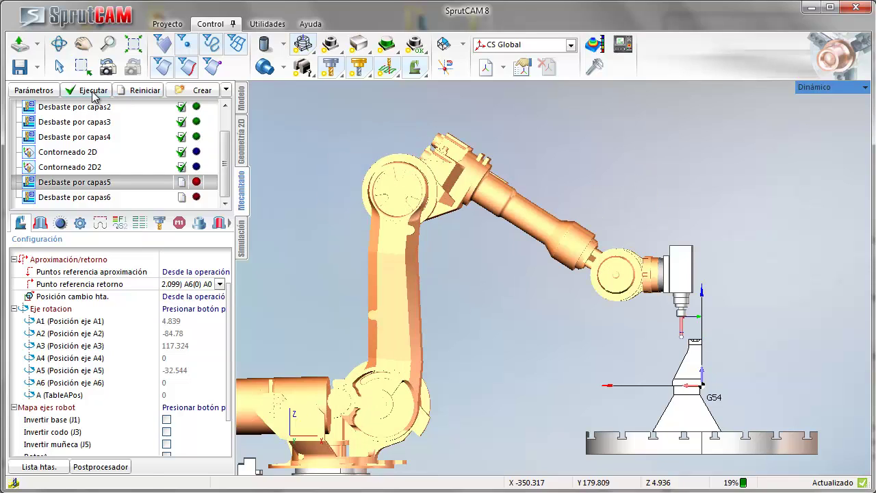
pyautogui.click(91, 91)
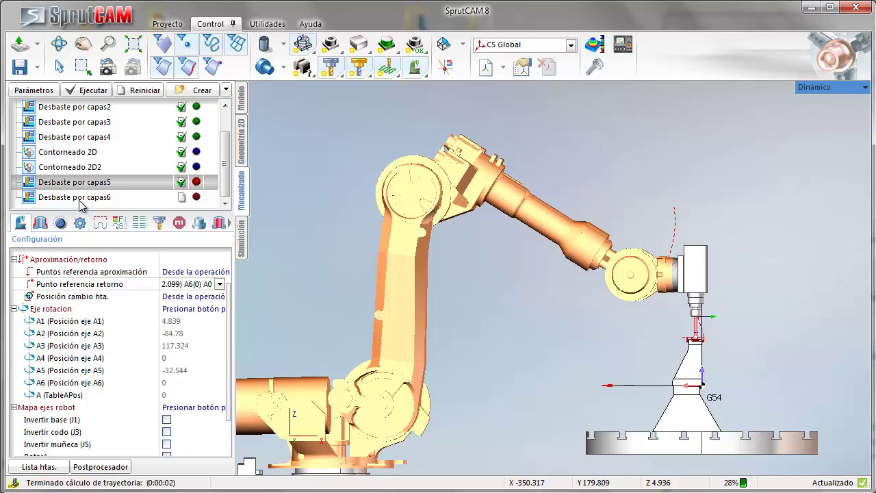
pyautogui.click(79, 198)
pyautogui.click(93, 91)
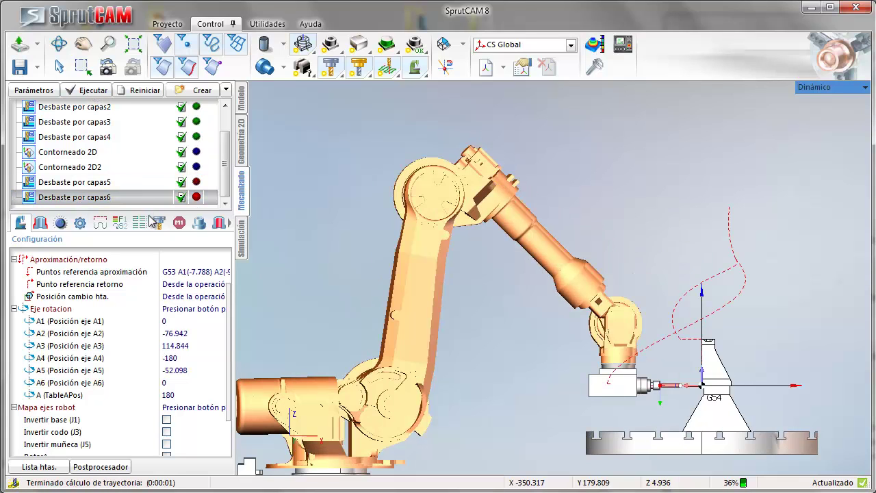
# Step: Simulate the machining starting from the Retorno move of Desbaste por capas5, with the whole robot and table in view
pyautogui.click(241, 239)
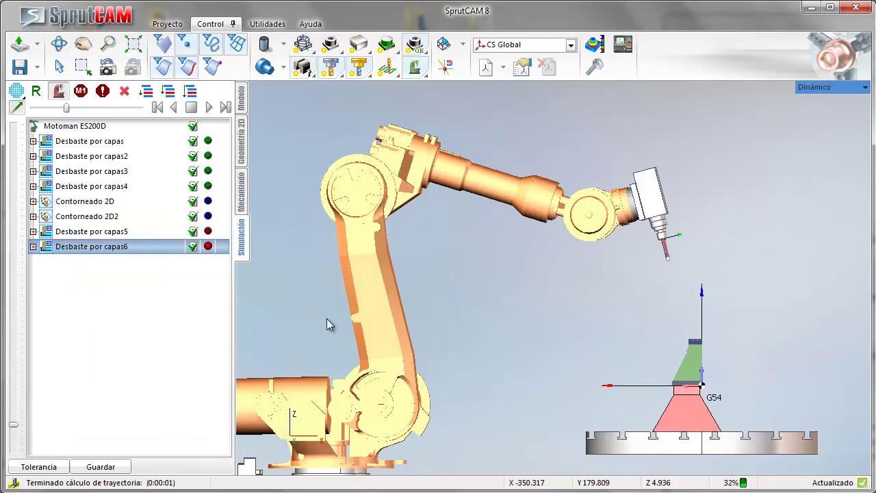
pyautogui.doubleClick(69, 236)
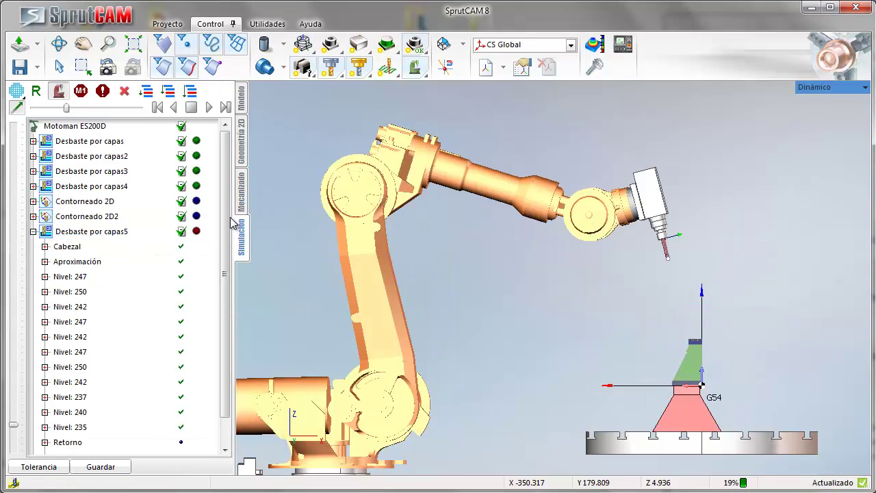
pyautogui.moveTo(226, 212); pyautogui.dragTo(223, 305)
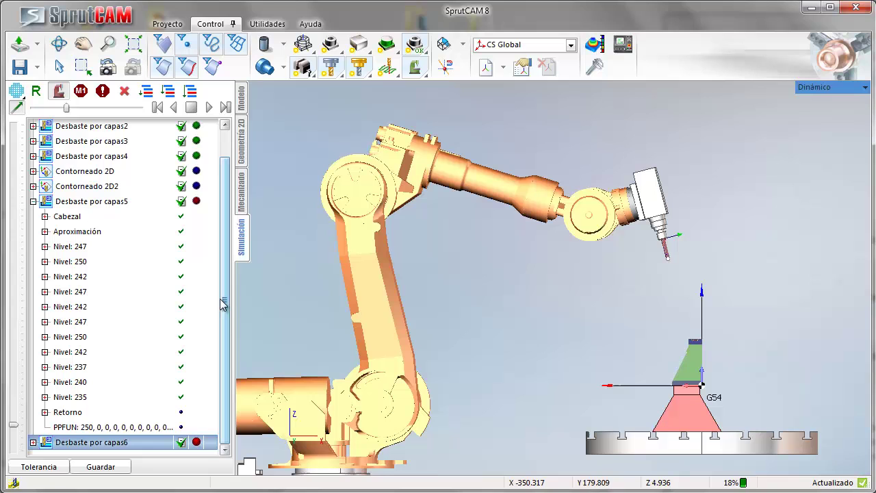
pyautogui.click(71, 415)
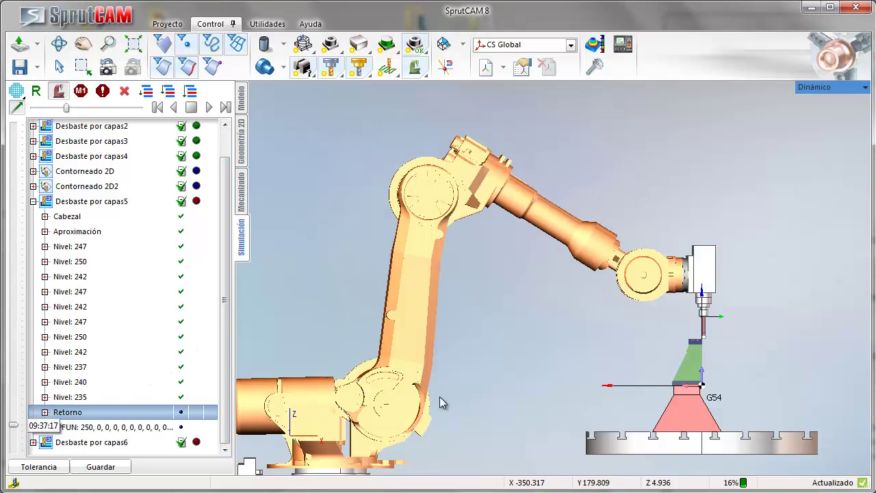
pyautogui.moveTo(439, 397); pyautogui.dragTo(581, 349, button='right')
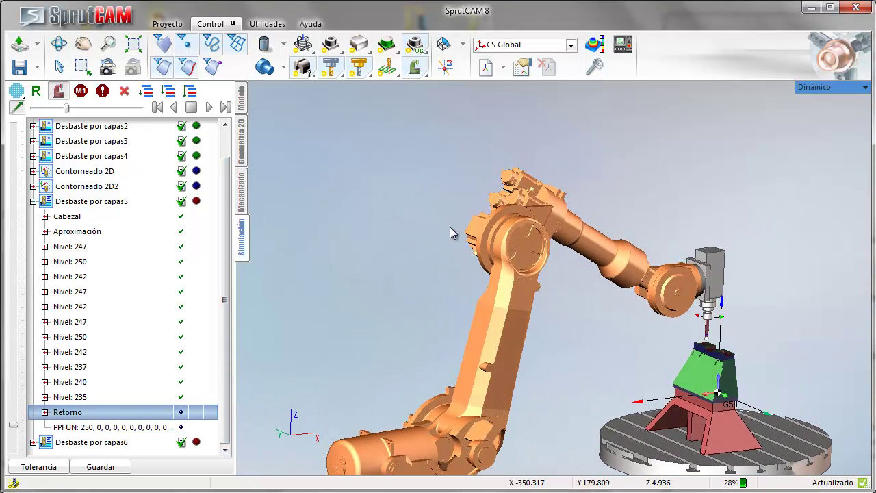
pyautogui.moveTo(451, 248); pyautogui.dragTo(341, 172, button='middle')
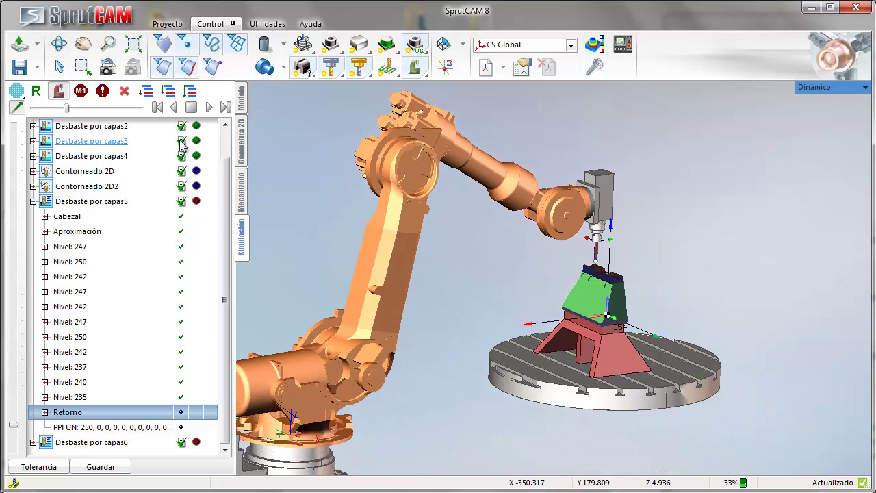
pyautogui.click(211, 109)
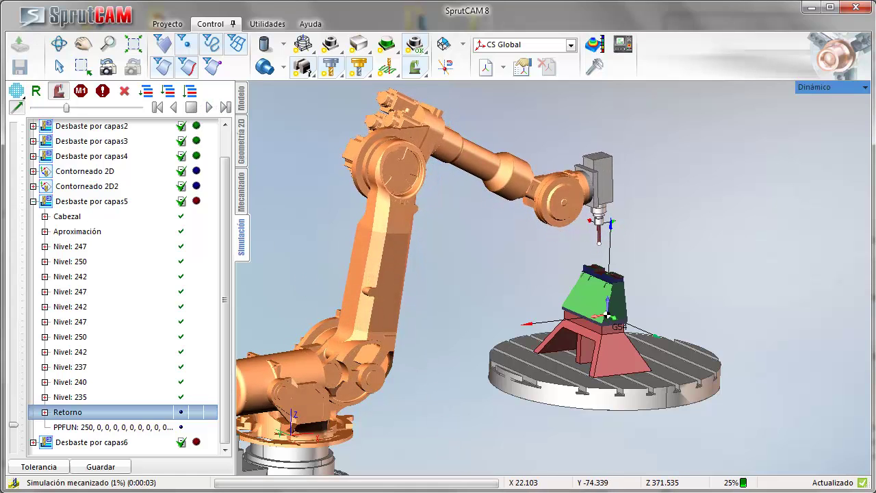
# Step: Speed up the running simulation and examine the robot's approach, cutting and return in Desbaste por capas6 from several angles
pyautogui.click(88, 108)
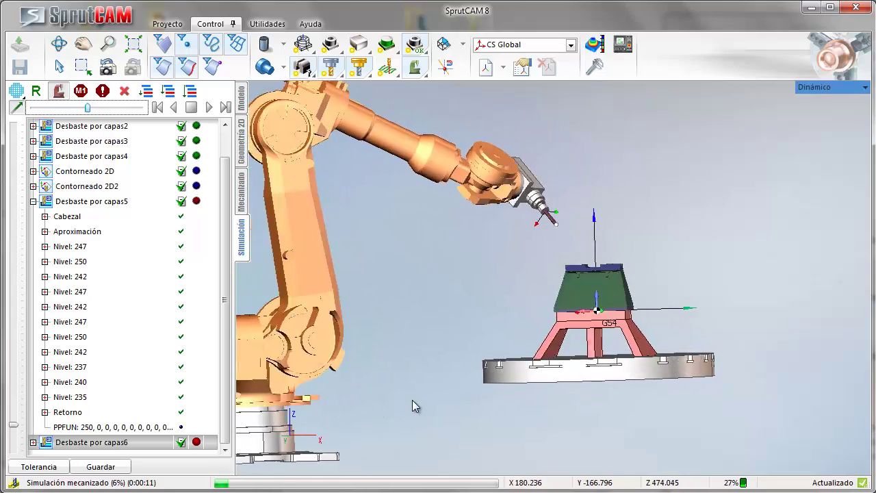
pyautogui.moveTo(445, 398); pyautogui.dragTo(725, 407, button='middle')
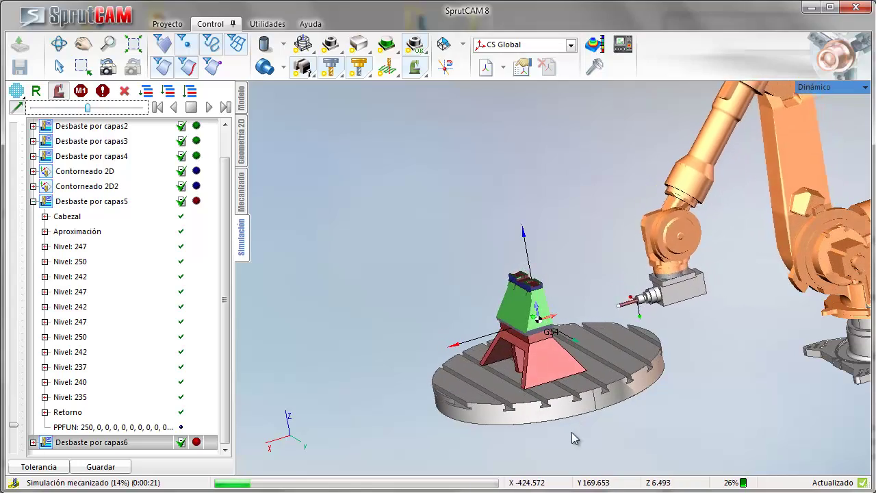
pyautogui.moveTo(573, 433); pyautogui.dragTo(322, 481, button='middle')
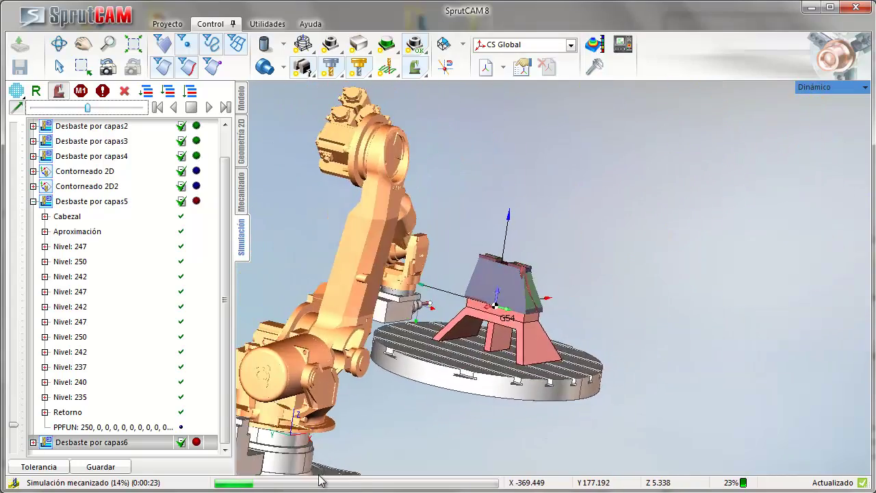
pyautogui.moveTo(424, 413); pyautogui.dragTo(585, 291, button='middle')
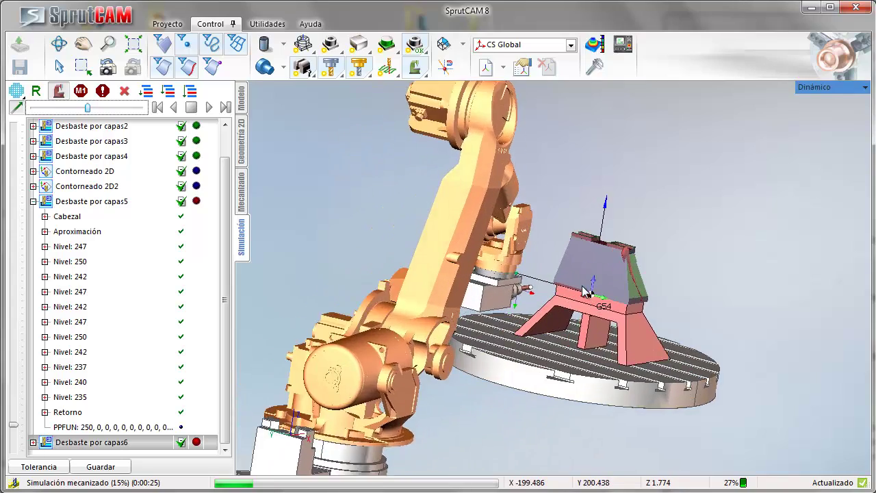
pyautogui.scroll(3, 585, 291)
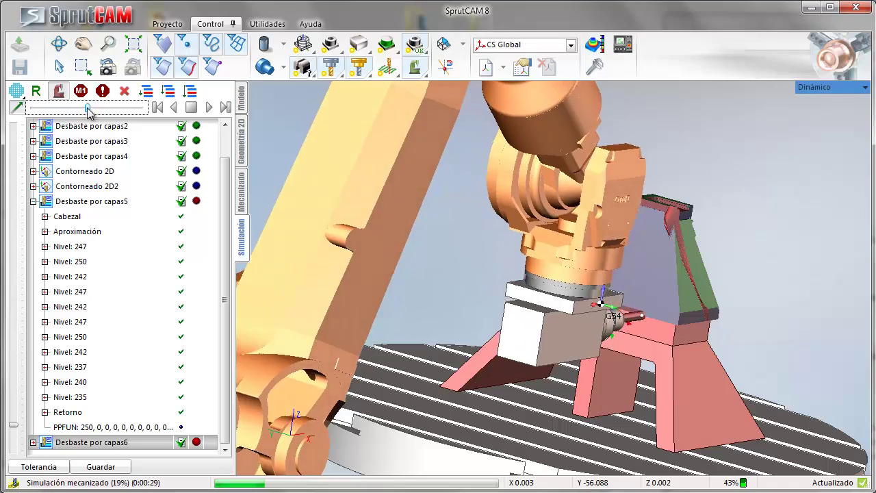
pyautogui.moveTo(88, 108); pyautogui.dragTo(108, 108)
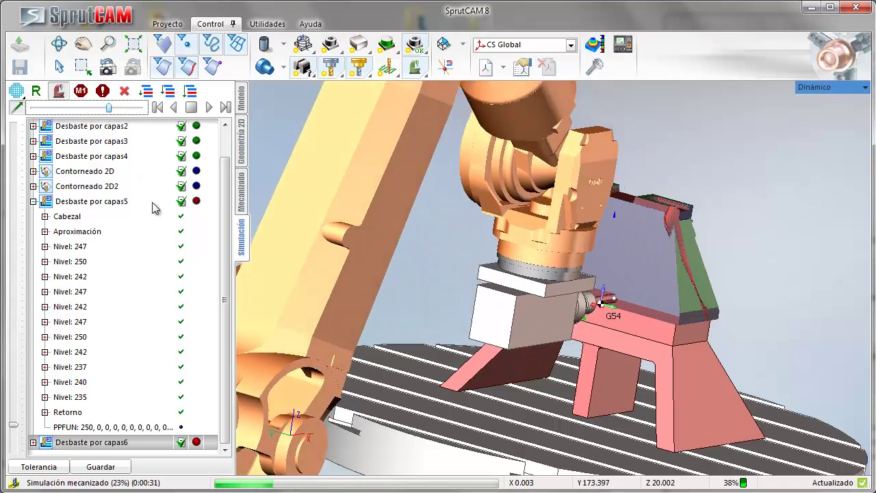
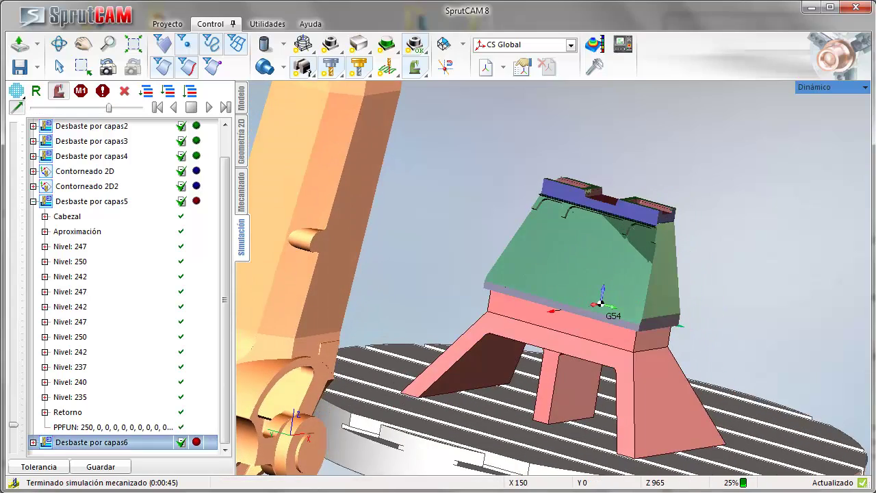
pyautogui.scroll(-5, 576, 282)
pyautogui.moveTo(575, 282); pyautogui.dragTo(544, 330, button='right')
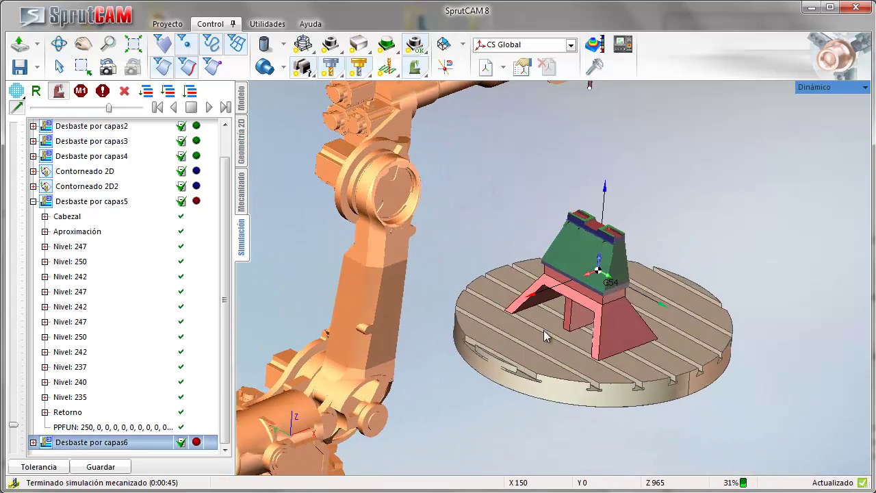
# Step: Duplicate Desbaste por capas5 after Desbaste por capas6 and select the new copy in the machining operations
pyautogui.click(241, 201)
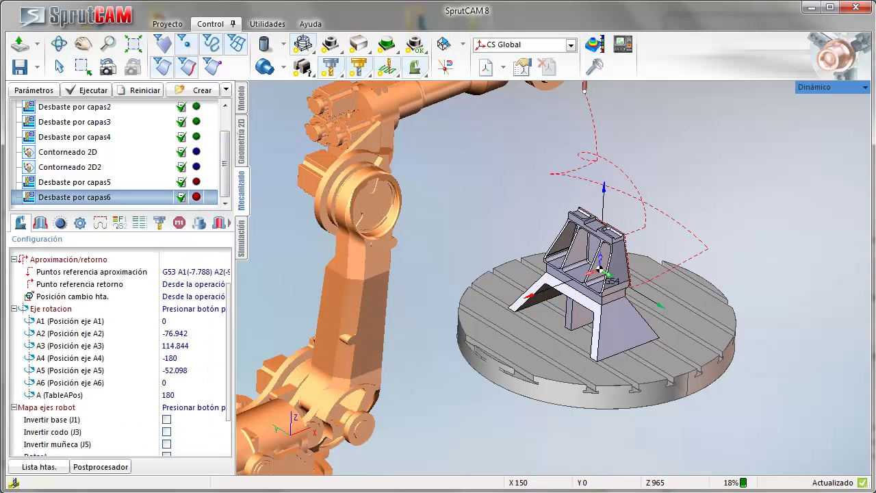
pyautogui.click(77, 189)
pyautogui.rightClick(77, 189)
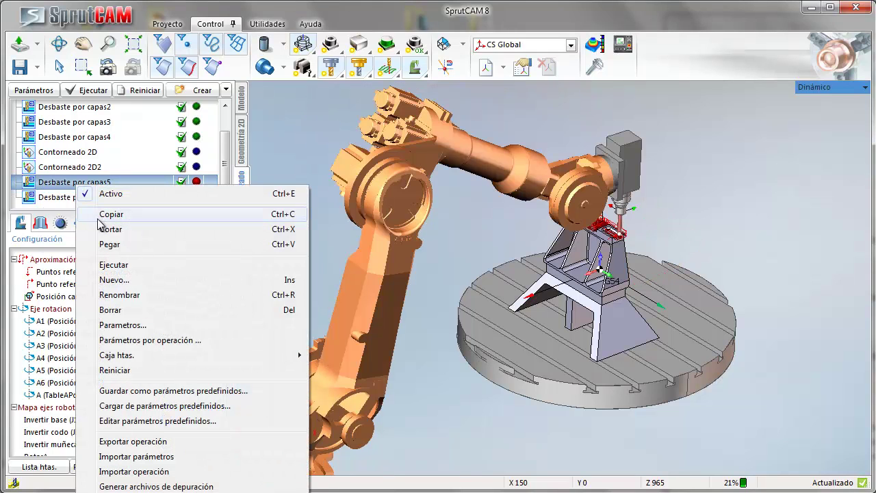
pyautogui.click(83, 197)
pyautogui.rightClick(84, 197)
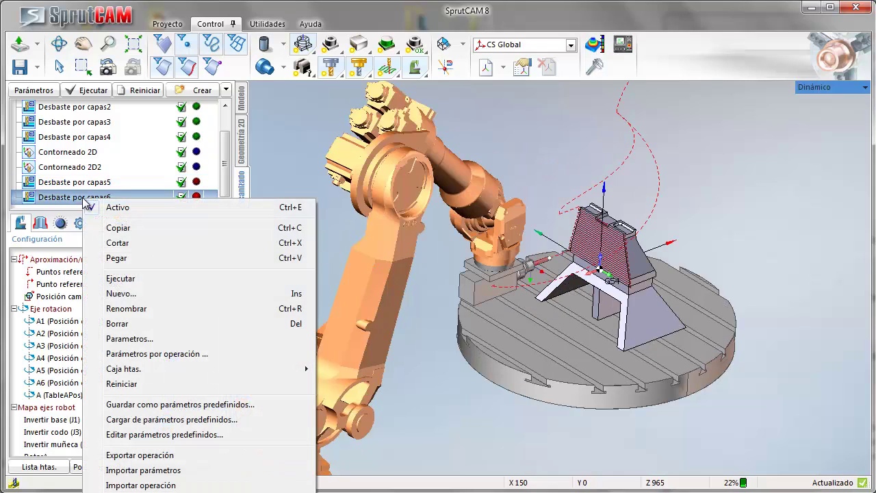
pyautogui.click(118, 258)
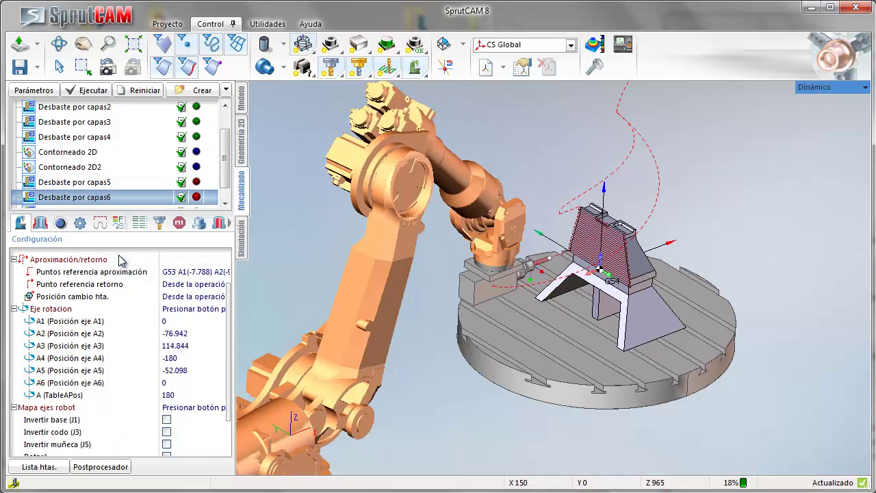
pyautogui.click(98, 199)
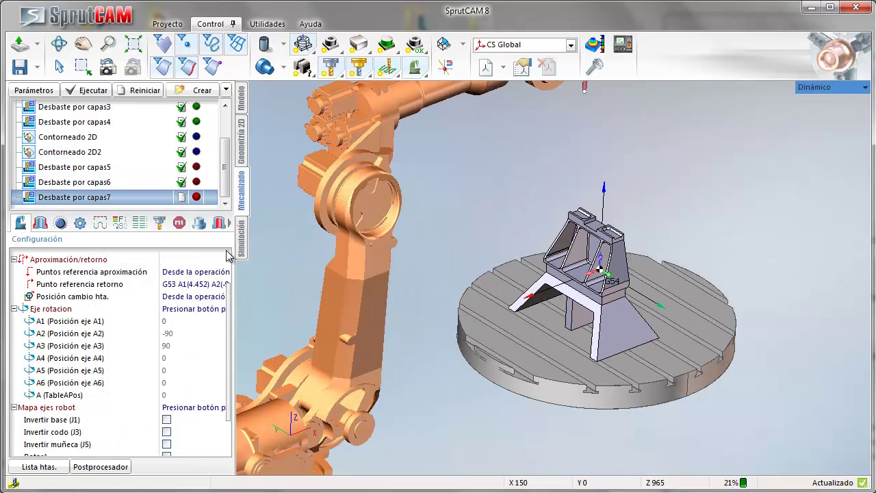
# Step: Measure the radii of the bottom fillet and the vertical corner fillet in the part's middle pocket
pyautogui.scroll(-3, 581, 280)
pyautogui.scroll(2, 580, 280)
pyautogui.scroll(5, 581, 281)
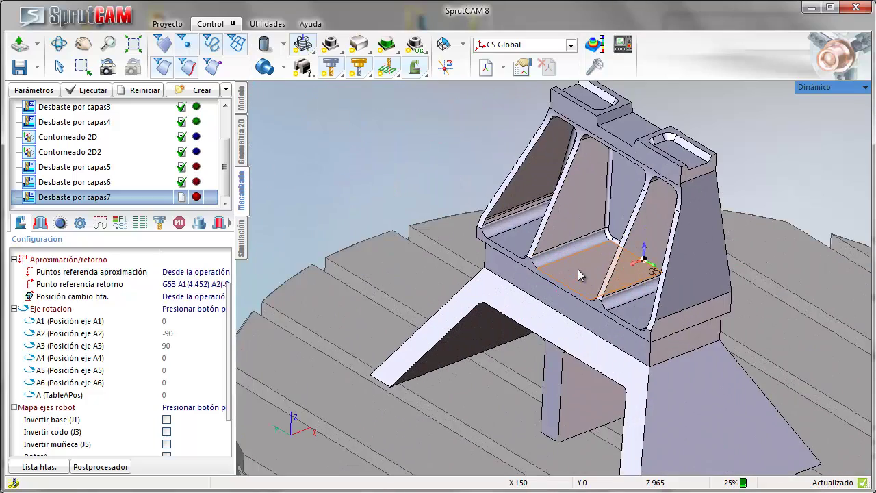
pyautogui.scroll(1, 617, 239)
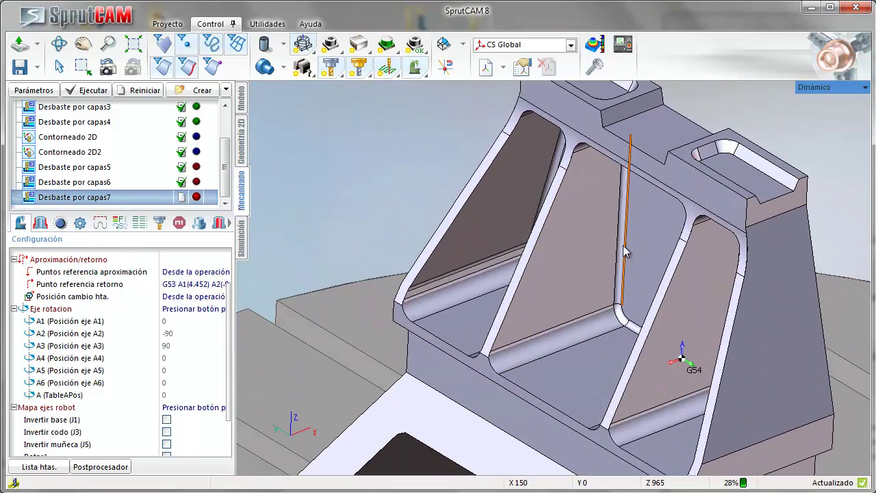
pyautogui.click(593, 69)
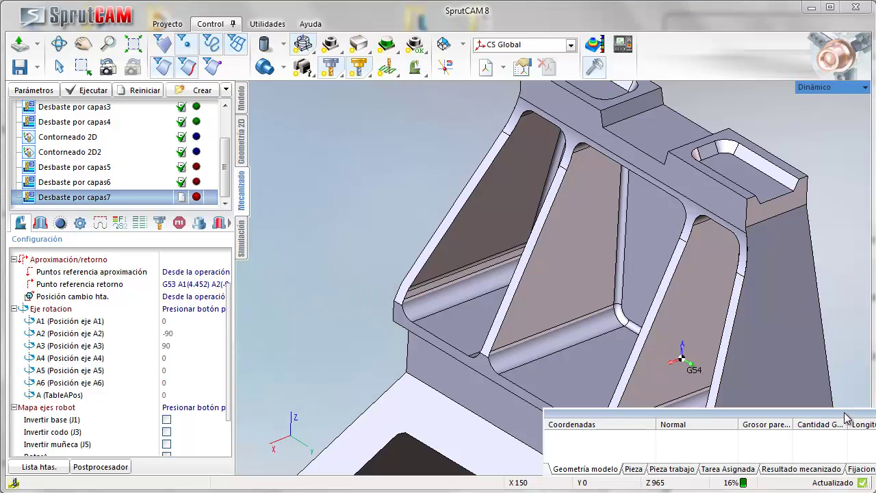
pyautogui.moveTo(846, 419); pyautogui.dragTo(627, 419)
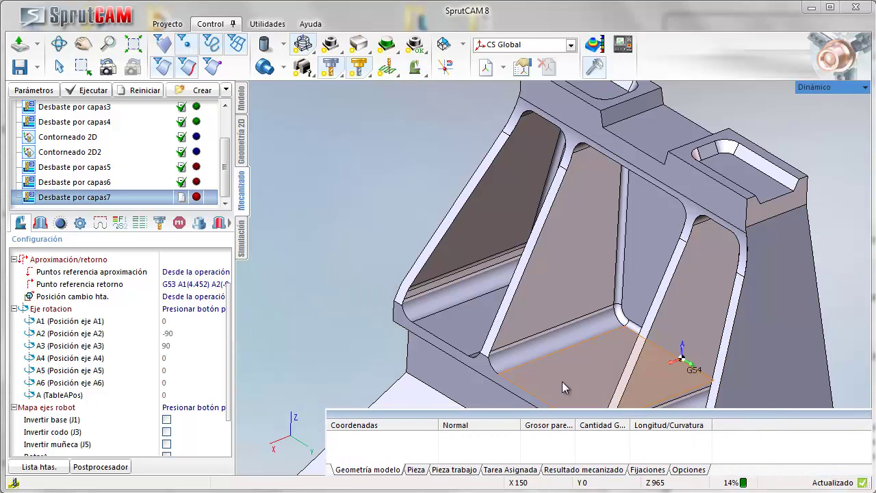
pyautogui.click(532, 353)
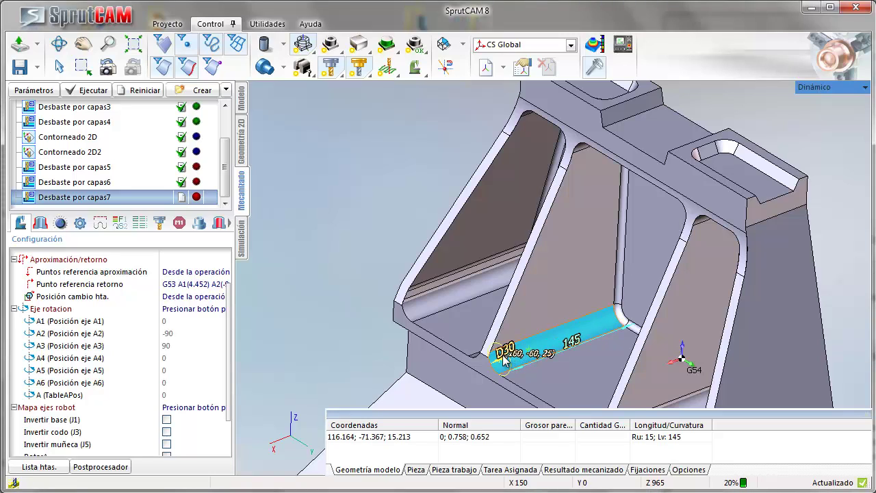
pyautogui.click(618, 285)
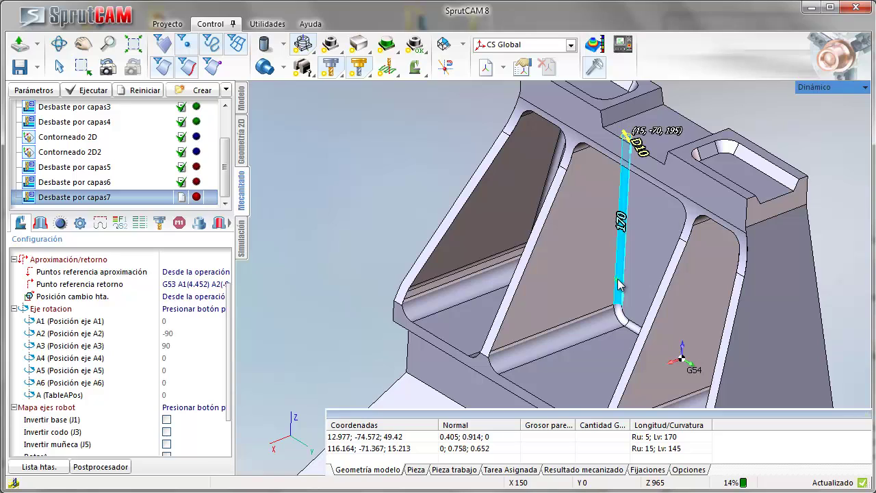
pyautogui.click(593, 70)
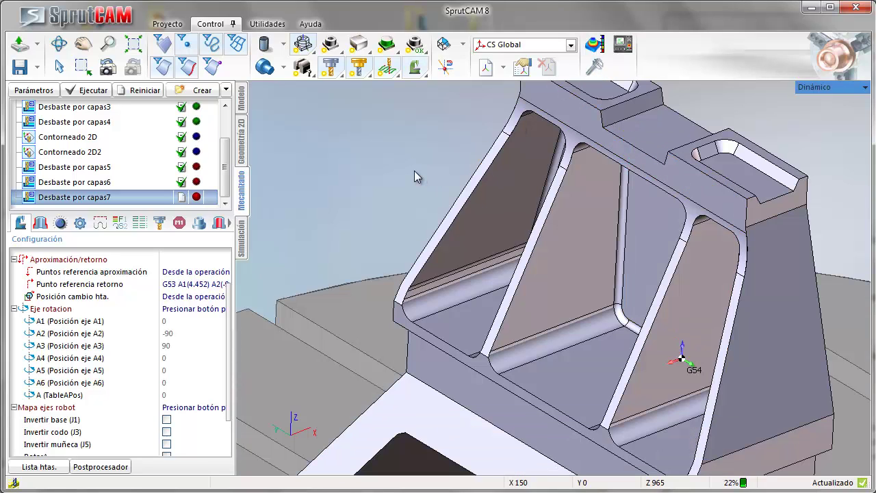
# Step: Set the tool of Desbaste por capas7 to a toroidal mill (Fresa tórica), number 2, with diameter 30, corner radius 5 and length 140
pyautogui.doubleClick(61, 198)
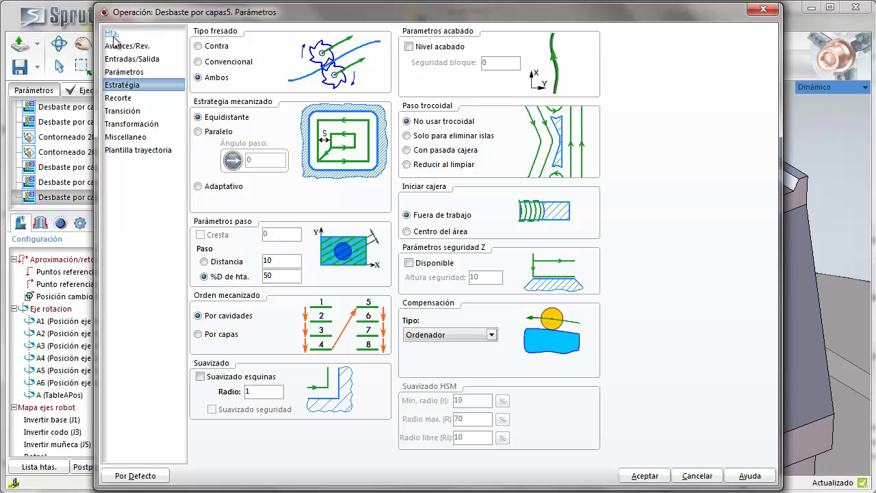
pyautogui.click(112, 35)
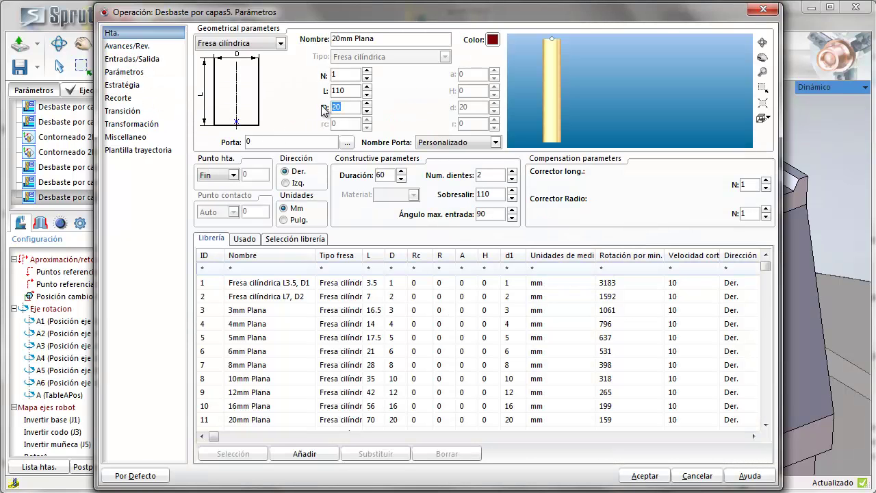
pyautogui.write('30')
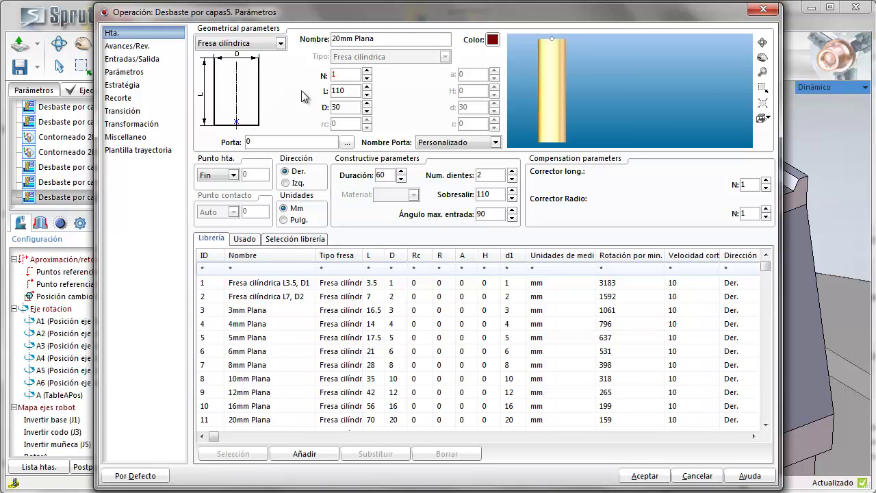
pyautogui.click(248, 43)
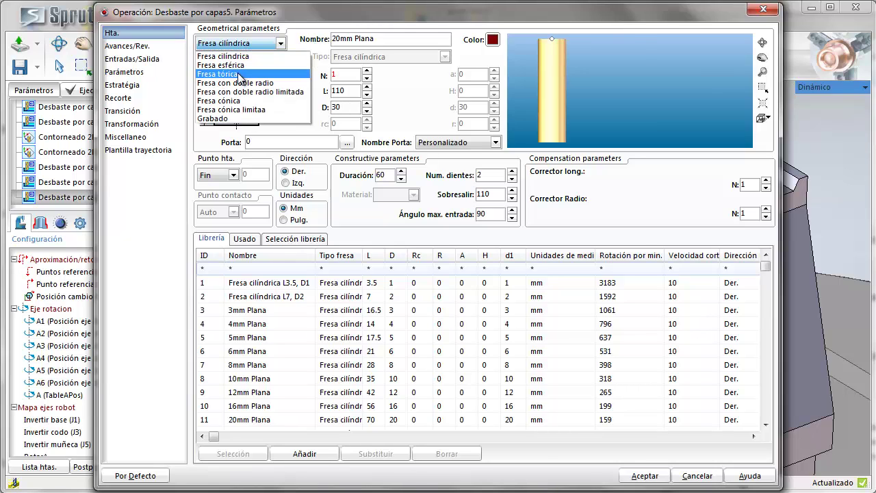
pyautogui.click(246, 74)
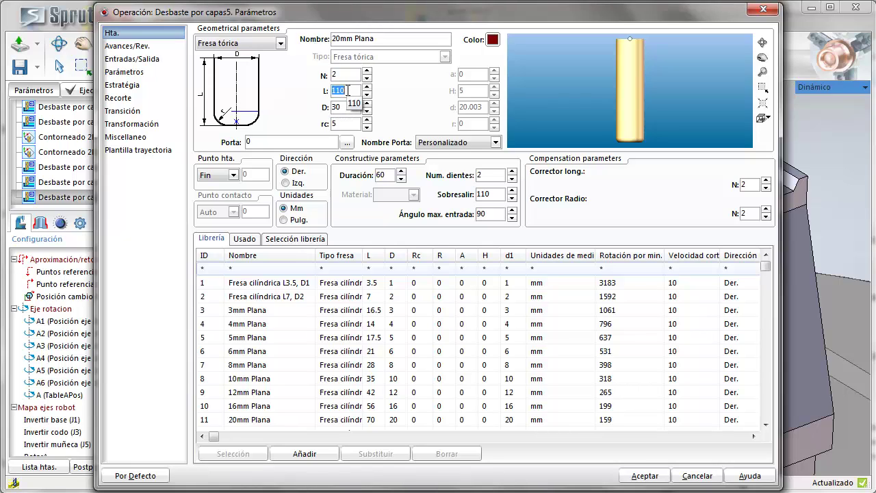
pyautogui.write('140')
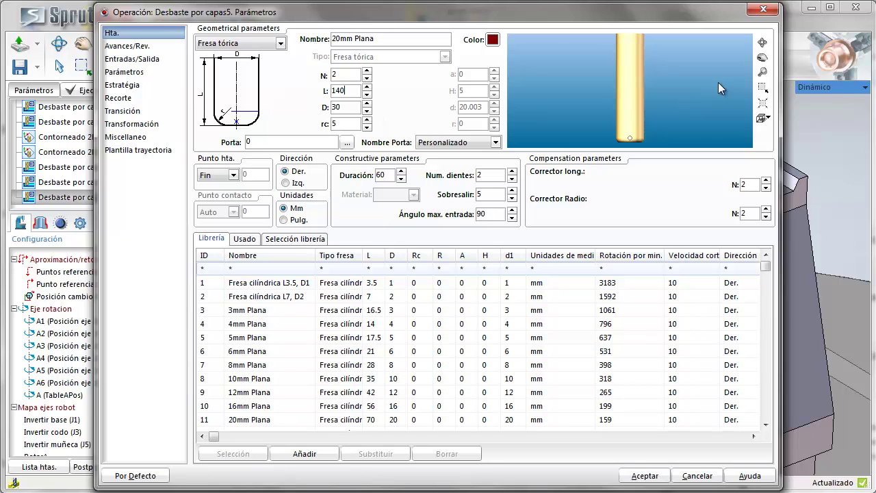
pyautogui.click(765, 103)
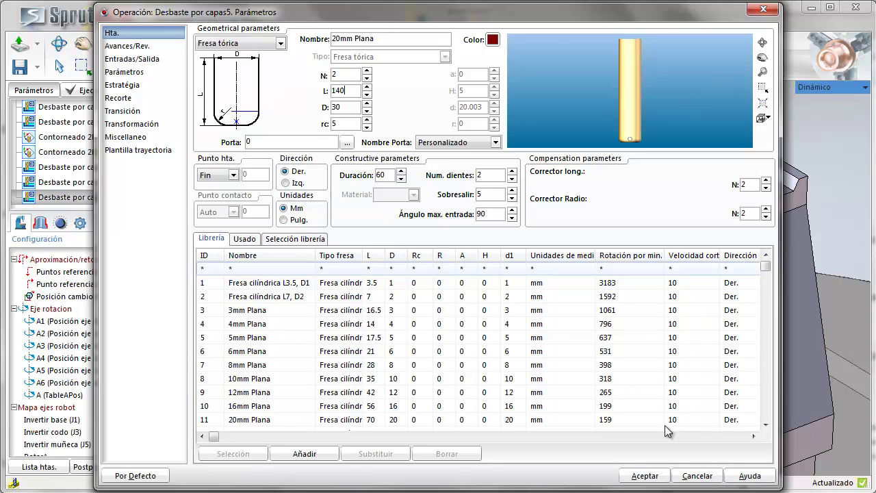
pyautogui.click(641, 476)
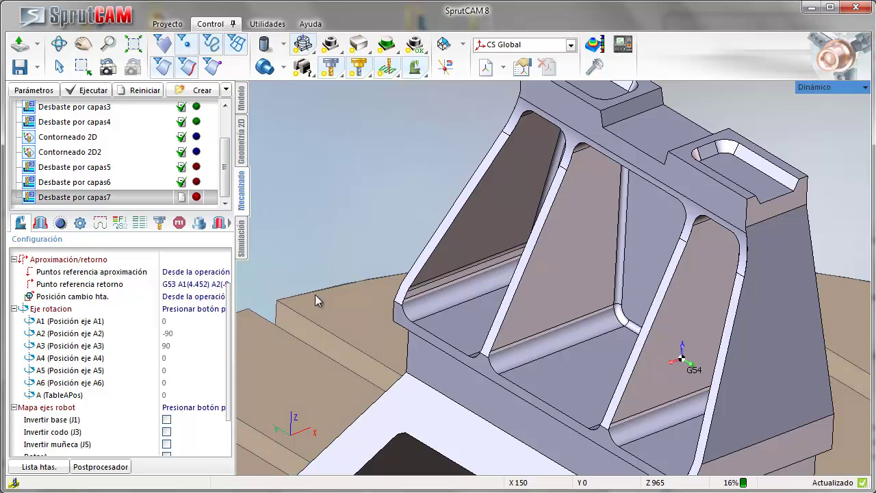
# Step: Try to align the tool of Desbaste por capas7 with the back face of the part's middle pocket, then review the operation's tool parameters
pyautogui.click(55, 312)
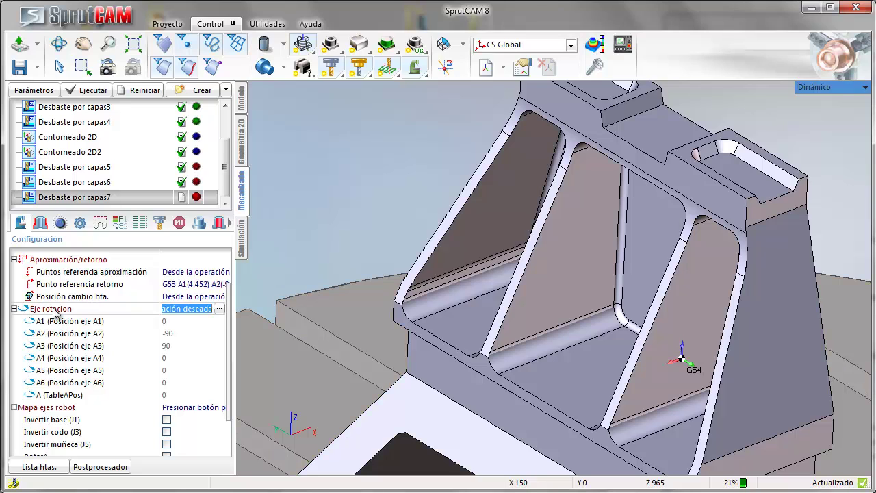
pyautogui.click(220, 310)
pyautogui.click(647, 256)
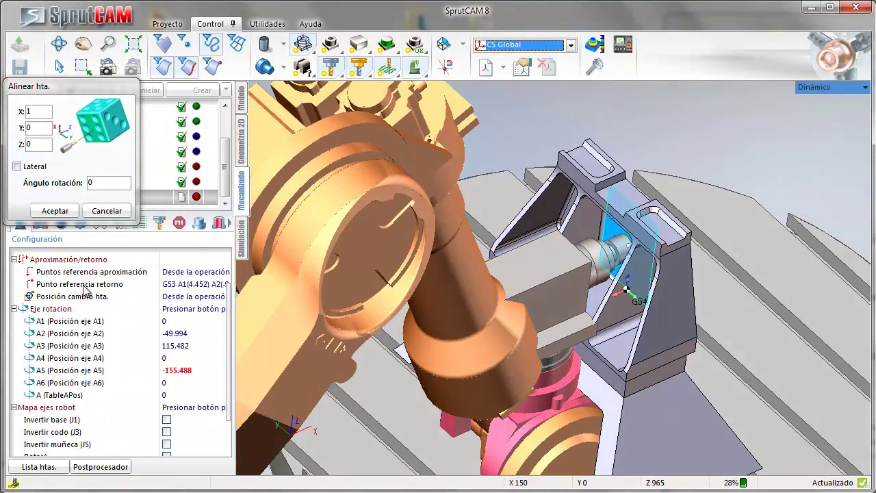
pyautogui.click(55, 211)
pyautogui.doubleClick(60, 197)
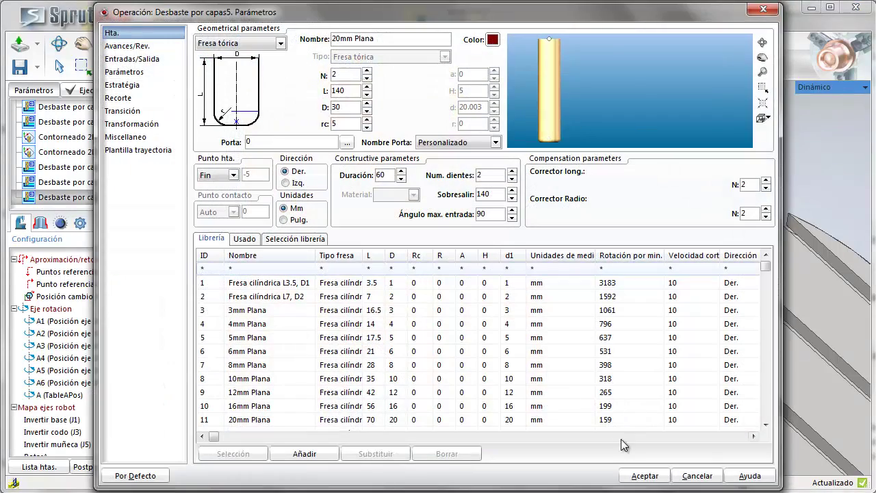
pyautogui.click(645, 475)
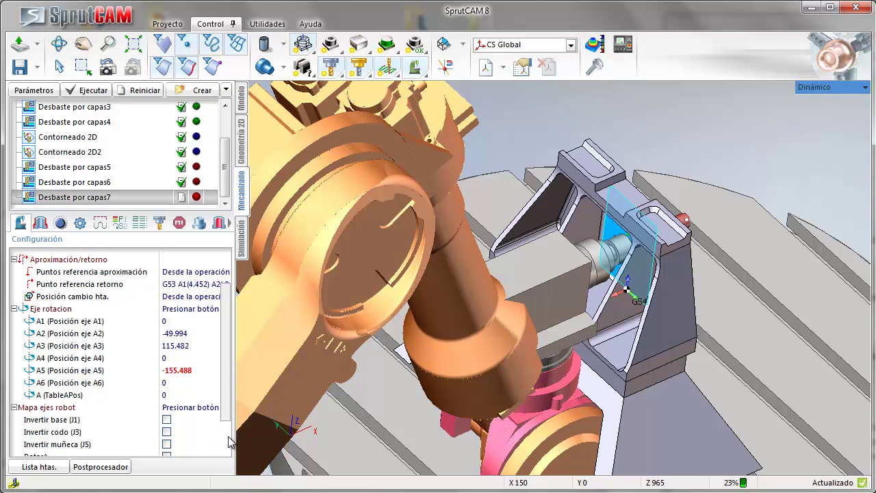
# Step: Set the robot's sixth-axis control in Desbaste por capas7 to a fixed vector (Vector fijado)
pyautogui.scroll(-2, 227, 445)
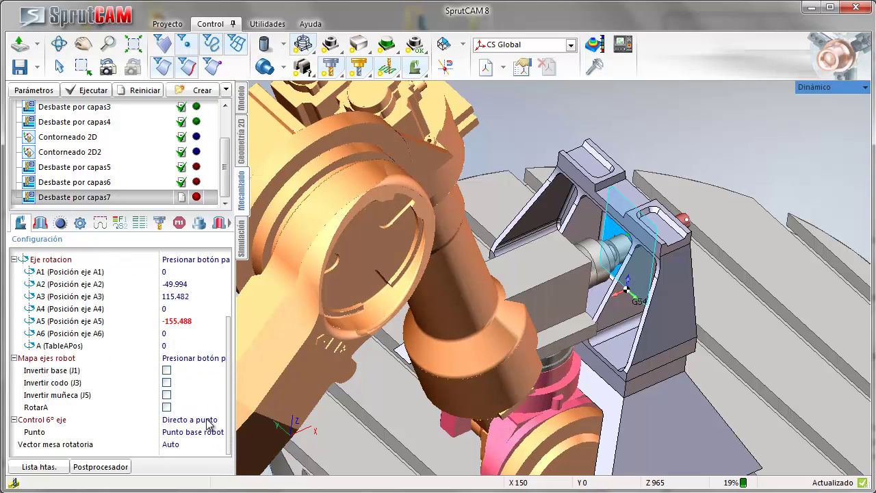
pyautogui.click(218, 420)
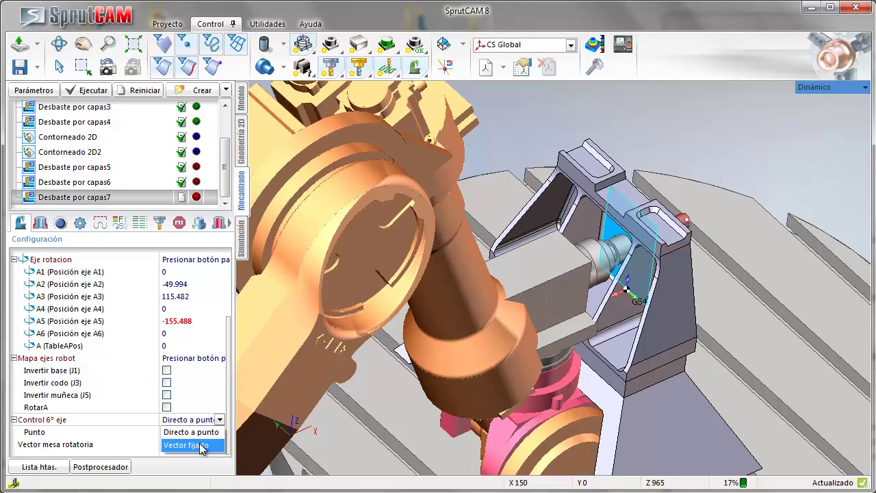
pyautogui.click(203, 444)
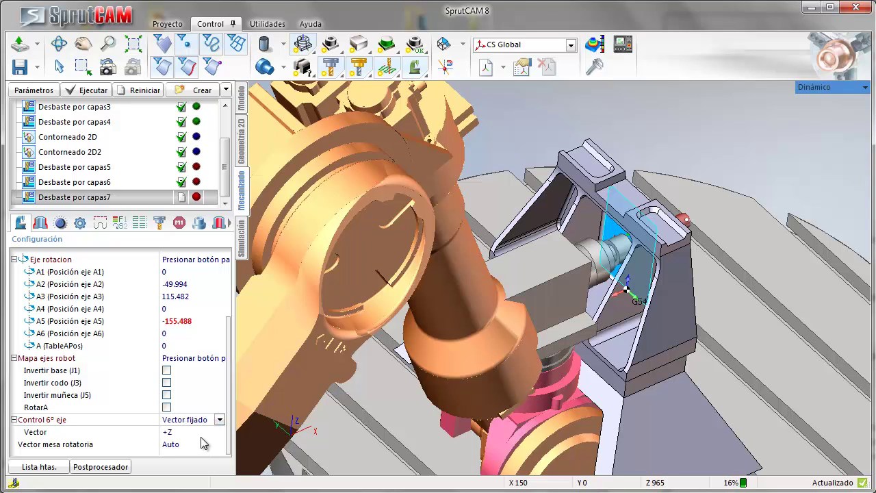
# Step: Realign the tool perpendicular to the middle pocket's back face, check the spindle's clearance from the part, and accept the rotation
pyautogui.click(46, 259)
pyautogui.click(219, 260)
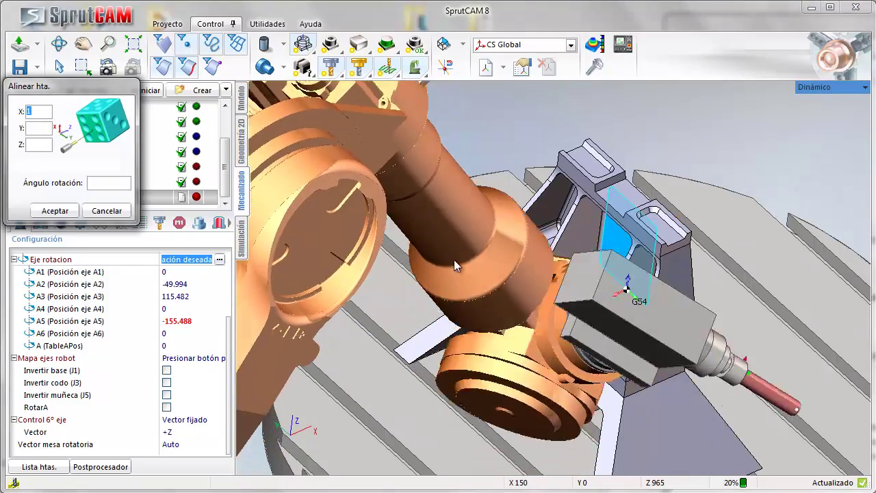
pyautogui.click(612, 236)
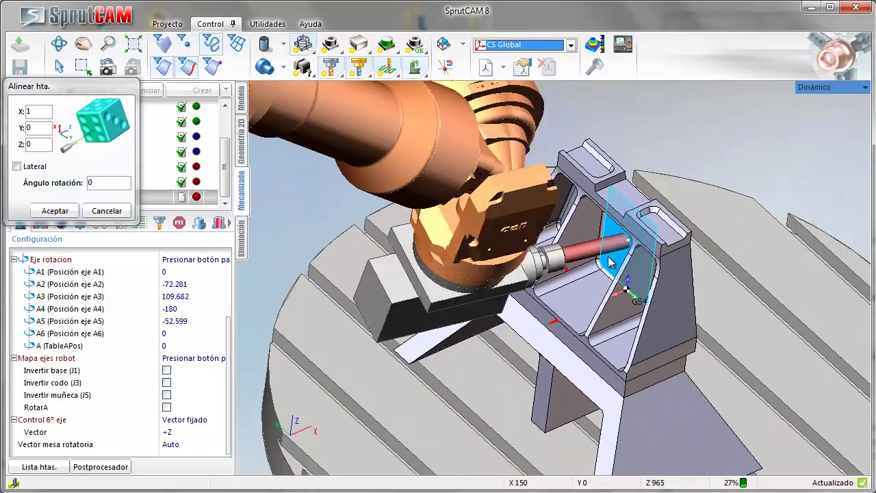
pyautogui.scroll(3, 615, 233)
pyautogui.scroll(-5, 615, 228)
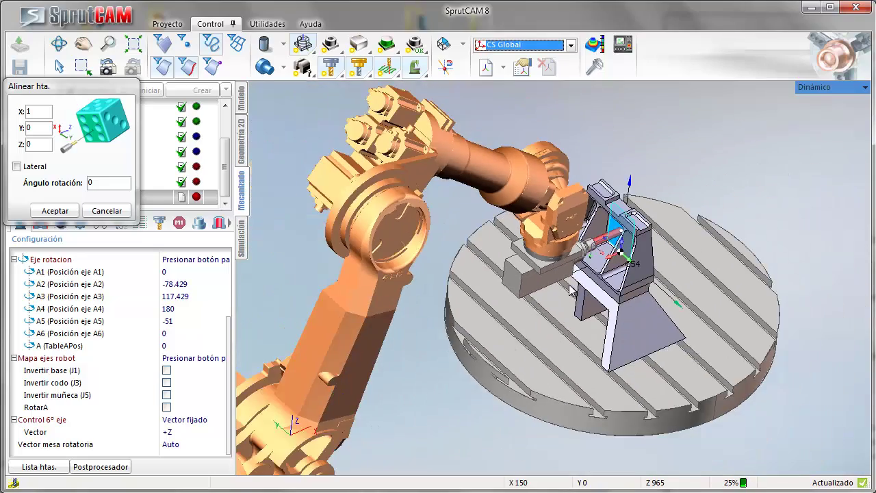
pyautogui.moveTo(534, 322); pyautogui.dragTo(429, 283, button='right')
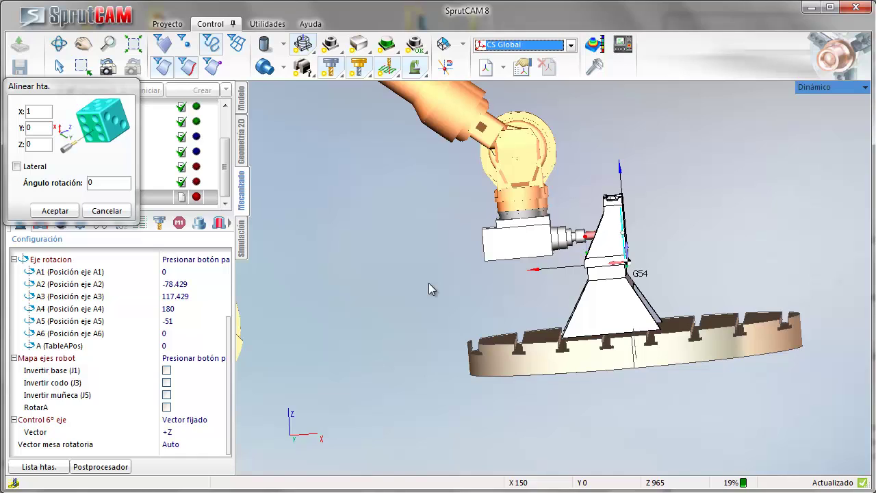
pyautogui.scroll(4, 604, 237)
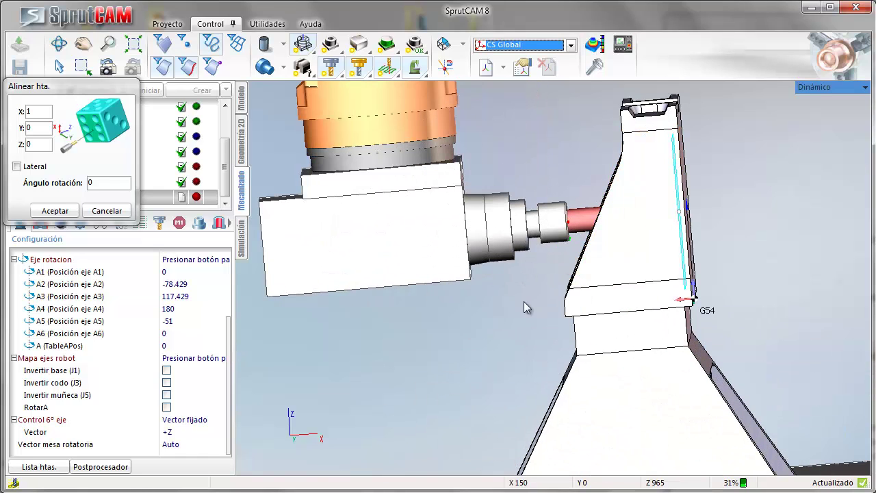
pyautogui.click(67, 212)
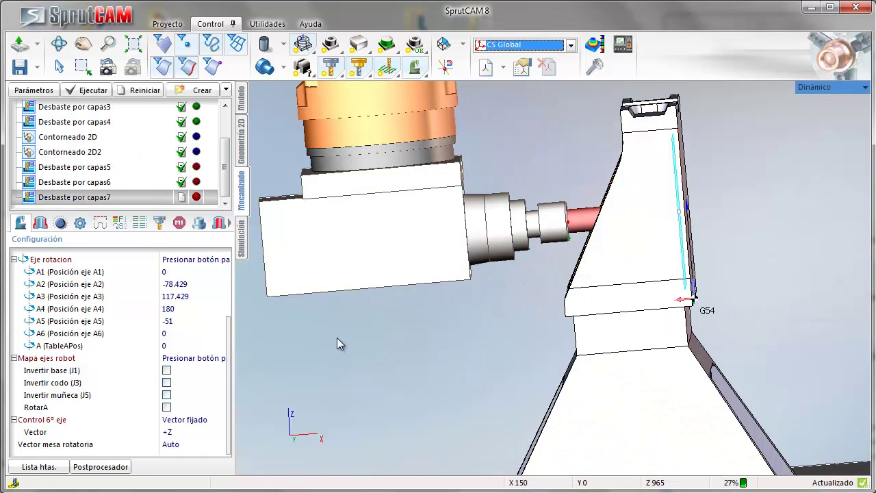
# Step: Measure the dimensions of the middle pocket's floor face
pyautogui.moveTo(425, 360); pyautogui.dragTo(491, 398, button='right')
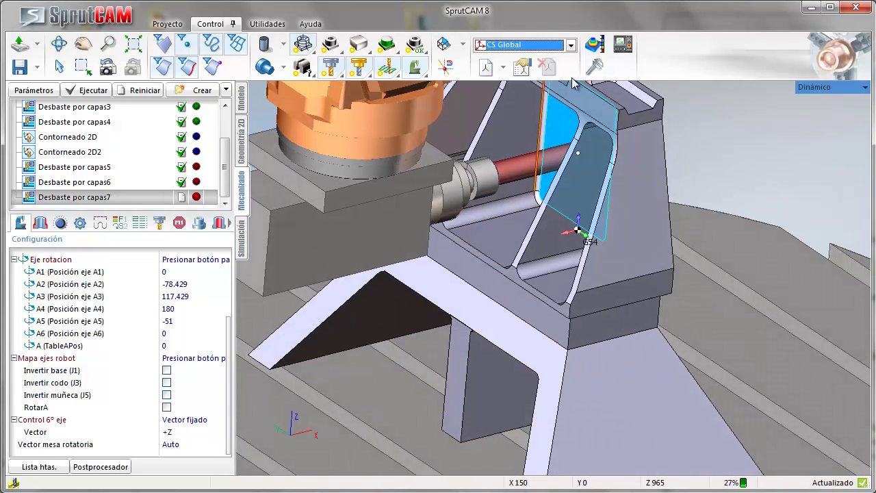
pyautogui.click(593, 67)
pyautogui.click(498, 232)
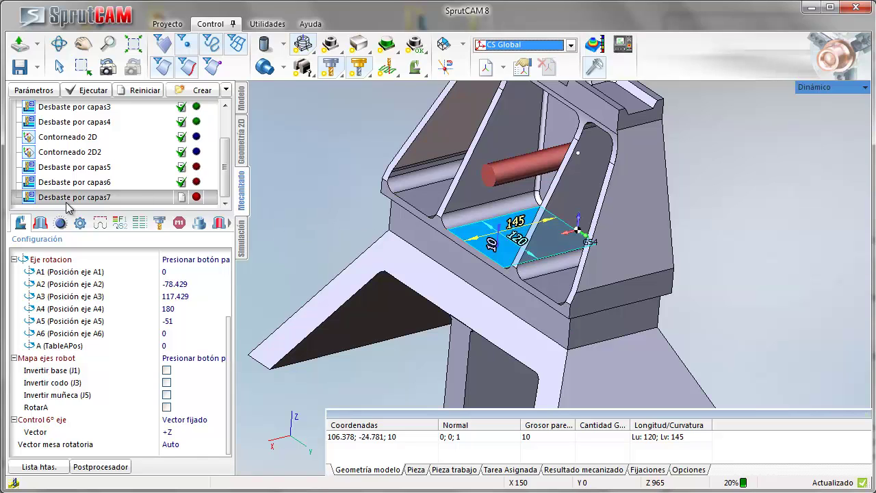
pyautogui.click(595, 67)
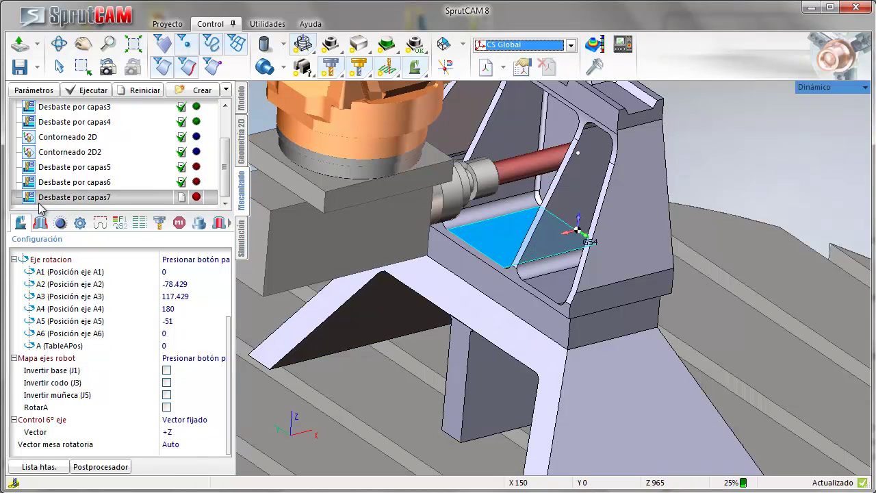
# Step: Set the toroidal mill's length in Desbaste por capas7 to 150
pyautogui.doubleClick(142, 192)
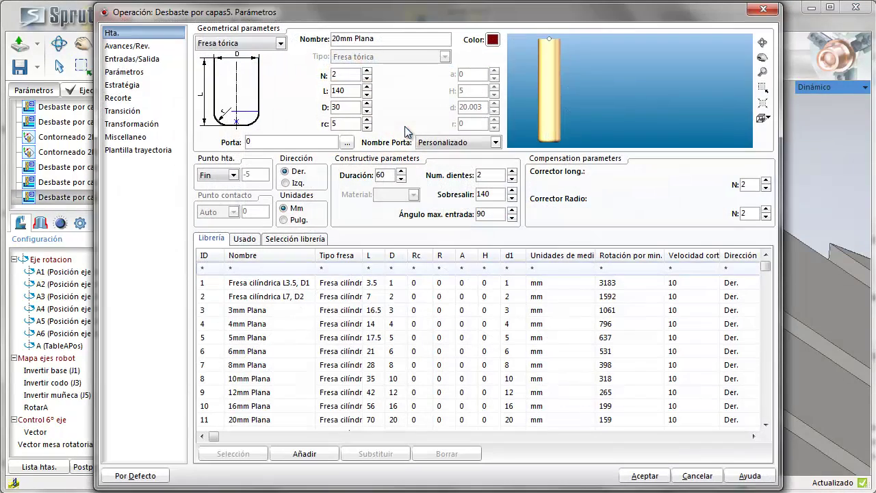
pyautogui.click(349, 91)
pyautogui.write('150')
pyautogui.click(654, 481)
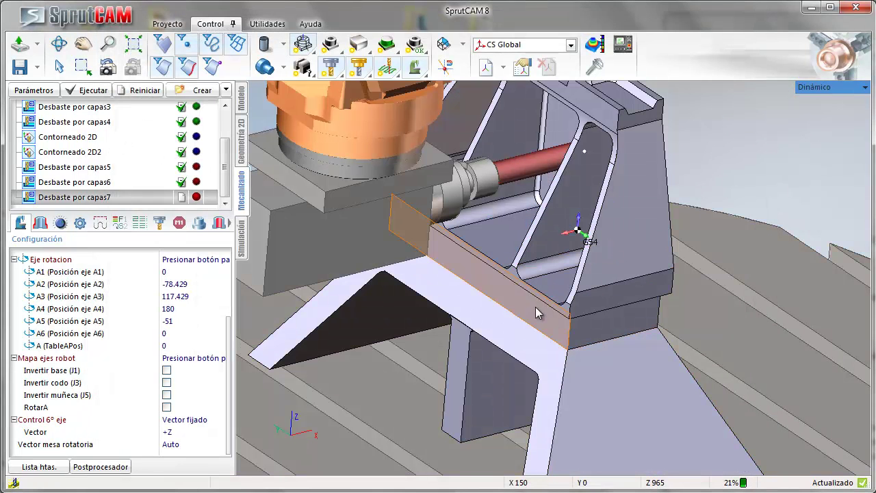
# Step: Hide the robot so that the part's three rib pockets are unobstructed
pyautogui.moveTo(523, 391); pyautogui.dragTo(460, 201, button='right')
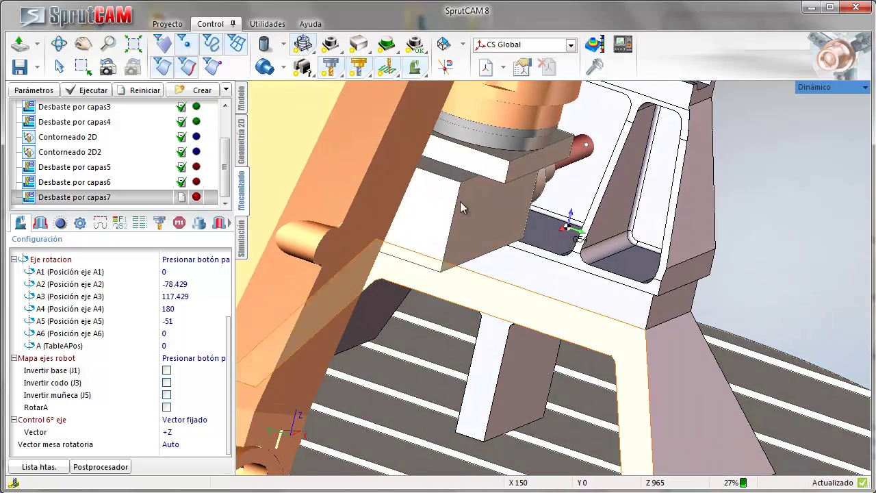
pyautogui.click(415, 66)
pyautogui.scroll(2, 489, 357)
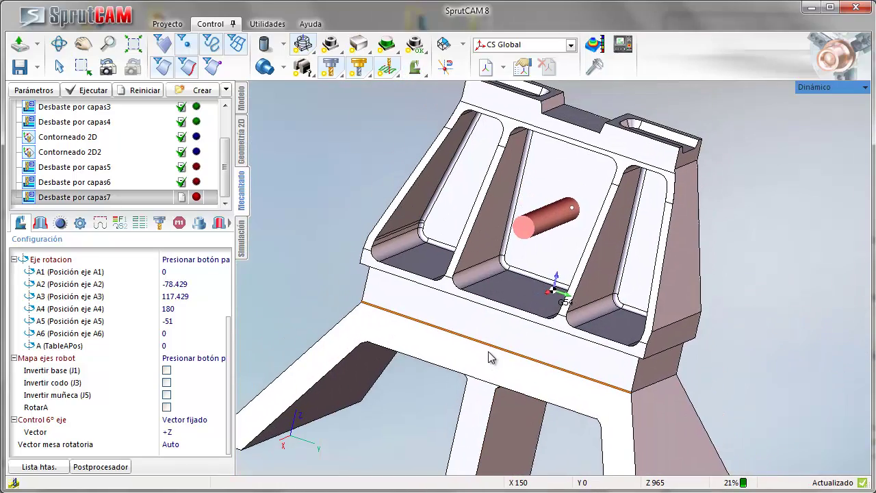
# Step: Add the back-face contour of the left rib pocket as a work zone (Zona trabajo) of Desbaste por capas7
pyautogui.scroll(1, 489, 357)
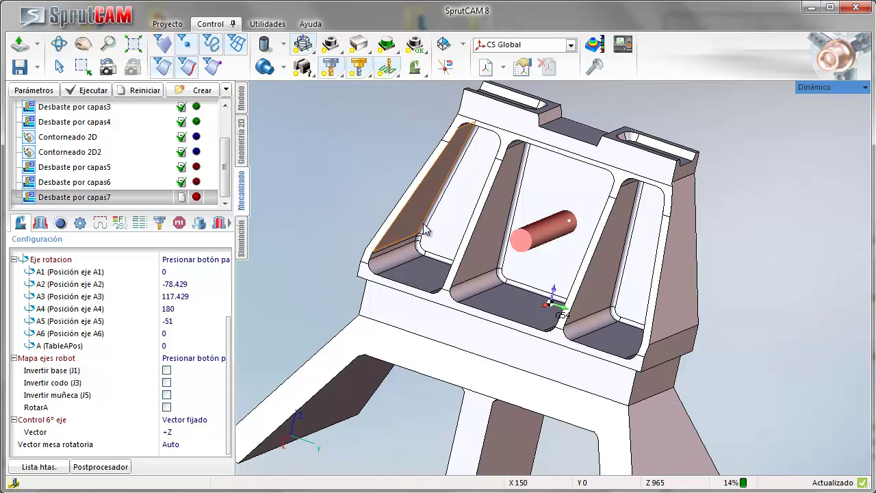
pyautogui.scroll(2, 530, 186)
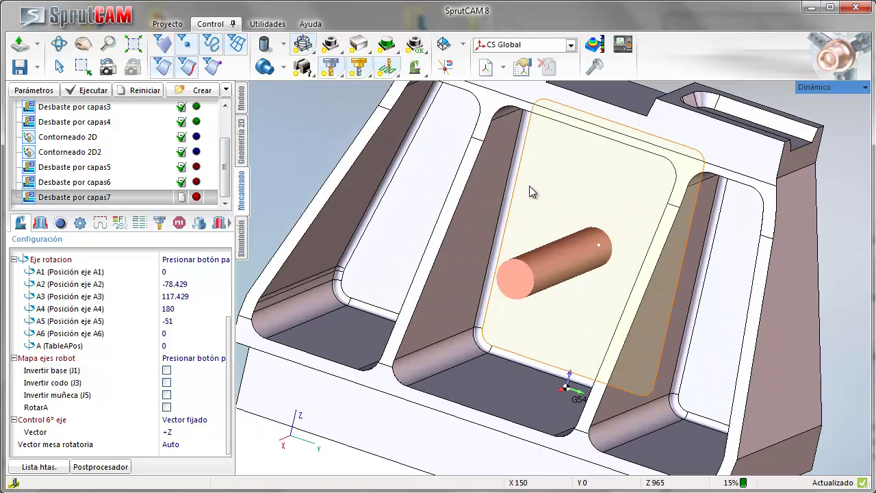
pyautogui.click(356, 244)
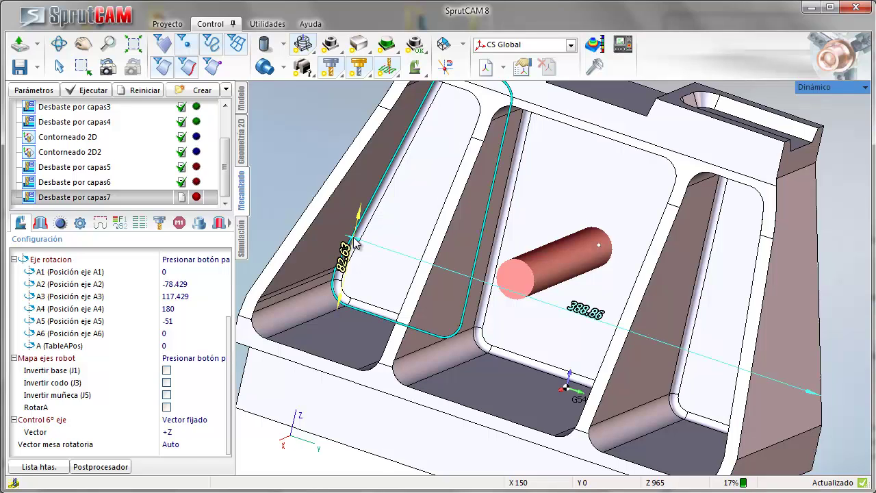
pyautogui.click(43, 223)
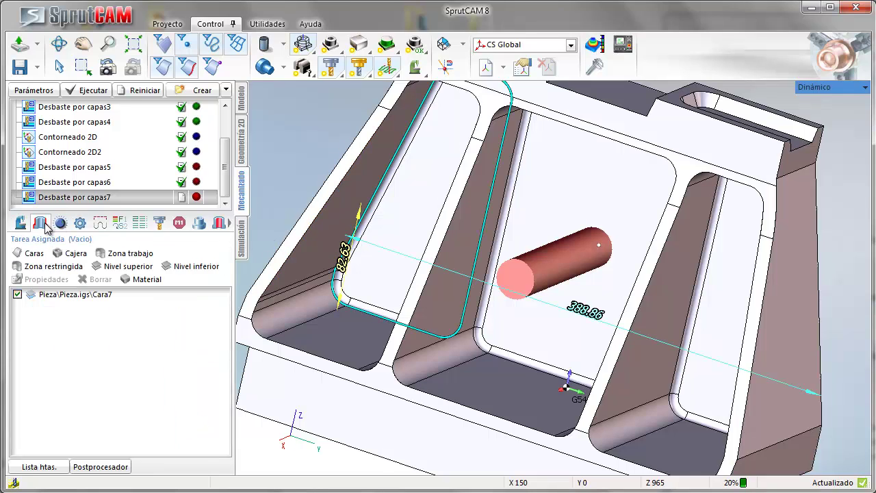
pyautogui.click(115, 256)
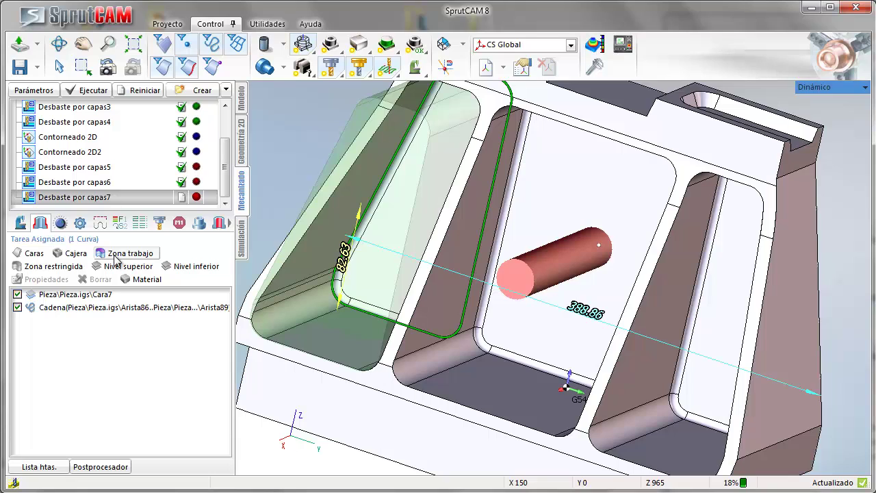
# Step: Add the back-face contours of the middle and right rib pockets as two more work zones
pyautogui.click(491, 260)
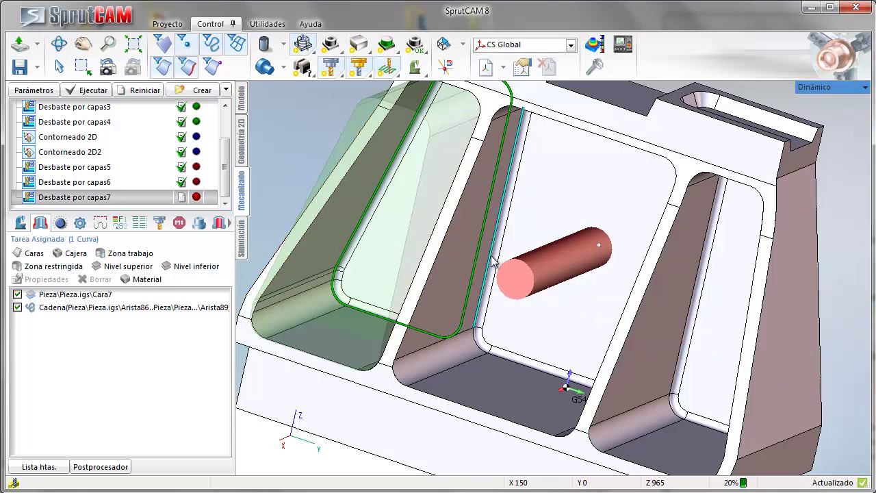
pyautogui.click(115, 257)
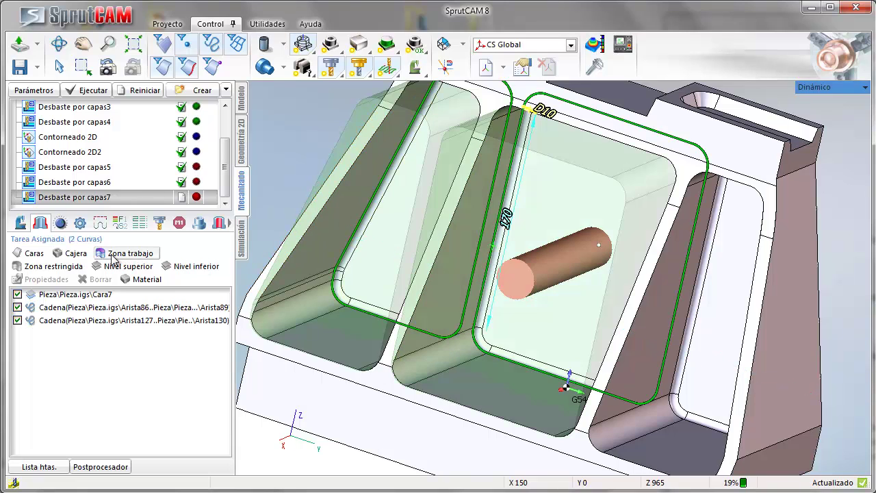
pyautogui.click(687, 337)
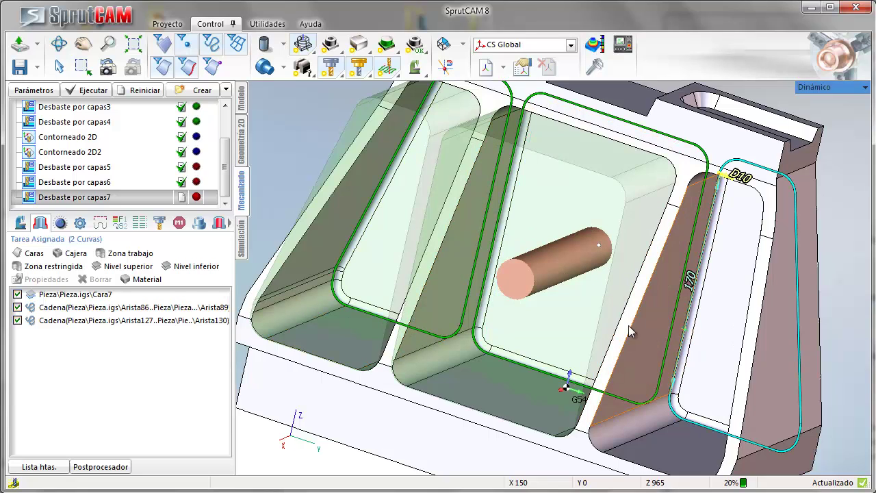
pyautogui.click(102, 257)
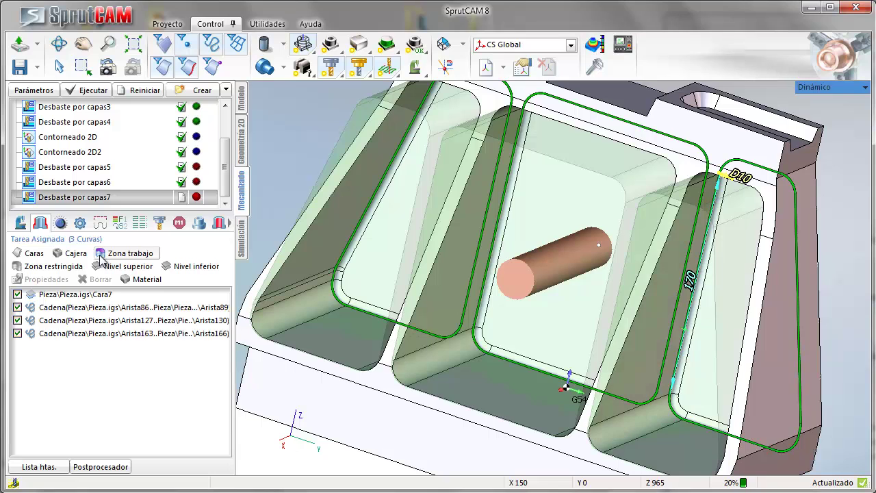
# Step: Calculate the roughing toolpath of Desbaste por capas7 and inspect it across the three pockets
pyautogui.scroll(-3, 539, 244)
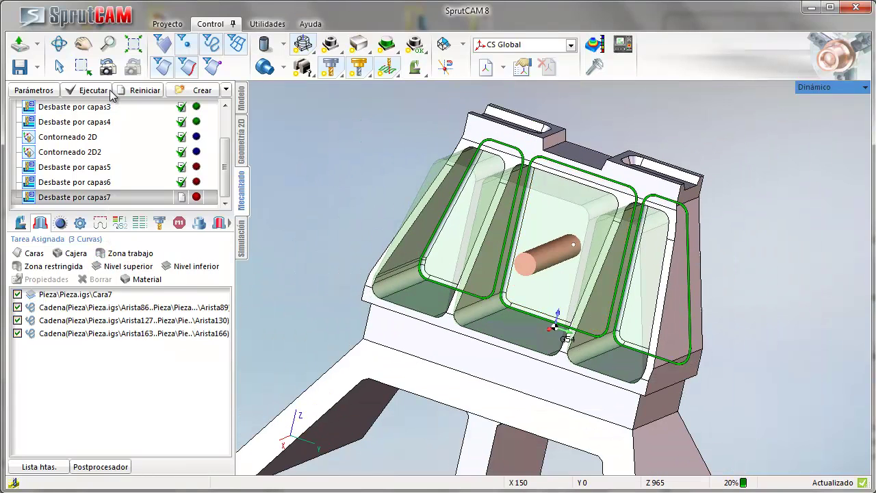
pyautogui.click(86, 90)
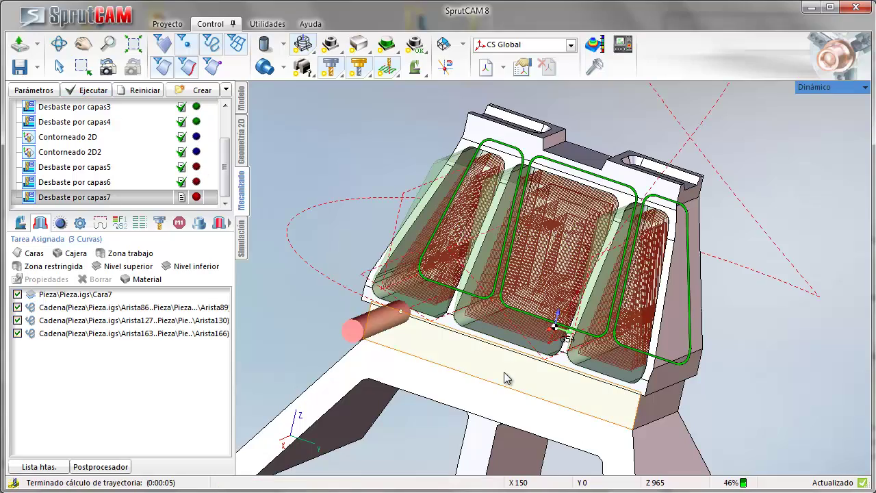
pyautogui.moveTo(472, 341); pyautogui.dragTo(419, 342, button='right')
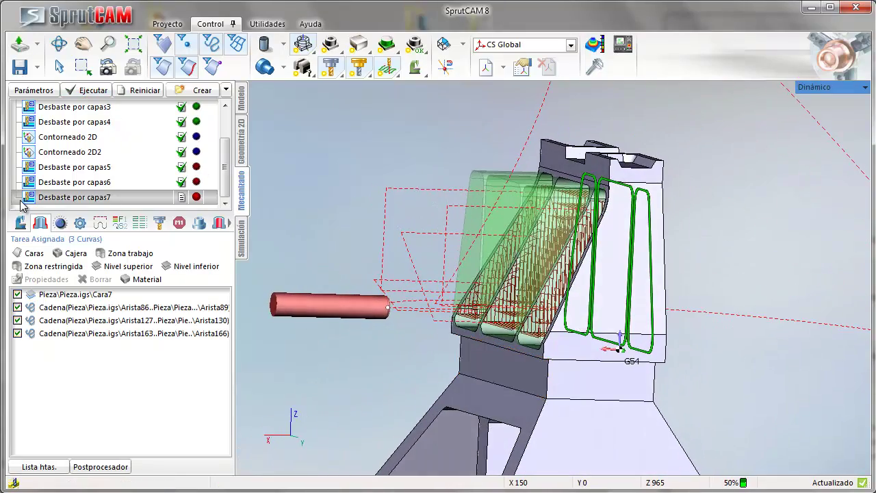
# Step: Display the robot again and examine its posture relative to the pocket toolpath and rotary table
pyautogui.click(21, 222)
pyautogui.moveTo(472, 397); pyautogui.dragTo(505, 404, button='right')
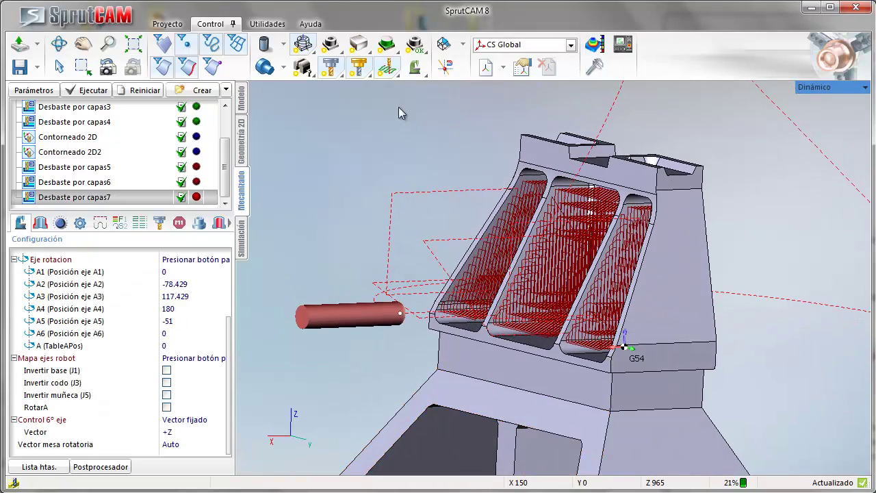
pyautogui.click(414, 67)
pyautogui.moveTo(481, 363); pyautogui.dragTo(595, 278, button='right')
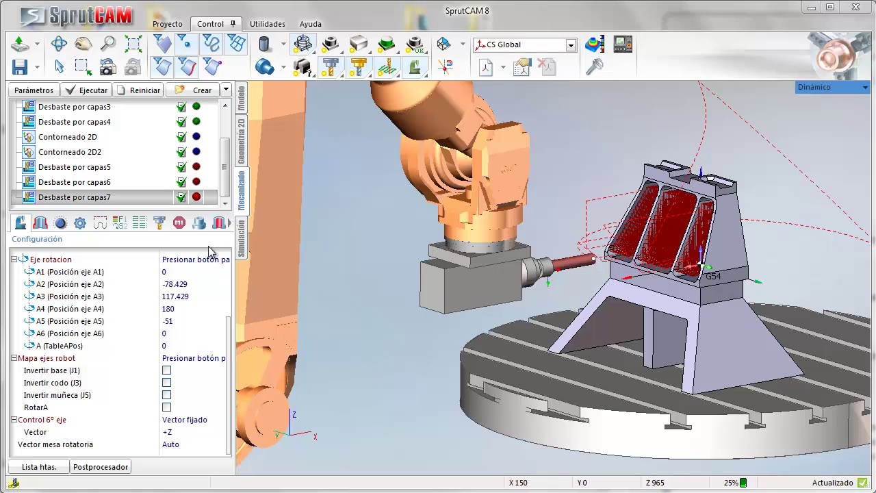
# Step: Create a new Contorneado 5D finishing operation
pyautogui.click(197, 91)
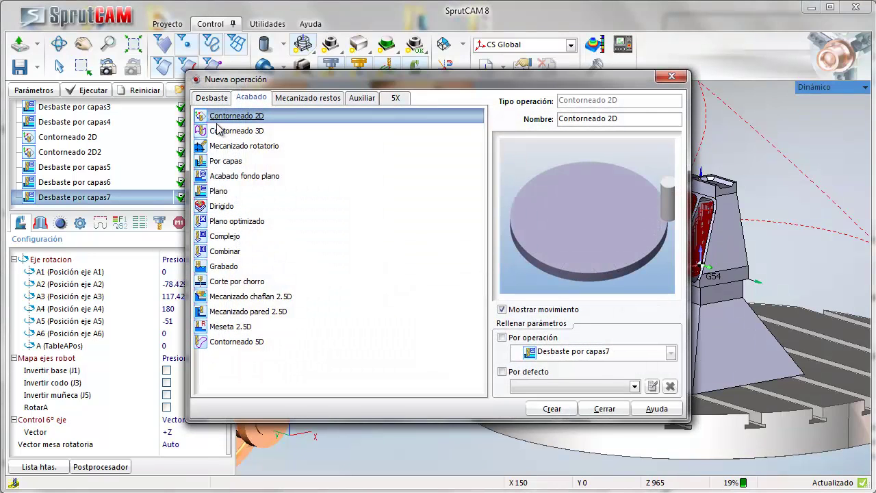
pyautogui.click(234, 341)
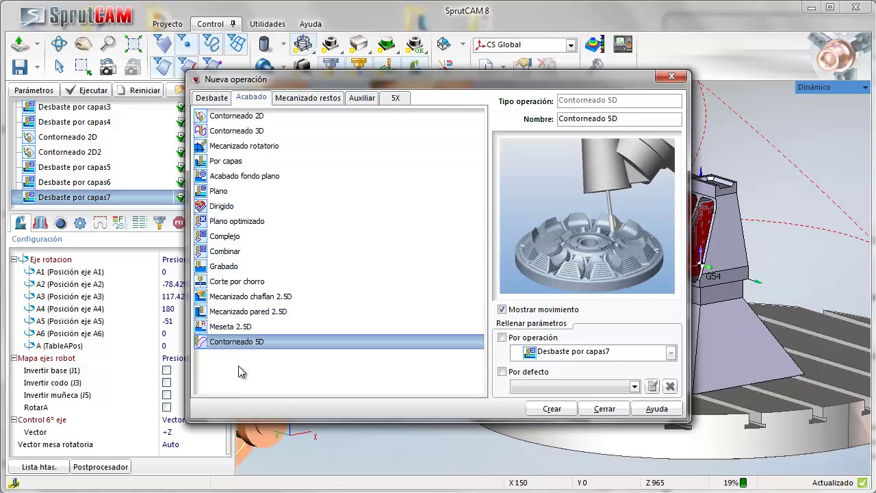
pyautogui.click(552, 408)
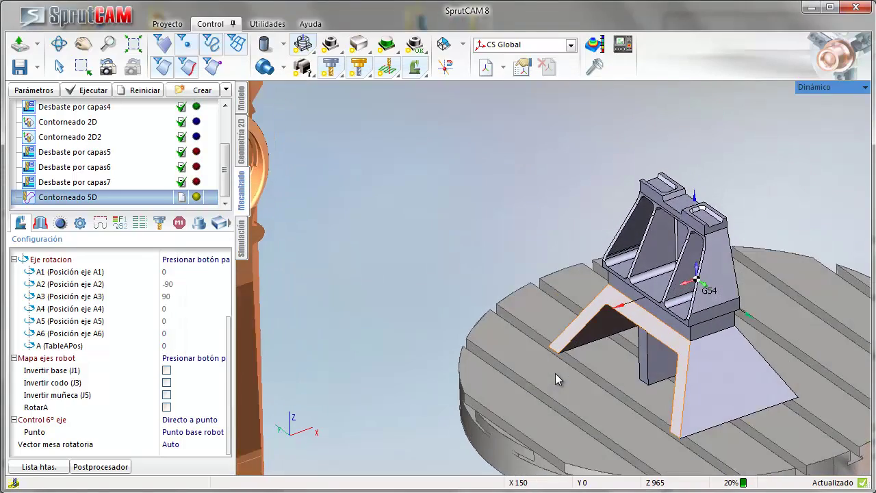
# Step: Assign the floor edge chain of the open pocket on the right top pad to Contorneado 5D as a projected curve
pyautogui.scroll(5, 706, 237)
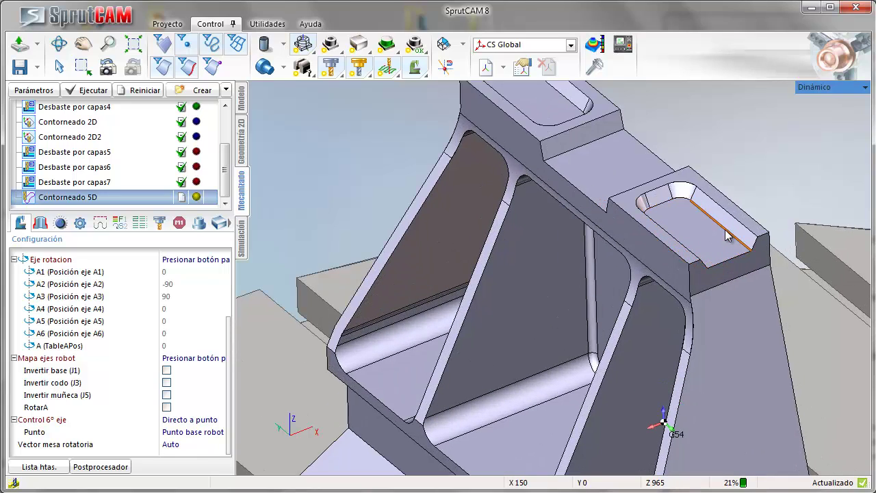
pyautogui.click(734, 241)
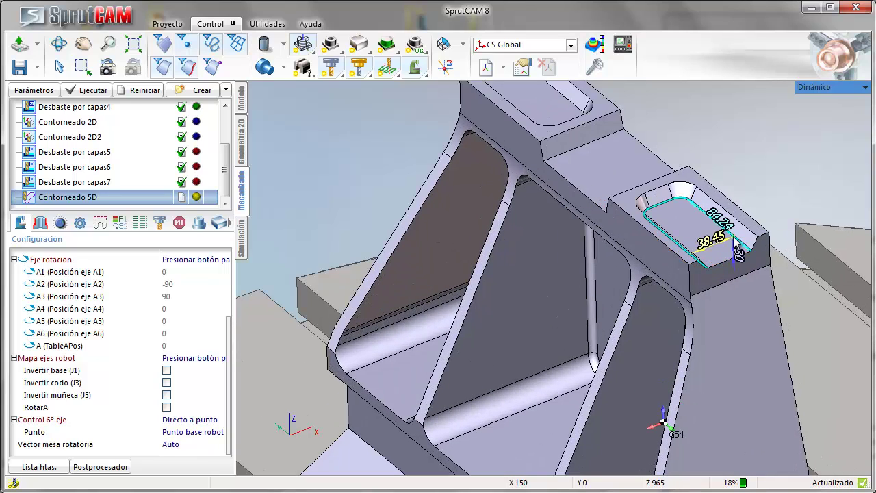
pyautogui.click(40, 223)
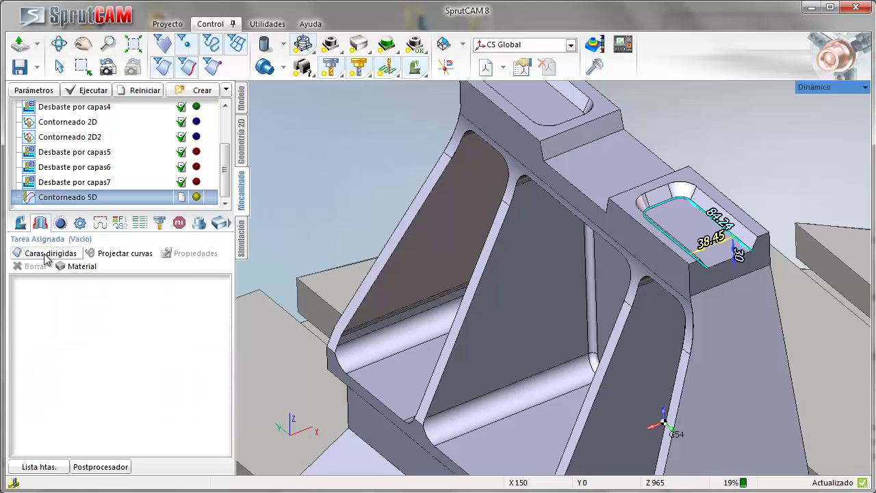
pyautogui.click(112, 257)
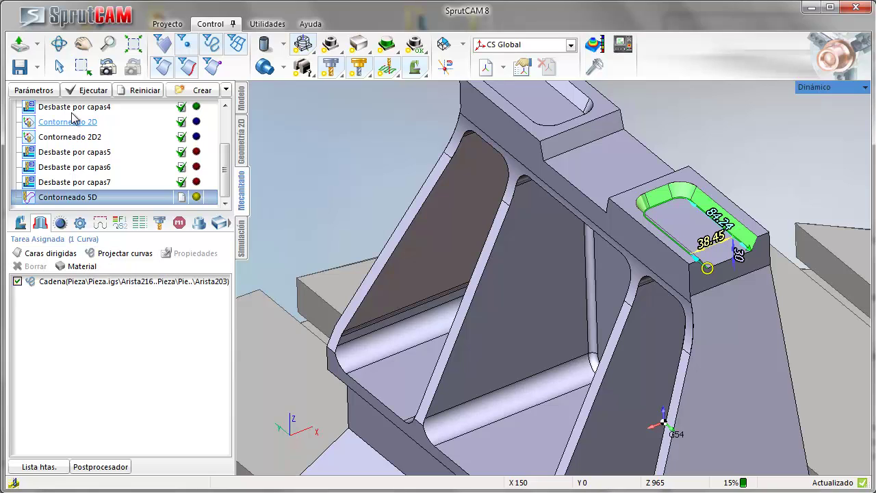
# Step: Change the Contorneado 5D tool to a Fresa cilíndrica with 8 mm diameter and update its name to Fresa cilíndrica L80, D8
pyautogui.doubleClick(68, 197)
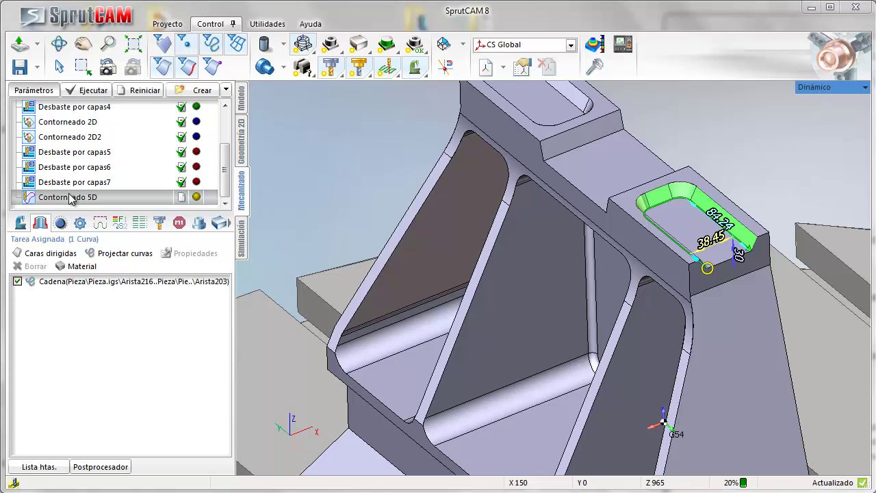
pyautogui.click(218, 45)
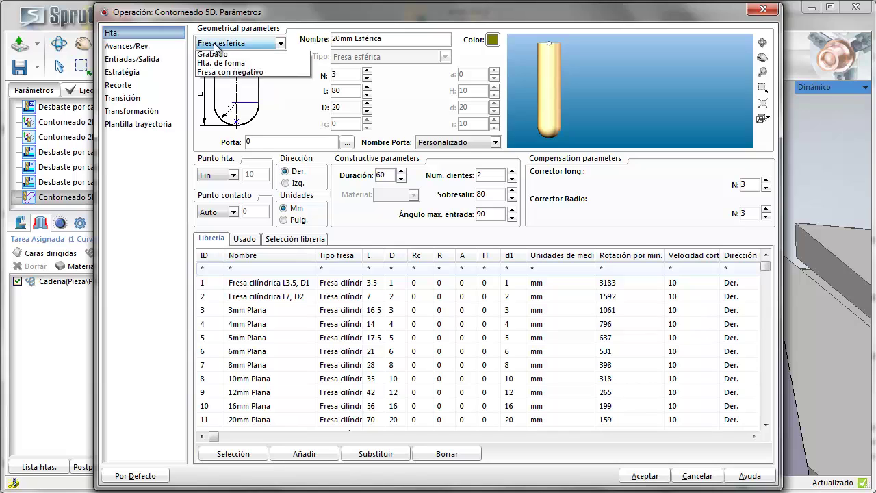
pyautogui.click(219, 57)
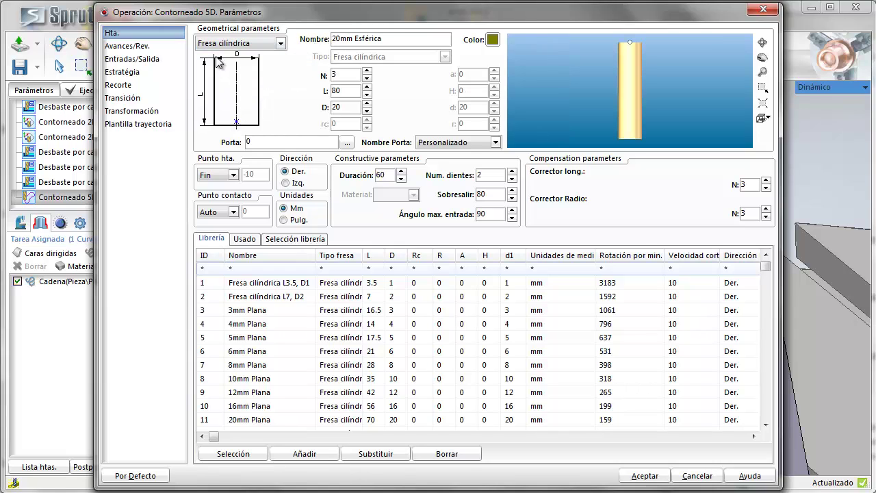
pyautogui.doubleClick(336, 107)
pyautogui.write('8')
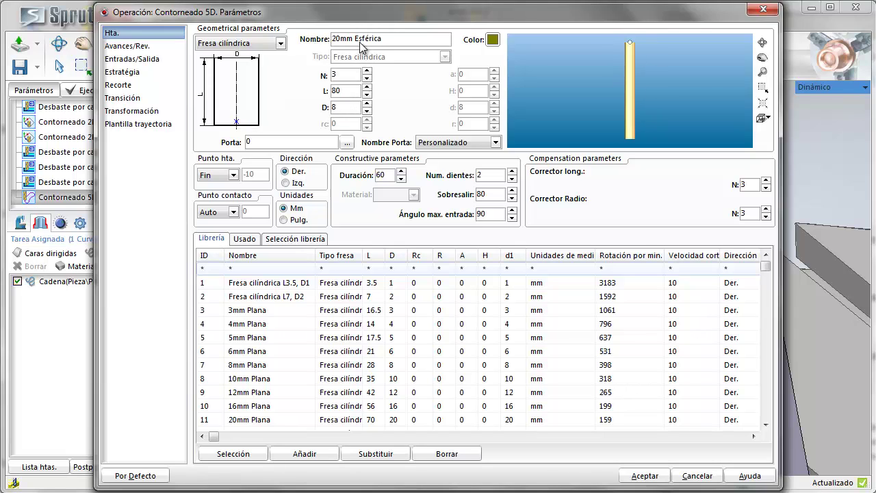
pyautogui.click(360, 42)
pyautogui.doubleClick(361, 41)
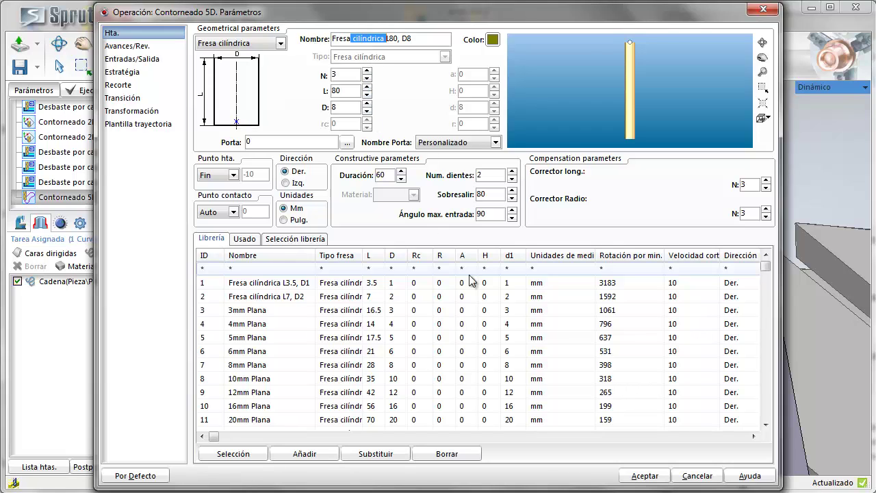
# Step: Set tangential approach and retraction with 10 mm distances and an absolute safety distance of 150 mm for Contorneado 5D
pyautogui.click(149, 60)
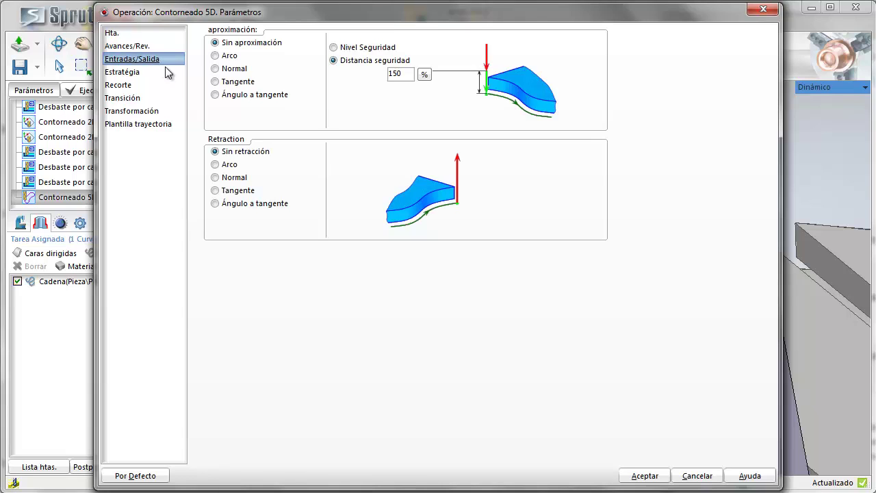
pyautogui.click(215, 81)
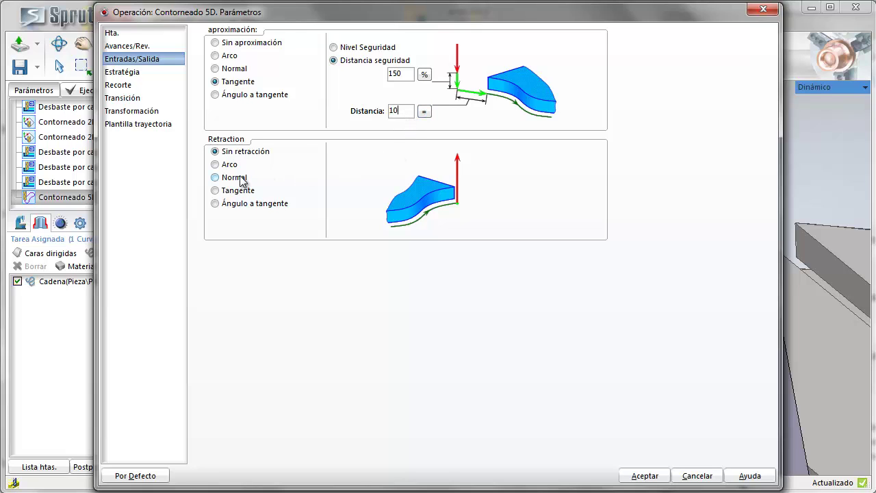
pyautogui.click(216, 190)
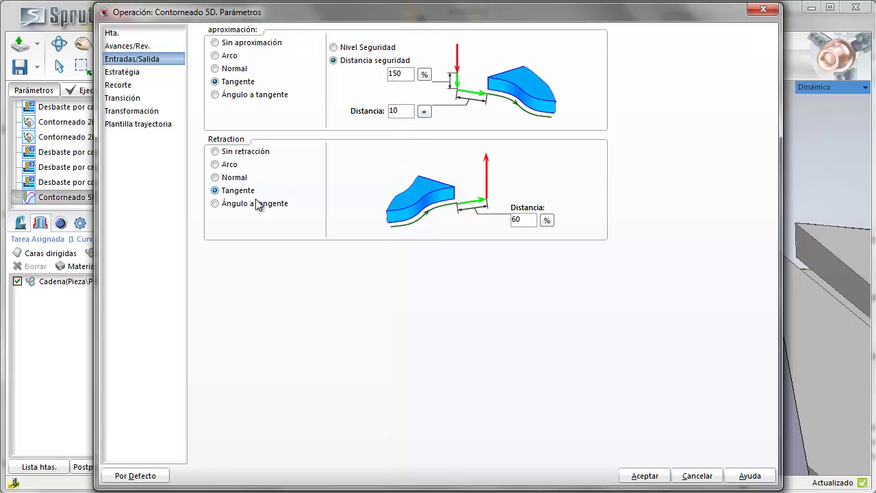
pyautogui.click(547, 220)
pyautogui.click(425, 74)
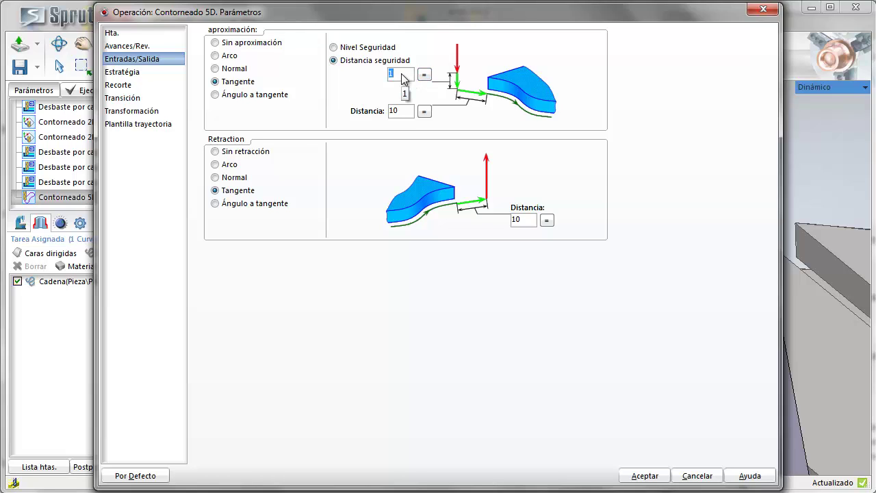
pyautogui.write('50')
pyautogui.click(643, 475)
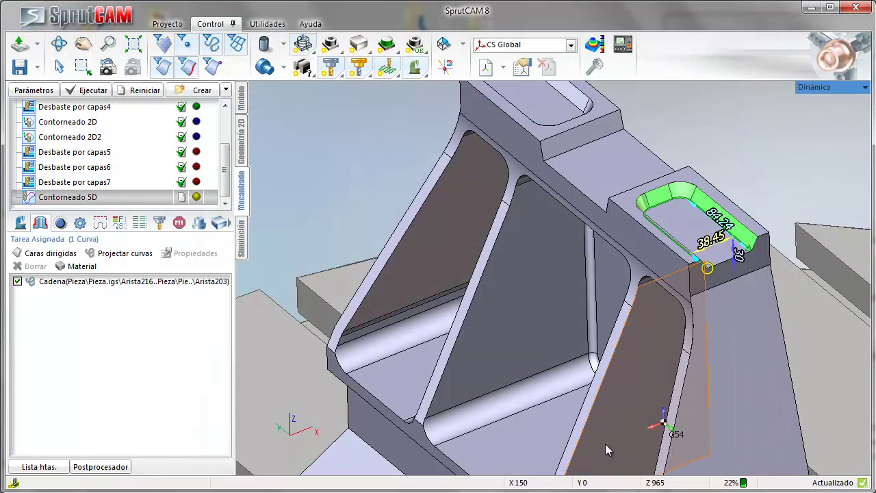
# Step: Calculate the Contorneado 5D toolpath and inspect the tool orientation at the top pad pocket
pyautogui.click(89, 90)
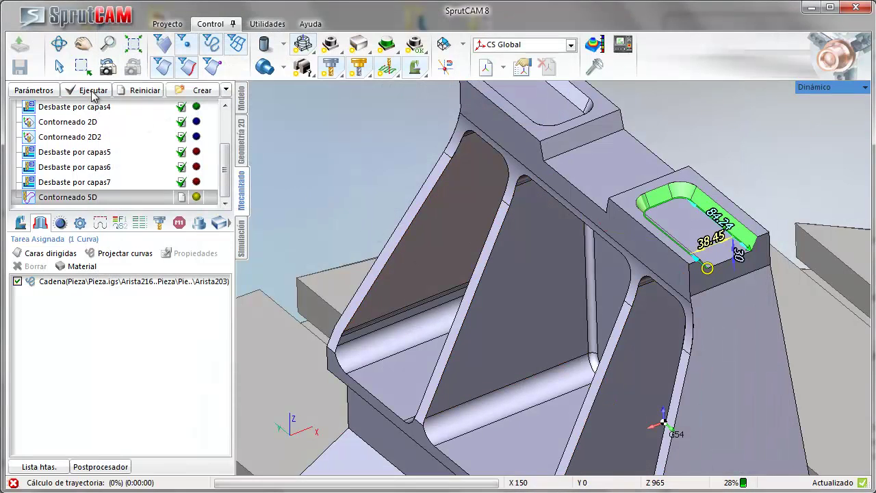
pyautogui.scroll(-3, 500, 302)
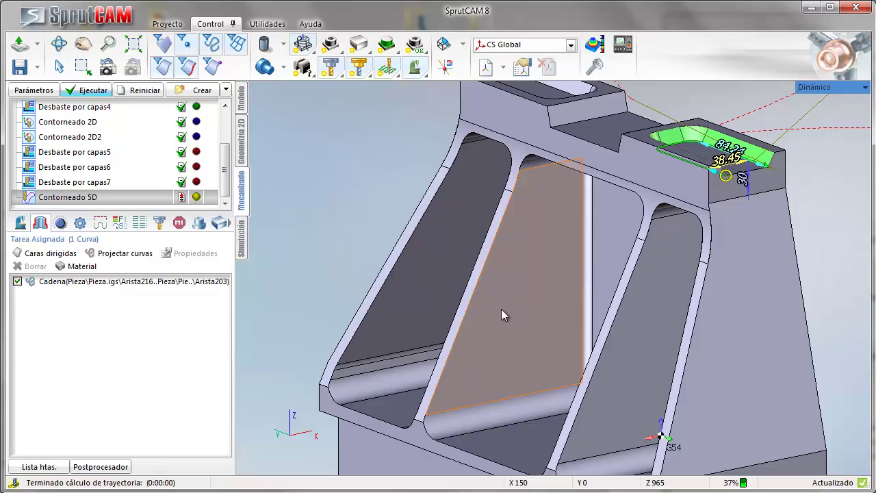
pyautogui.moveTo(501, 309); pyautogui.dragTo(600, 356, button='right')
pyautogui.scroll(2, 661, 244)
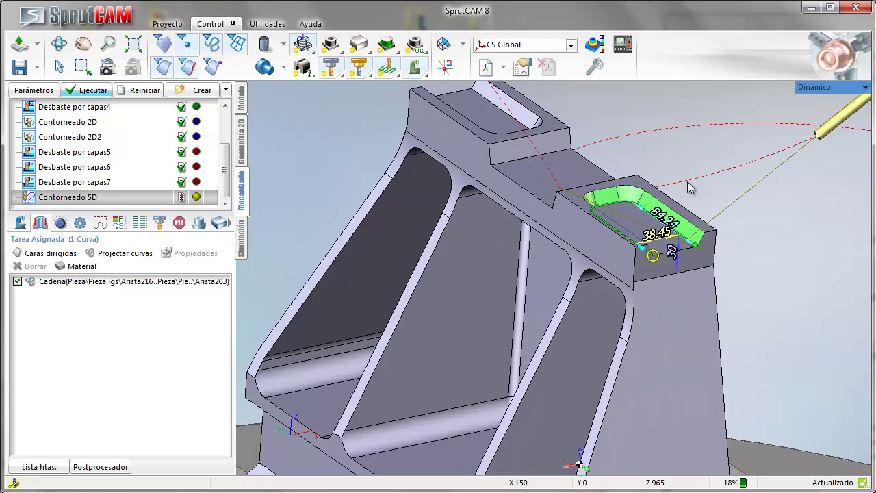
# Step: Set the tool contact type of Contorneado 5D to Lado in its strategy and recalculate the toolpath
pyautogui.doubleClick(61, 197)
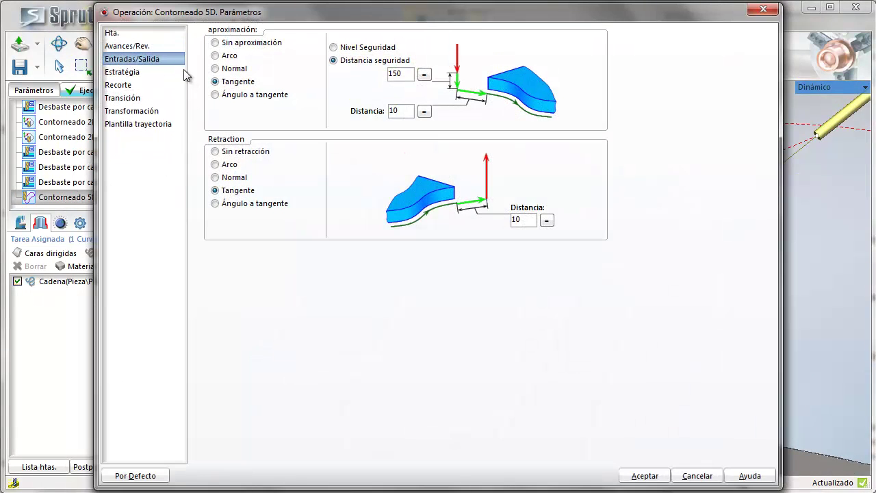
pyautogui.click(123, 72)
pyautogui.click(408, 64)
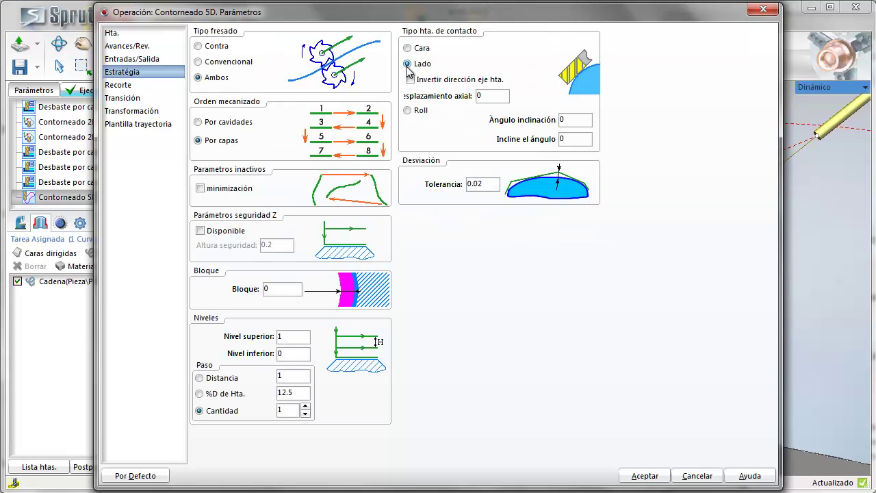
pyautogui.click(643, 475)
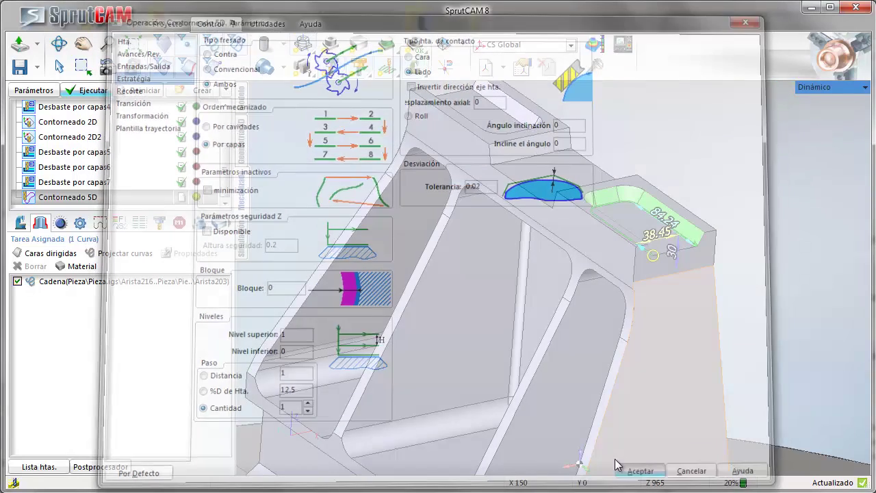
pyautogui.click(82, 94)
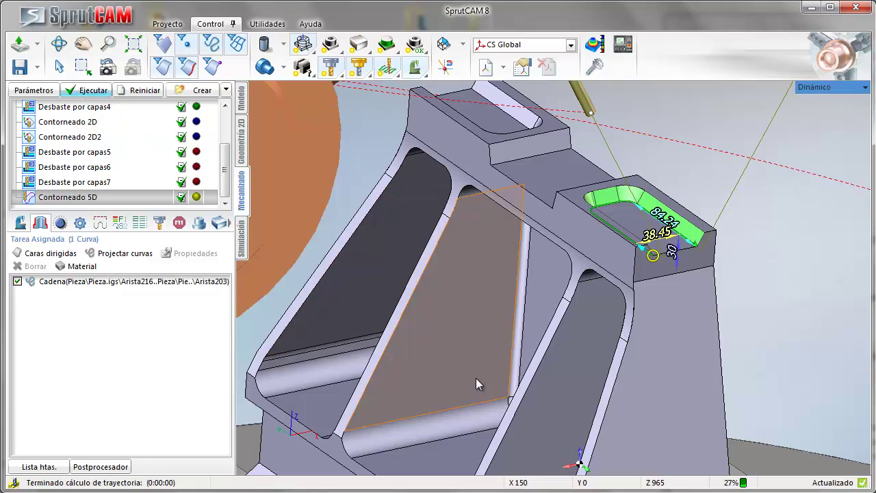
pyautogui.moveTo(476, 378); pyautogui.dragTo(553, 354, button='right')
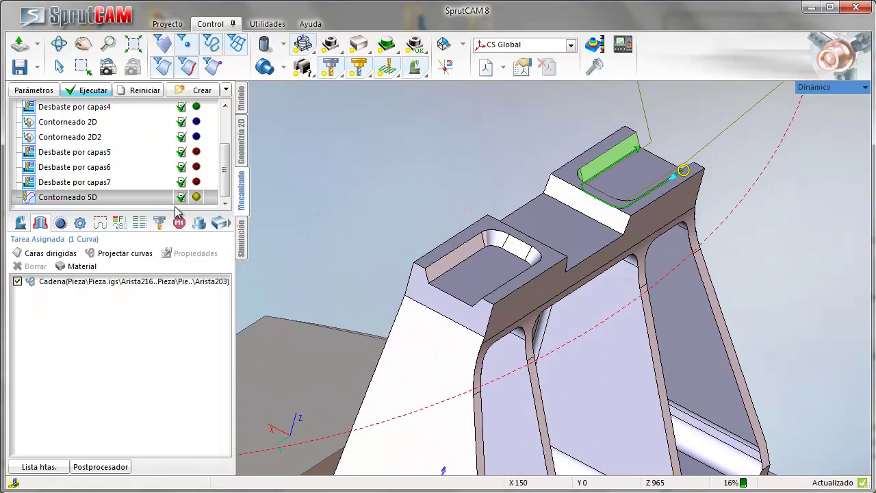
# Step: Duplicate the Contorneado 5D operation in the operation list
pyautogui.rightClick(65, 198)
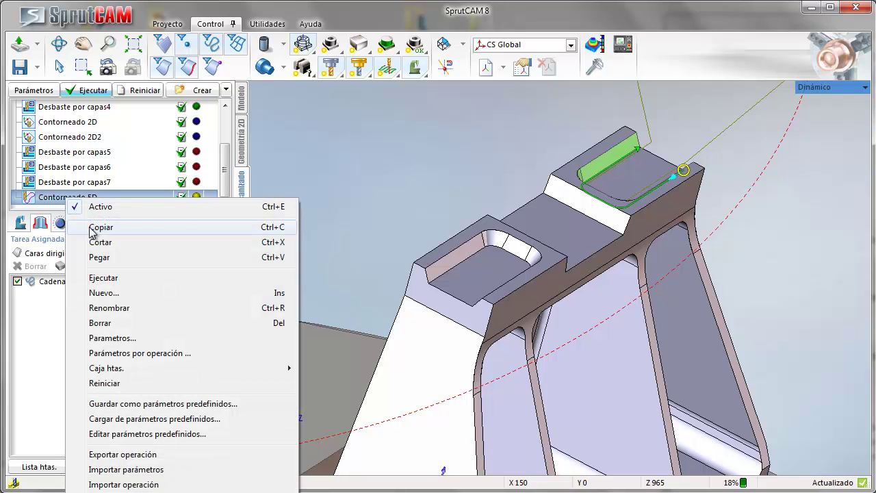
pyautogui.click(91, 230)
pyautogui.rightClick(76, 201)
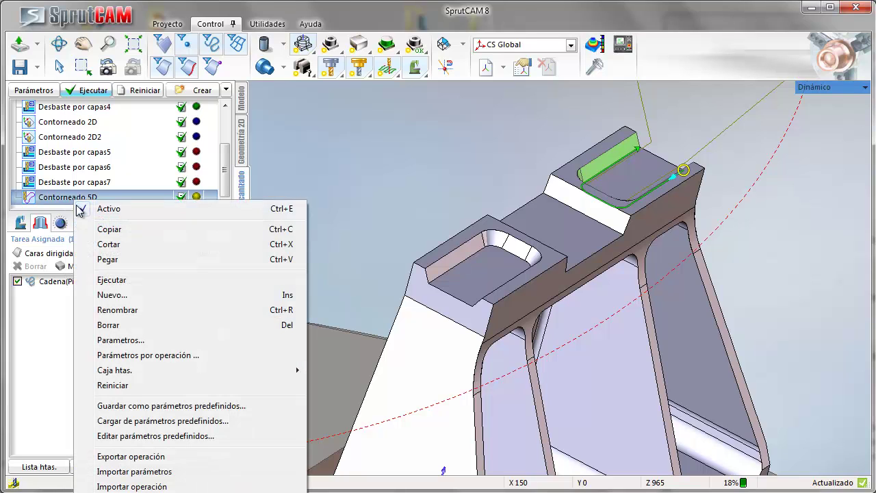
pyautogui.click(106, 259)
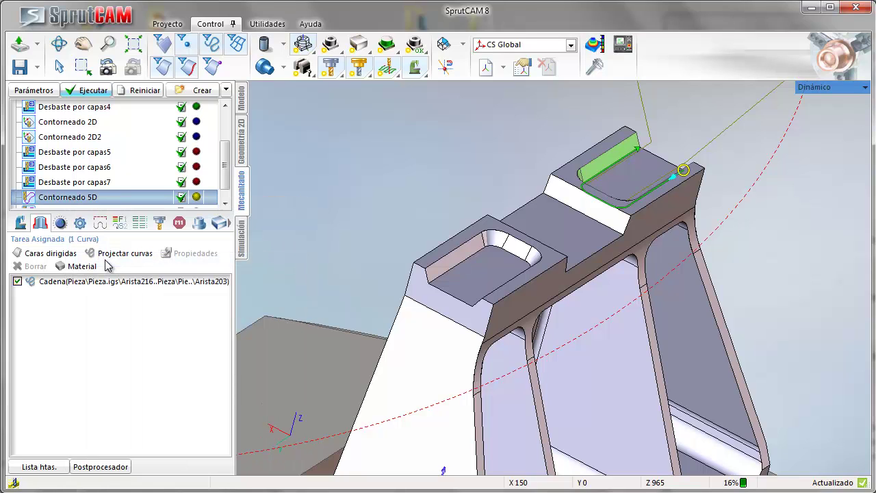
# Step: Replace the curve assigned to Contorneado 5D2 with the floor edge chain of the opposite top pad's pocket and calculate its toolpath
pyautogui.click(43, 198)
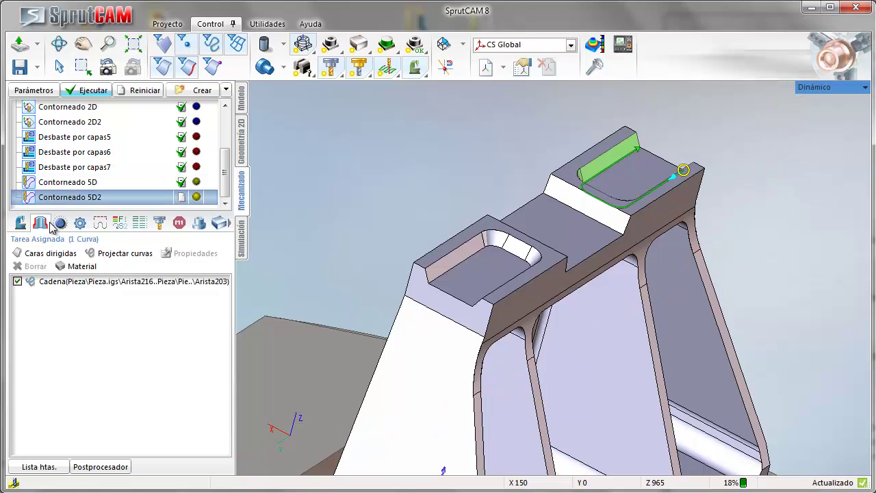
pyautogui.rightClick(68, 338)
pyautogui.click(105, 422)
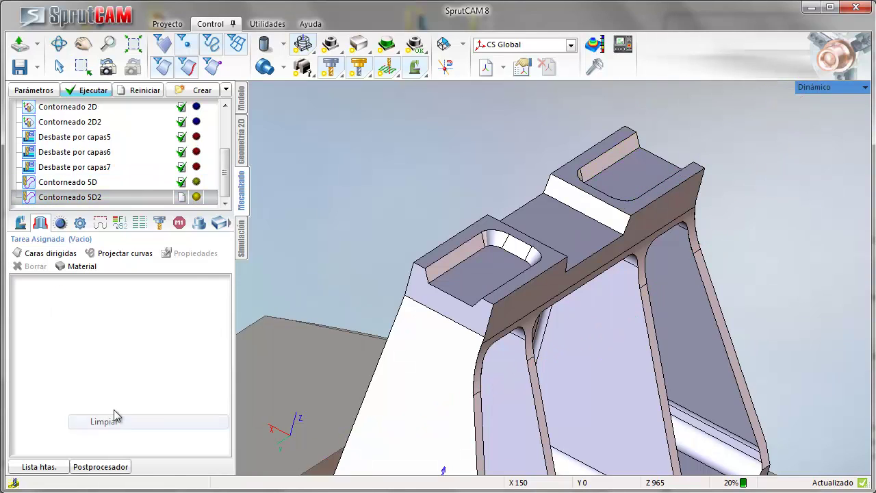
pyautogui.click(449, 275)
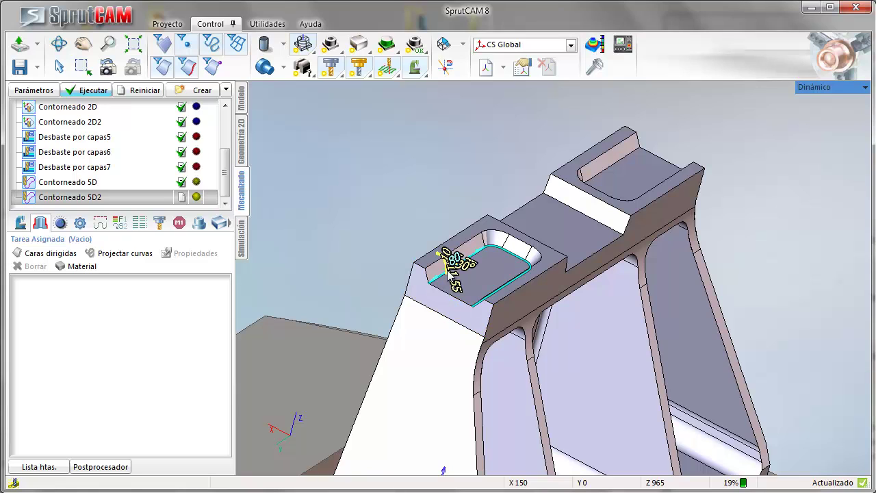
pyautogui.click(108, 256)
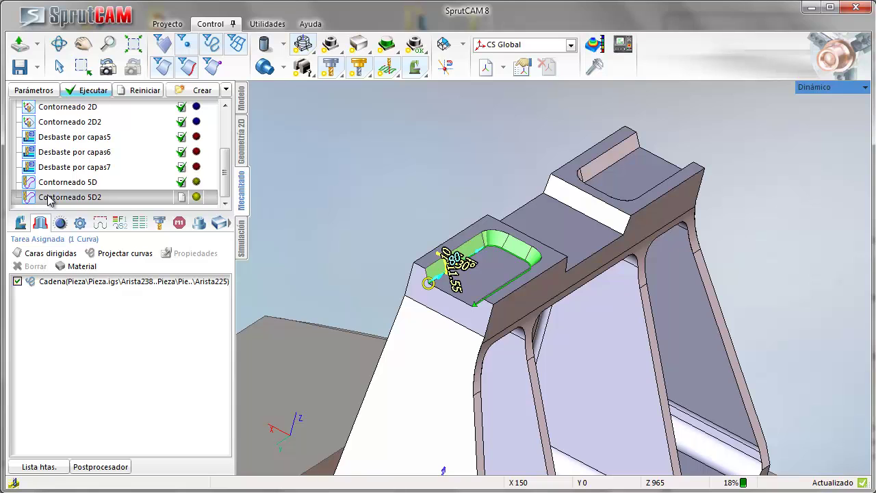
pyautogui.click(87, 92)
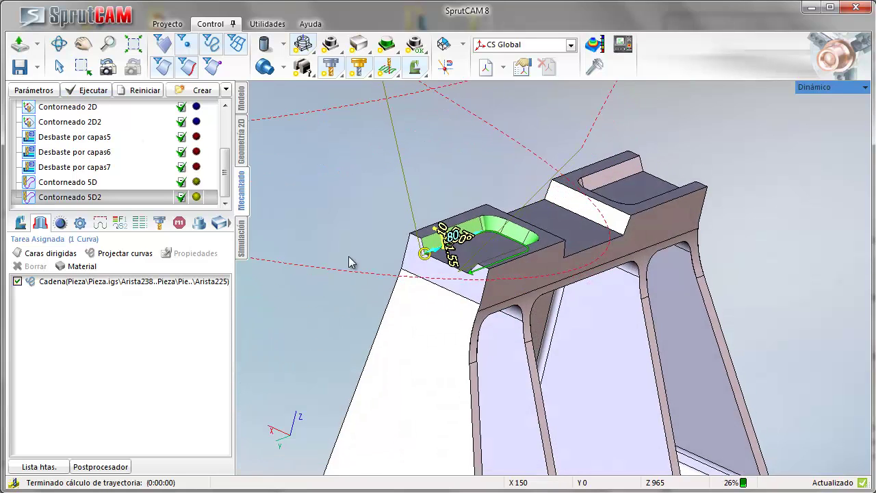
pyautogui.moveTo(350, 262)
pyautogui.mouseDown(button='right')
pyautogui.moveTo(327, 232)
pyautogui.moveTo(303, 228)
pyautogui.moveTo(326, 230)
pyautogui.moveTo(348, 270)
pyautogui.mouseUp(button='right')
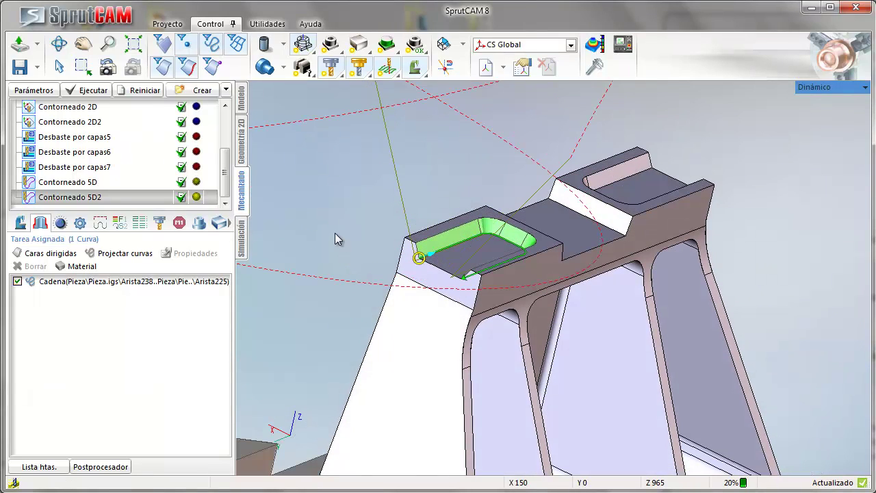
# Step: Duplicate the Contorneado 5D2 operation in the operation list and make the copy the current operation
pyautogui.rightClick(54, 203)
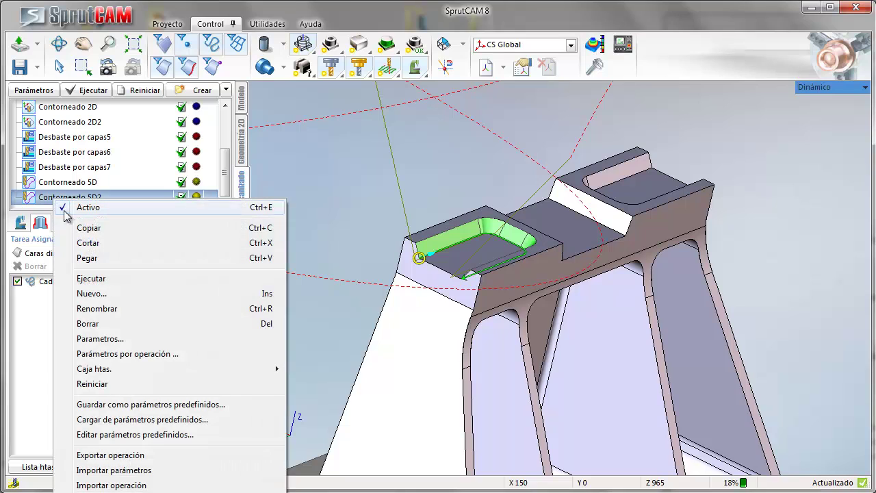
pyautogui.click(85, 228)
pyautogui.rightClick(79, 199)
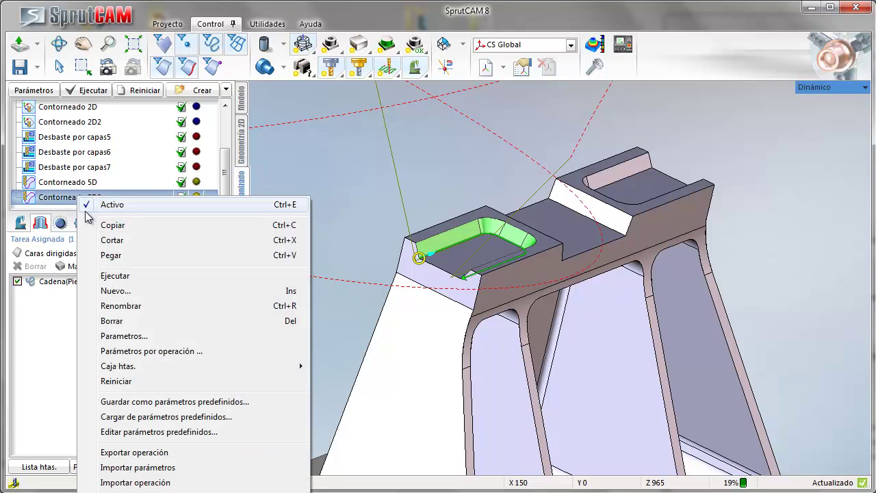
pyautogui.click(112, 254)
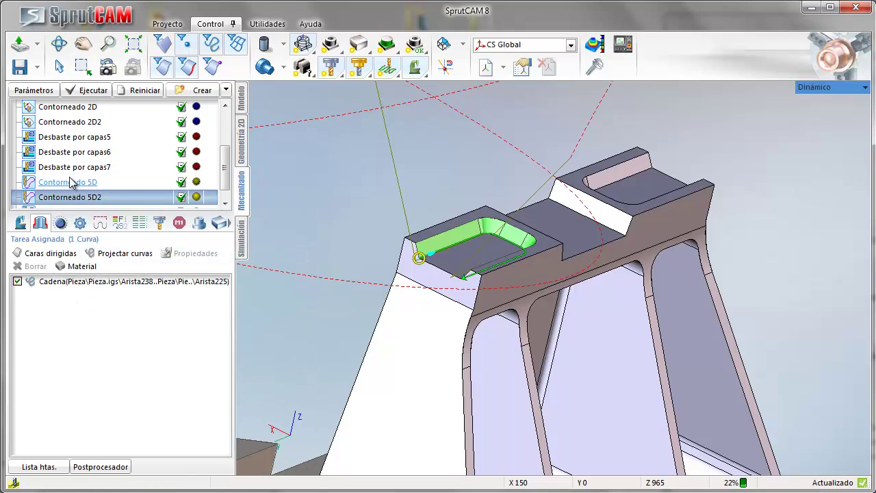
pyautogui.scroll(-1, 69, 198)
pyautogui.click(69, 198)
# Step: Replace the curve assigned to Contorneado 5D3 with the two bottom edges of the recess between the top pads
pyautogui.rightClick(85, 317)
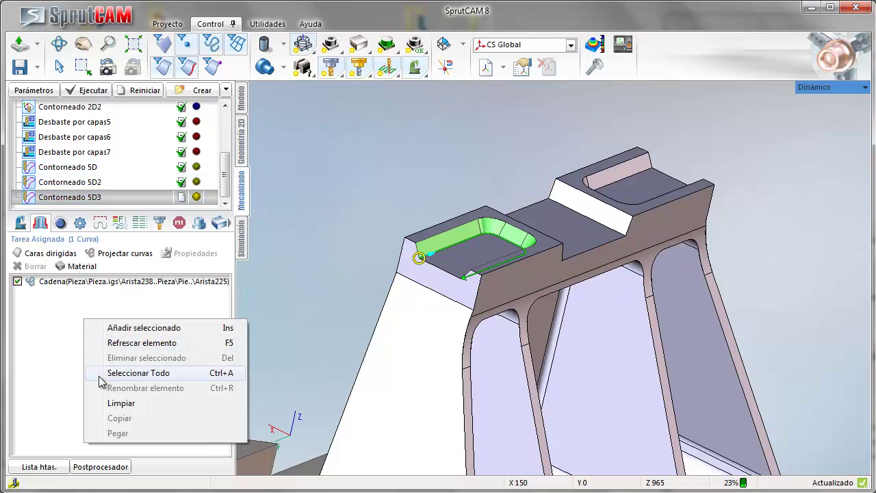
pyautogui.click(103, 403)
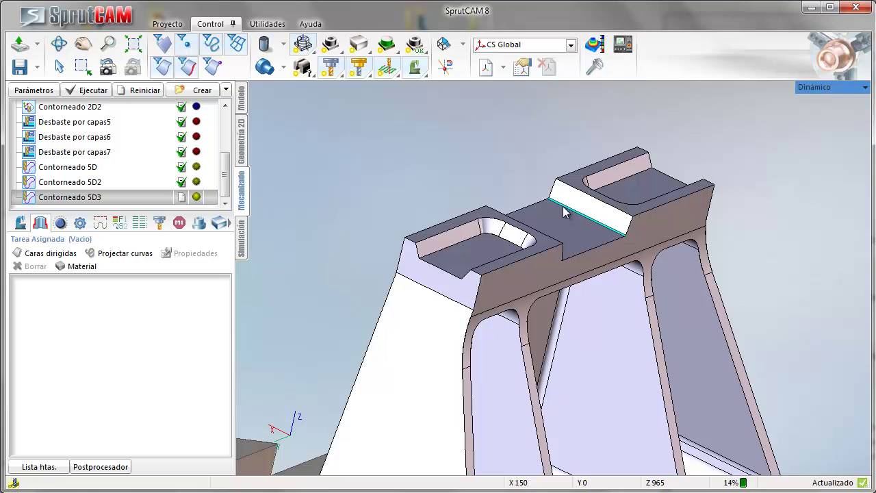
pyautogui.click(131, 257)
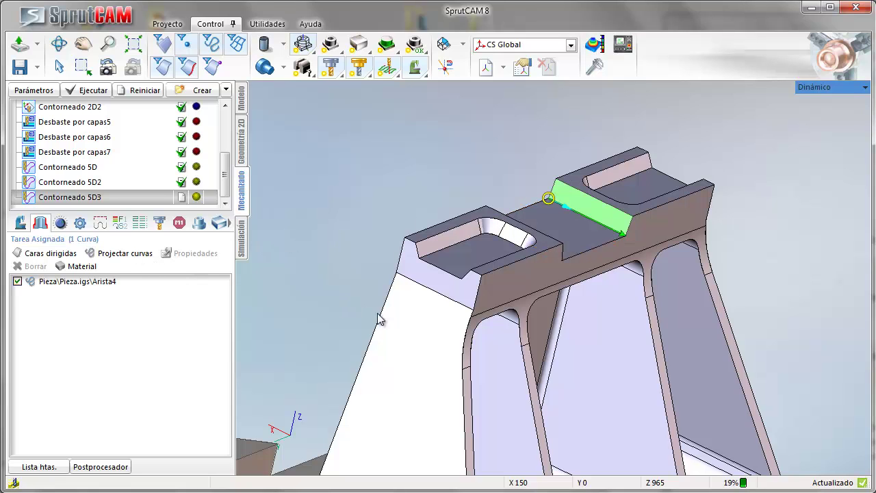
pyautogui.moveTo(380, 321); pyautogui.dragTo(373, 342, button='right')
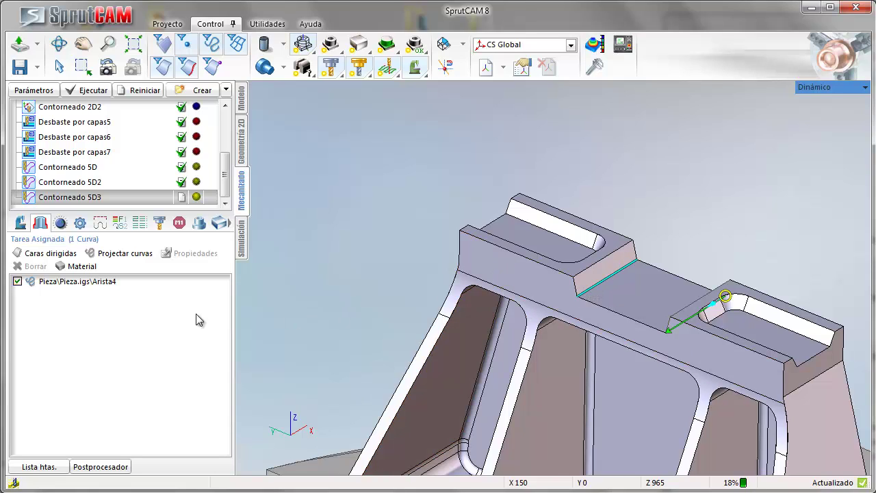
pyautogui.click(127, 255)
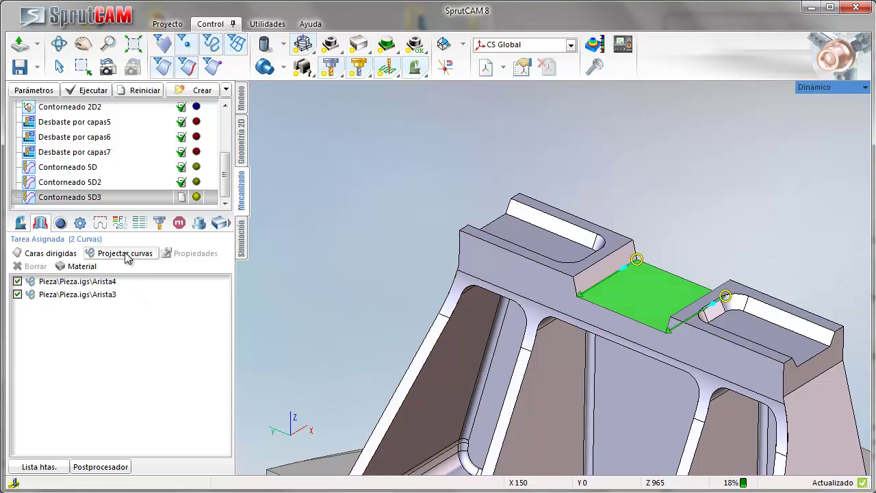
# Step: Enable Lateral frontal alternativo for the Arista3 curve of Contorneado 5D3 and calculate its toolpath
pyautogui.doubleClick(86, 298)
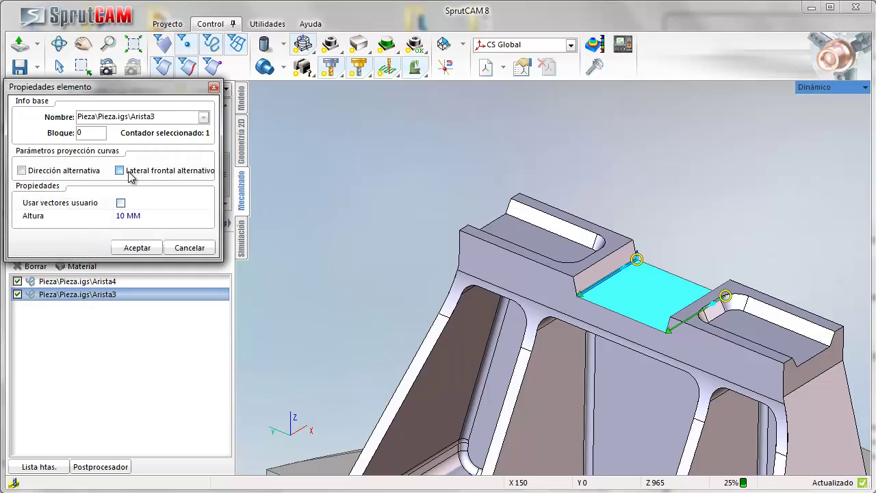
pyautogui.click(140, 248)
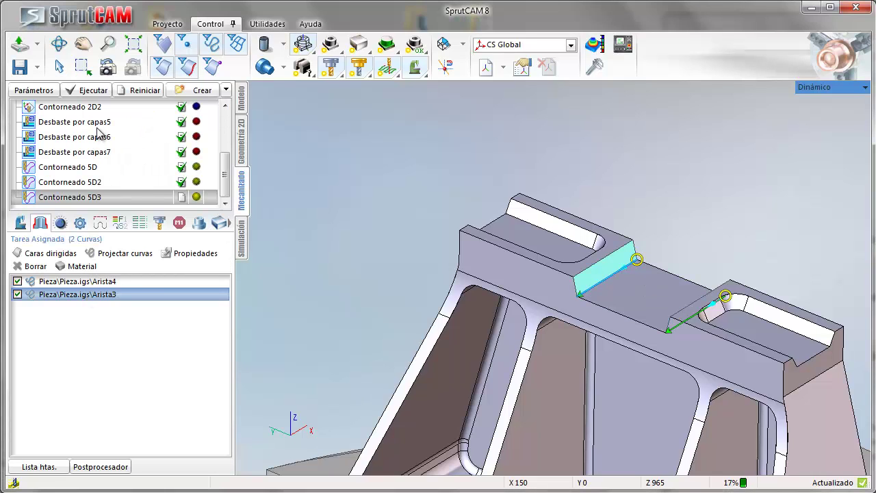
pyautogui.click(88, 96)
pyautogui.scroll(-2, 602, 356)
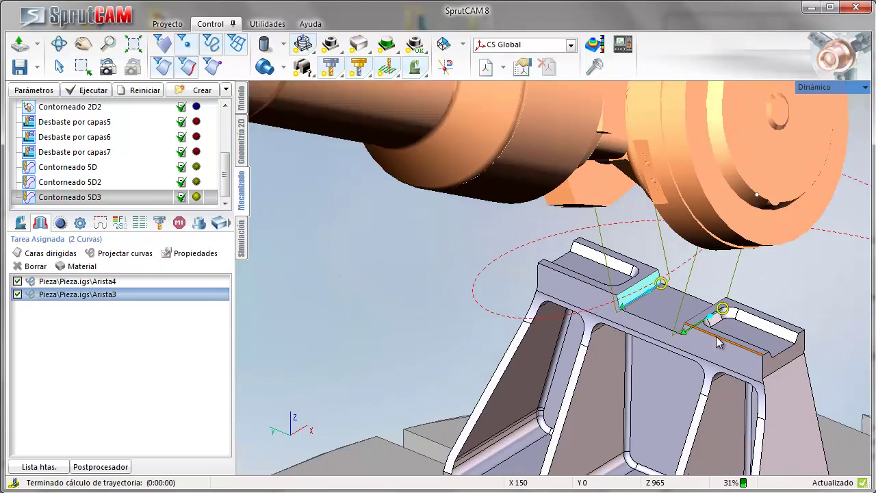
pyautogui.scroll(-2, 556, 289)
pyautogui.scroll(-2, 439, 291)
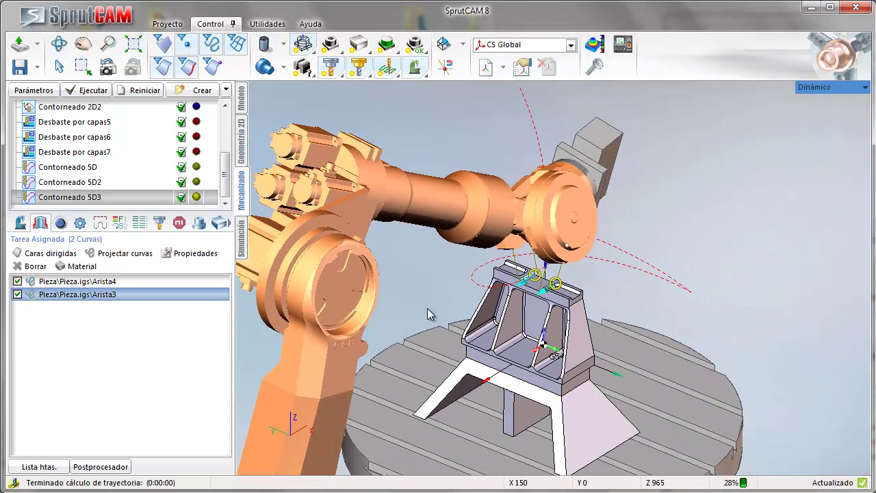
# Step: Select Desbaste por capas7 and fast-simulate the material removal up to that operation
pyautogui.click(46, 152)
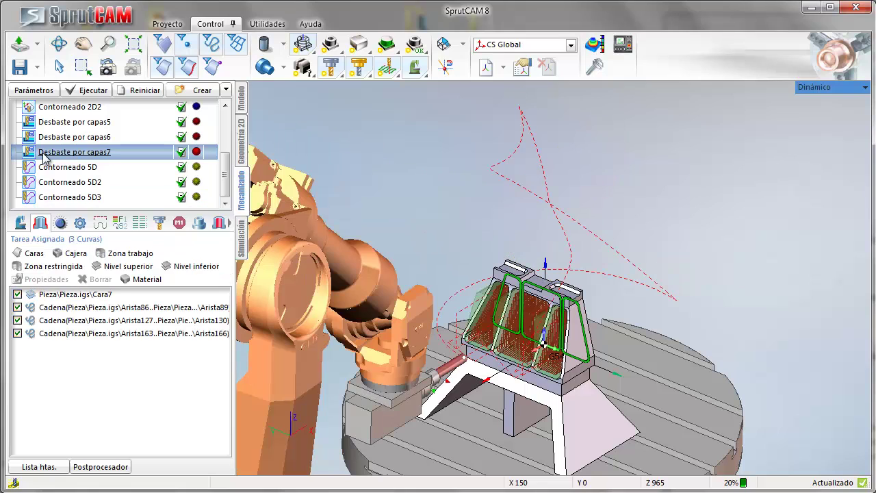
pyautogui.click(55, 139)
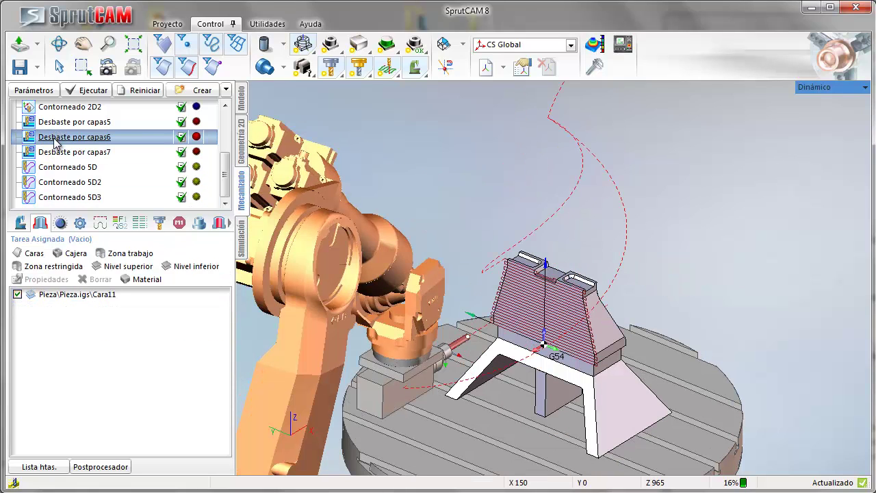
pyautogui.click(56, 153)
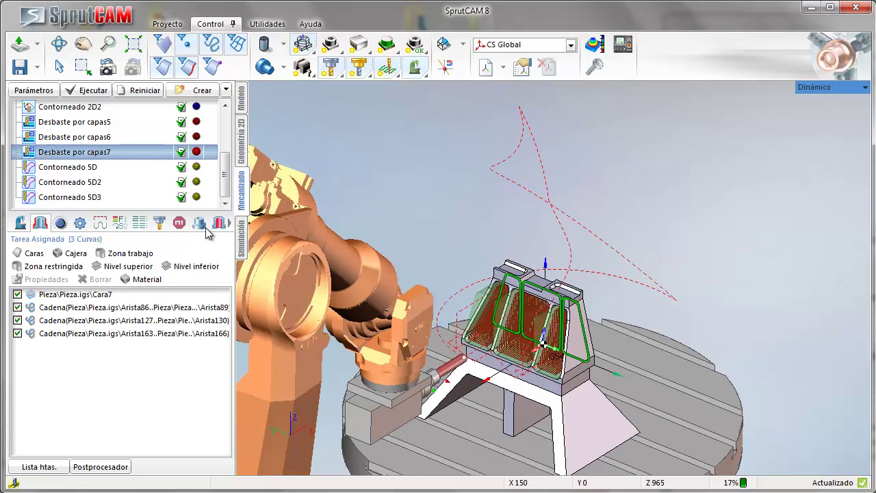
pyautogui.click(241, 247)
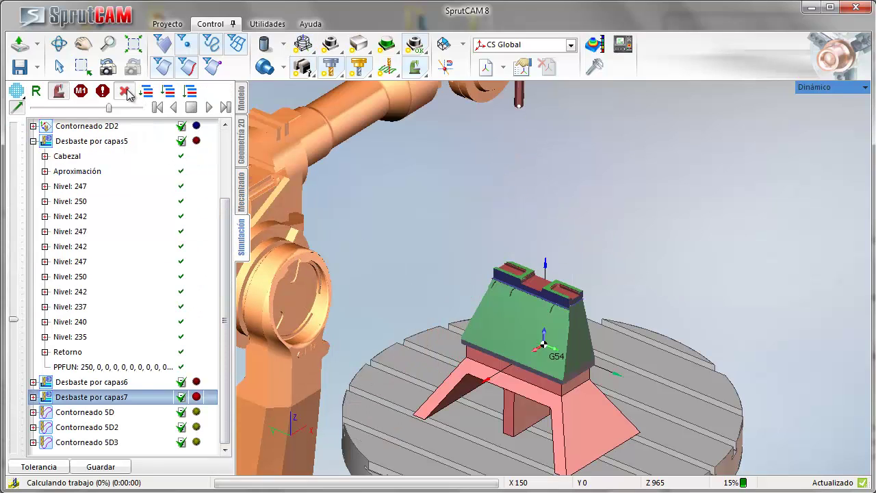
pyautogui.click(33, 141)
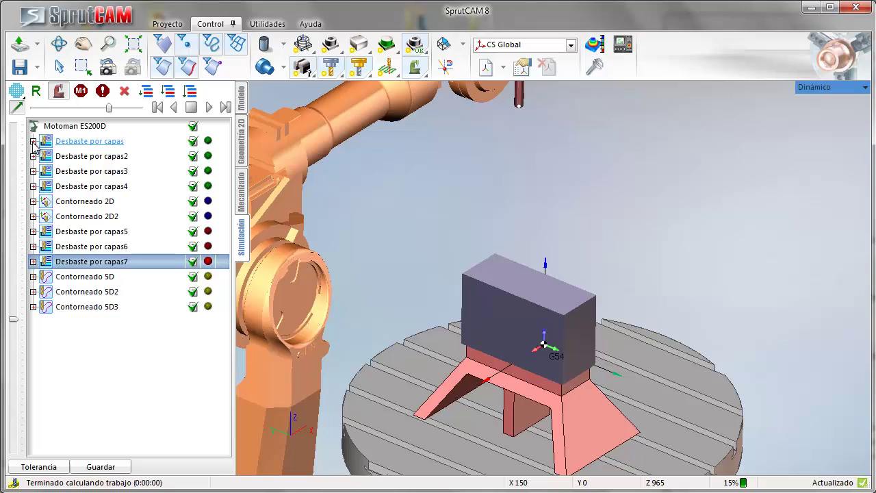
pyautogui.click(169, 93)
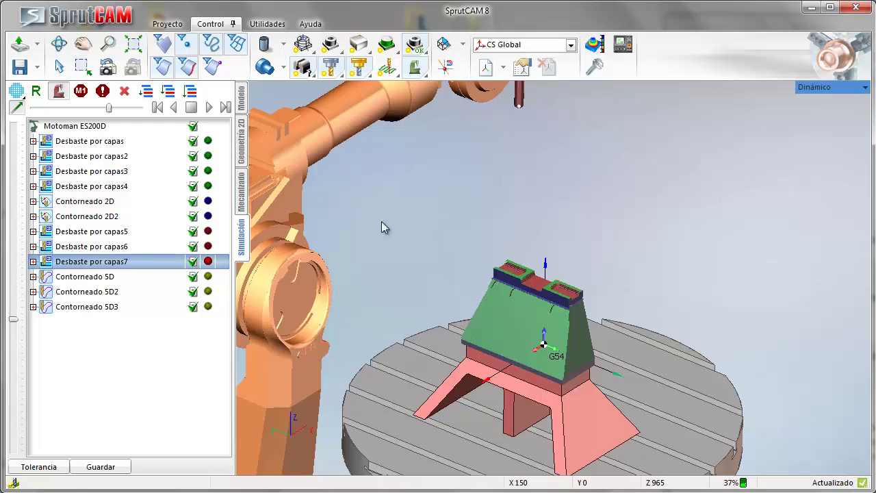
# Step: Play the machining simulation of Desbaste por capas7 and watch the tool and spindle close to the side pockets
pyautogui.click(209, 107)
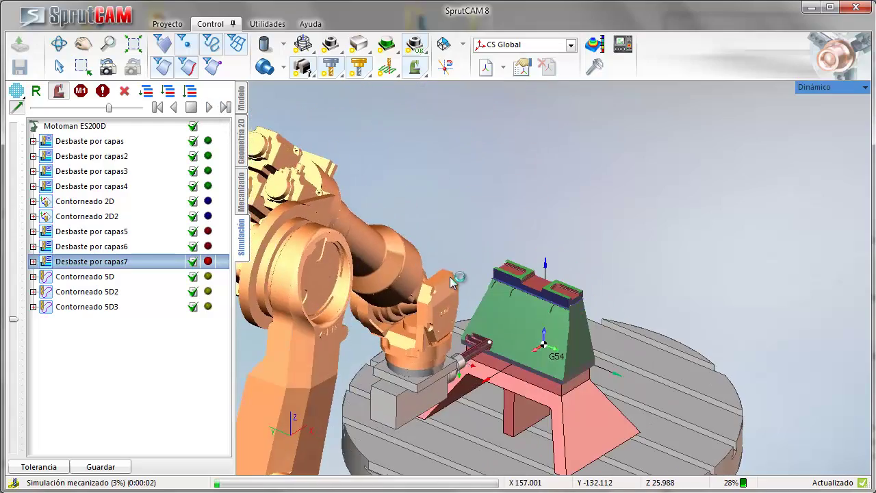
pyautogui.scroll(5, 479, 294)
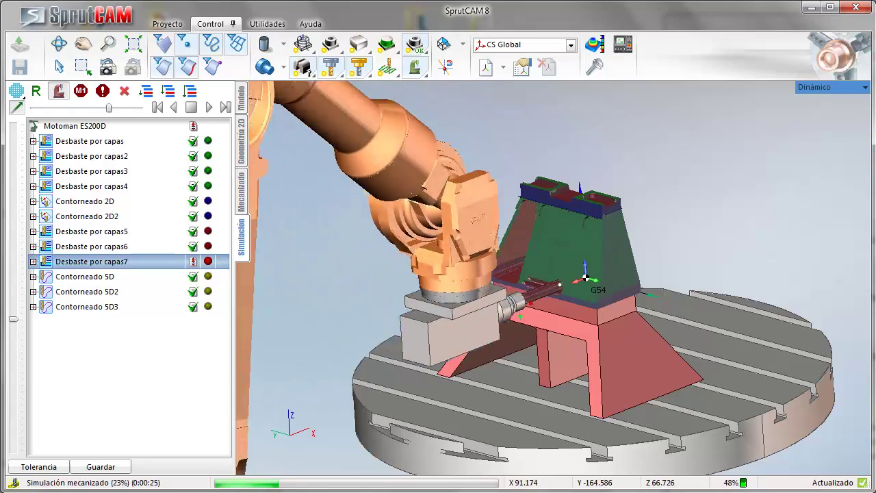
pyautogui.moveTo(494, 427); pyautogui.dragTo(440, 408, button='right')
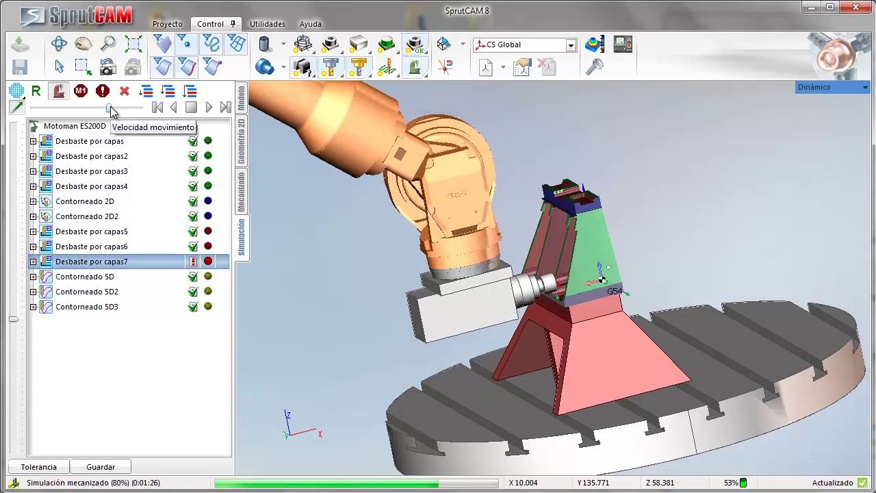
# Step: Lower the simulation's movement speed and examine the Contorneado 5D passes around the top pads from near and far
pyautogui.moveTo(110, 106); pyautogui.dragTo(69, 107)
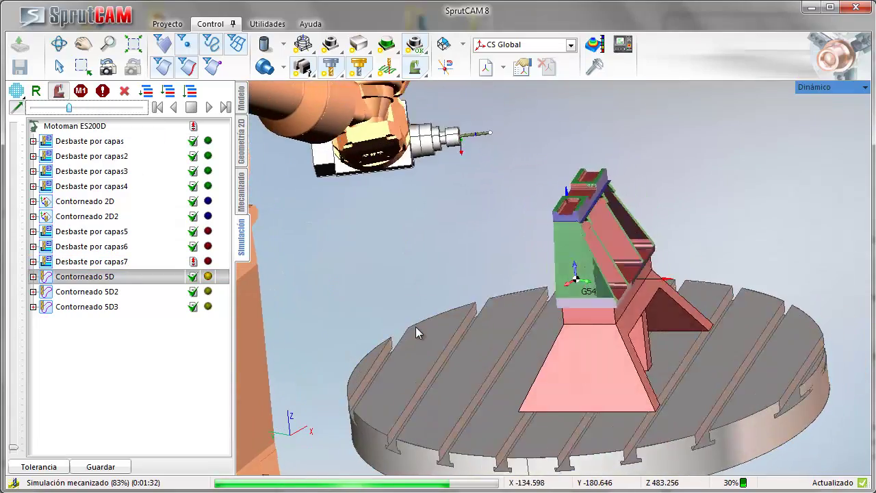
pyautogui.scroll(-5, 432, 250)
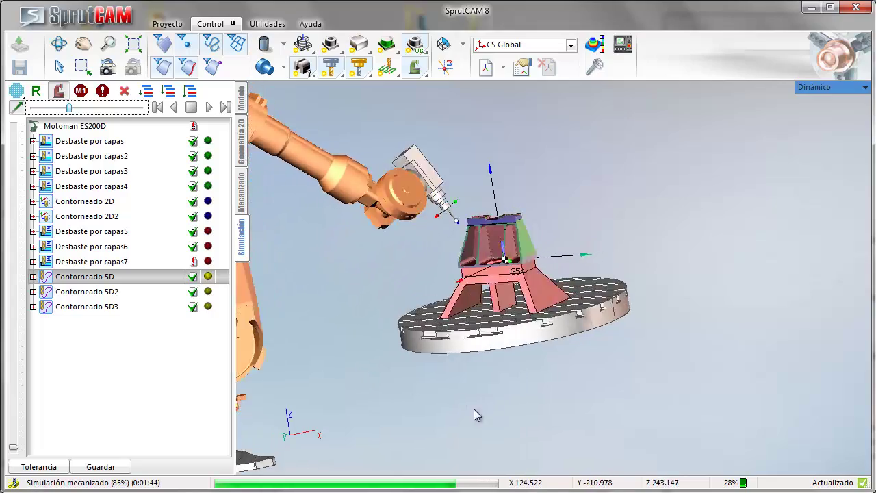
pyautogui.scroll(2, 392, 292)
pyautogui.scroll(-4, 411, 308)
pyautogui.scroll(8, 536, 346)
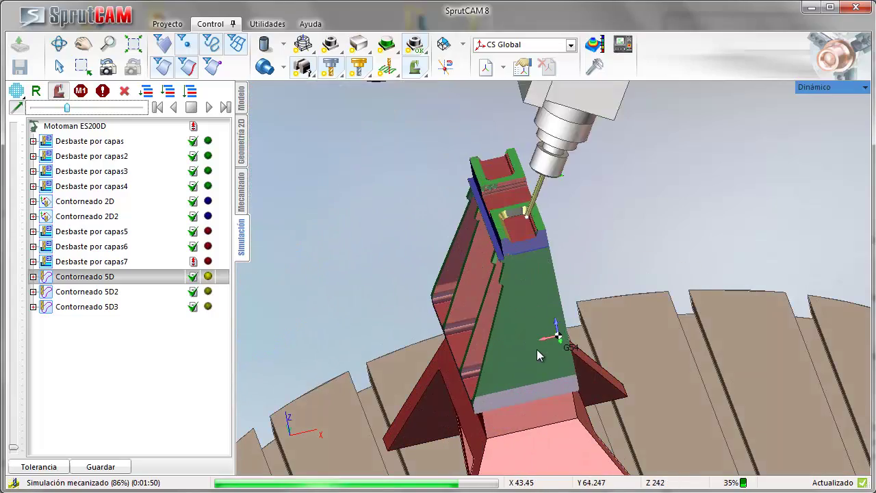
pyautogui.scroll(-7, 537, 352)
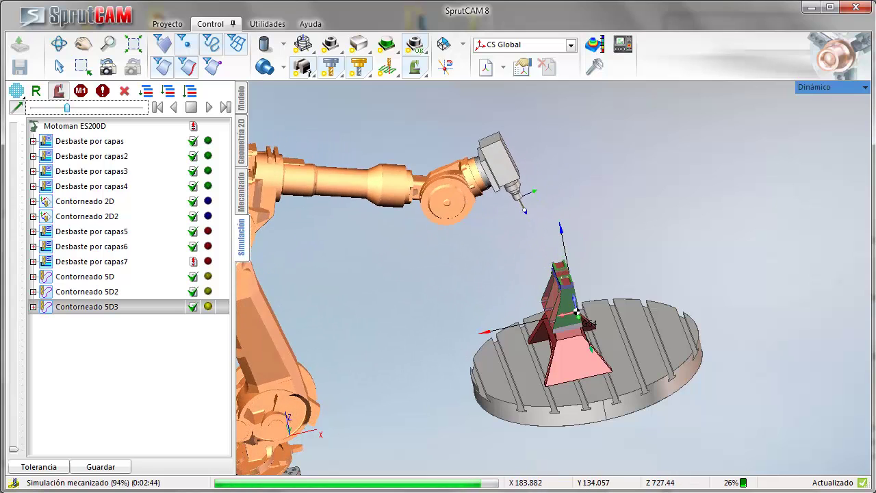
# Step: Return to machining setup and examine the toolpath and axis configuration of Desbaste por capas7, showing the workpiece temporarily
pyautogui.click(243, 197)
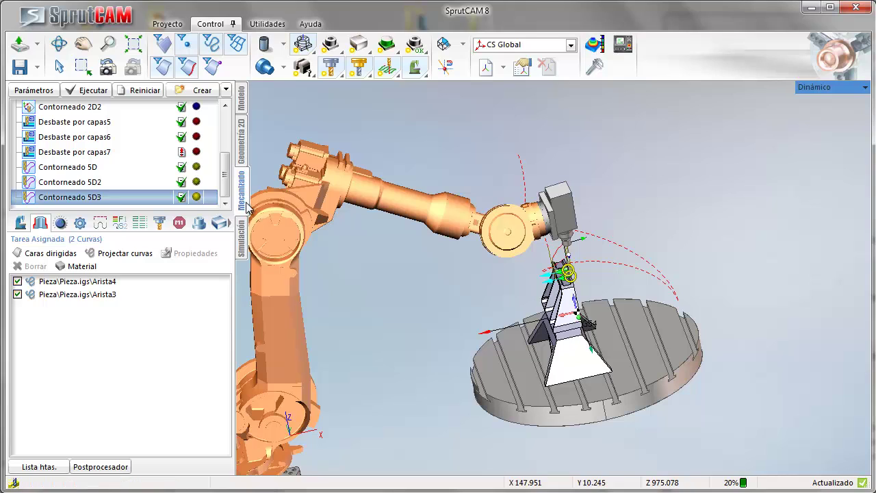
pyautogui.click(69, 152)
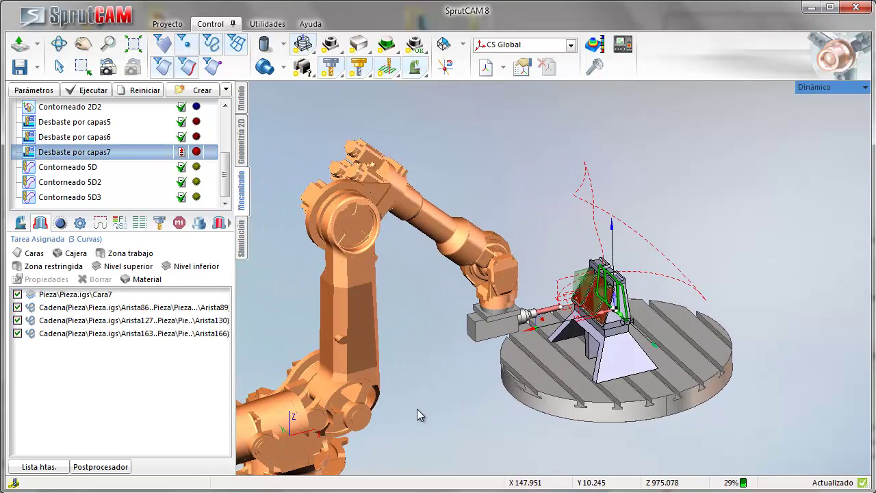
pyautogui.scroll(5, 623, 288)
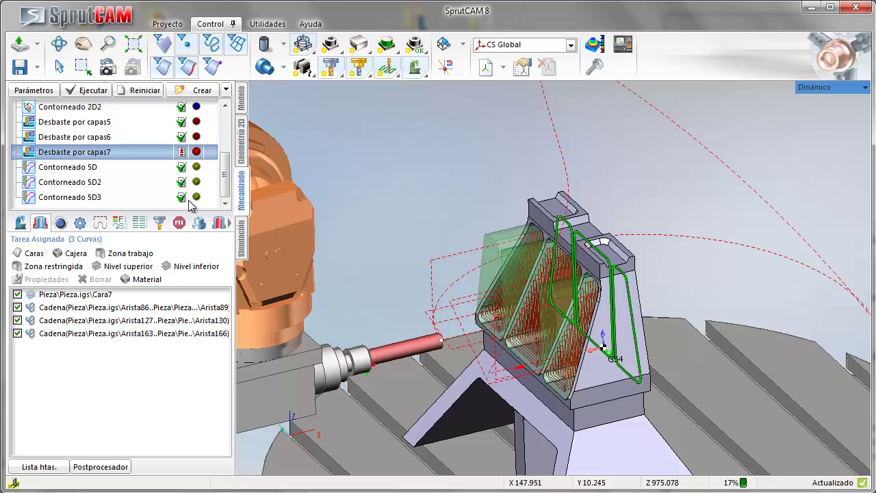
pyautogui.click(22, 227)
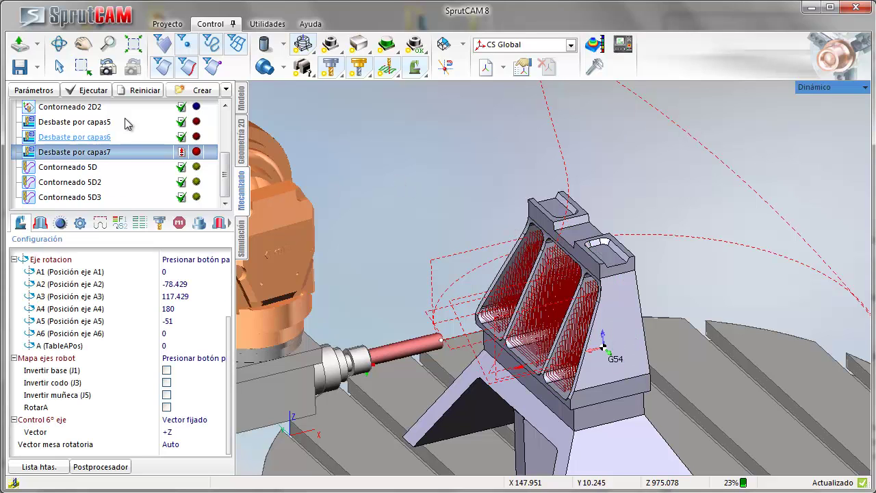
pyautogui.click(358, 47)
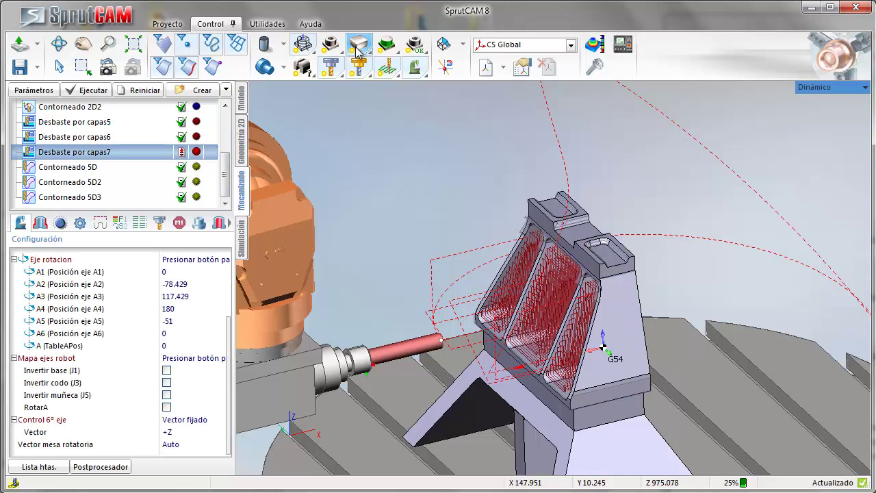
pyautogui.moveTo(377, 271); pyautogui.dragTo(377, 298, button='right')
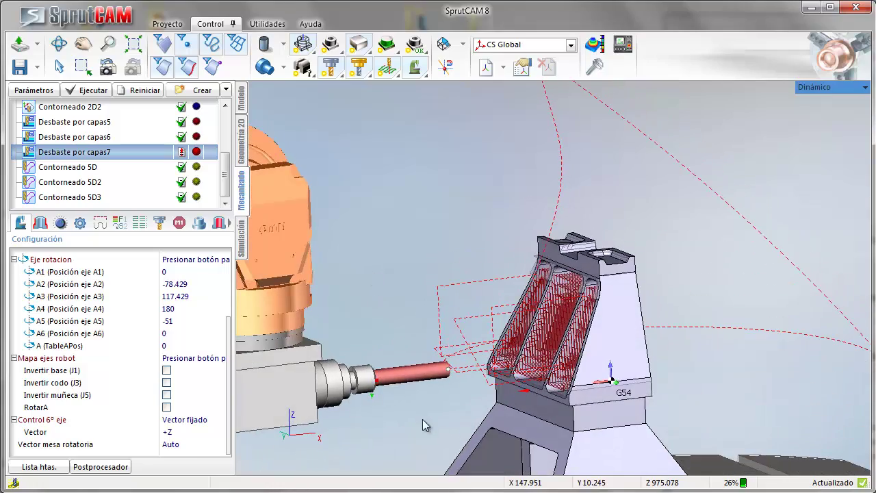
pyautogui.moveTo(423, 420); pyautogui.dragTo(428, 383, button='right')
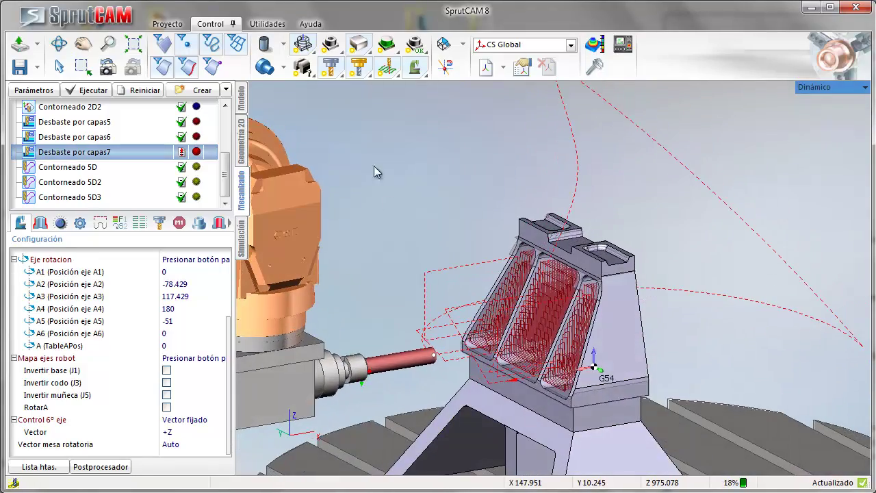
pyautogui.click(359, 46)
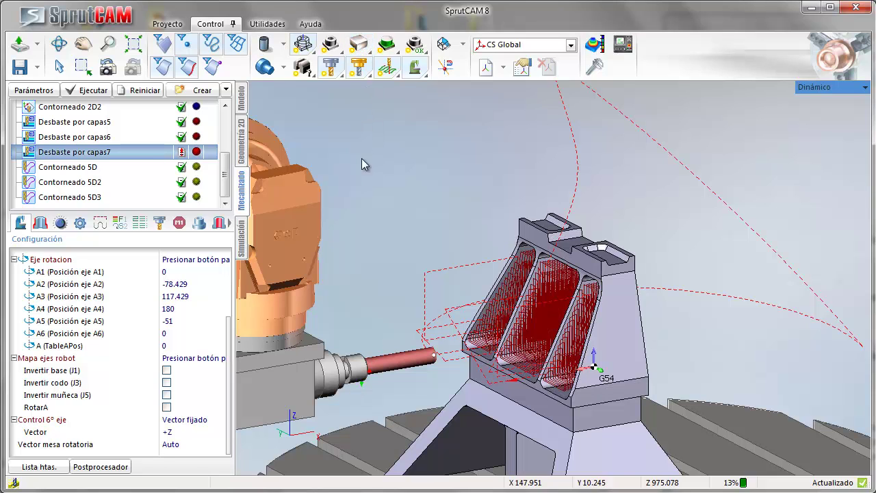
# Step: Adjust the cutting tool's length in the Desbaste por capas7 parameters and recalculate the operation's toolpath
pyautogui.doubleClick(84, 153)
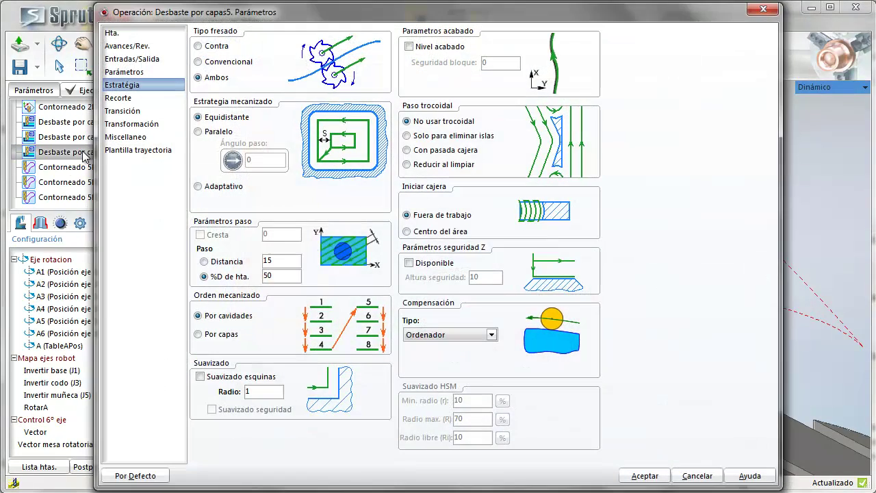
pyautogui.click(114, 32)
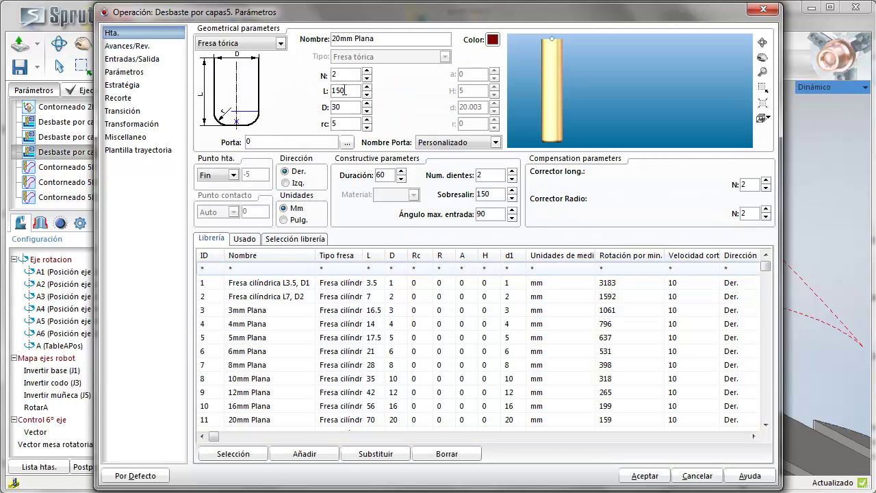
pyautogui.scroll(1, 341, 91)
pyautogui.click(642, 476)
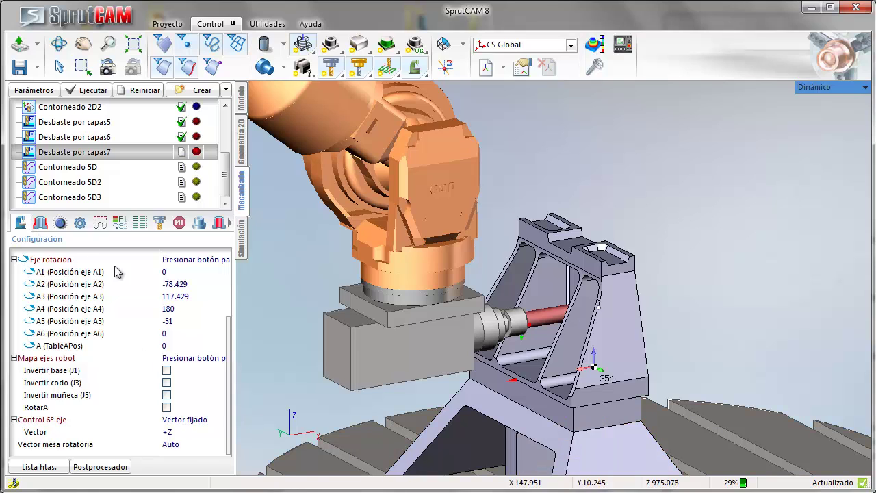
pyautogui.scroll(2, 225, 295)
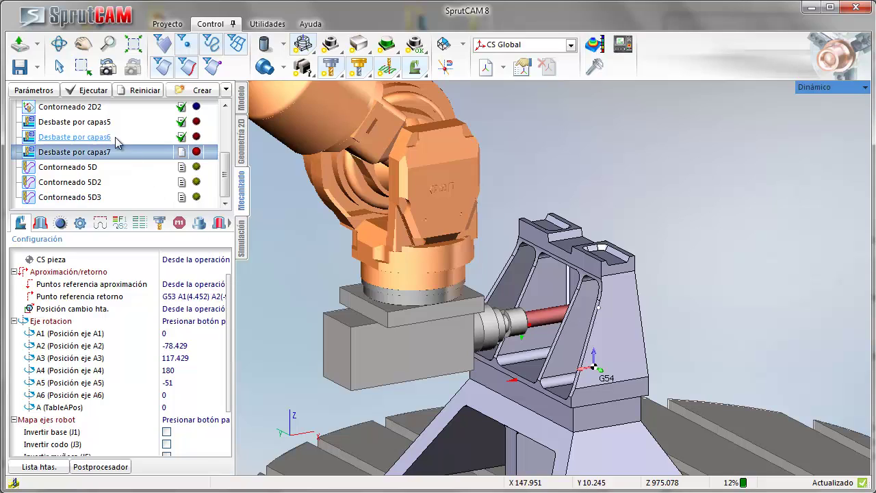
pyautogui.click(87, 91)
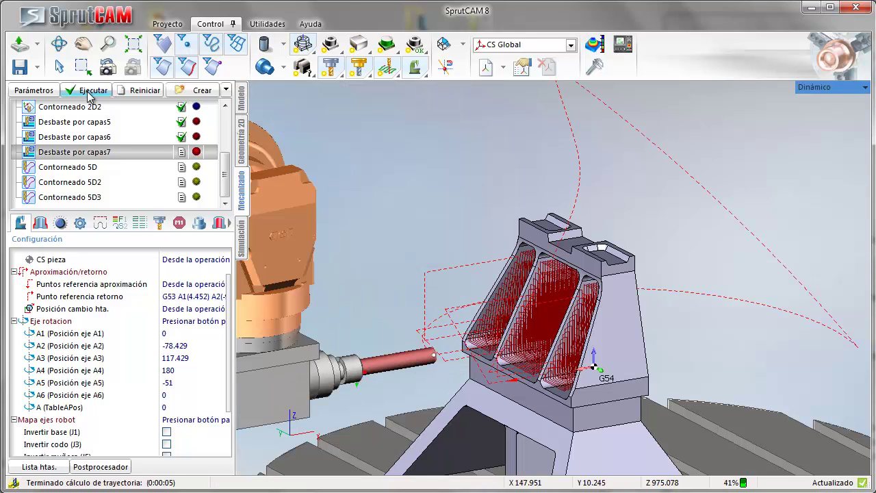
# Step: Set both the approach reference points and the return reference point of Contorneado 5D to Corto and recalculate its toolpath
pyautogui.click(79, 167)
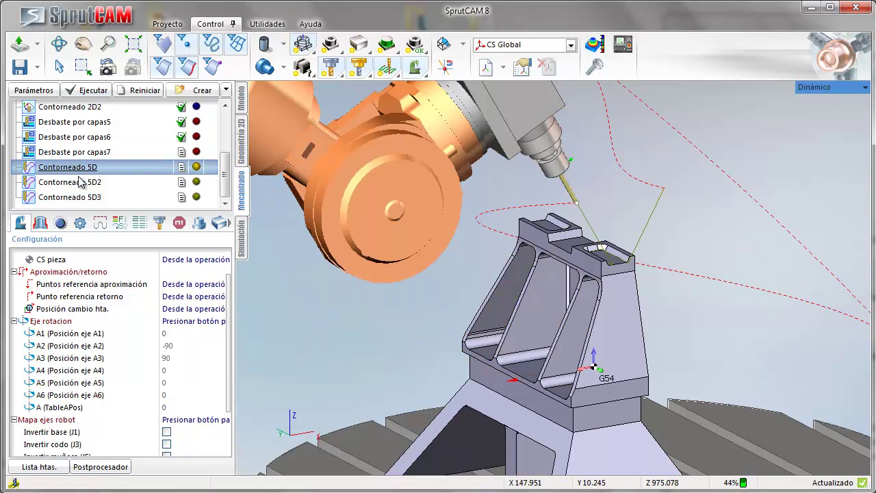
pyautogui.click(182, 284)
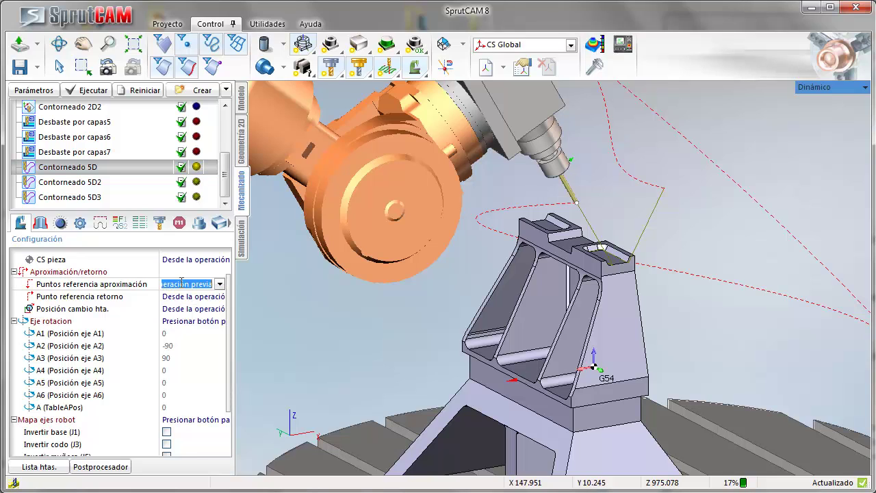
pyautogui.click(220, 284)
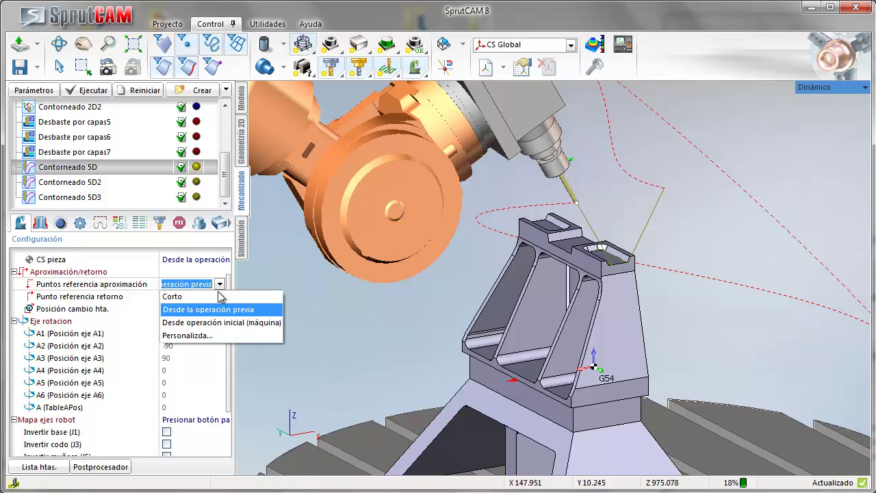
pyautogui.click(218, 302)
pyautogui.click(220, 297)
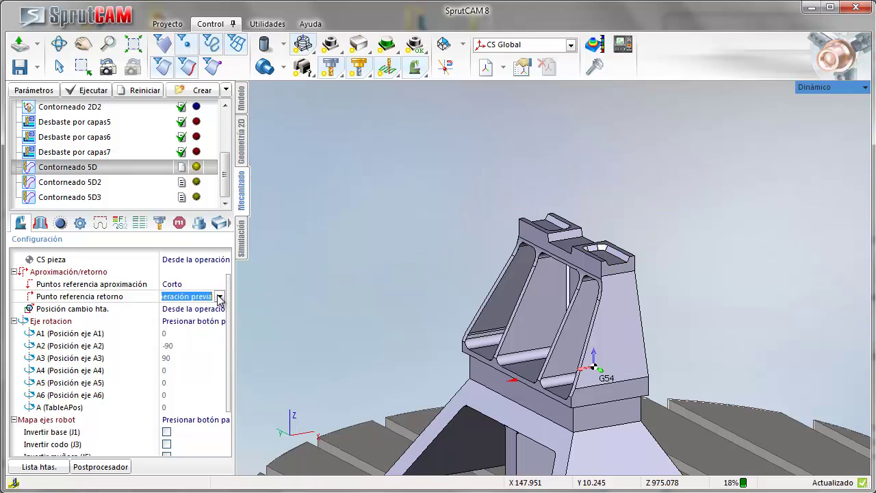
pyautogui.click(219, 297)
pyautogui.click(212, 312)
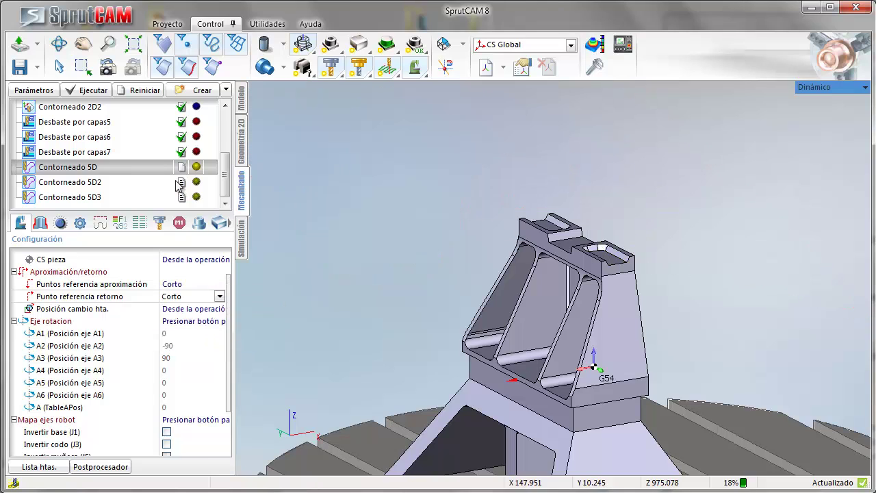
pyautogui.click(93, 91)
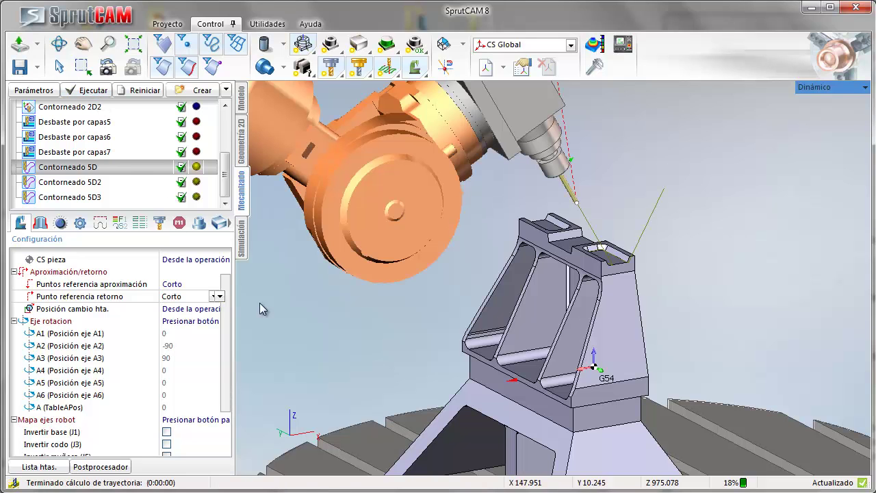
# Step: Examine the robot's posture and the approach and return moves of Contorneado 5D and Contorneado 5D2
pyautogui.moveTo(367, 349); pyautogui.dragTo(382, 368, button='right')
pyautogui.scroll(-4, 382, 369)
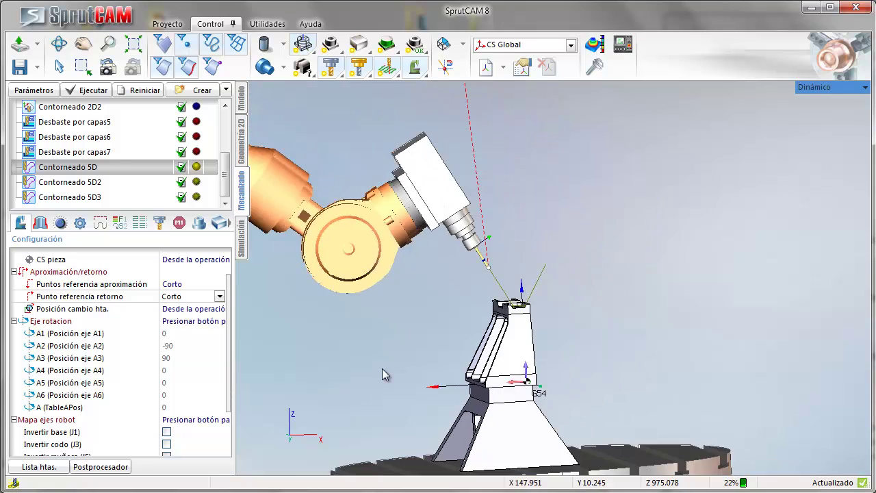
pyautogui.scroll(5, 386, 347)
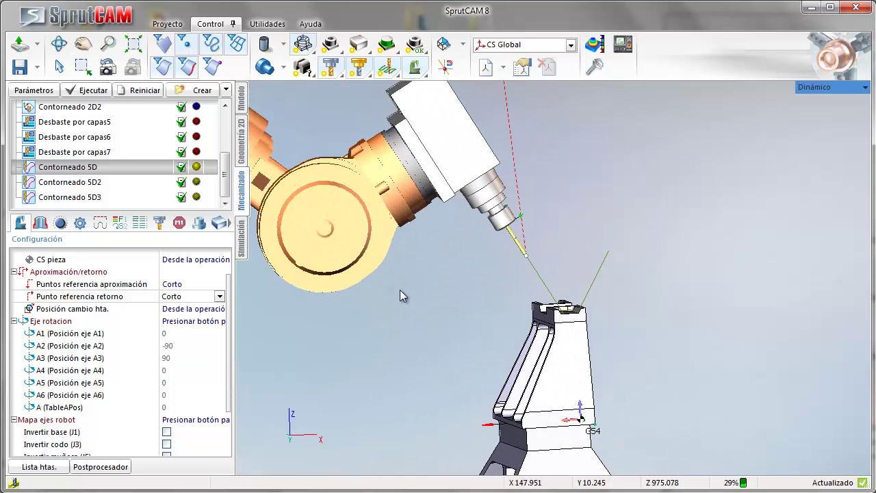
pyautogui.click(63, 183)
pyautogui.scroll(-3, 478, 343)
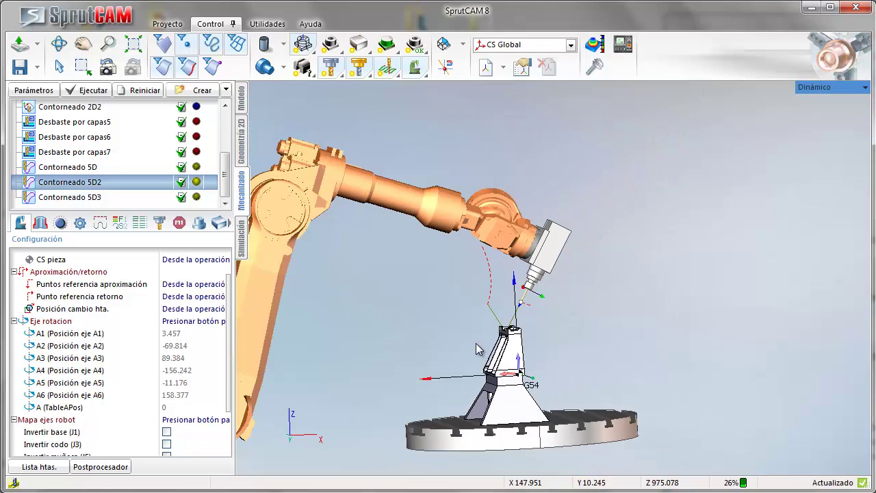
pyautogui.moveTo(477, 349); pyautogui.dragTo(444, 366, button='right')
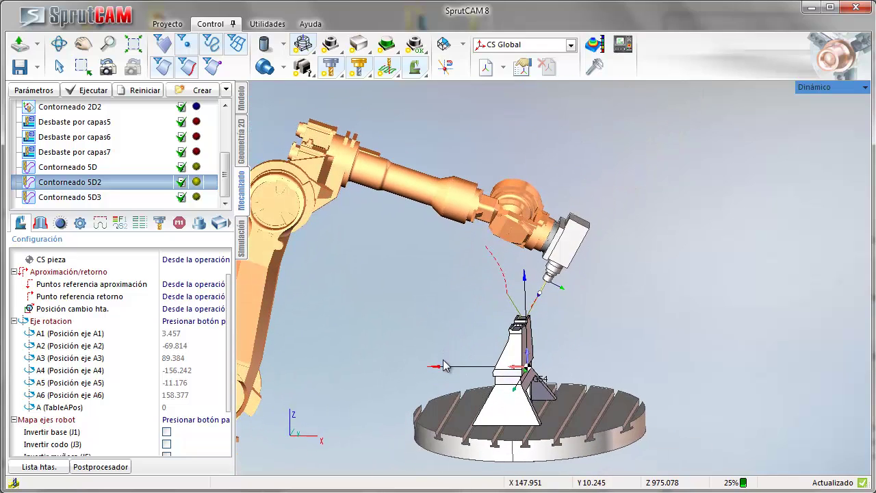
# Step: Reset Contorneado 5D3 and recalculate its toolpath
pyautogui.click(54, 198)
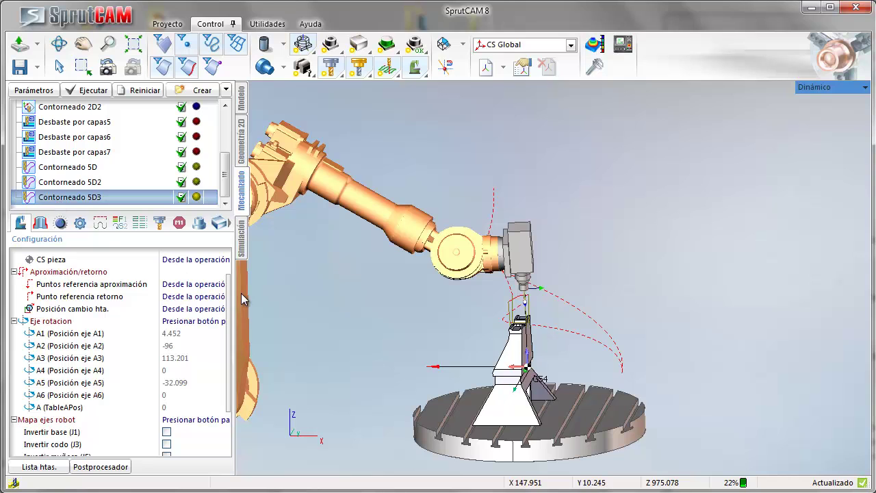
pyautogui.click(143, 93)
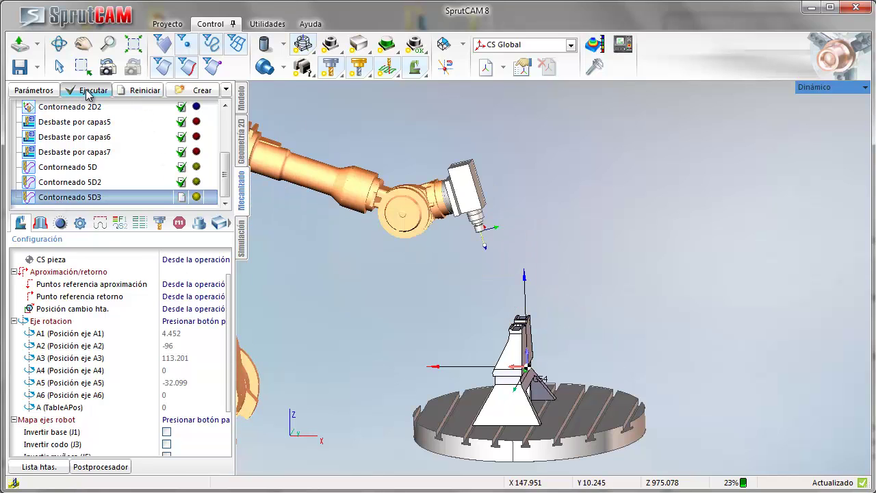
pyautogui.click(88, 92)
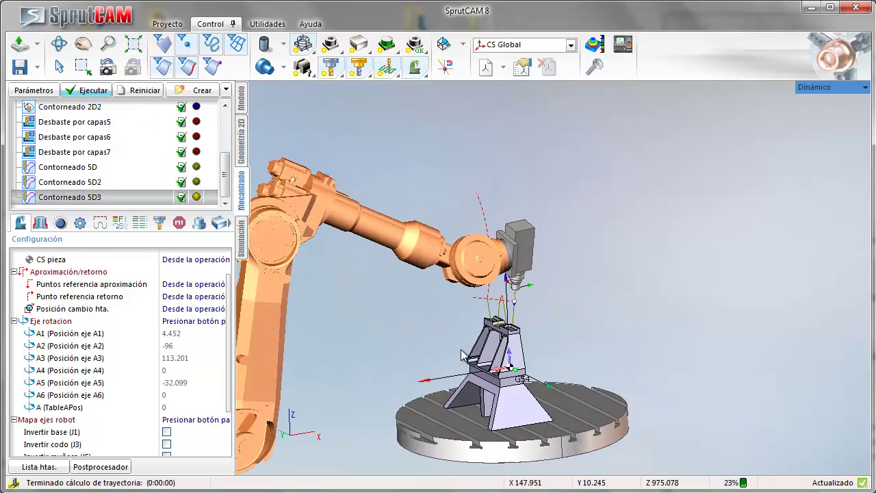
pyautogui.moveTo(464, 356)
pyautogui.mouseDown(button='right')
pyautogui.moveTo(453, 346)
pyautogui.moveTo(374, 358)
pyautogui.moveTo(418, 347)
pyautogui.moveTo(477, 357)
pyautogui.mouseUp(button='right')
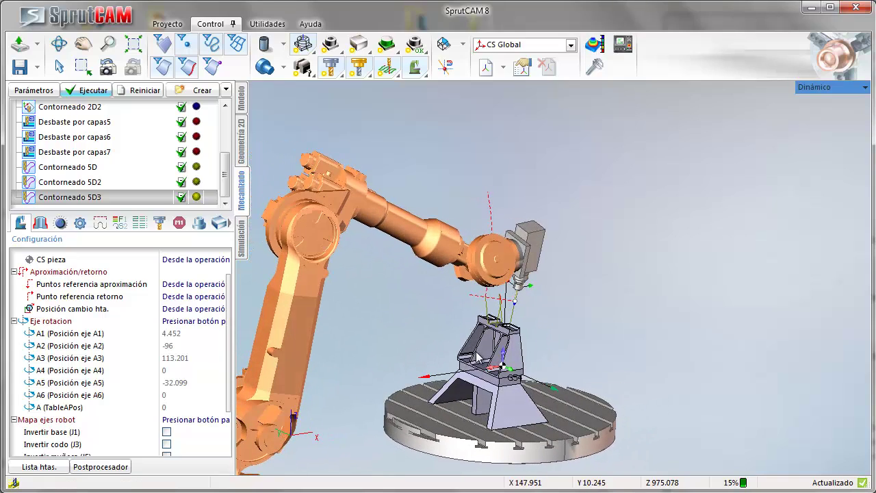
# Step: Clear the previous simulation results and fast-simulate the material removal up to Desbaste por capas7
pyautogui.click(241, 237)
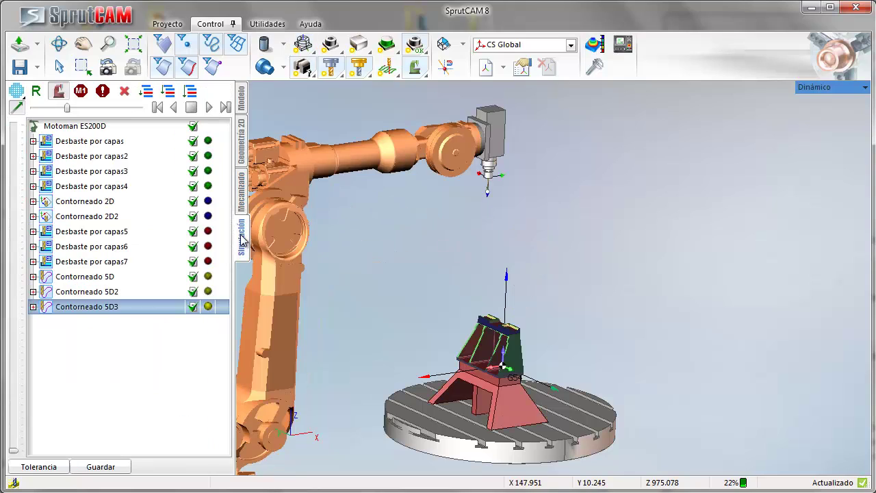
pyautogui.click(66, 264)
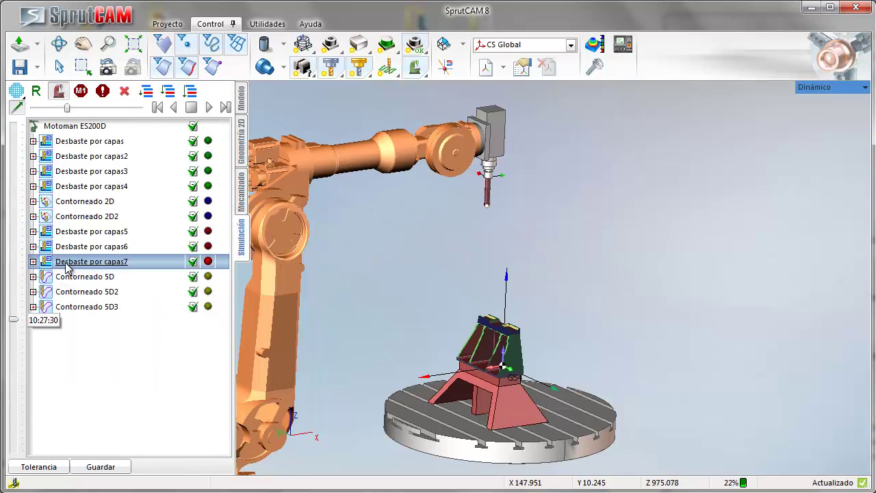
pyautogui.click(124, 91)
pyautogui.click(170, 99)
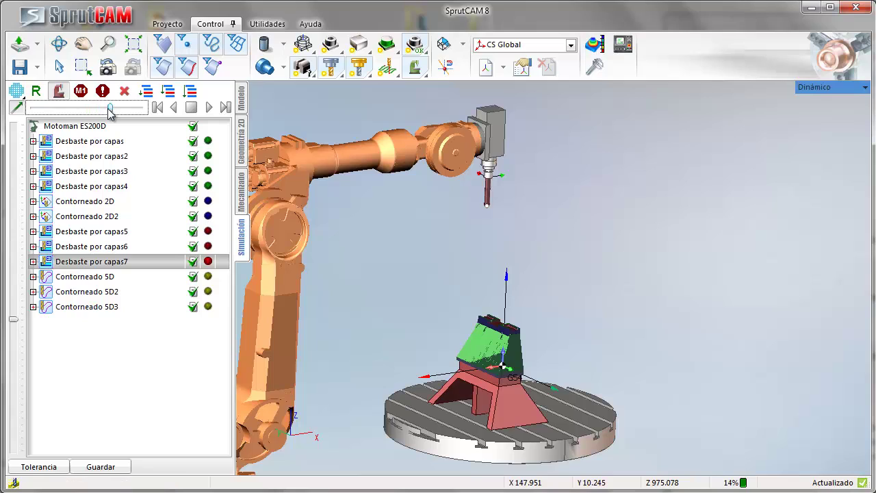
# Step: Play the Desbaste por capas7 simulation at a higher movement speed and watch the tool and spindle around the side pockets
pyautogui.click(208, 108)
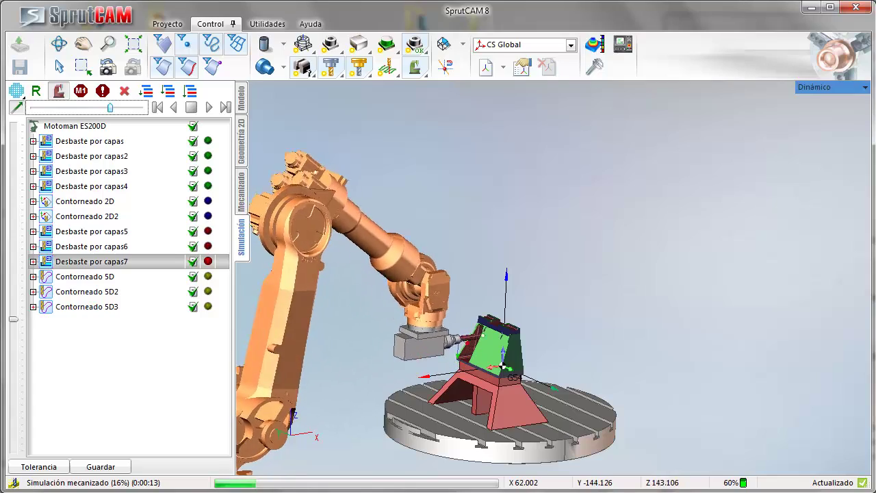
pyautogui.moveTo(503, 368); pyautogui.dragTo(649, 293, button='middle')
pyautogui.scroll(4, 649, 293)
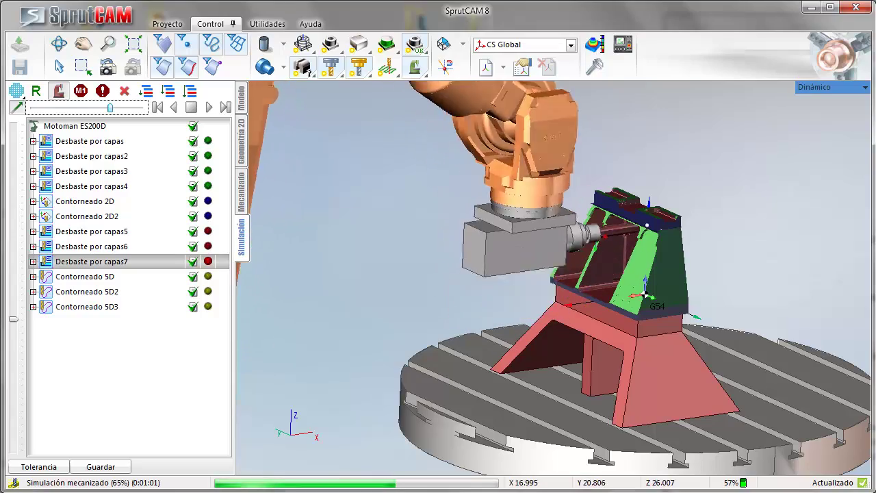
pyautogui.moveTo(417, 417); pyautogui.dragTo(363, 428, button='middle')
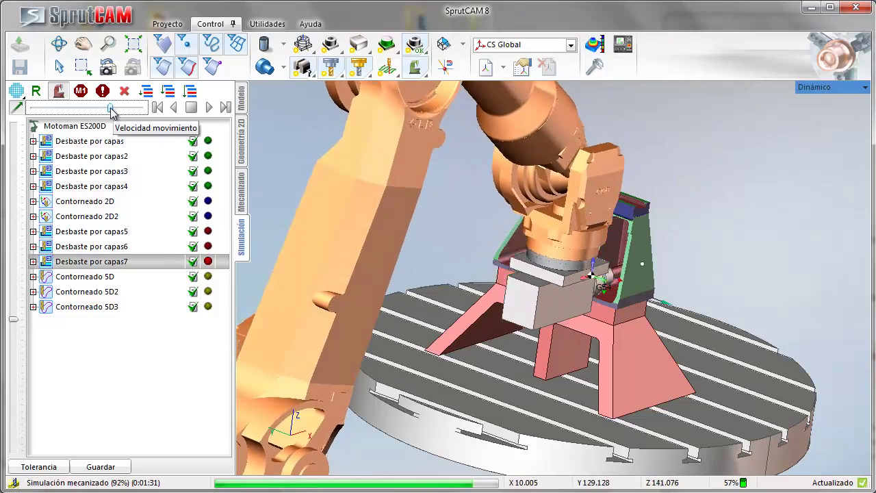
# Step: Reduce the simulation's movement speed and watch the Contorneado 5D operations machine the top pads
pyautogui.moveTo(110, 109); pyautogui.dragTo(64, 109)
pyautogui.scroll(-2, 553, 329)
pyautogui.scroll(3, 553, 328)
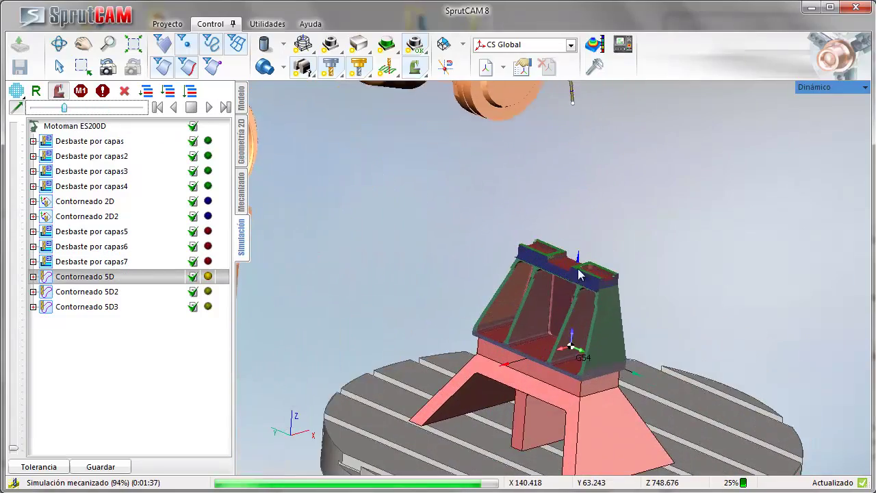
pyautogui.scroll(-3, 325, 283)
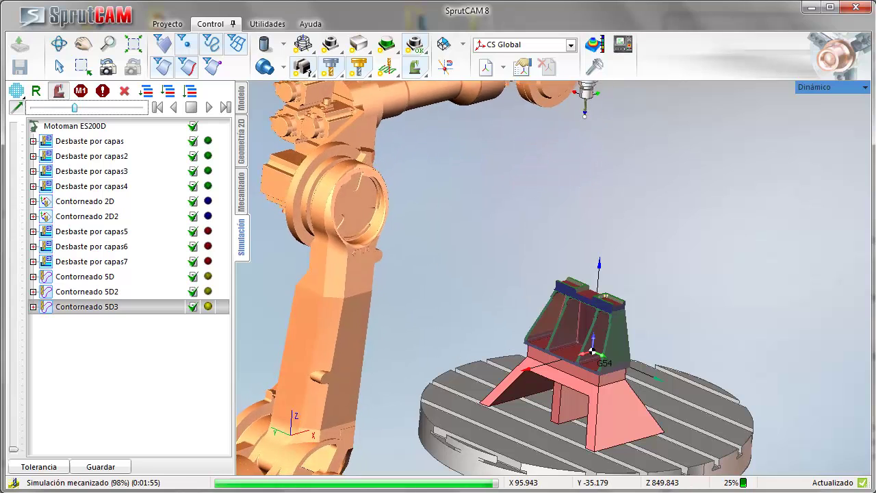
# Step: Return to machining setup and create a Plano finishing operation named Acabado plano after Contorneado 5D3
pyautogui.click(241, 199)
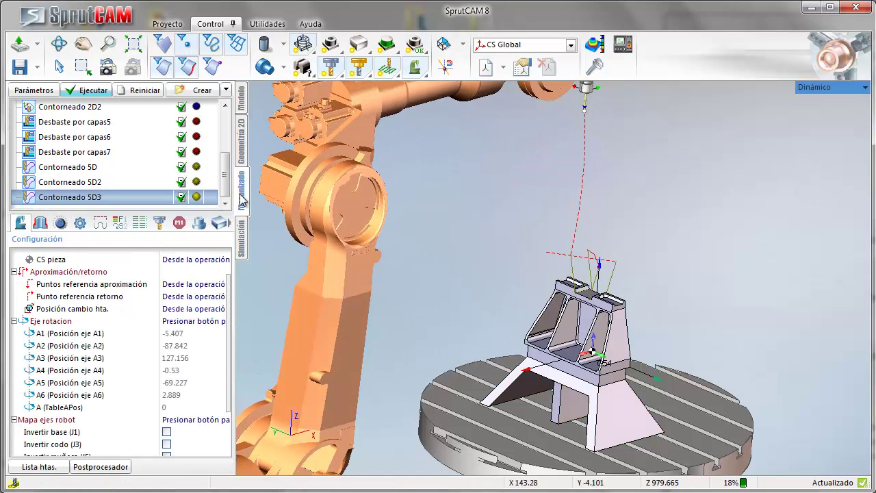
pyautogui.click(202, 91)
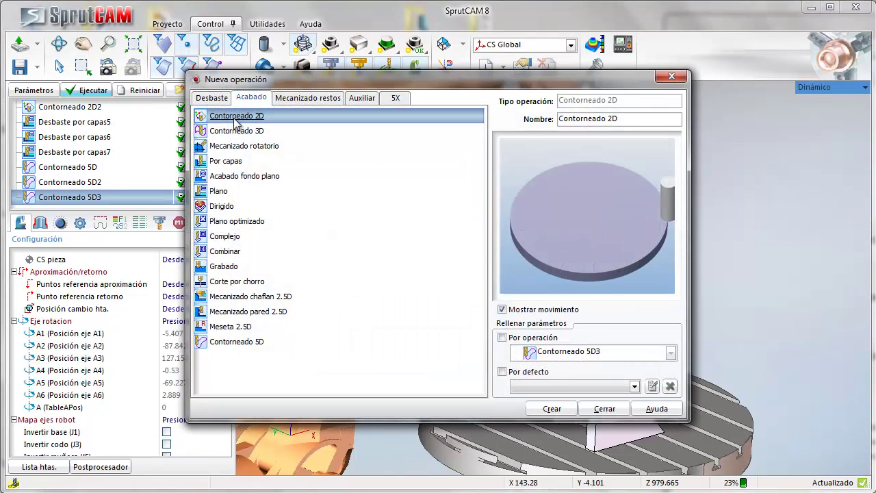
pyautogui.click(221, 192)
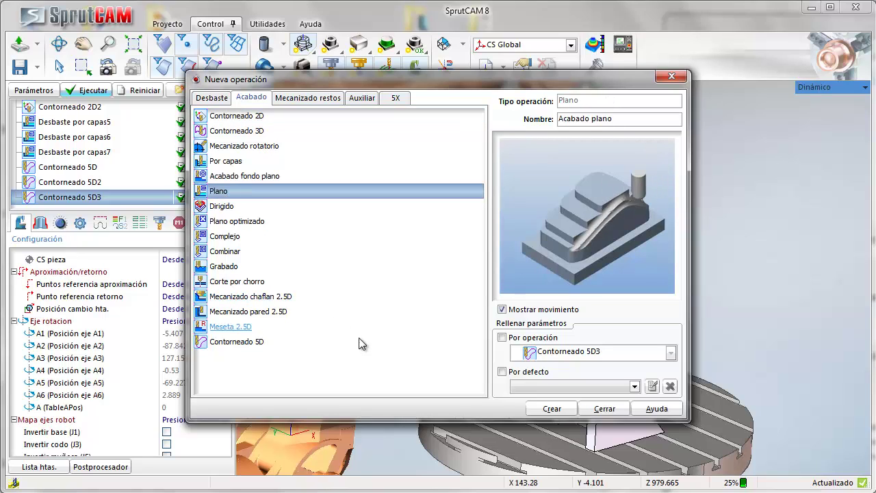
pyautogui.click(544, 410)
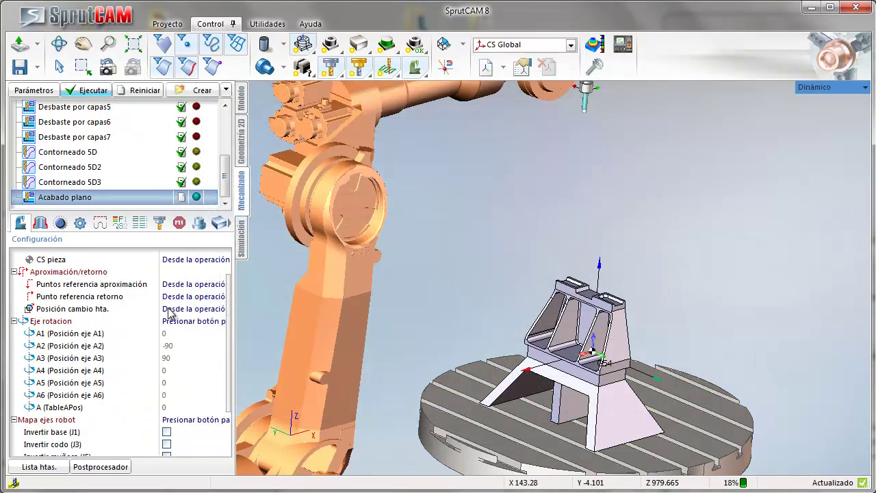
# Step: Assign the narrow rib face bordering the tops of the three side pockets as the machining face of Acabado plano
pyautogui.click(40, 224)
pyautogui.scroll(5, 599, 293)
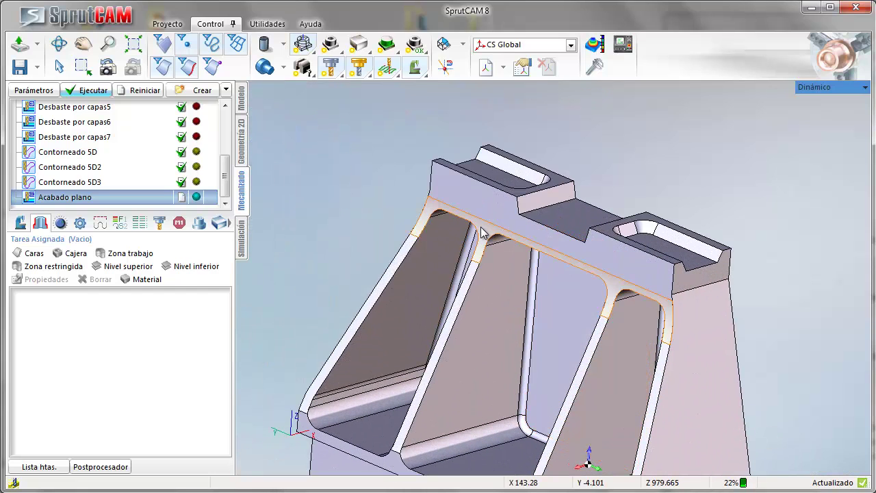
pyautogui.click(481, 233)
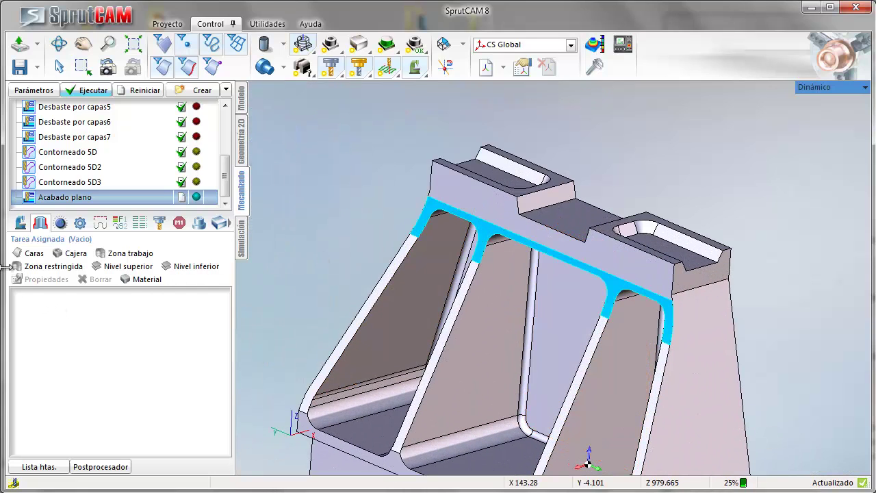
pyautogui.click(30, 255)
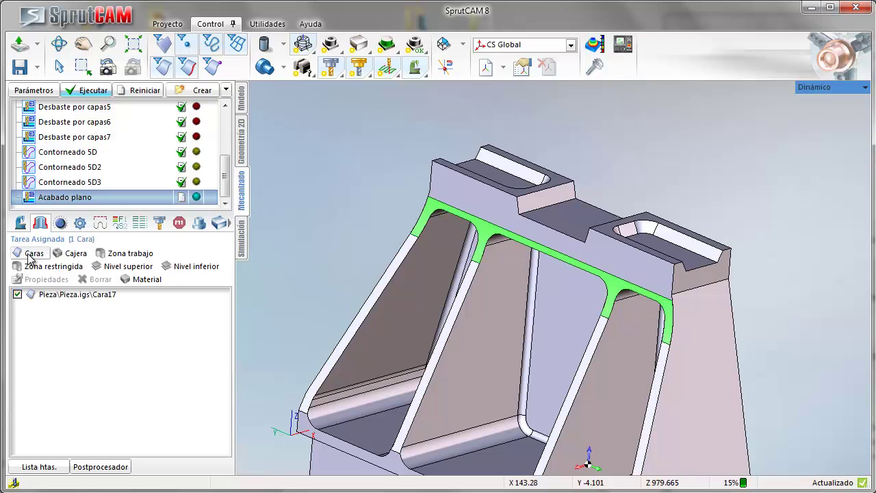
# Step: Review the tool, strategy and trimming parameters of Acabado plano and accept them
pyautogui.doubleClick(46, 198)
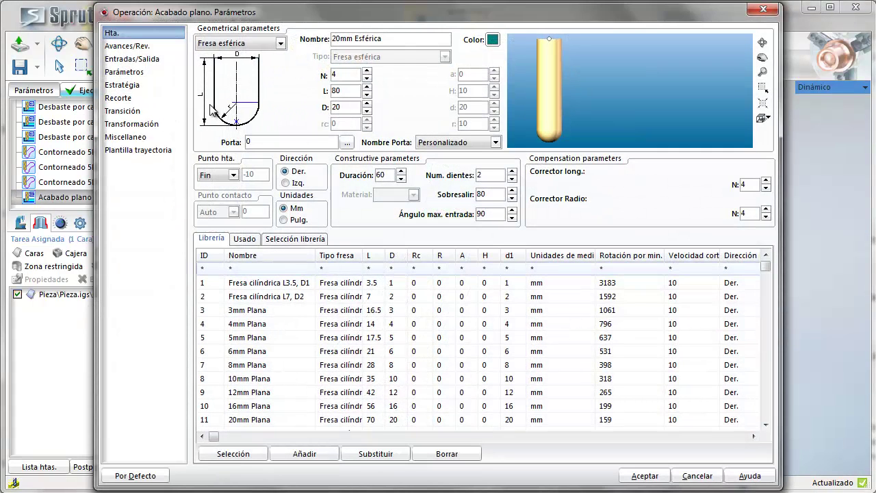
pyautogui.click(123, 87)
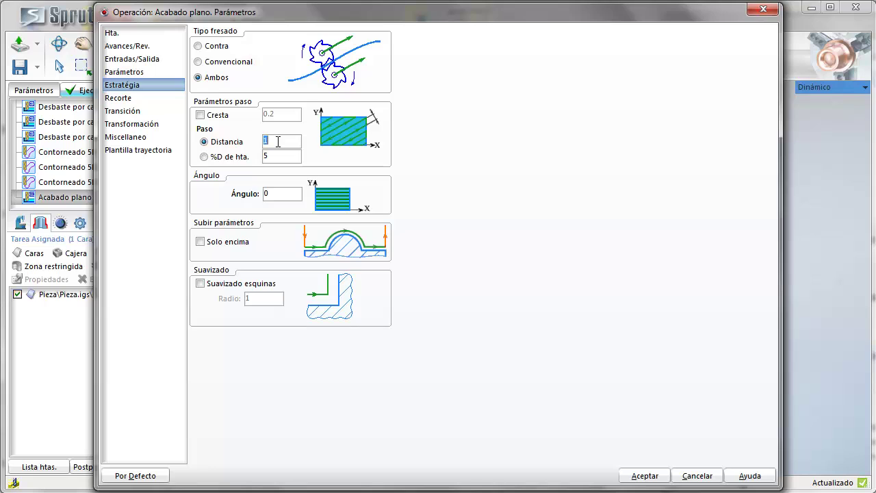
pyautogui.click(120, 98)
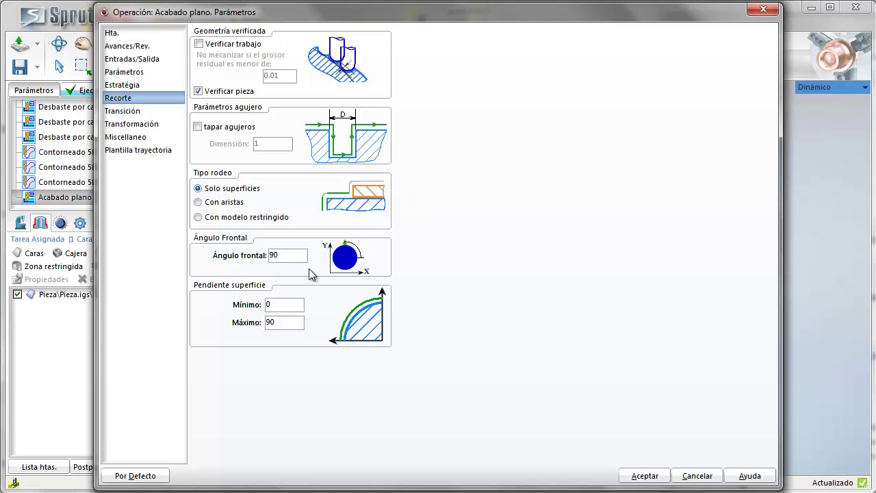
pyautogui.click(647, 478)
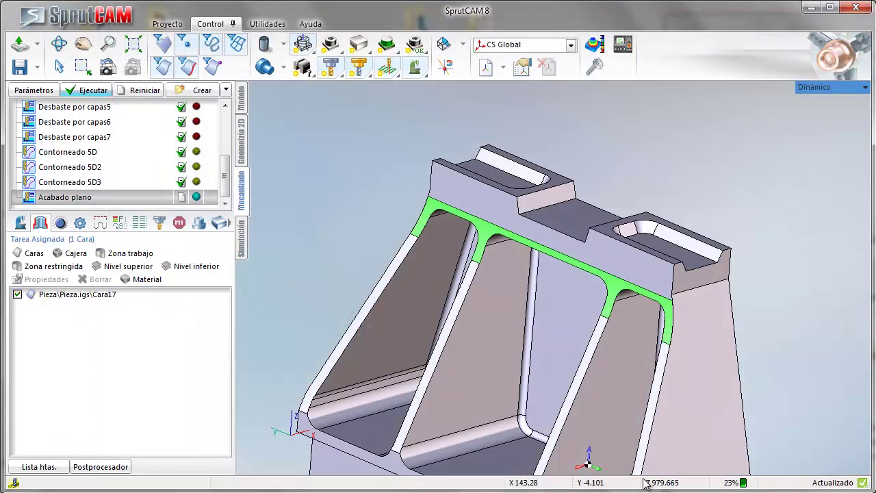
# Step: Align the robot tool for Acabado plano perpendicular to the narrow sloped rib face between the first two side pockets
pyautogui.scroll(-3, 403, 212)
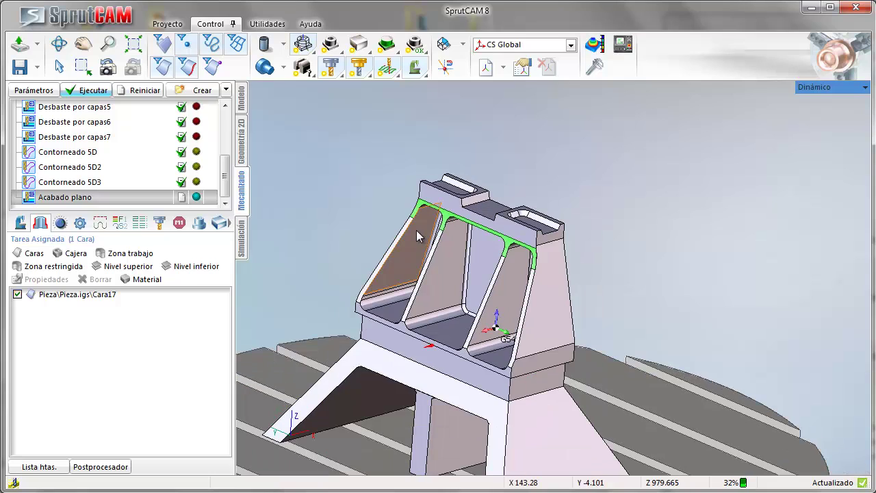
pyautogui.click(20, 224)
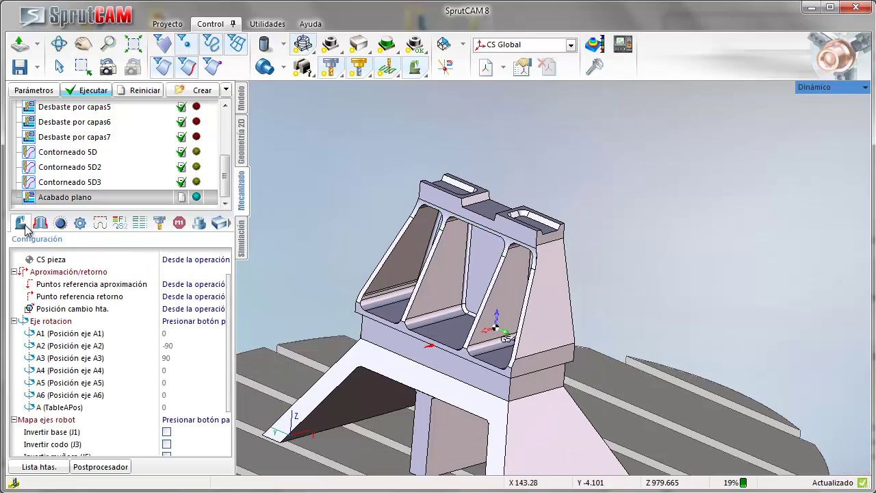
pyautogui.click(46, 323)
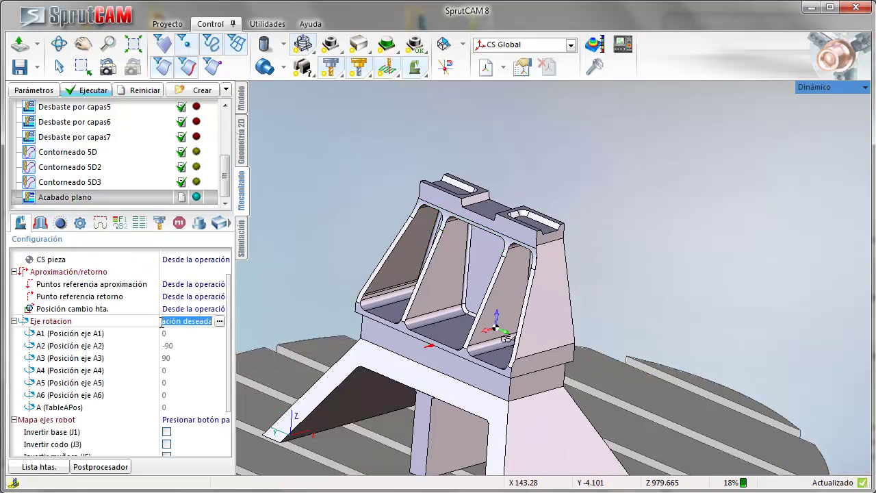
pyautogui.click(220, 322)
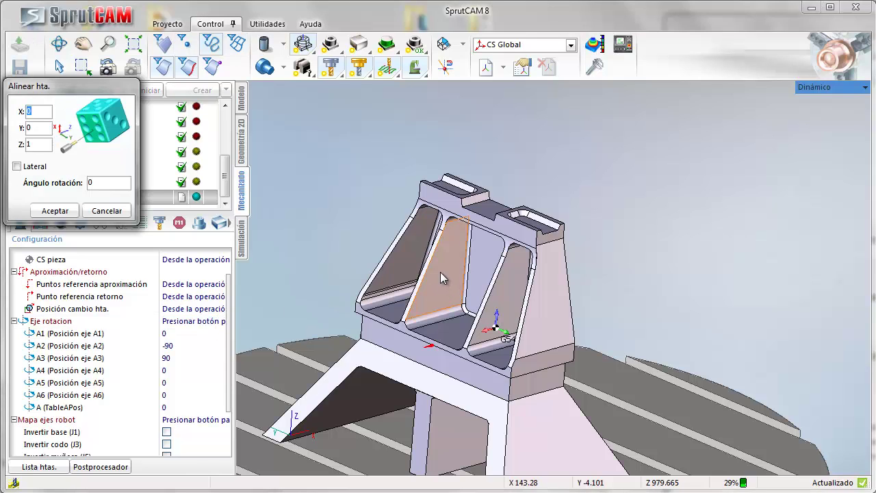
pyautogui.click(366, 226)
pyautogui.scroll(4, 426, 269)
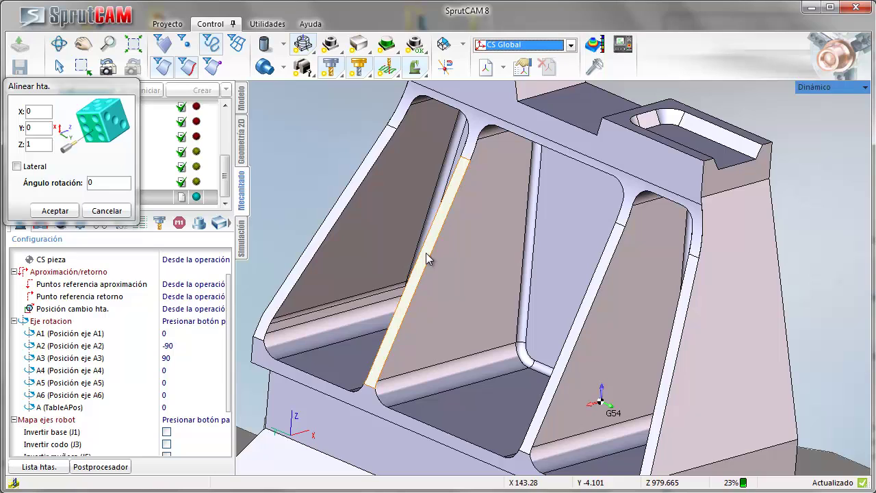
pyautogui.click(426, 267)
pyautogui.scroll(-3, 558, 232)
pyautogui.scroll(-5, 559, 230)
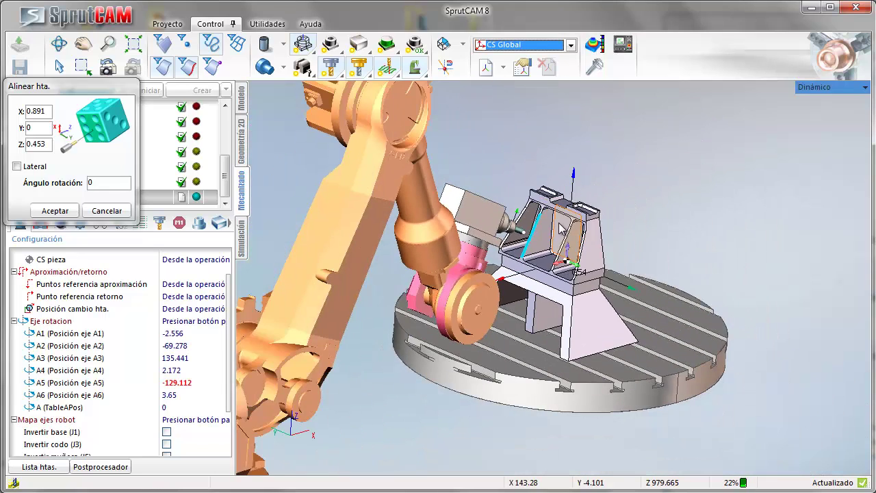
pyautogui.click(49, 212)
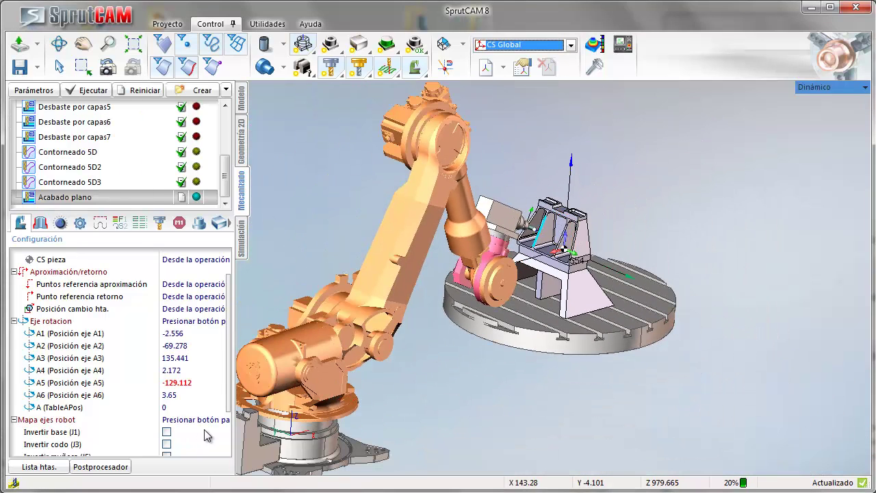
# Step: Set the sixth-axis control of Acabado plano to Vector fijado and reapply the tool alignment
pyautogui.scroll(-2, 207, 436)
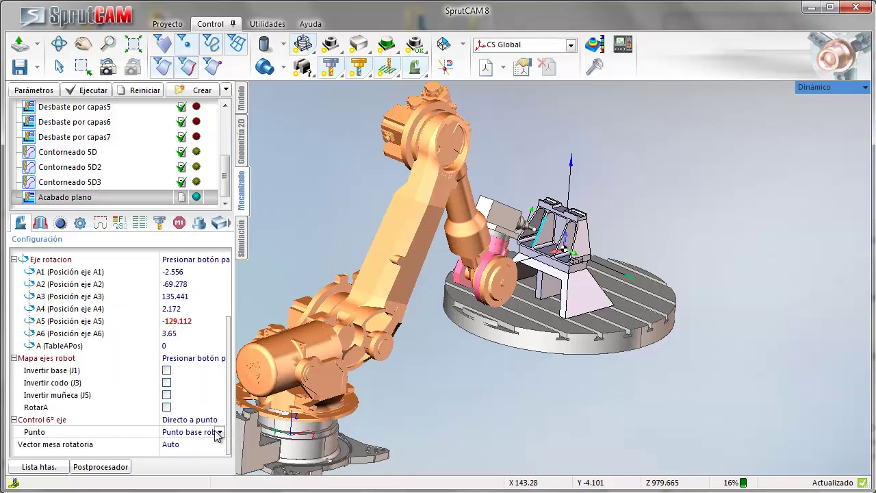
pyautogui.click(220, 420)
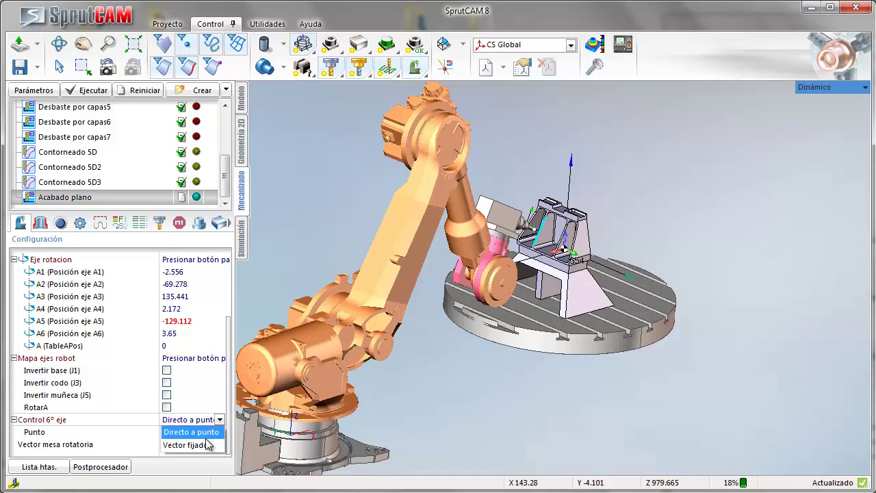
pyautogui.click(207, 445)
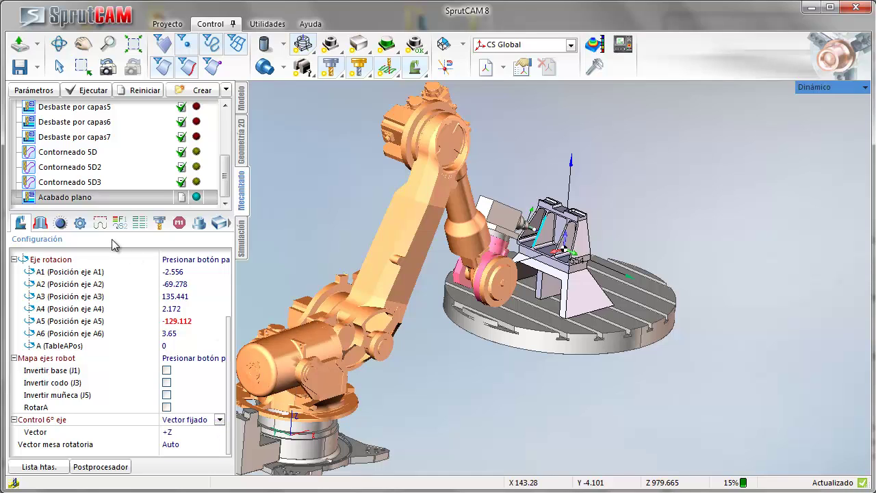
pyautogui.click(65, 261)
pyautogui.click(219, 261)
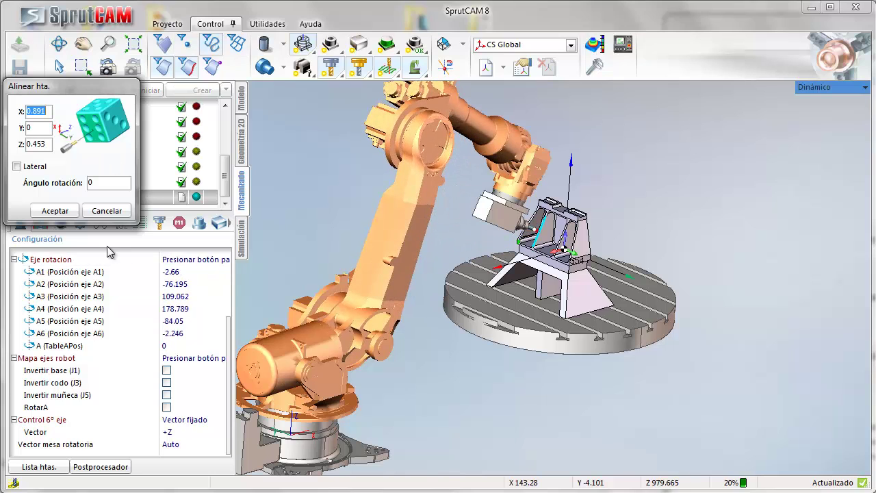
pyautogui.click(53, 211)
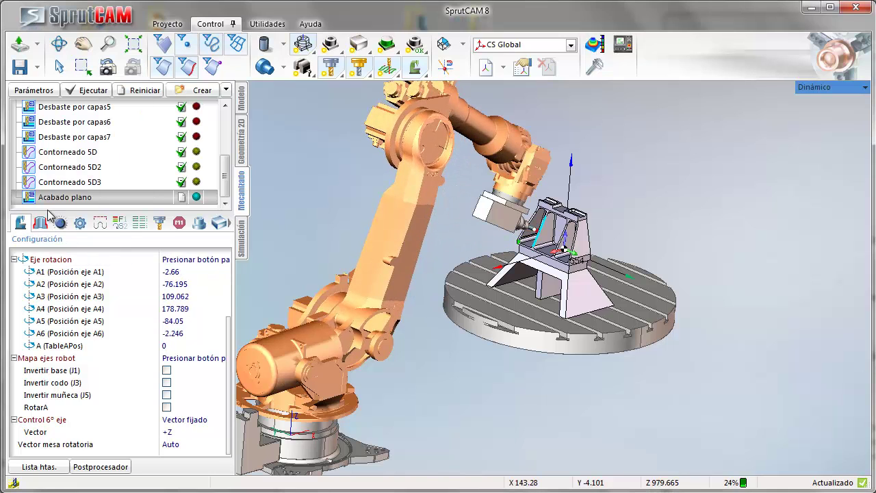
# Step: Calculate the Acabado plano toolpath and inspect its passes on the rib face along the tops of the side pockets
pyautogui.click(85, 94)
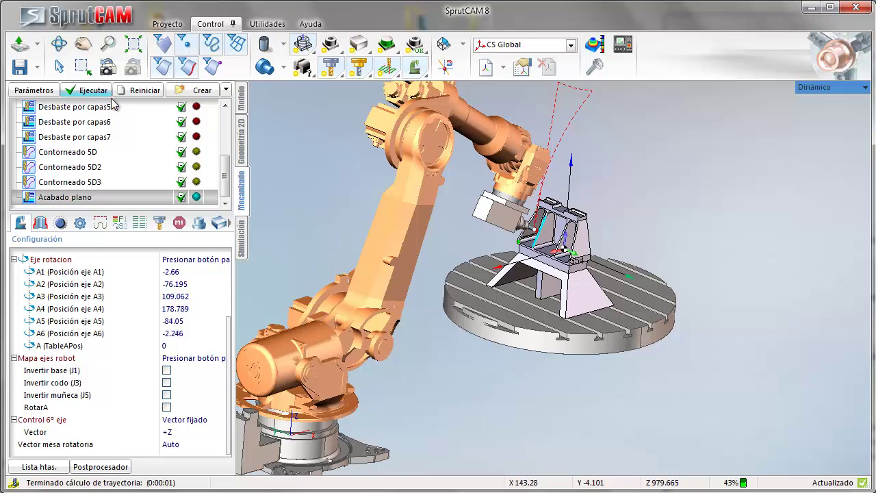
pyautogui.scroll(3, 555, 220)
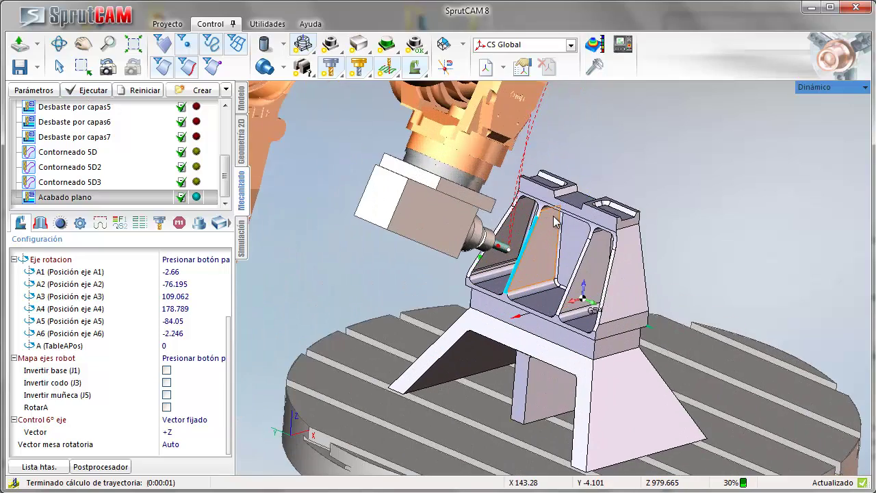
pyautogui.scroll(5, 555, 221)
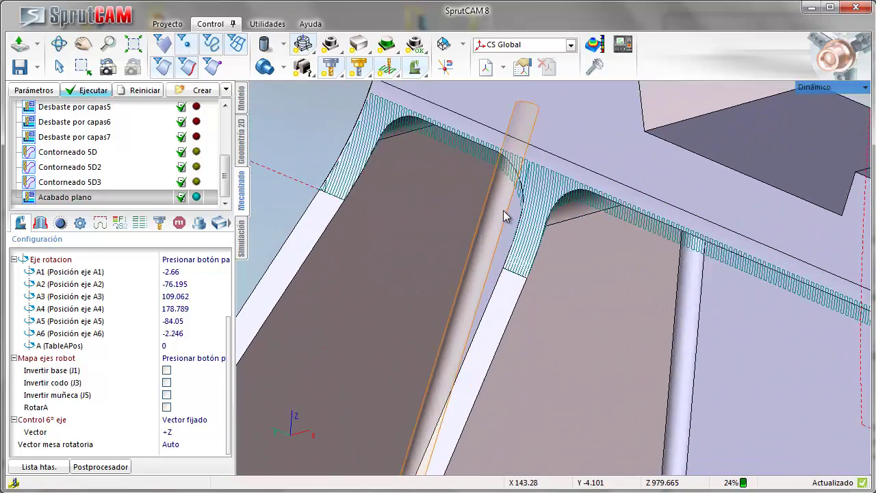
pyautogui.scroll(-8, 503, 210)
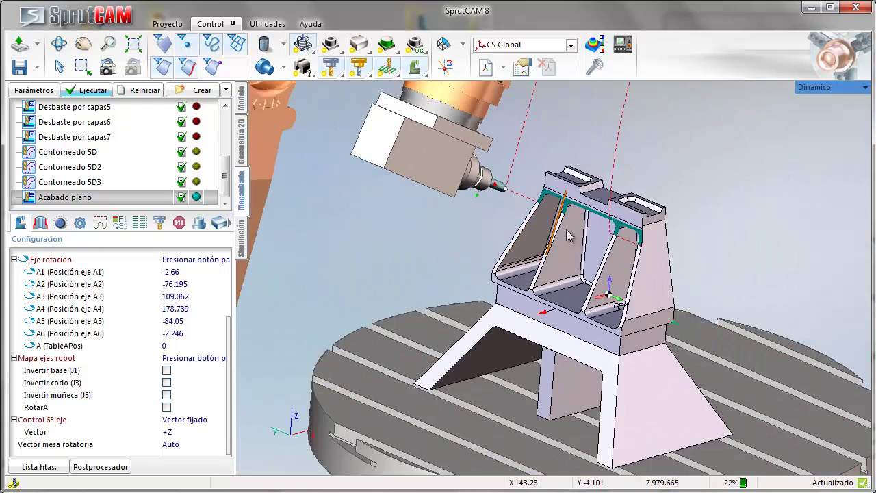
pyautogui.scroll(-3, 567, 234)
# Step: Simulate Acabado plano on the rib face, raising the movement speed while it runs
pyautogui.click(241, 240)
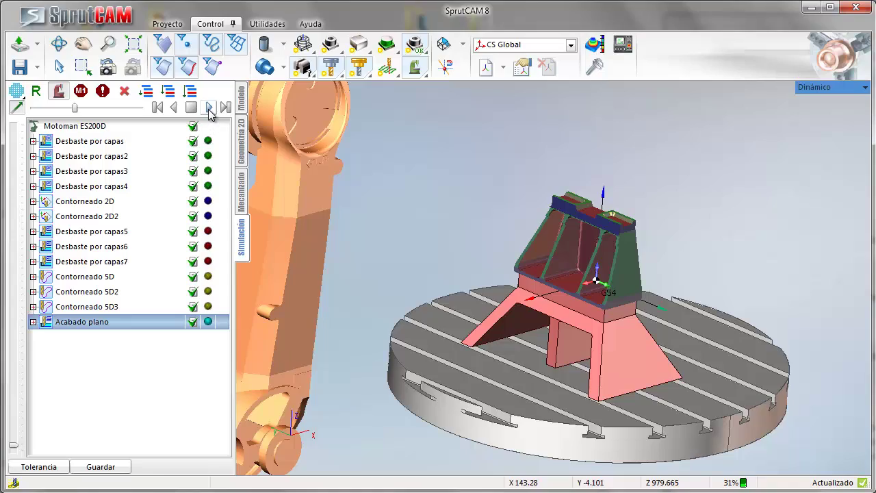
pyautogui.click(209, 108)
pyautogui.scroll(3, 454, 336)
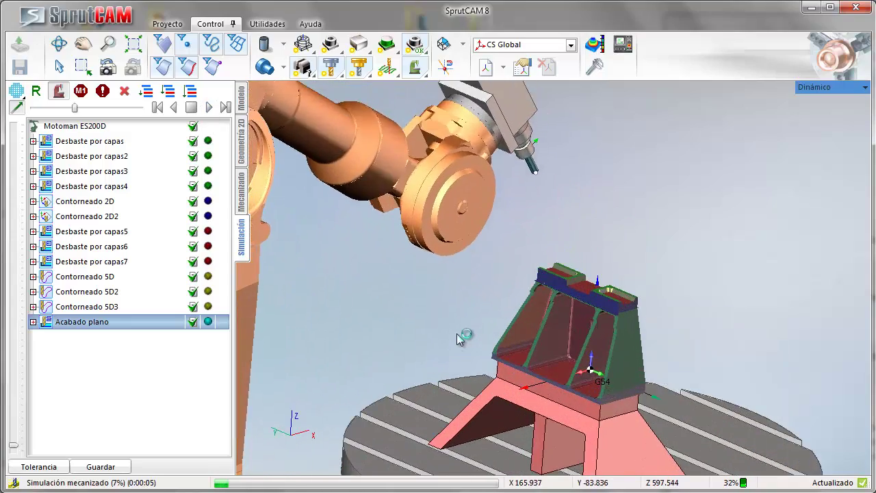
pyautogui.scroll(6, 596, 330)
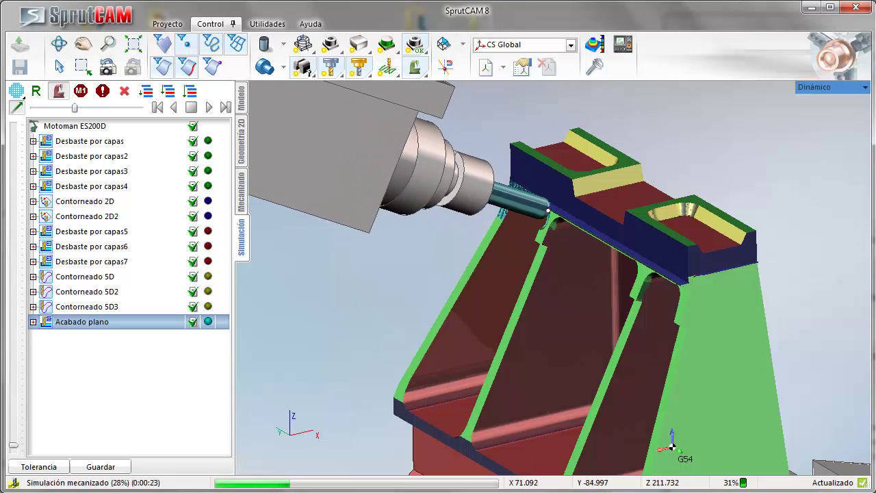
pyautogui.click(98, 110)
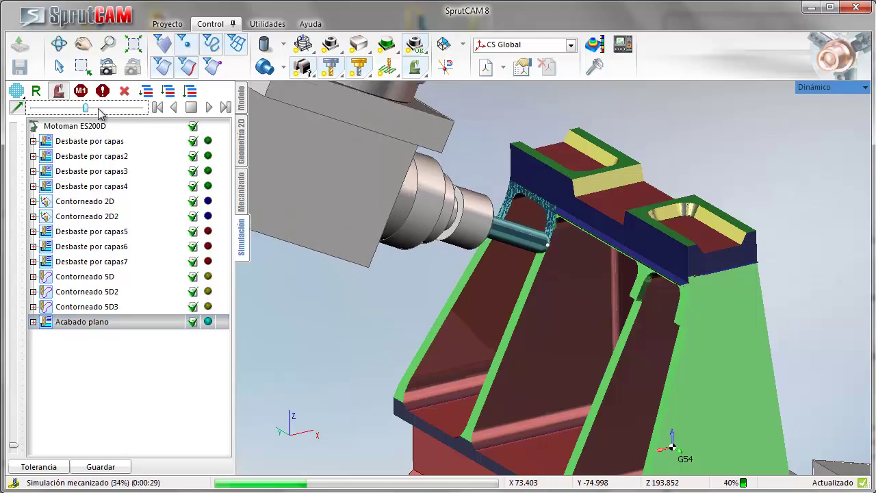
pyautogui.click(101, 109)
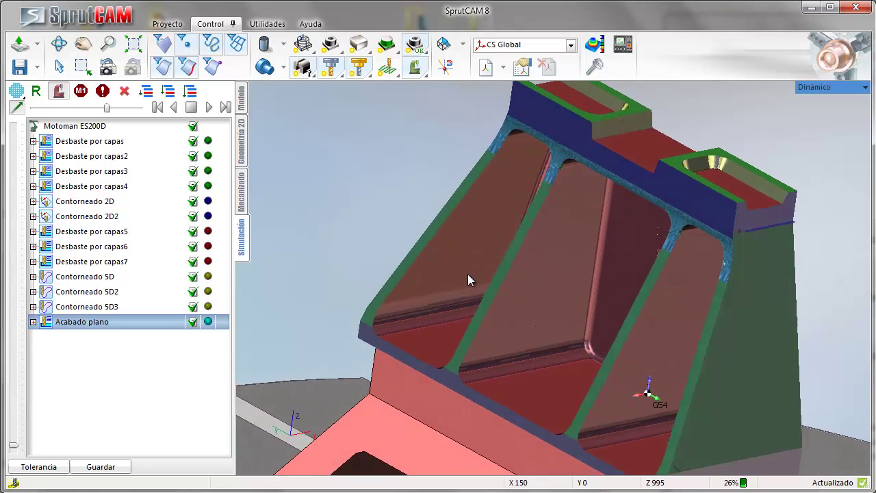
# Step: Return to machining setup and view the whole robot cell with the Acabado plano toolpath
pyautogui.click(240, 203)
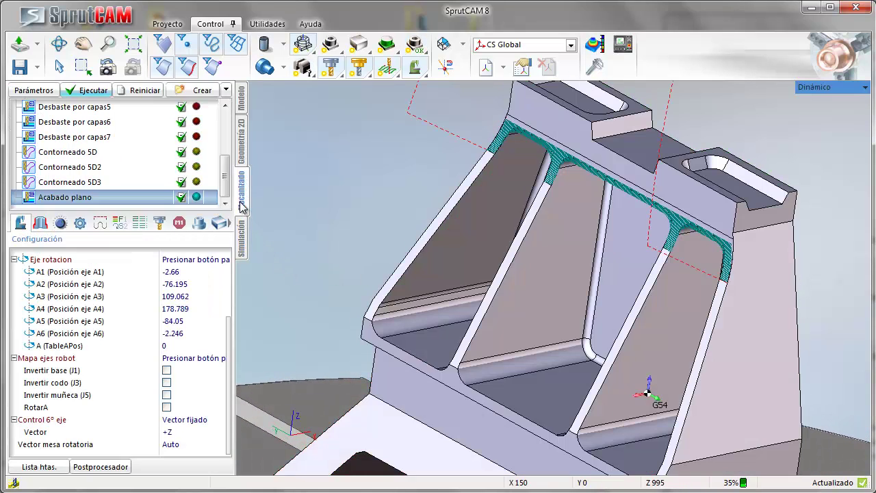
pyautogui.scroll(-6, 446, 304)
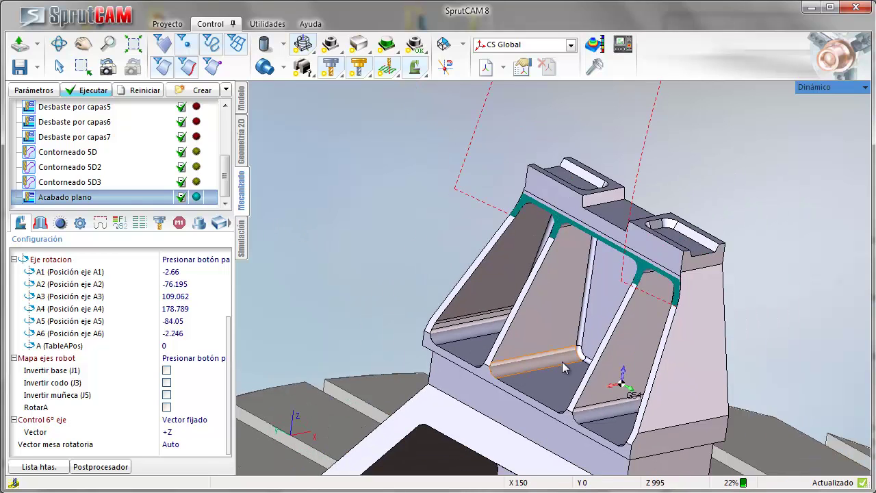
pyautogui.scroll(-3, 560, 352)
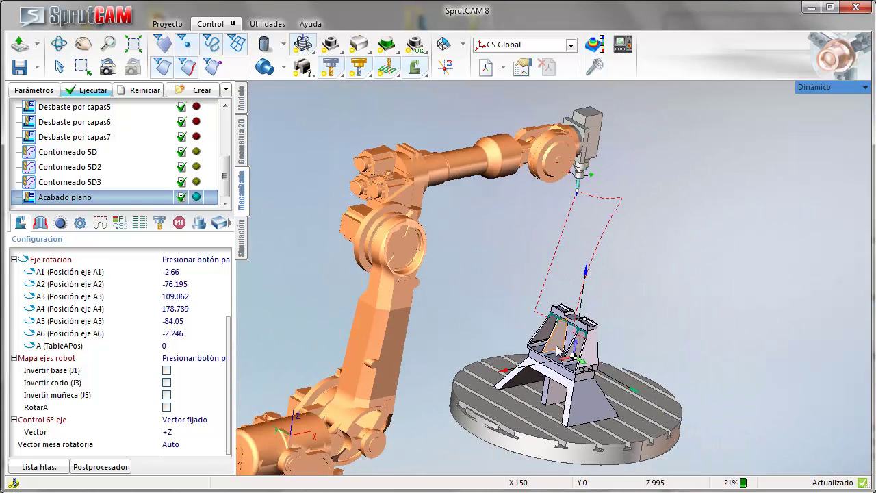
pyautogui.scroll(-2, 651, 271)
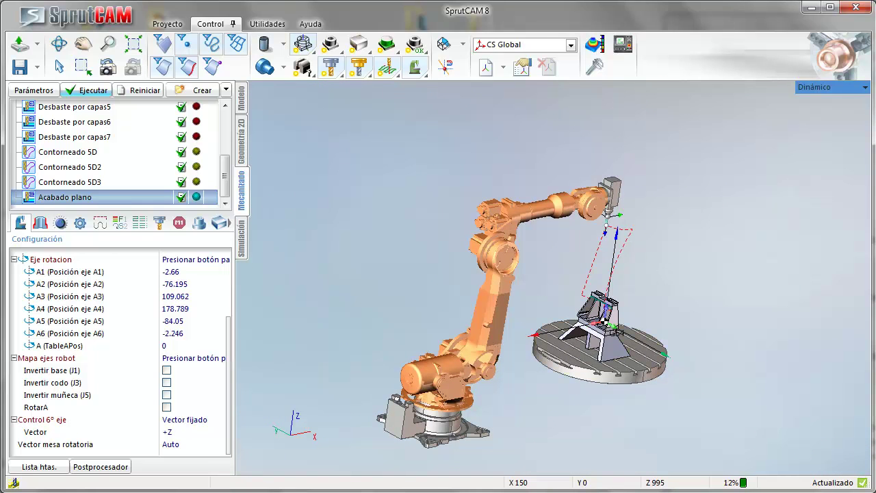